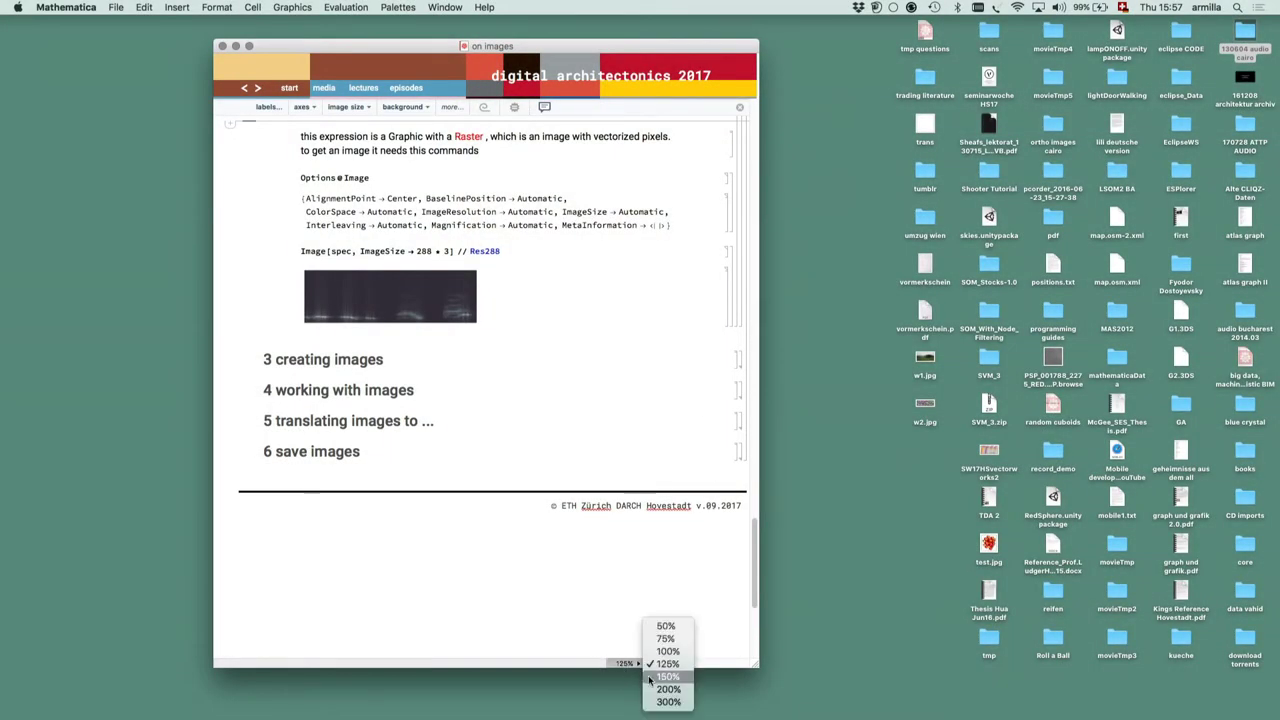
Set the 'on images' notebook to 150% magnification and enlarge its window
left_click(649, 679)
left_click_drag(848, 667, 883, 673)
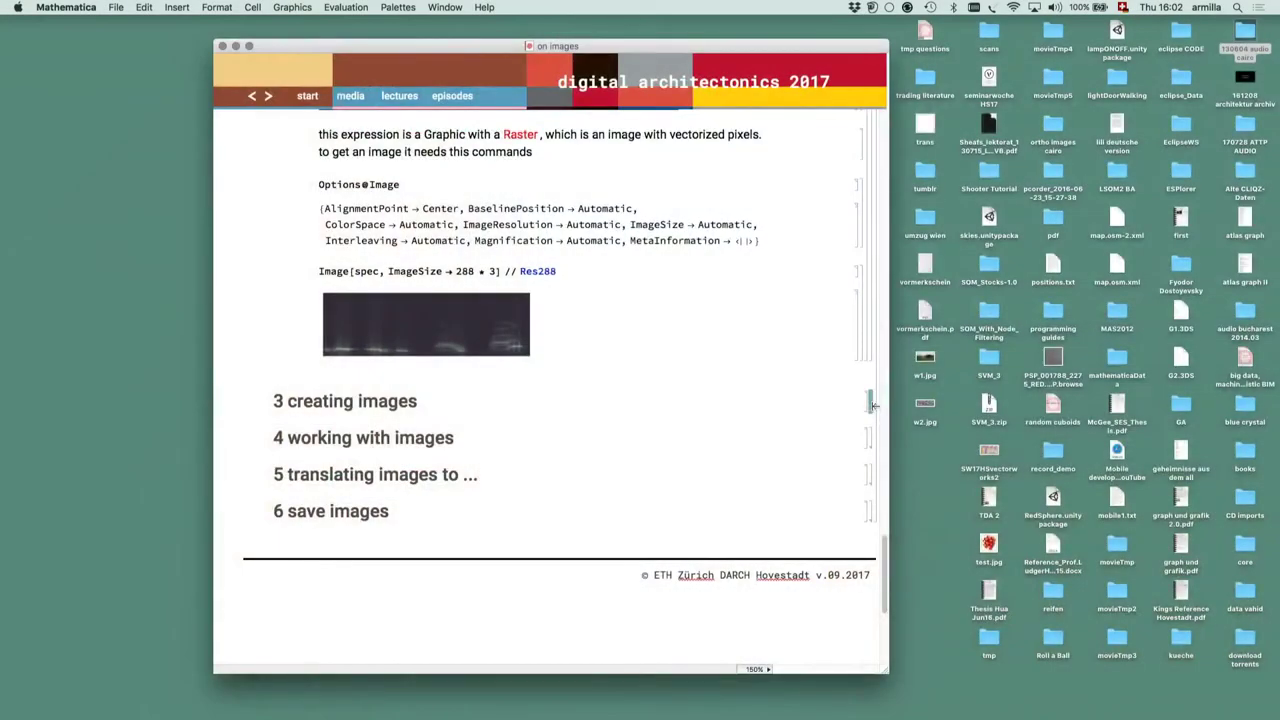
Expand '3 creating images', '3.1 create a bw image' and its basic scheme example
double_click(871, 405)
scroll(866, 405, "down", 3)
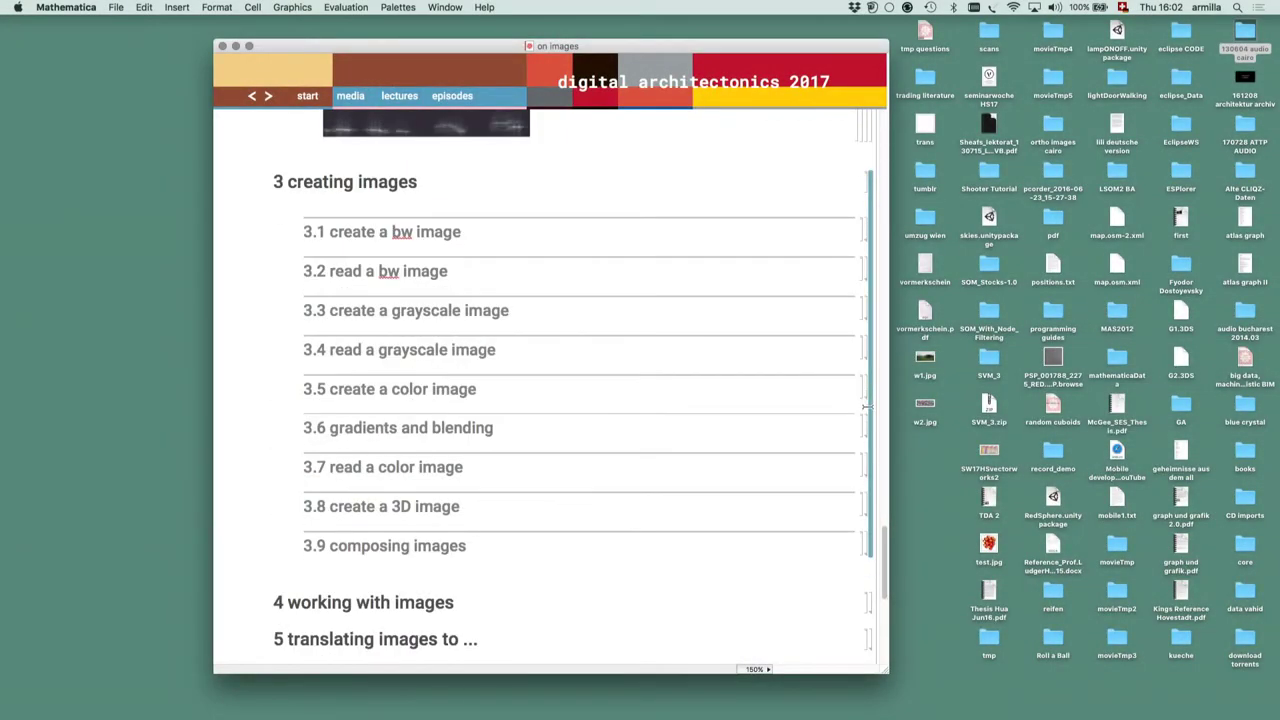
scroll(756, 270, "up", 1)
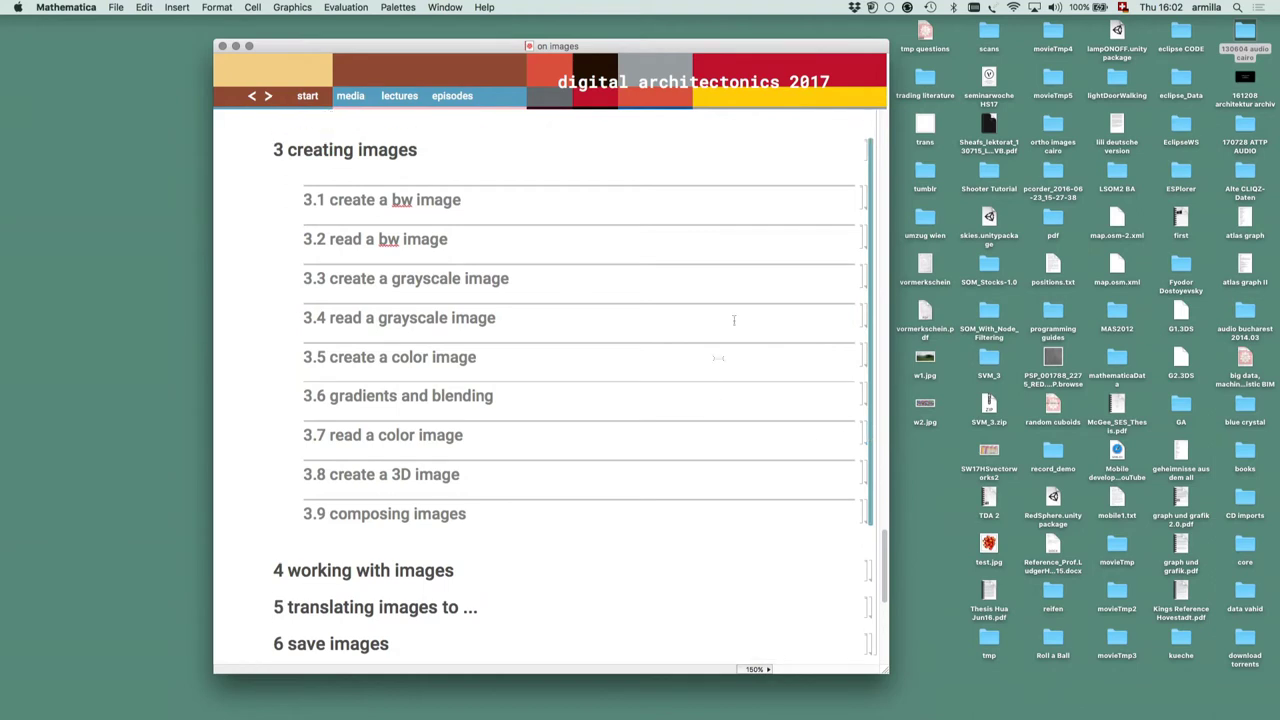
double_click(866, 199)
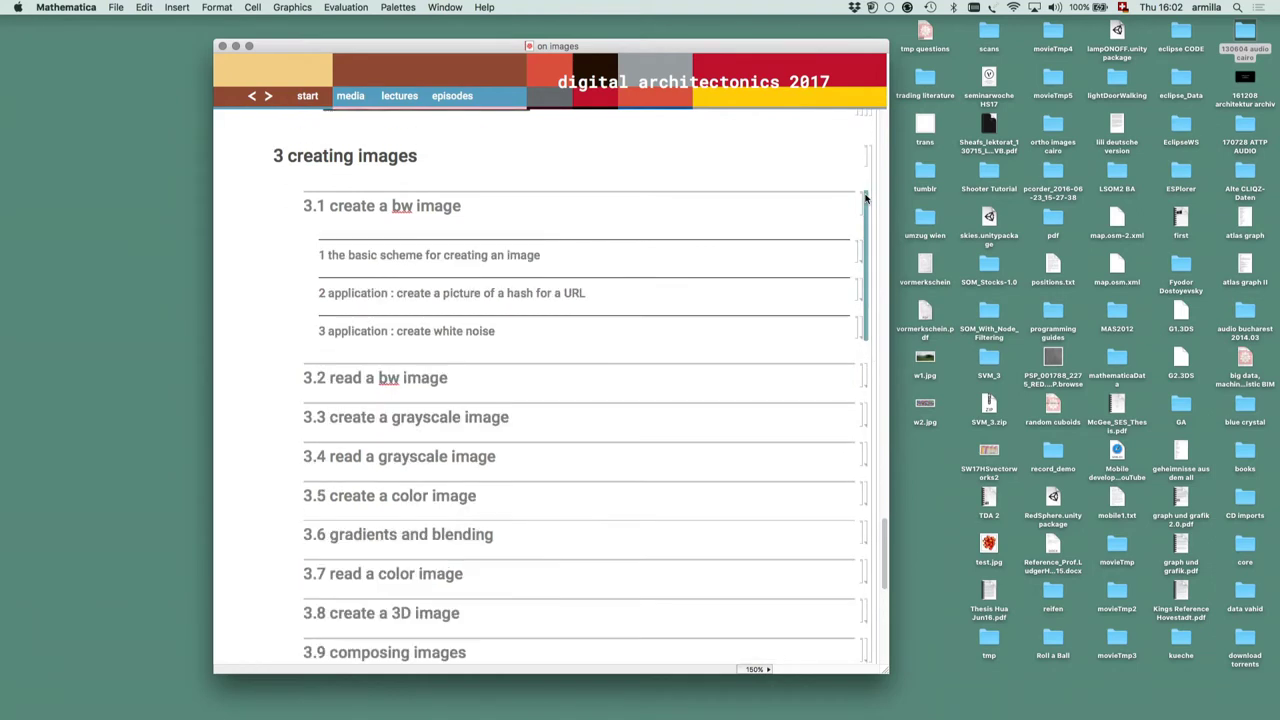
double_click(860, 253)
scroll(690, 360, "down", 8)
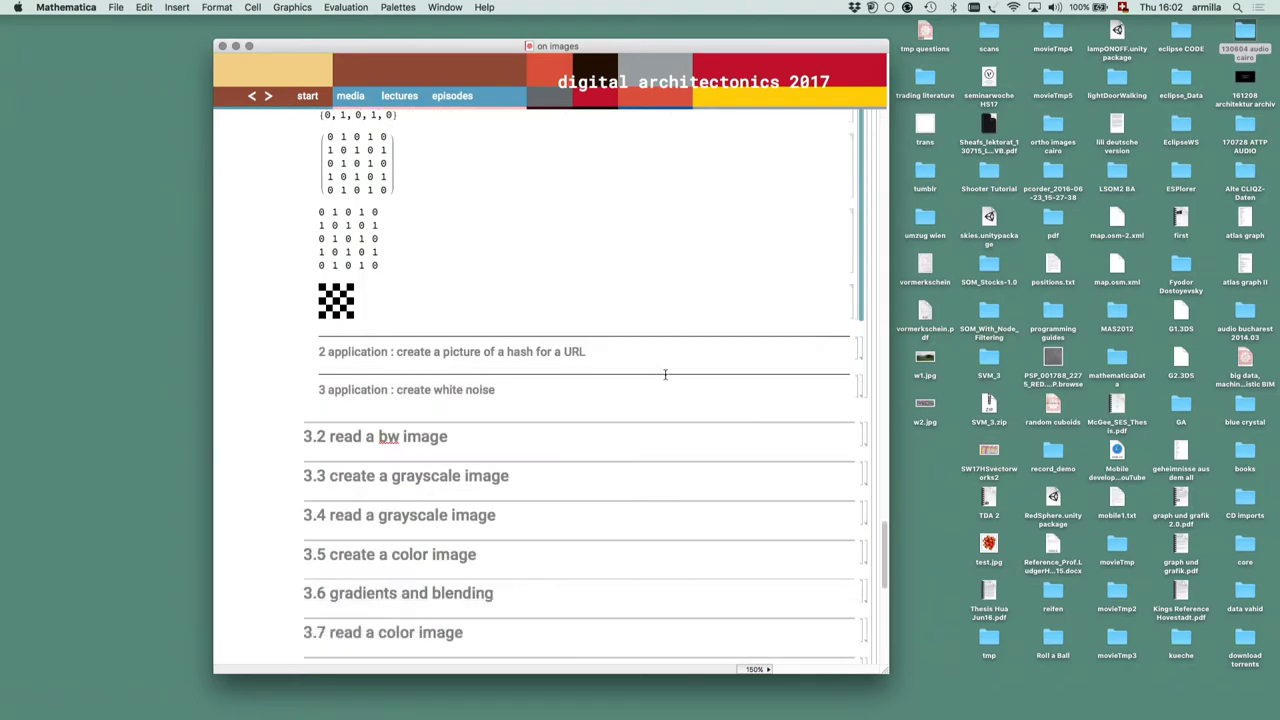
scroll(665, 374, "down", 9)
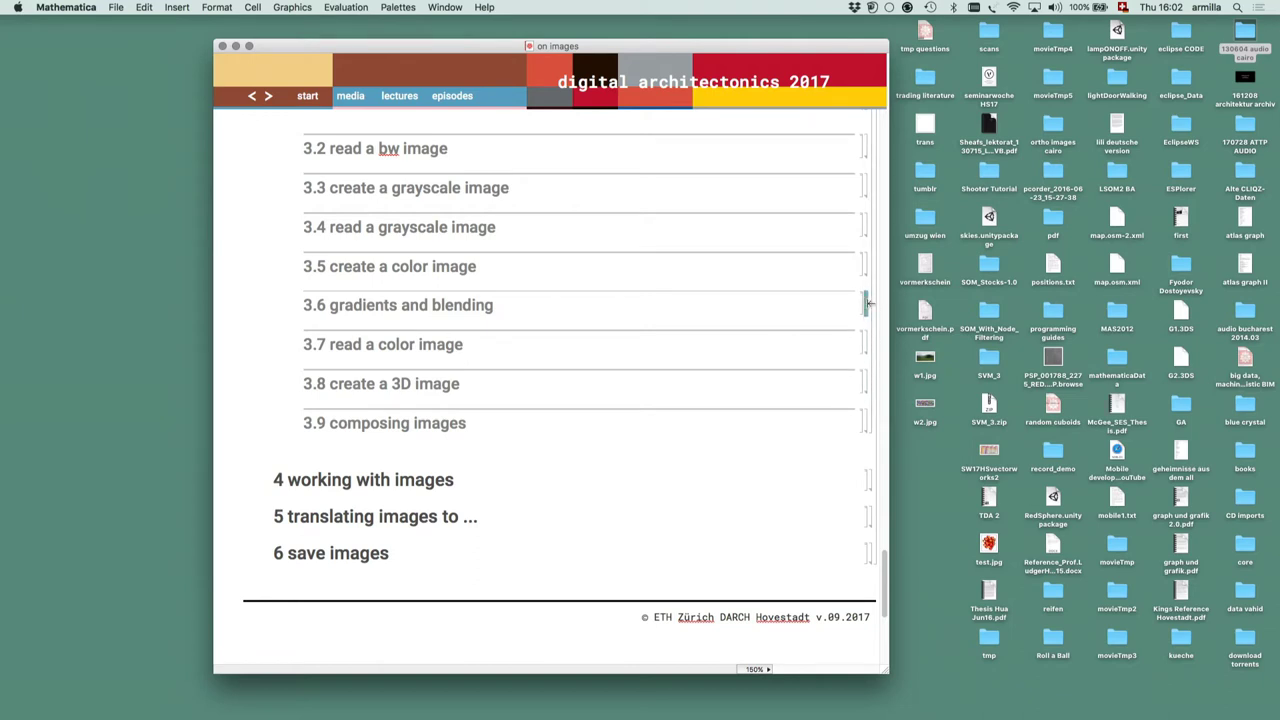
Expand '3.6 gradients and blending' and its black and white gradients examples
double_click(867, 303)
double_click(863, 350)
scroll(862, 352, "down", 5)
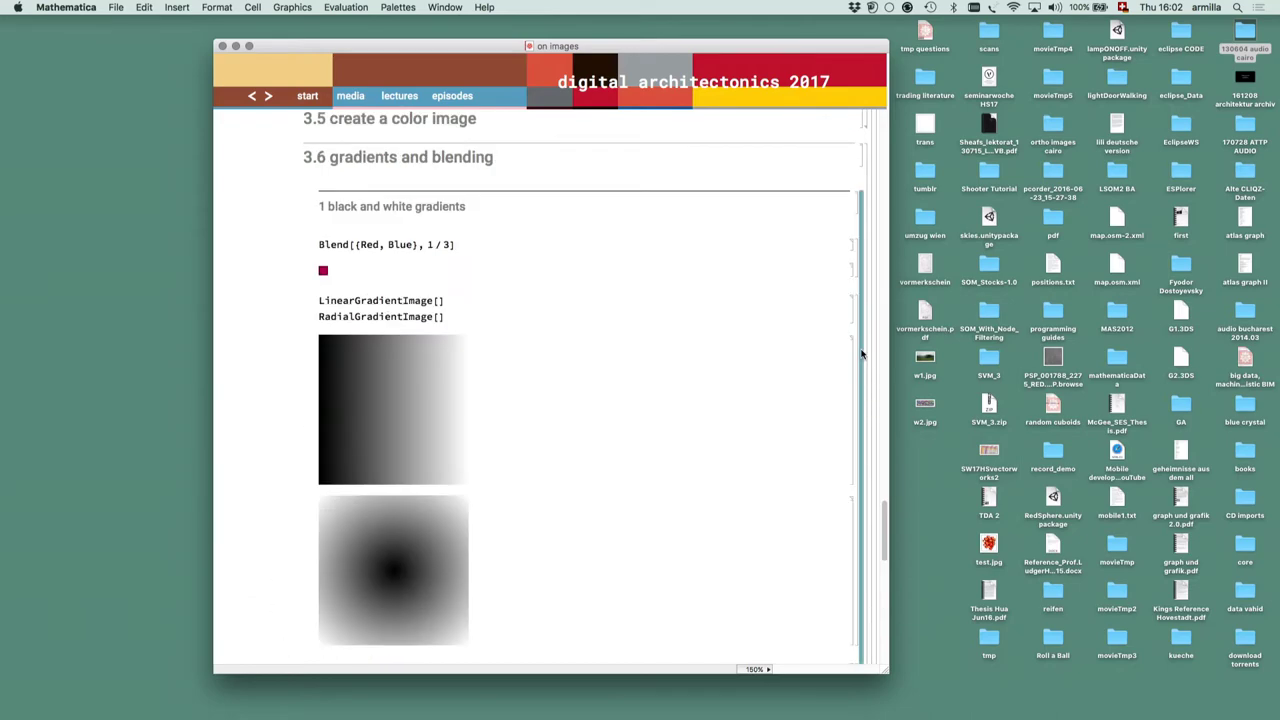
scroll(716, 328, "down", 8)
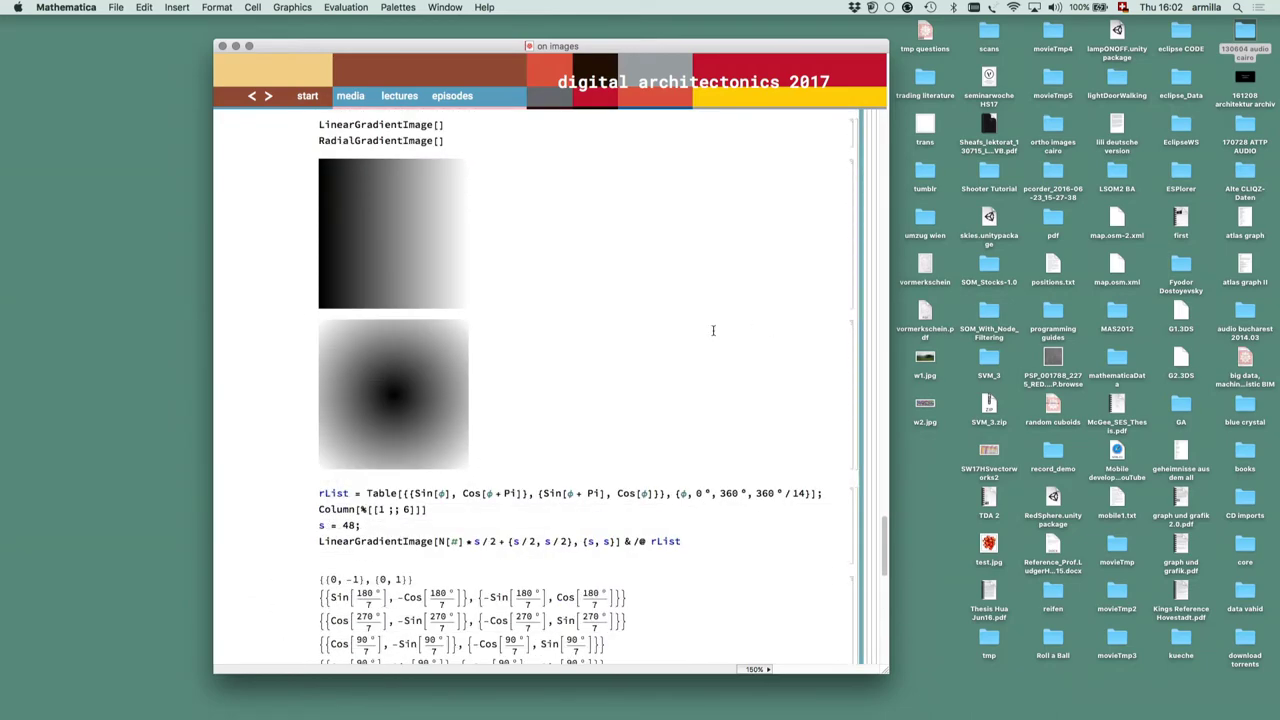
scroll(713, 330, "down", 2)
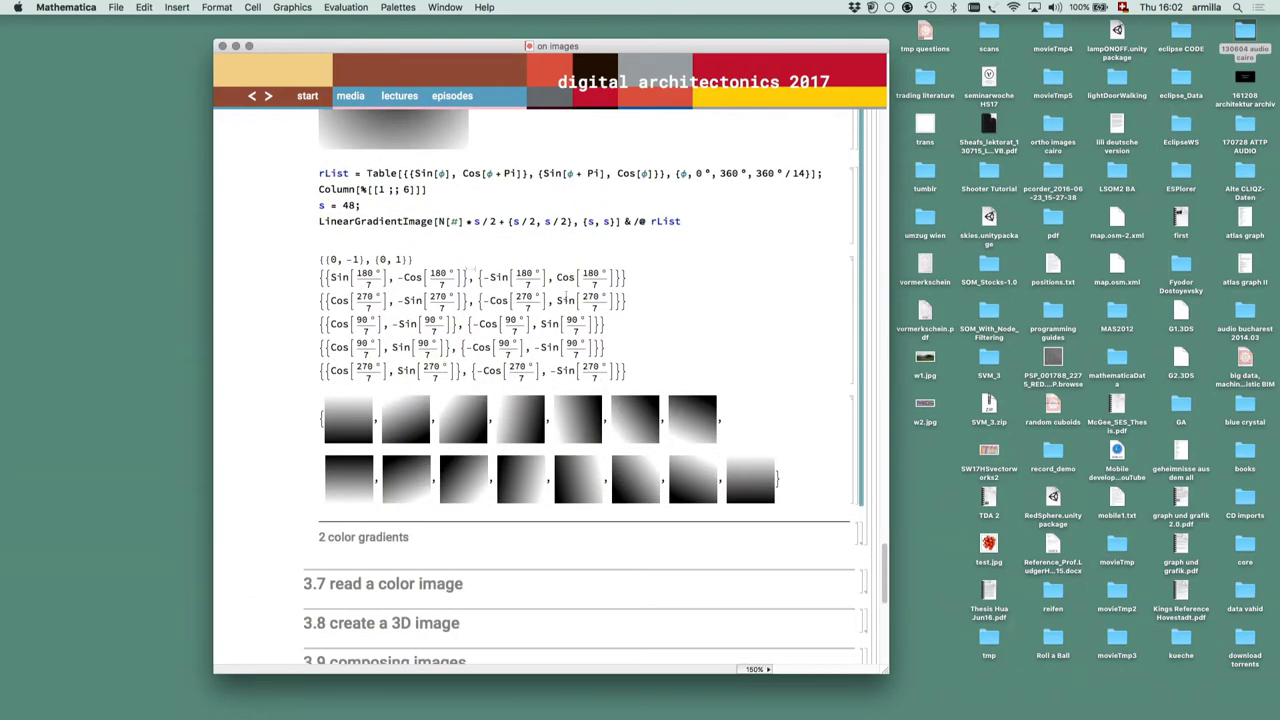
scroll(706, 326, "down", 5)
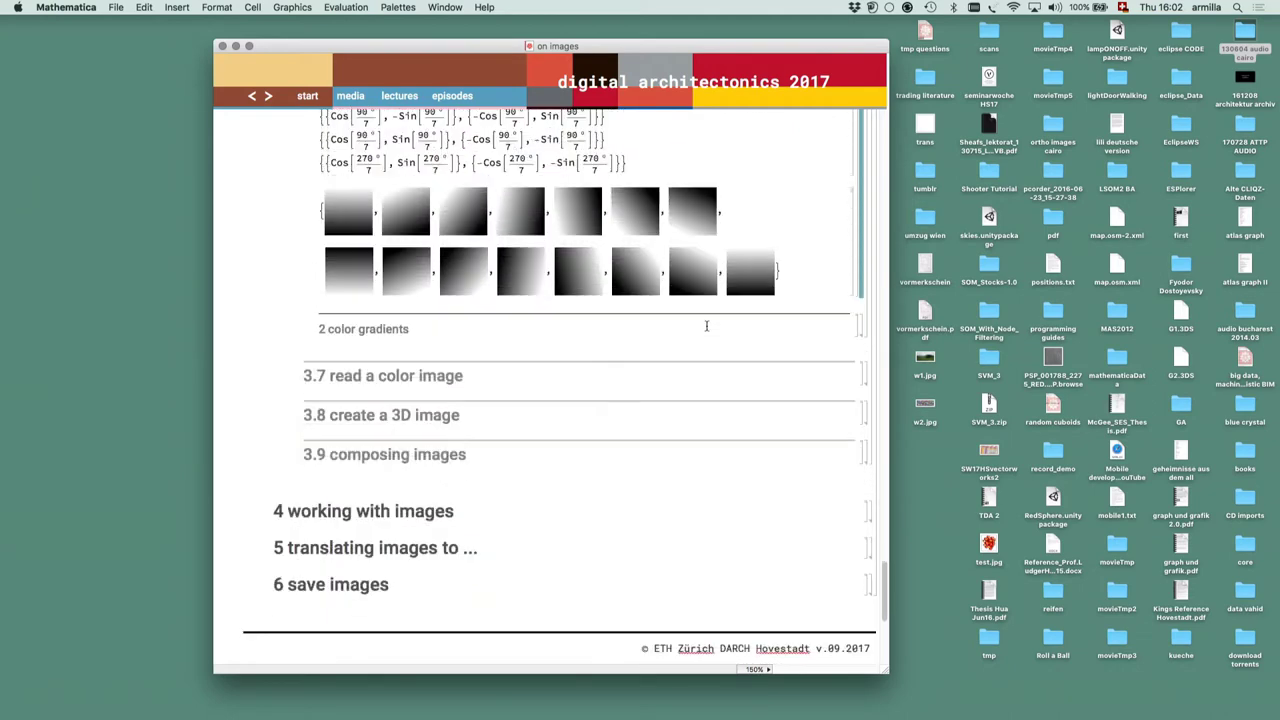
Open the color gradients examples and expand '3.7 read a color image'
double_click(864, 330)
scroll(864, 332, "down", 5)
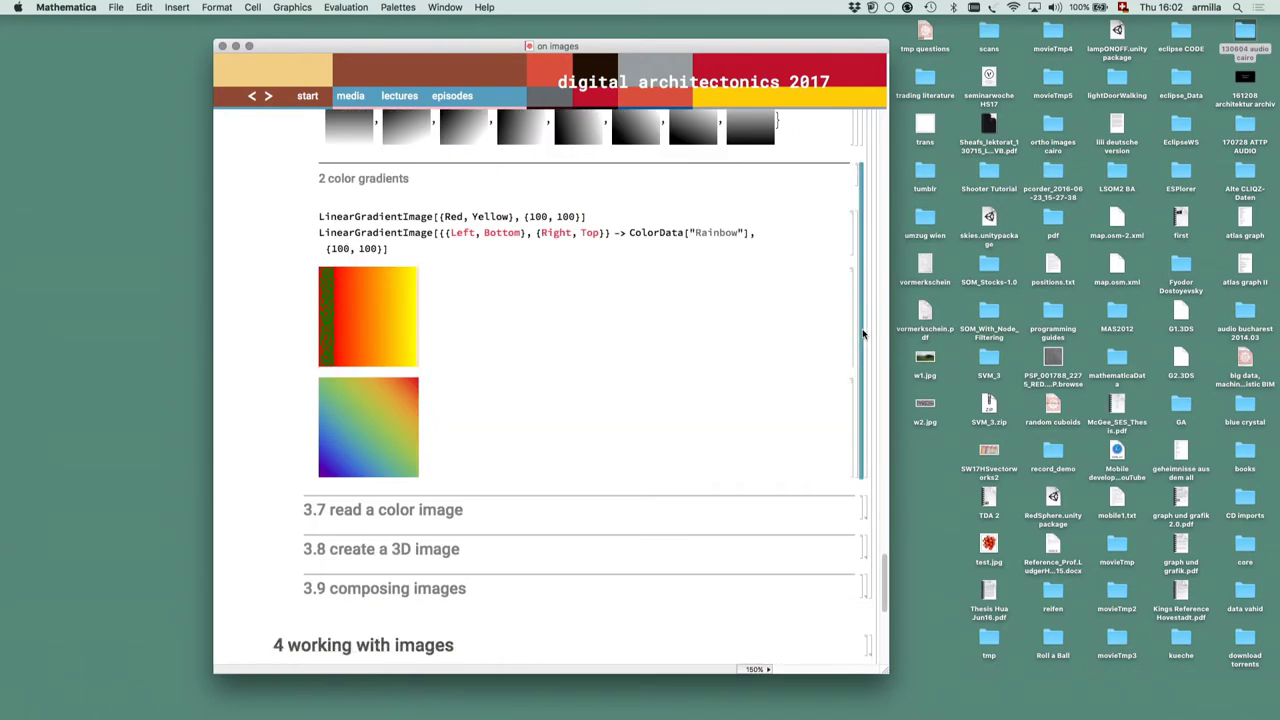
scroll(864, 335, "down", 1)
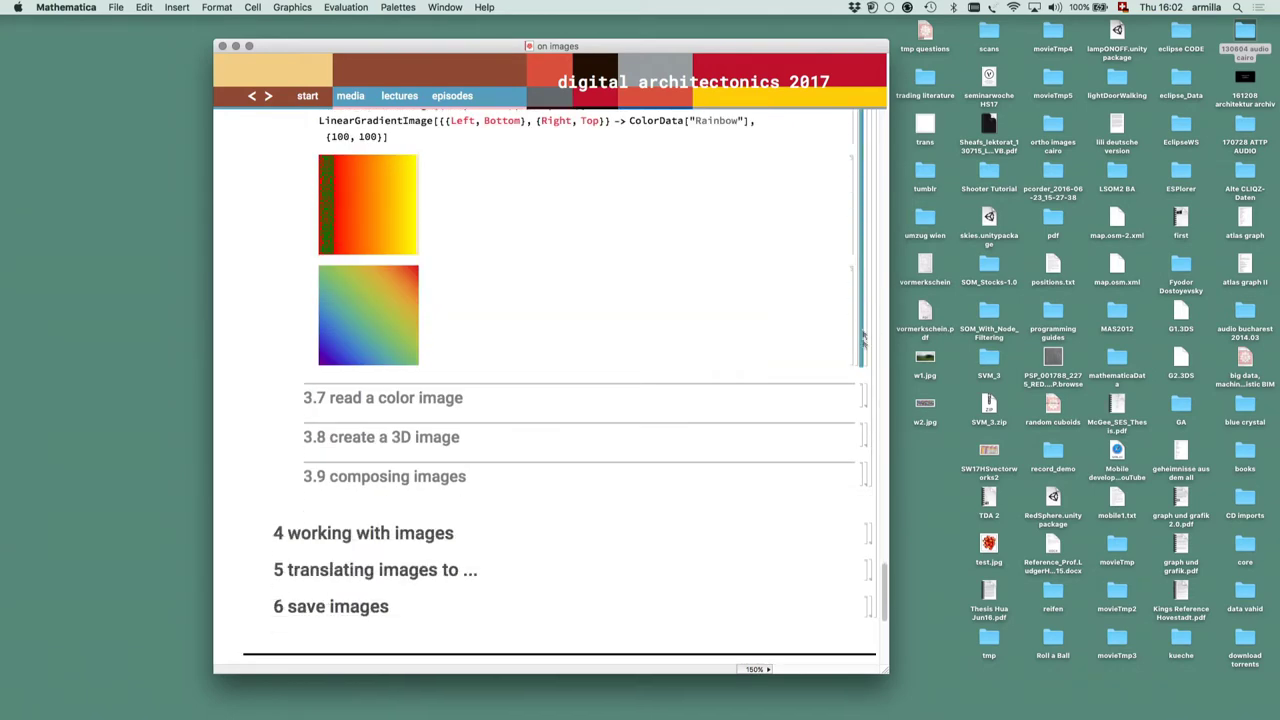
double_click(866, 399)
scroll(866, 399, "down", 6)
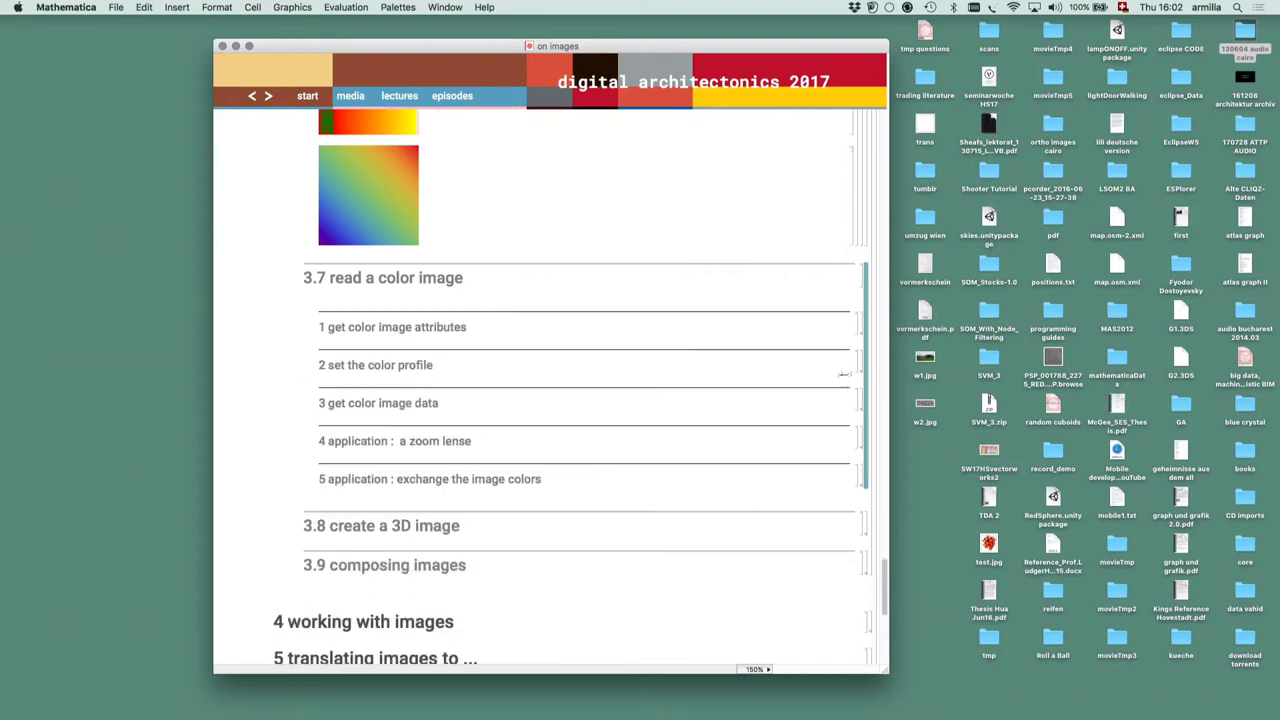
scroll(818, 418, "down", 8)
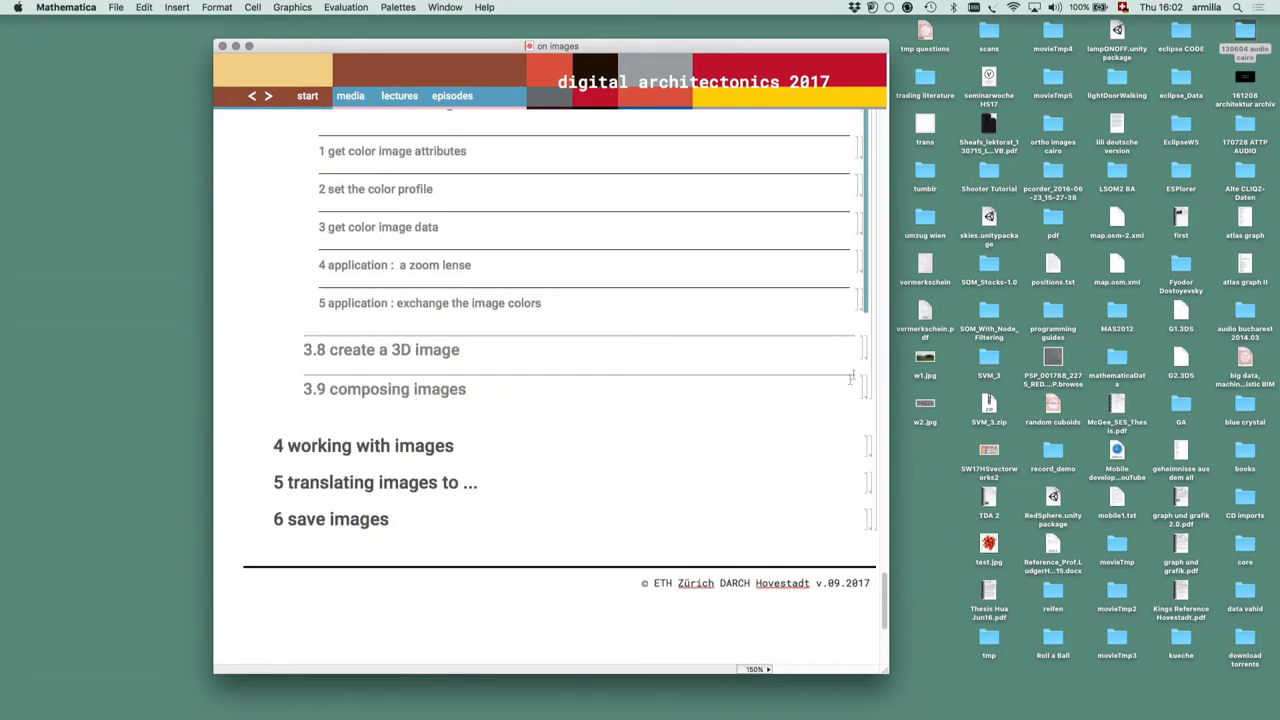
Expand '3.8 create a 3D image' and its principle construction, then rotate the Image3D cube
double_click(866, 344)
scroll(866, 349, "down", 6)
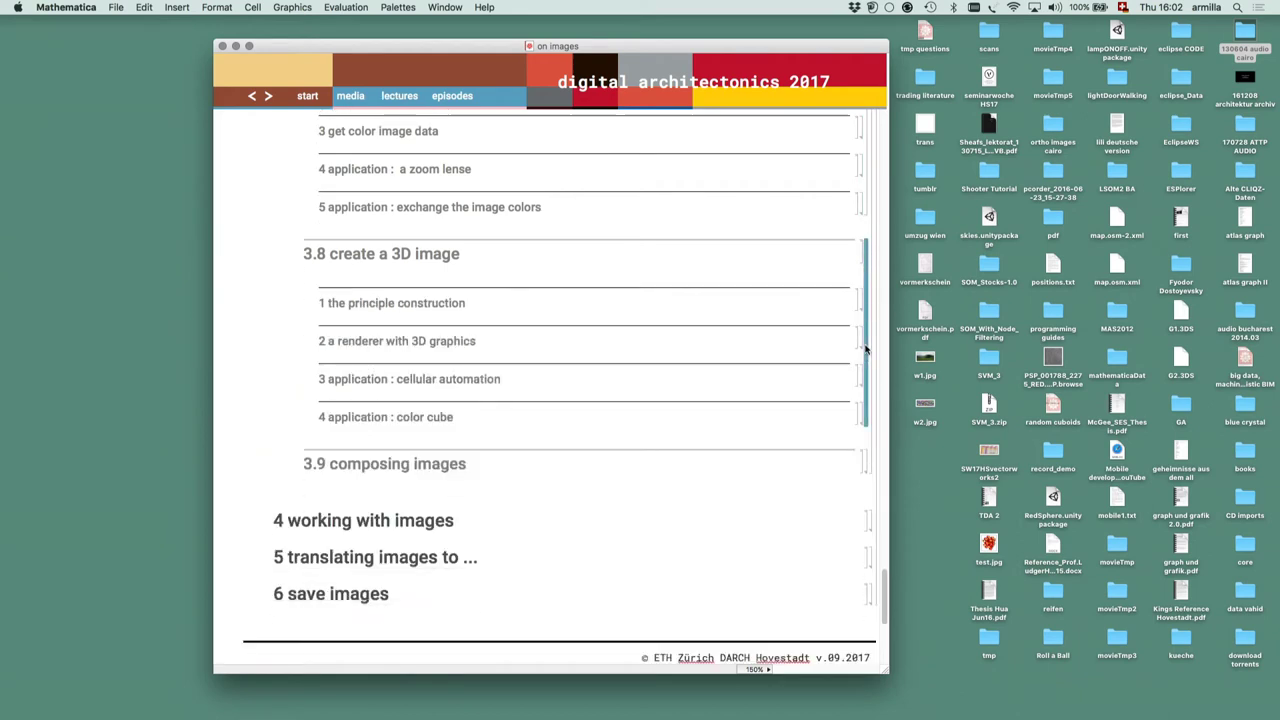
double_click(864, 297)
scroll(864, 300, "down", 7)
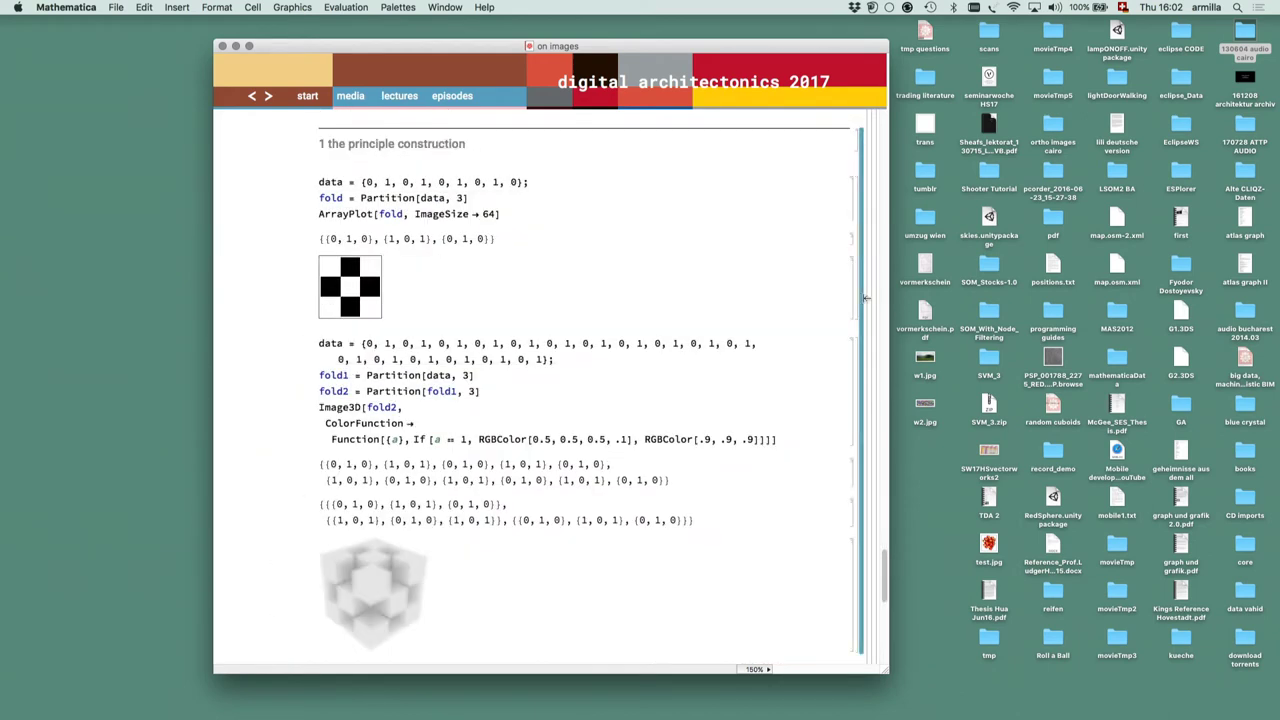
scroll(866, 297, "down", 4)
scroll(357, 160, "up", 3)
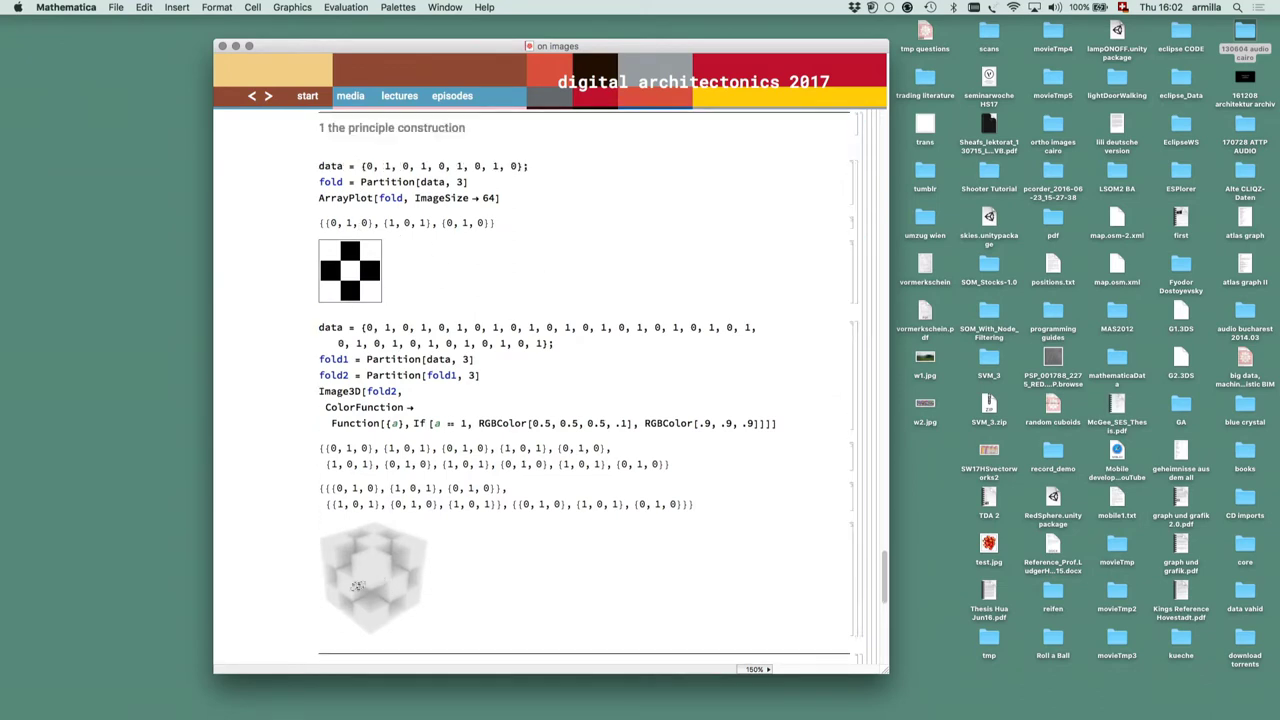
left_click_drag(398, 589, 341, 590)
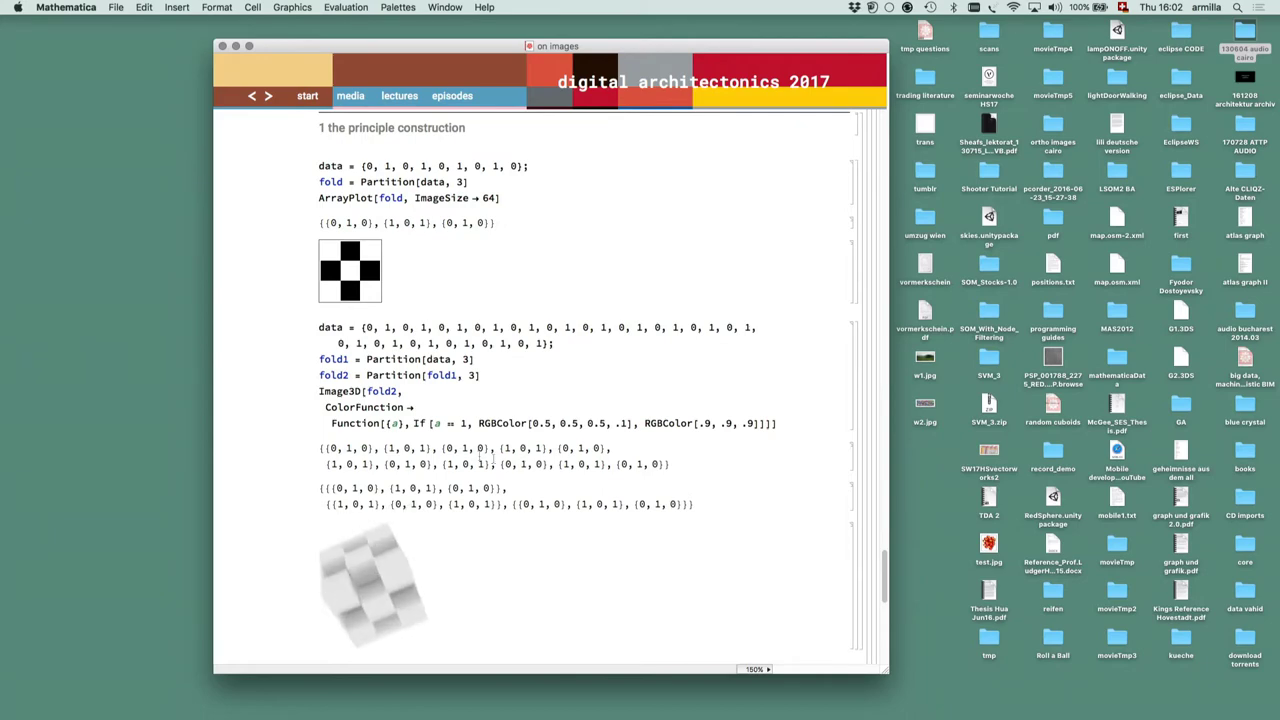
Open the renderer with 3D graphics example and rotate the translucent and gray voxel cubes
scroll(505, 458, "down", 10)
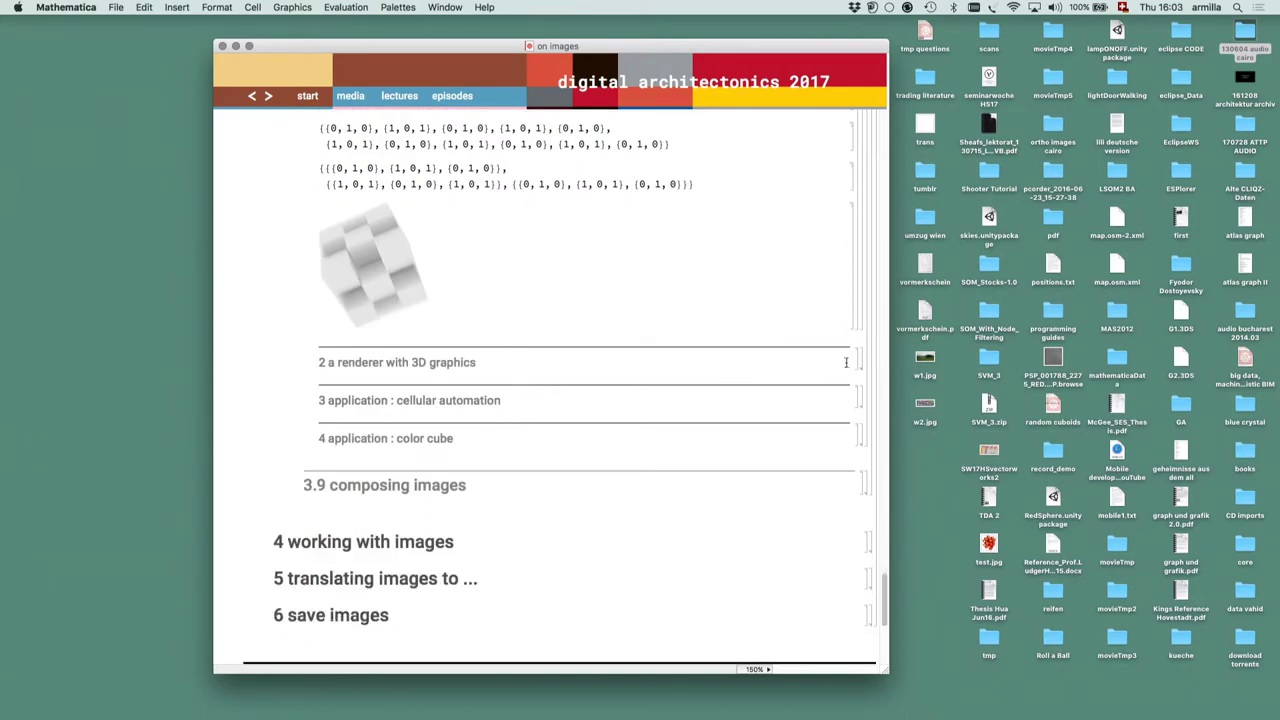
double_click(862, 361)
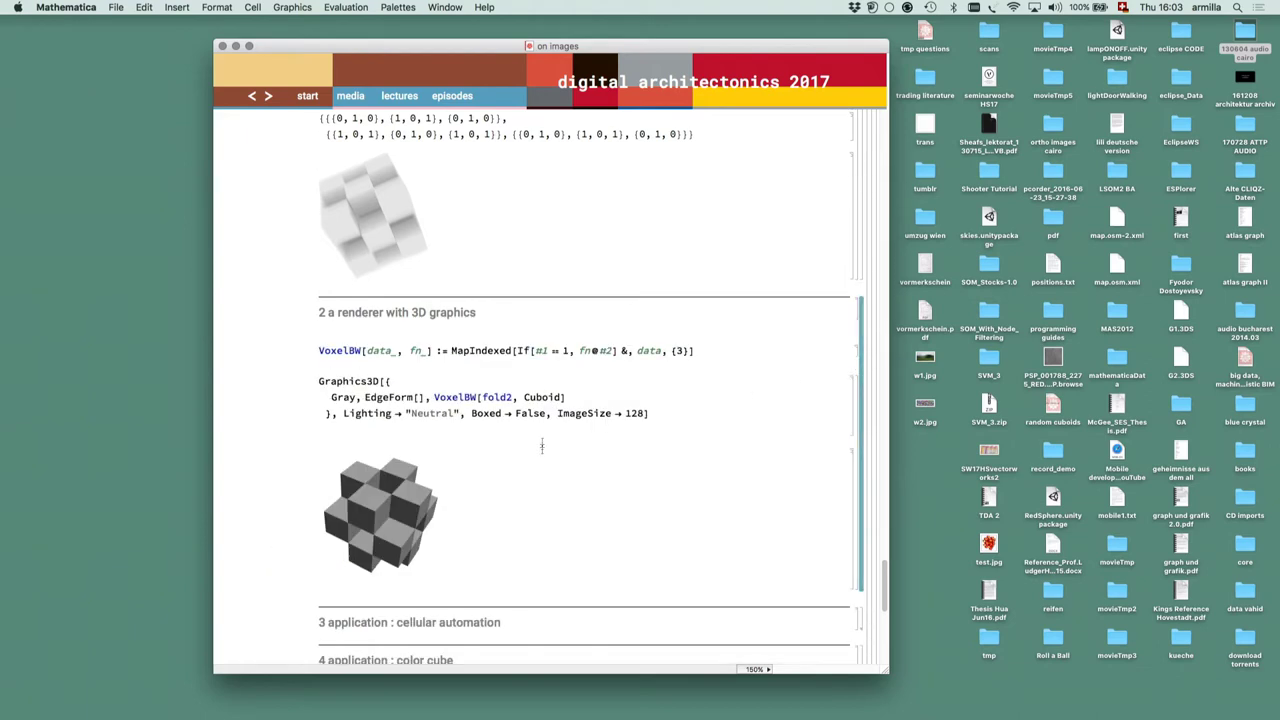
left_click_drag(379, 207, 381, 214)
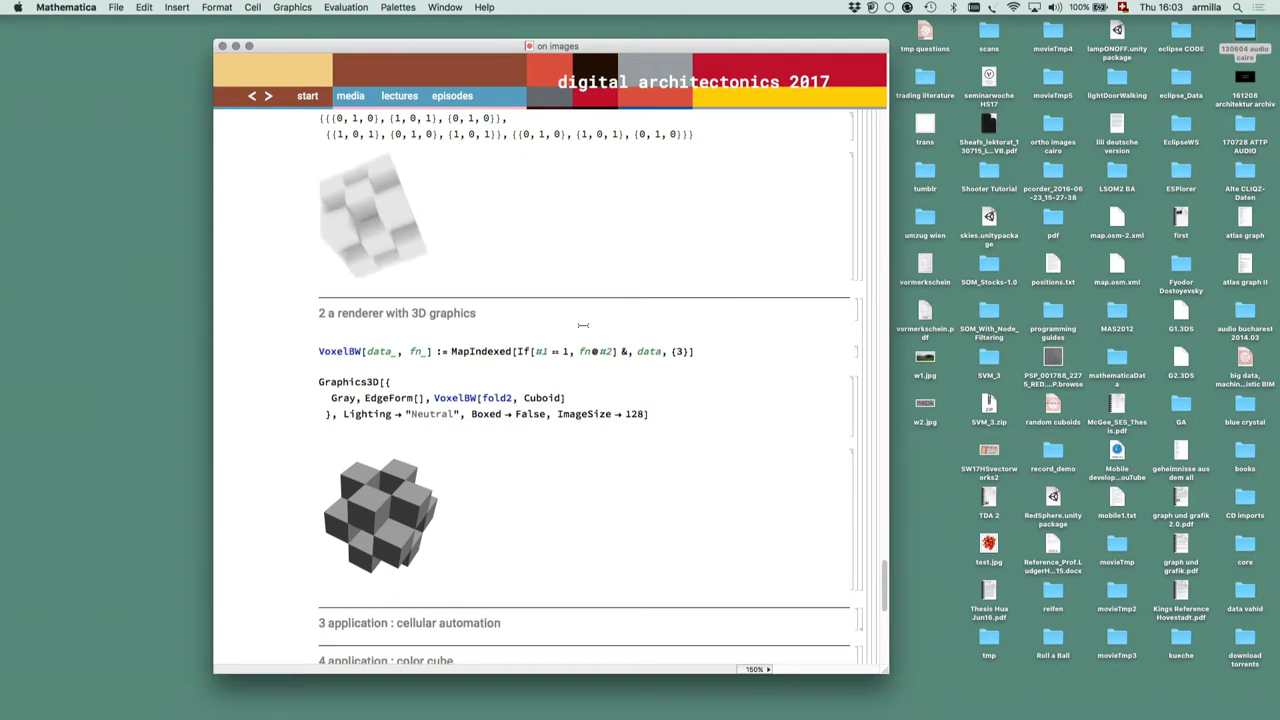
scroll(583, 325, "down", 2)
mouse_move(401, 458)
left_mouse_down()
mouse_move(462, 474)
mouse_move(410, 415)
mouse_move(366, 446)
mouse_move(388, 470)
mouse_move(370, 527)
mouse_move(415, 531)
mouse_move(395, 440)
left_mouse_up()
Finish rotating the grey voxel cube into a new orientation
scroll(443, 241, "up", 3)
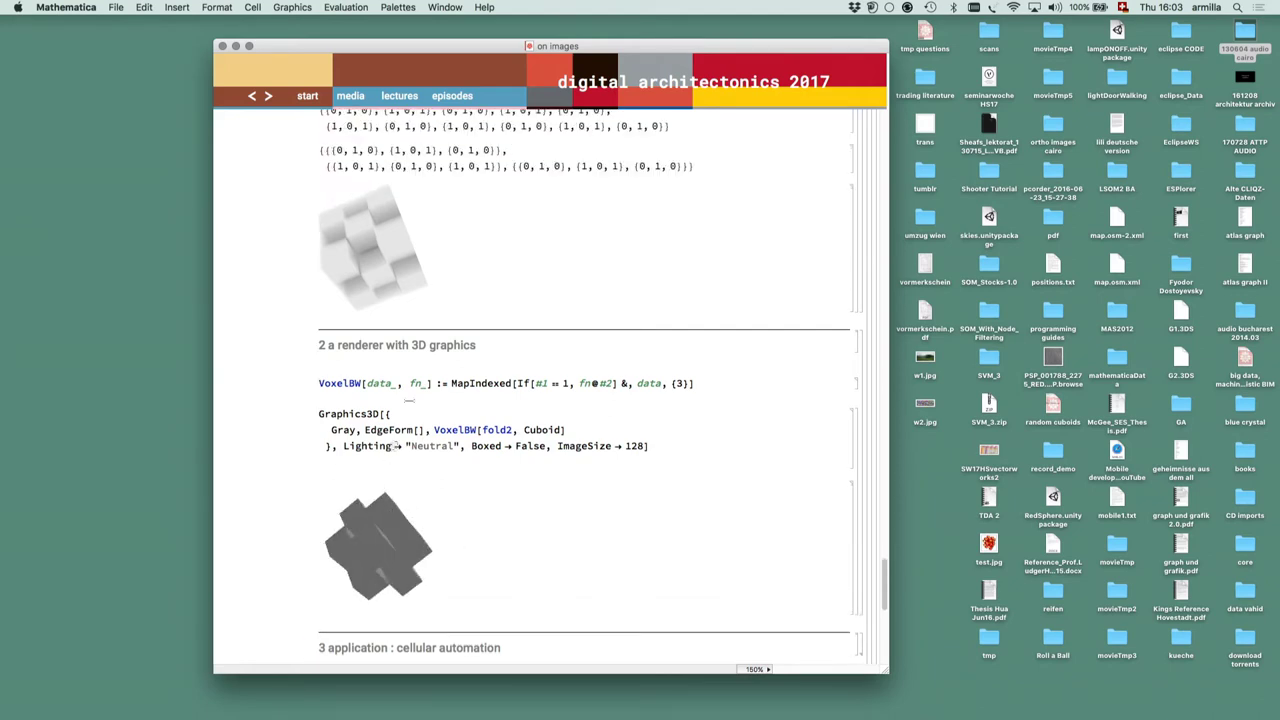
scroll(484, 378, "down", 4)
left_click_drag(380, 414, 381, 415)
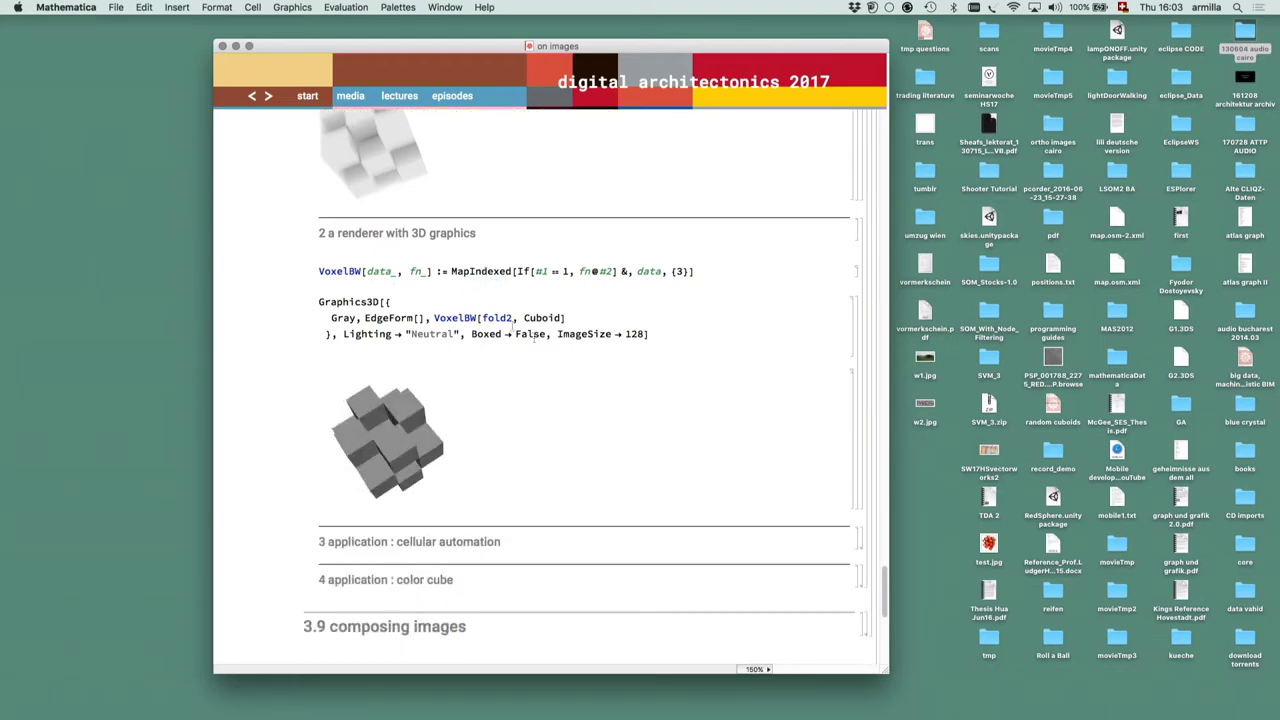
scroll(550, 347, "down", 10)
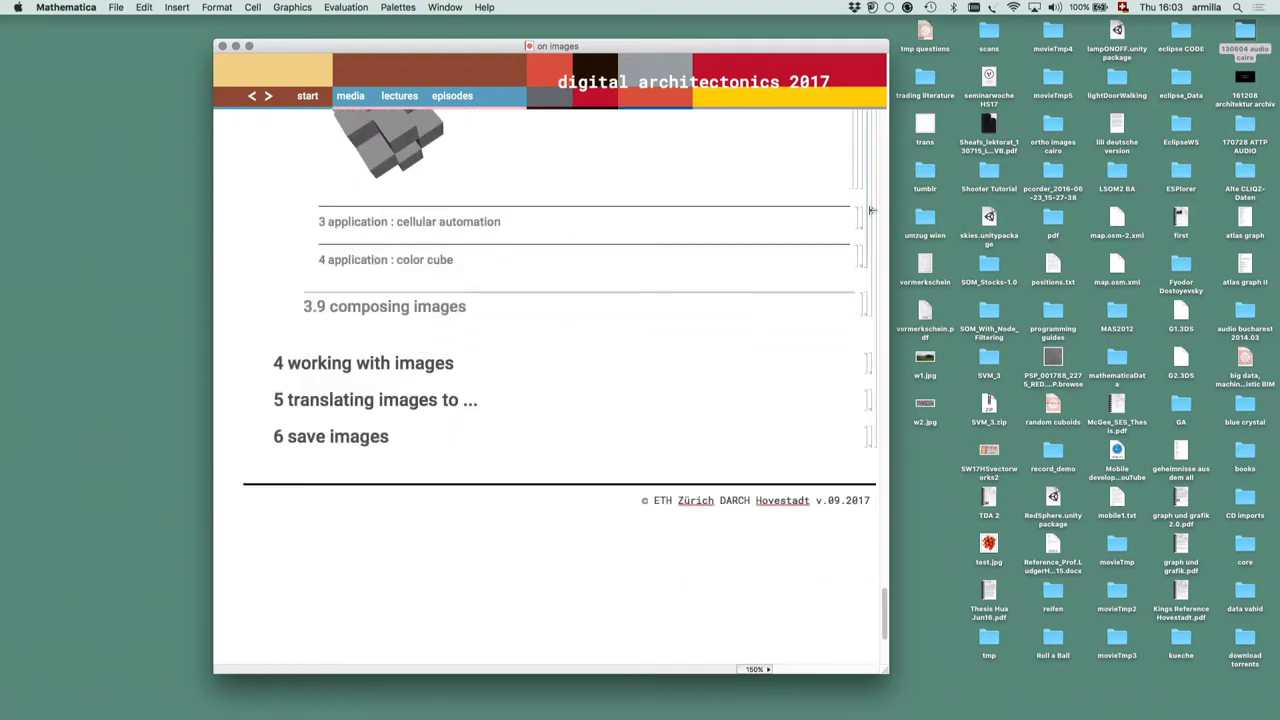
Expand the '3 application : cellular automation' section and scroll to its voxel renderings
double_click(862, 219)
scroll(795, 285, "down", 10)
scroll(793, 287, "down", 5)
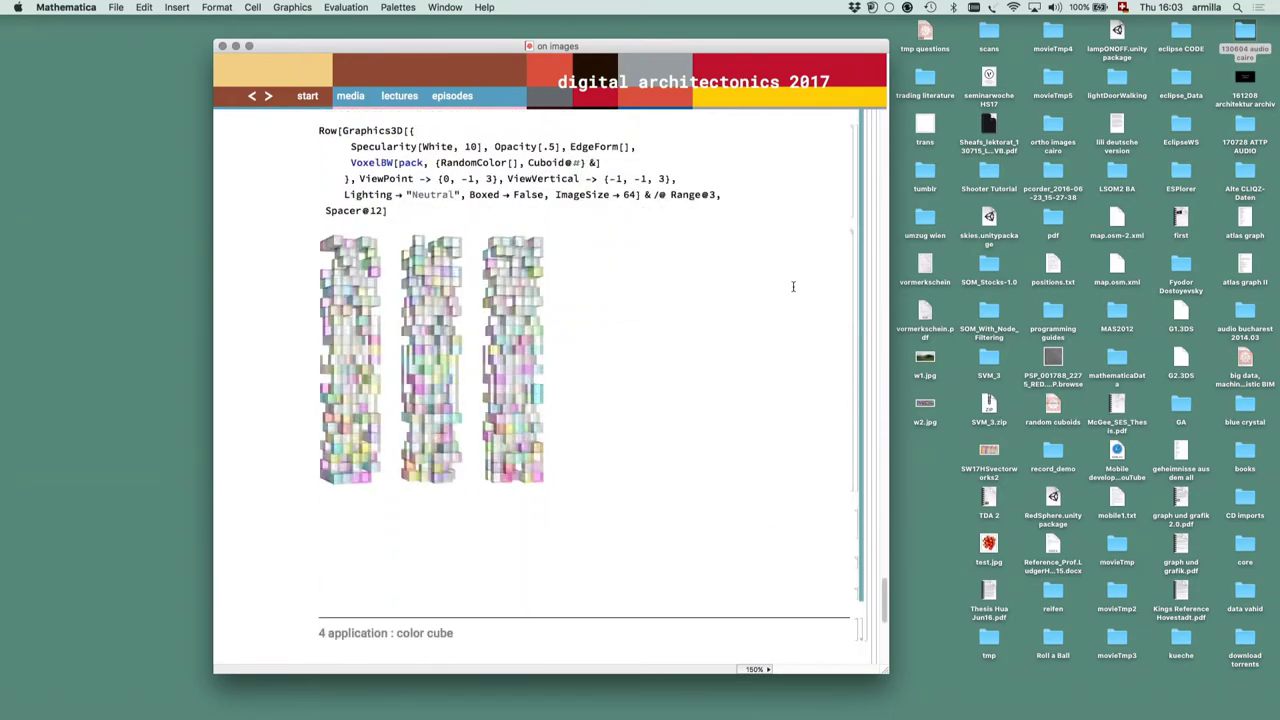
scroll(793, 287, "up", 10)
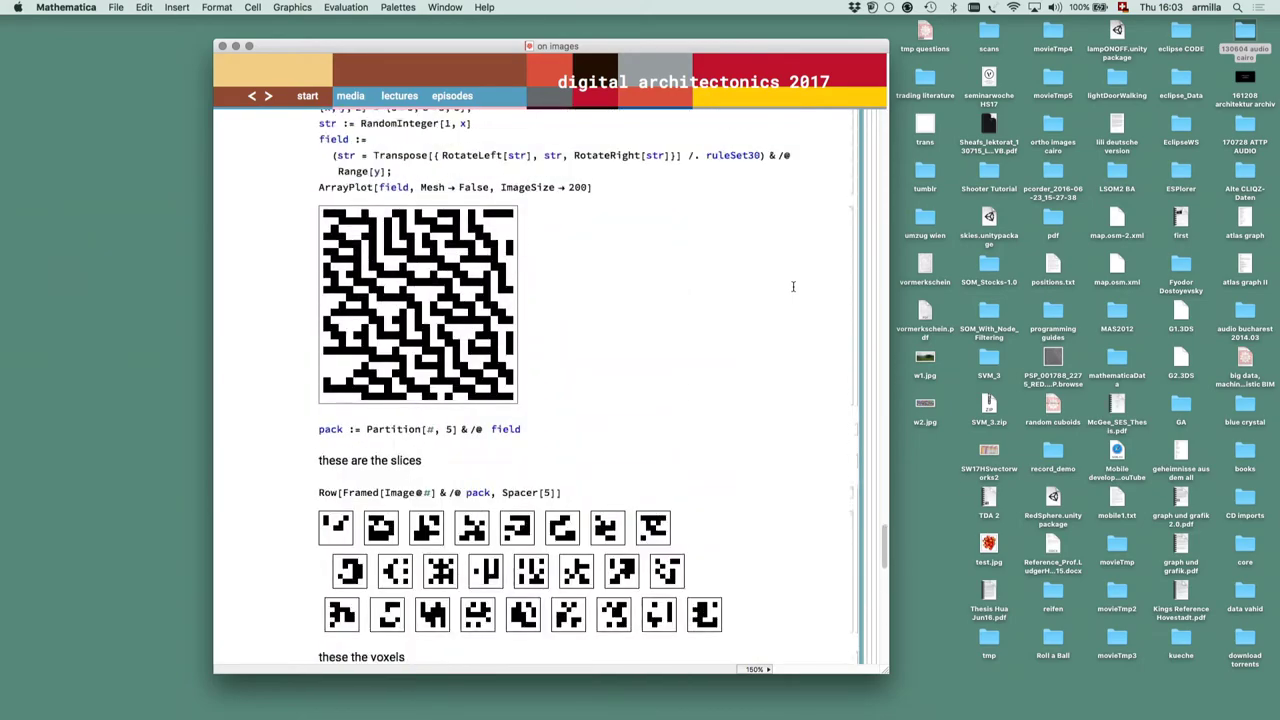
scroll(793, 287, "down", 6)
scroll(793, 287, "down", 5)
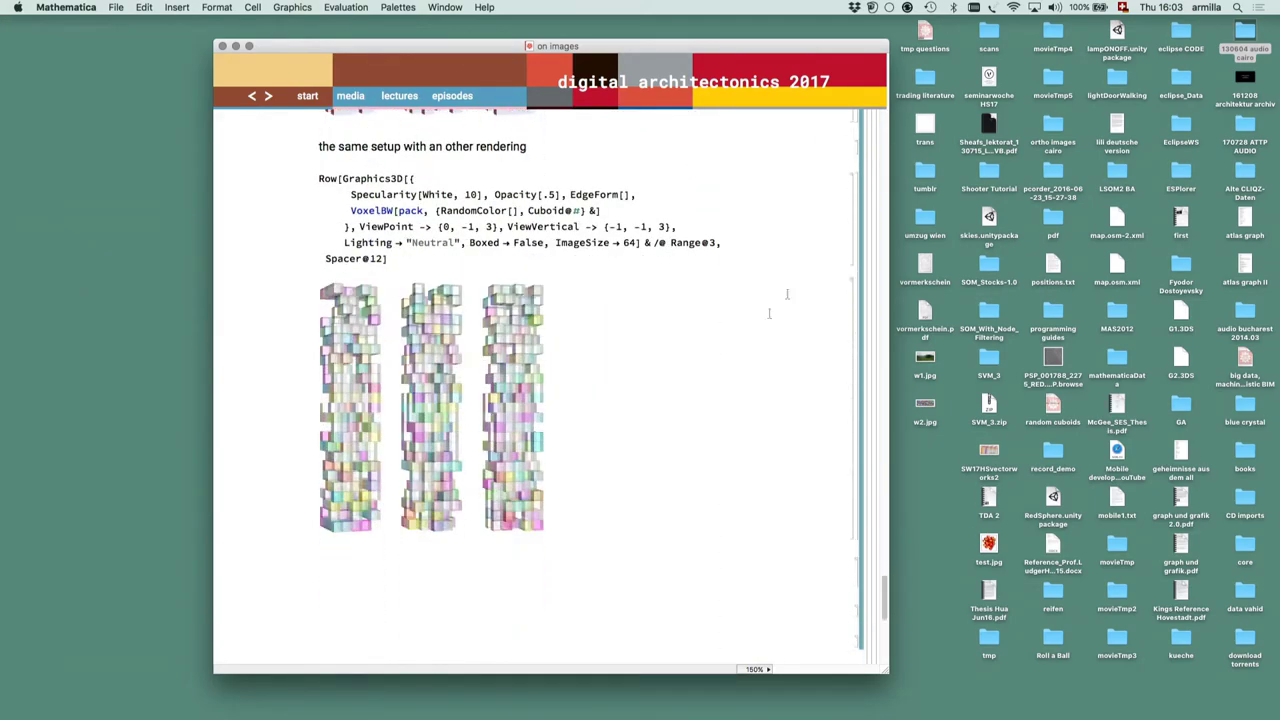
Rotate the third voxel column until it lies nearly horizontal
left_click_drag(519, 398, 513, 473)
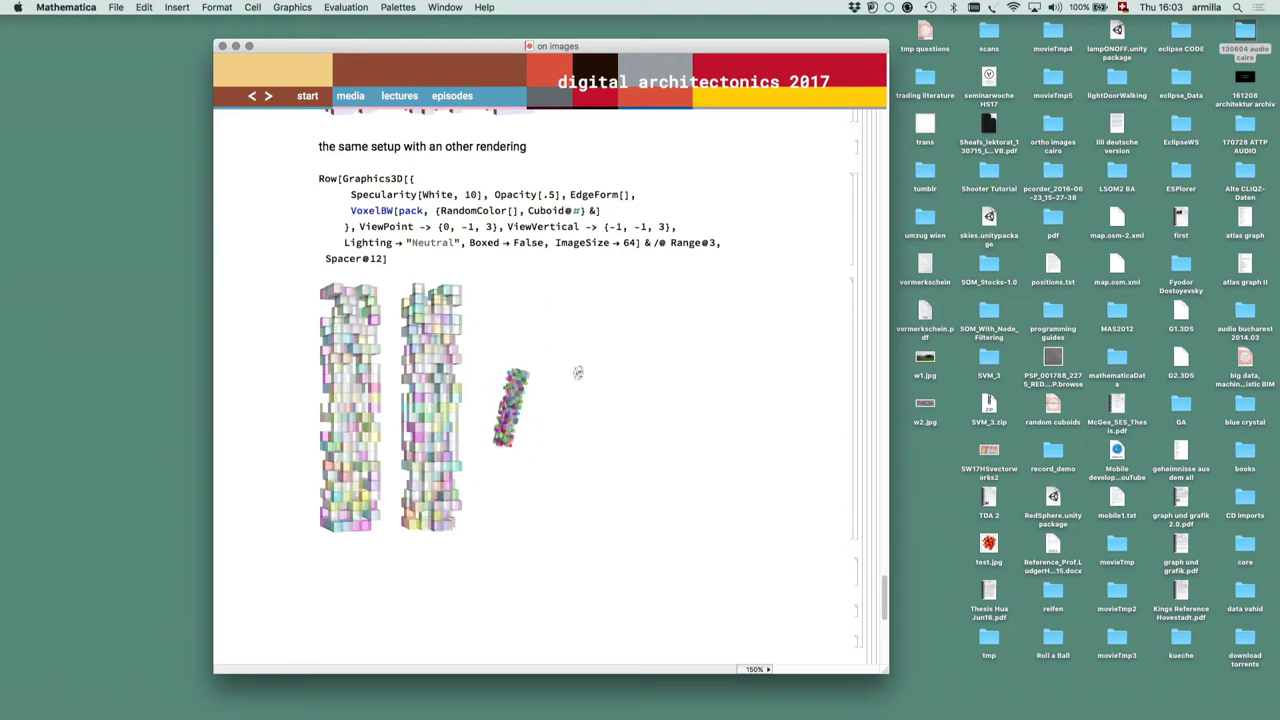
left_click_drag(535, 339, 543, 344)
left_click_drag(514, 452, 589, 463)
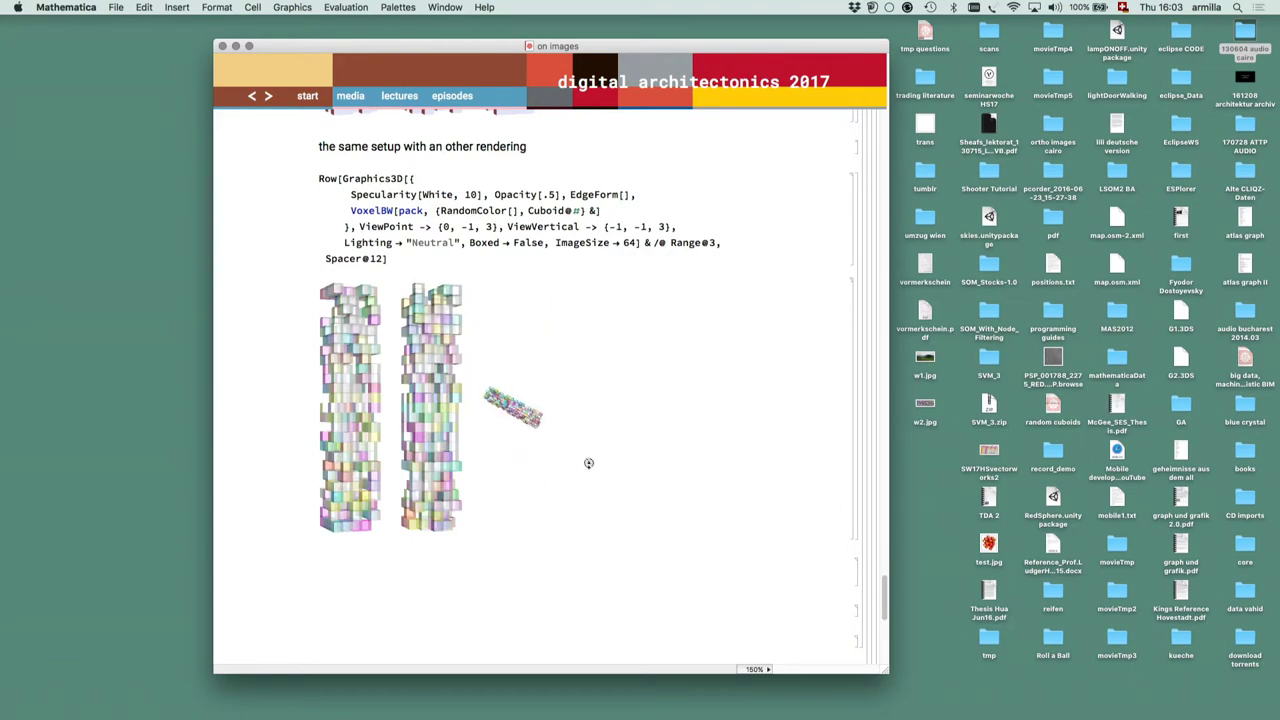
scroll(687, 499, "down", 10)
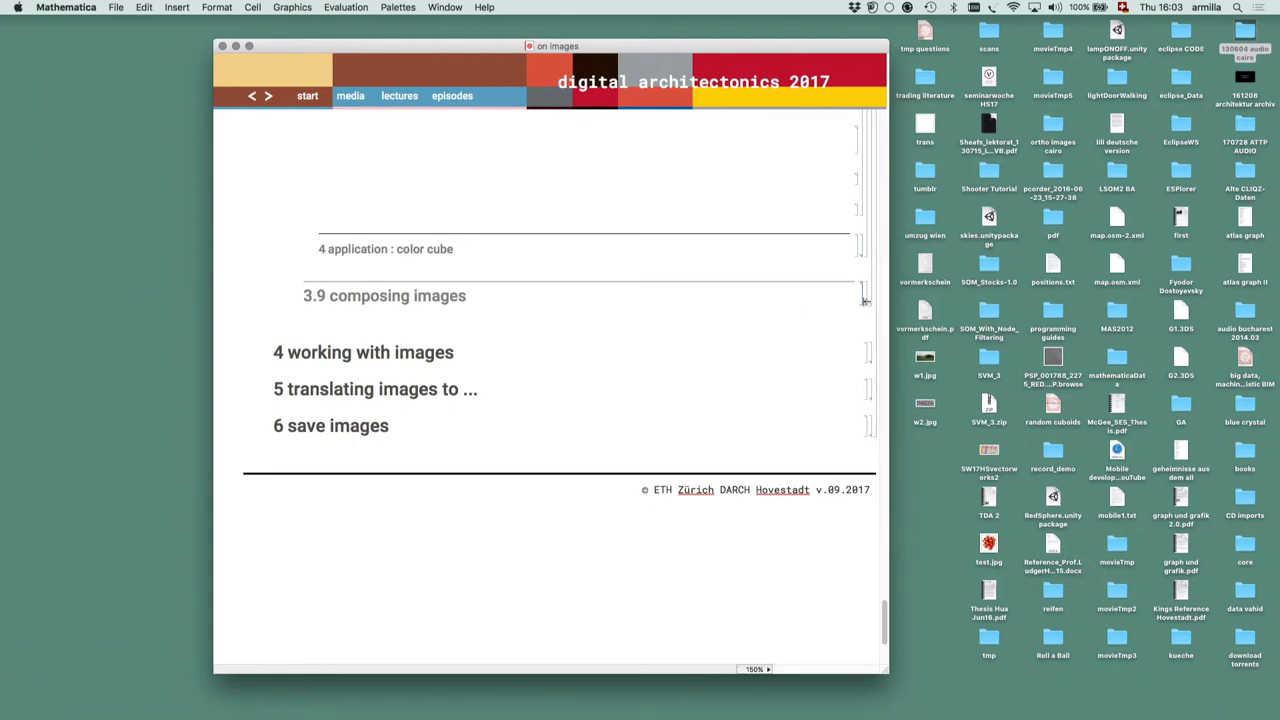
Expand '3.9 composing images' and select the i3 = (…)/2 averaging line
double_click(869, 296)
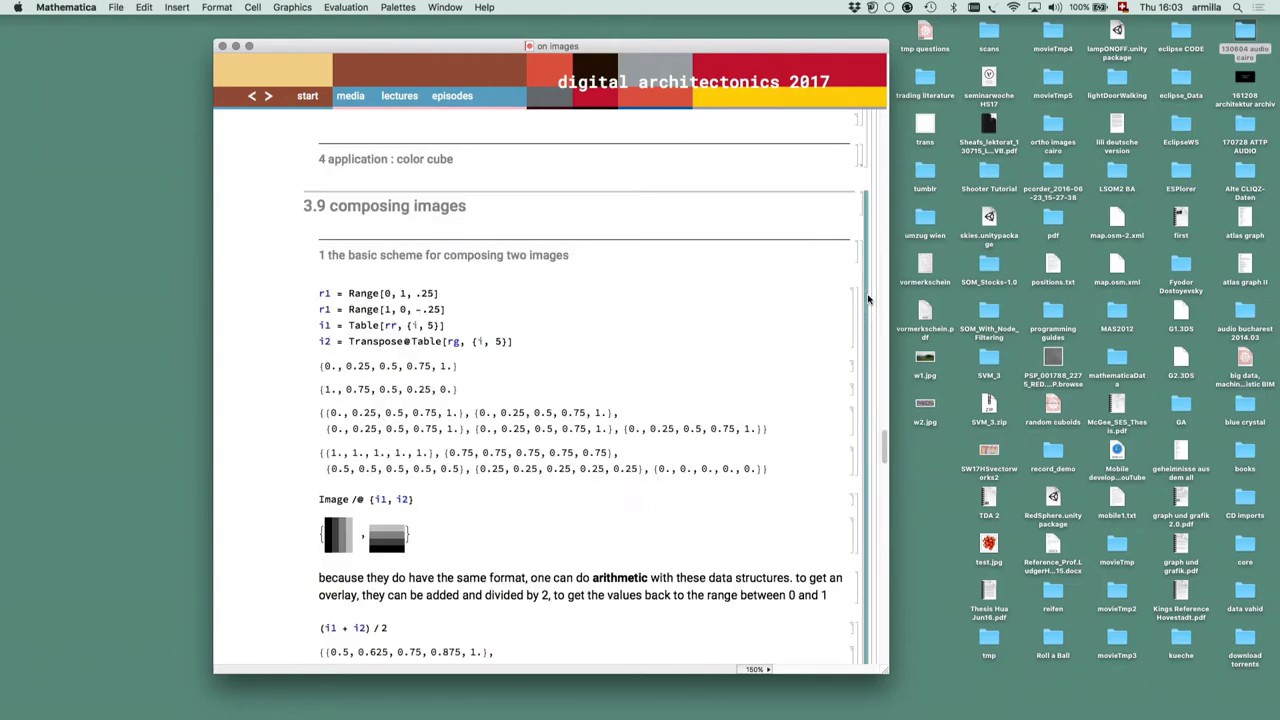
scroll(869, 298, "down", 2)
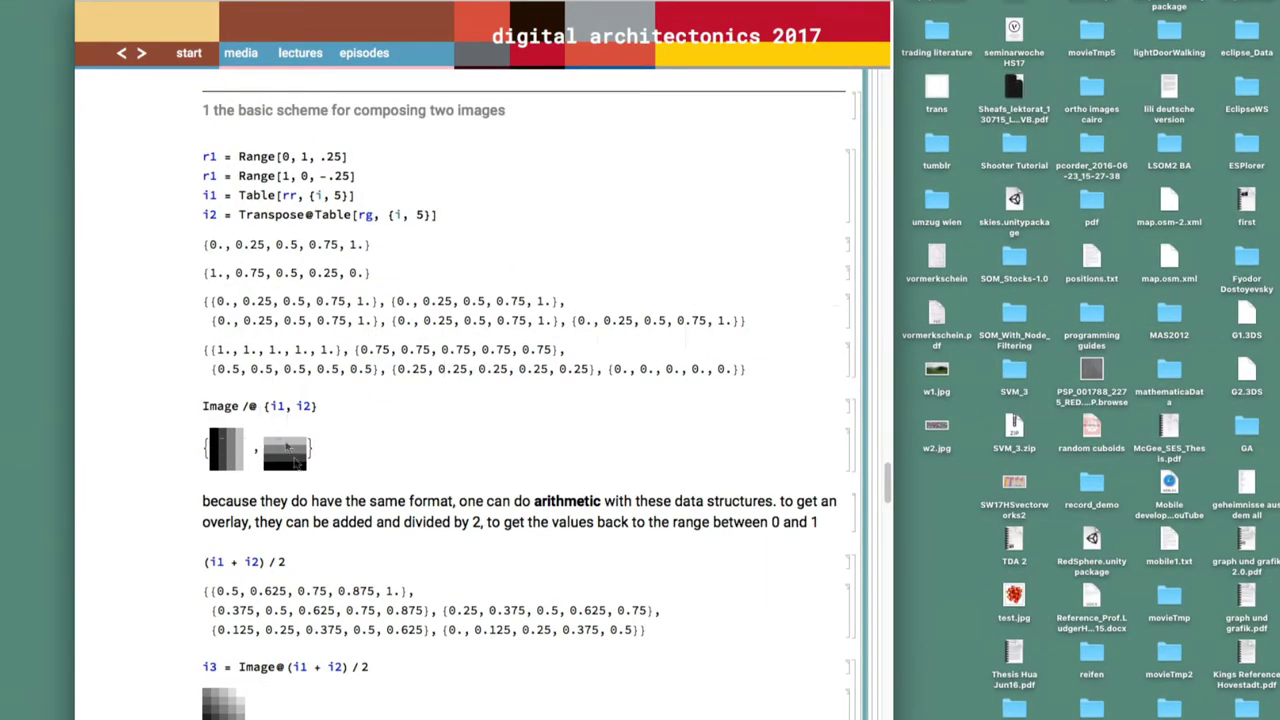
scroll(322, 491, "down", 4)
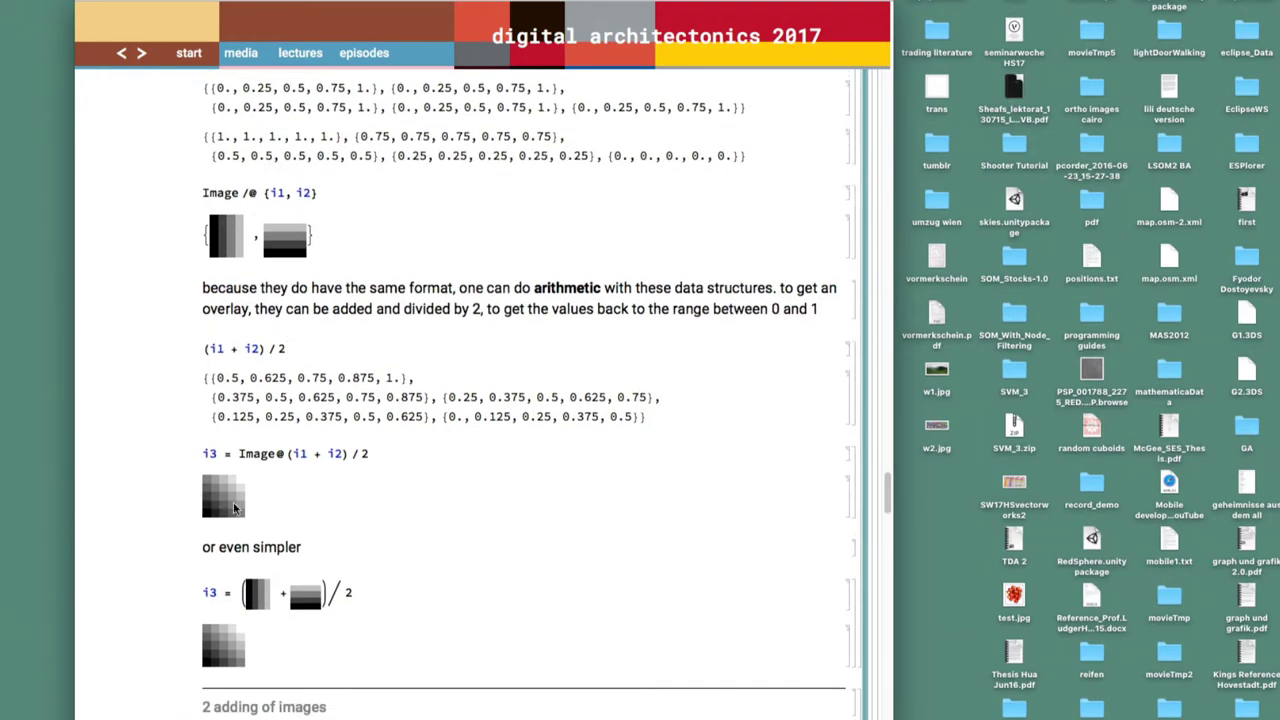
scroll(234, 508, "down", 3)
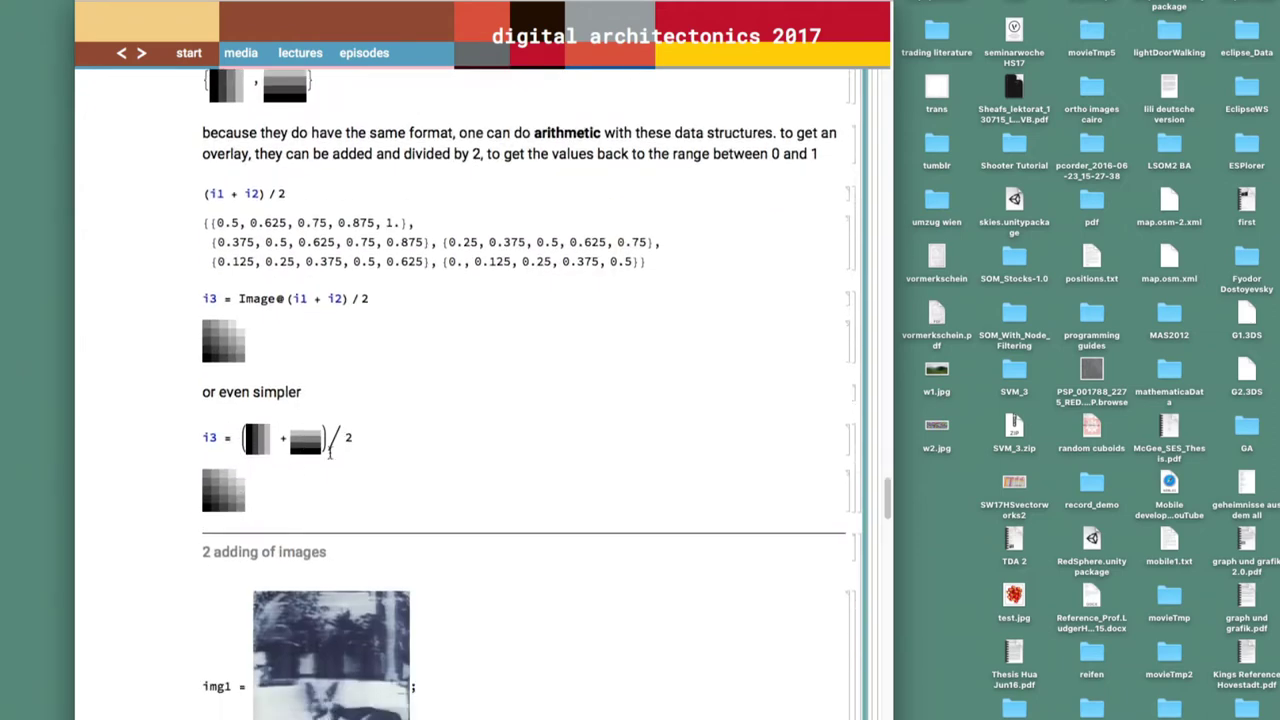
left_click_drag(372, 444, 148, 442)
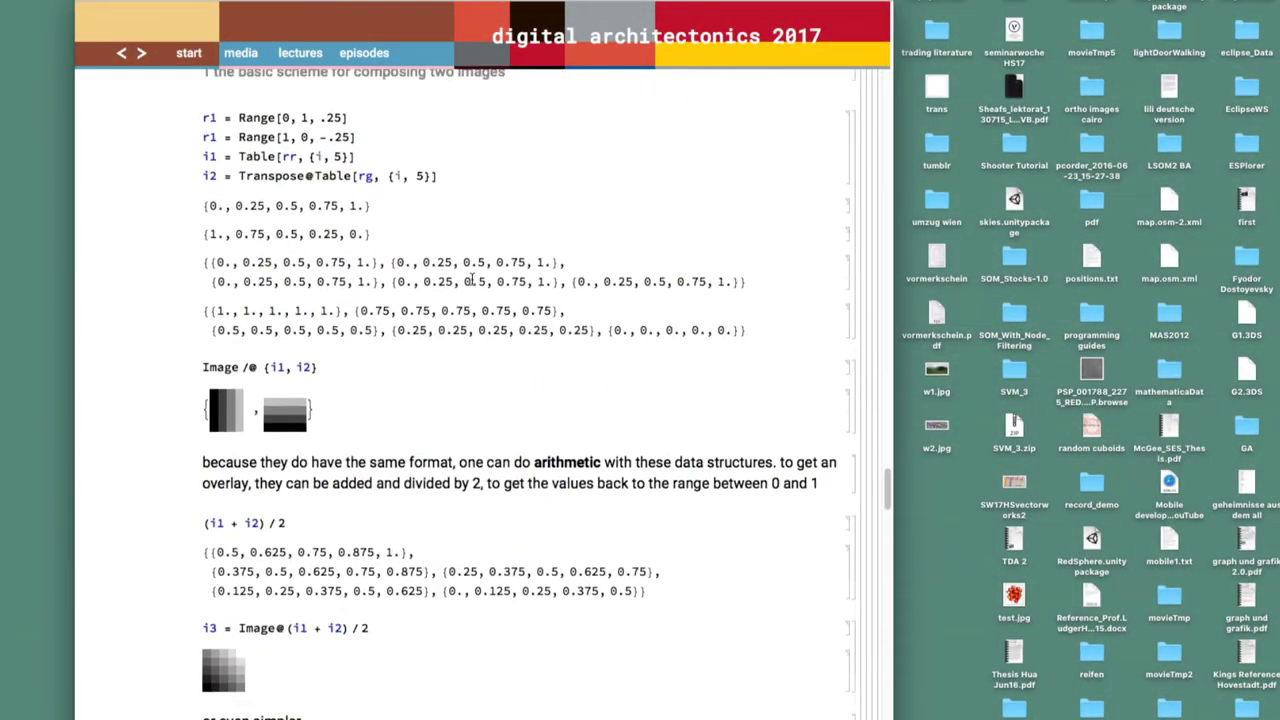
scroll(392, 427, "down", 12)
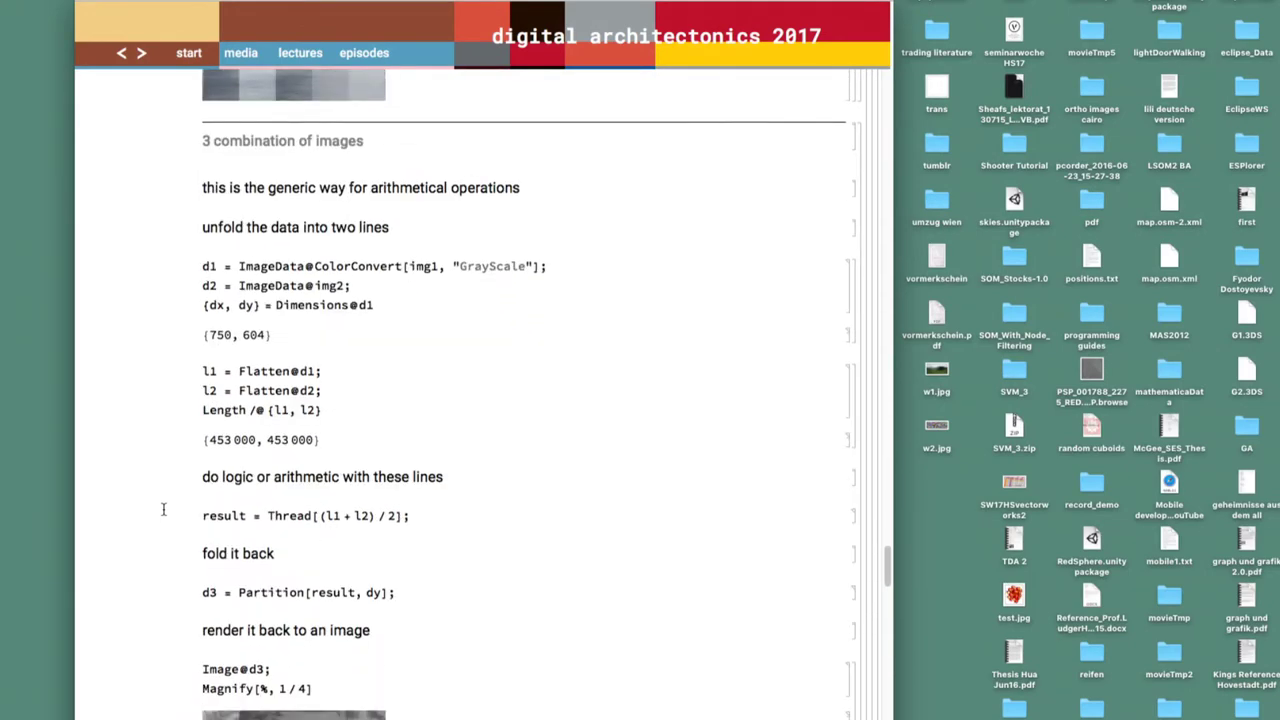
scroll(163, 509, "down", 15)
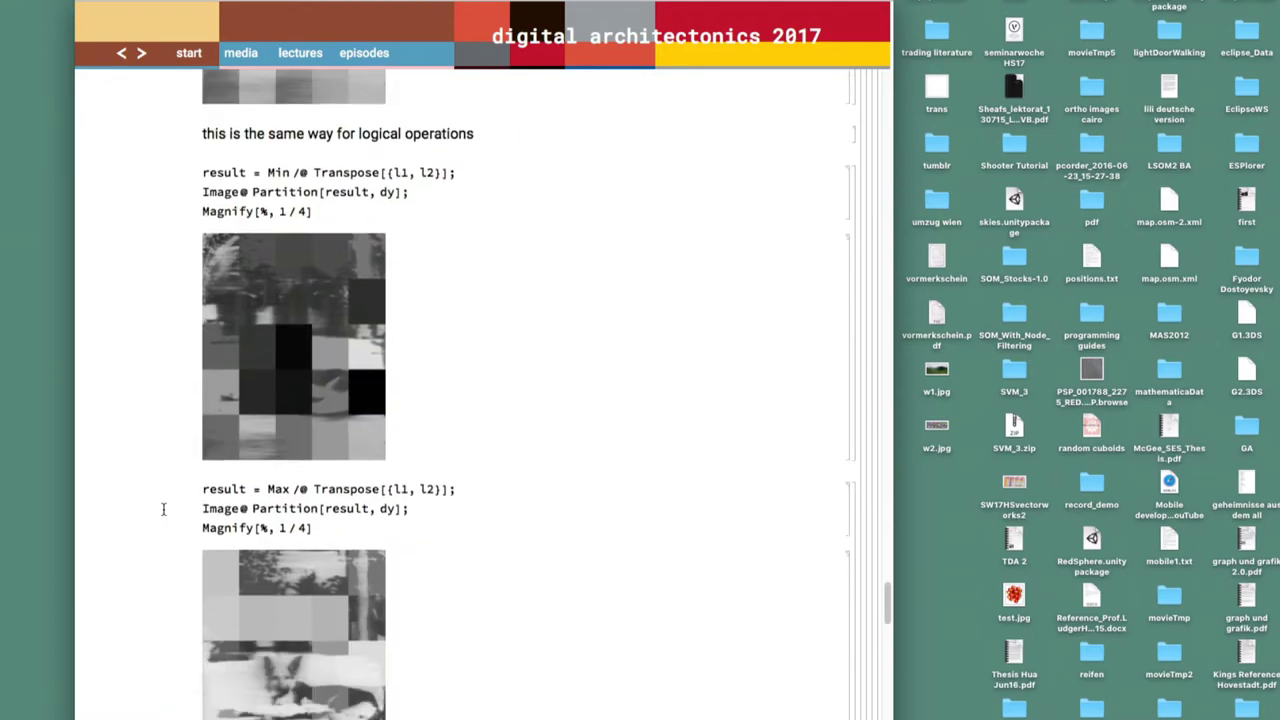
scroll(163, 509, "down", 12)
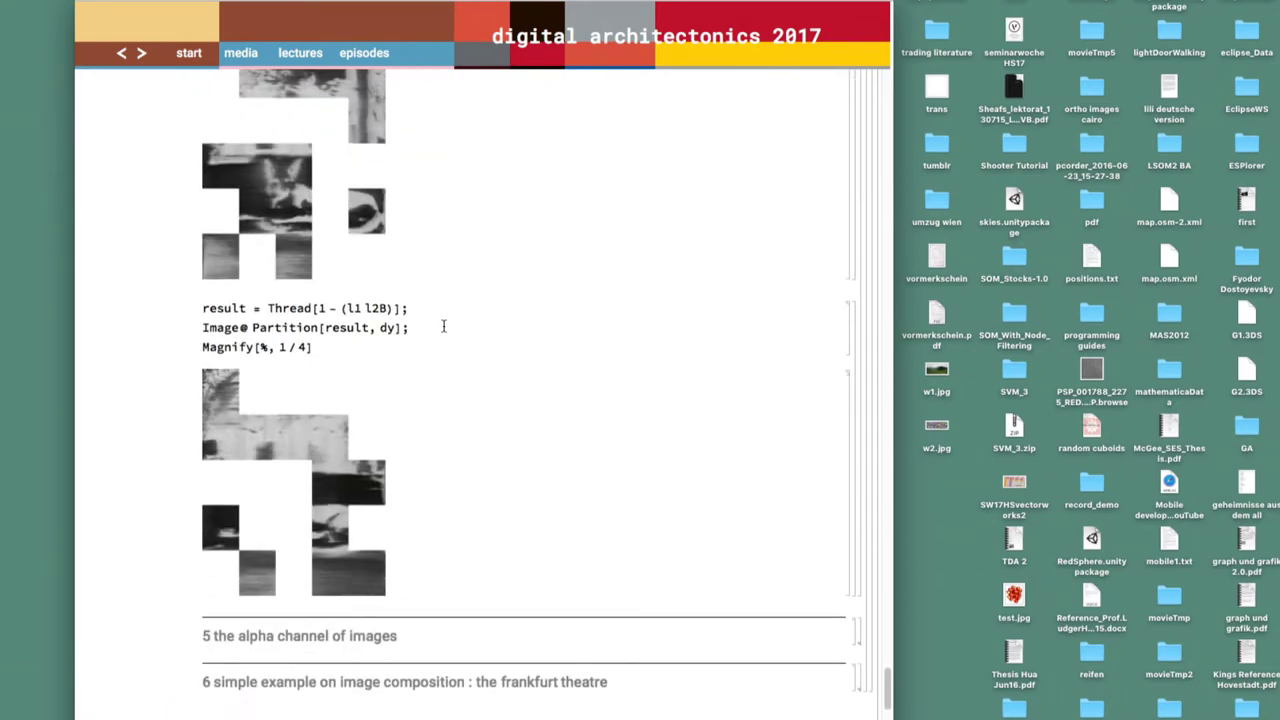
scroll(374, 327, "up", 3)
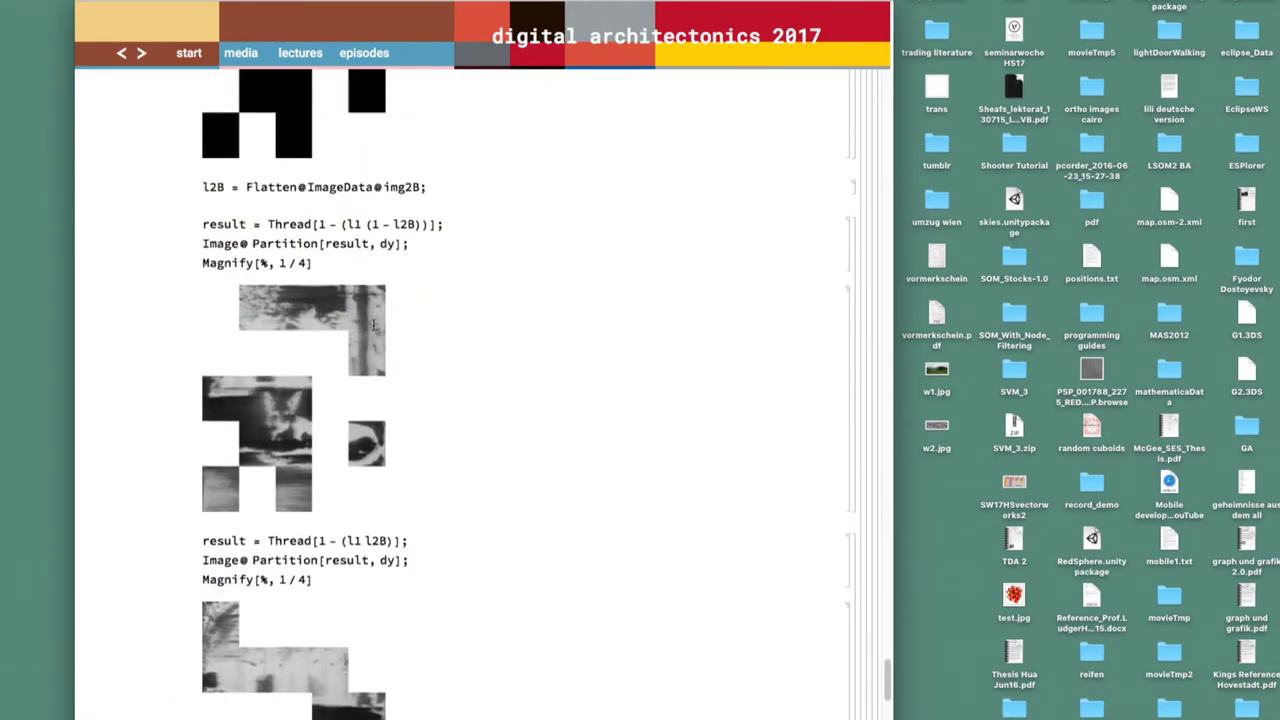
scroll(392, 374, "down", 2)
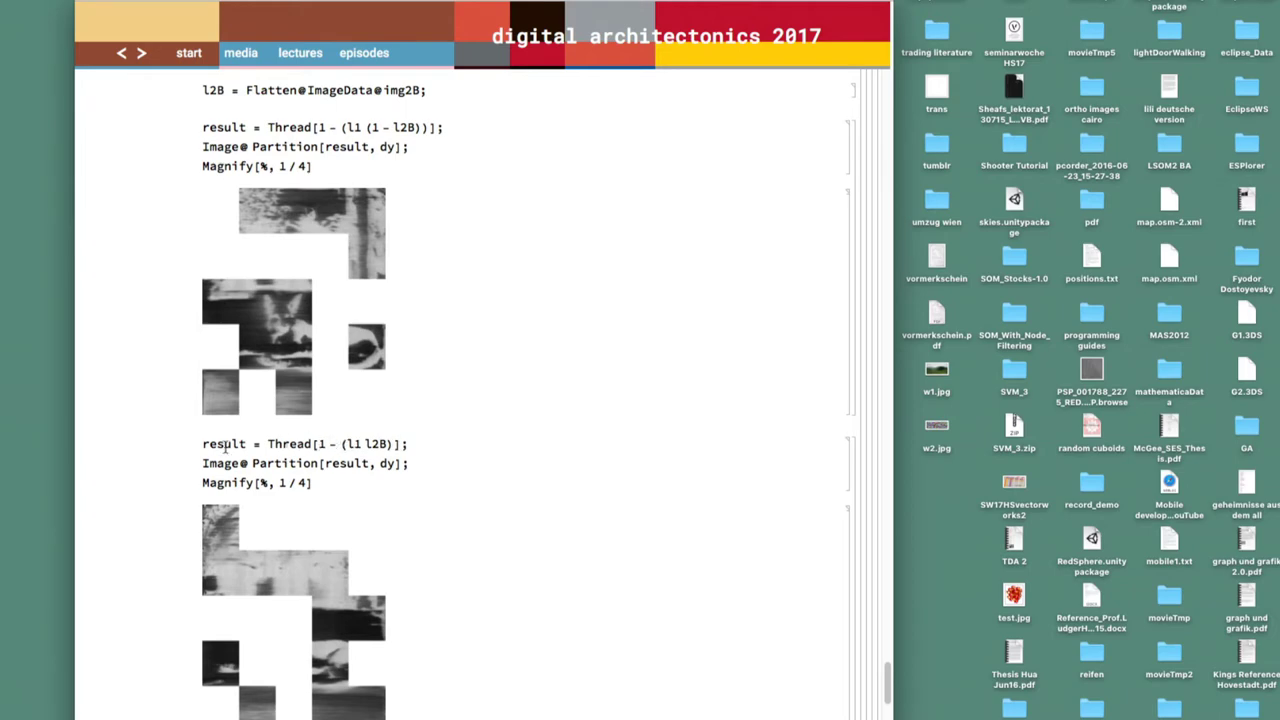
scroll(275, 466, "down", 3)
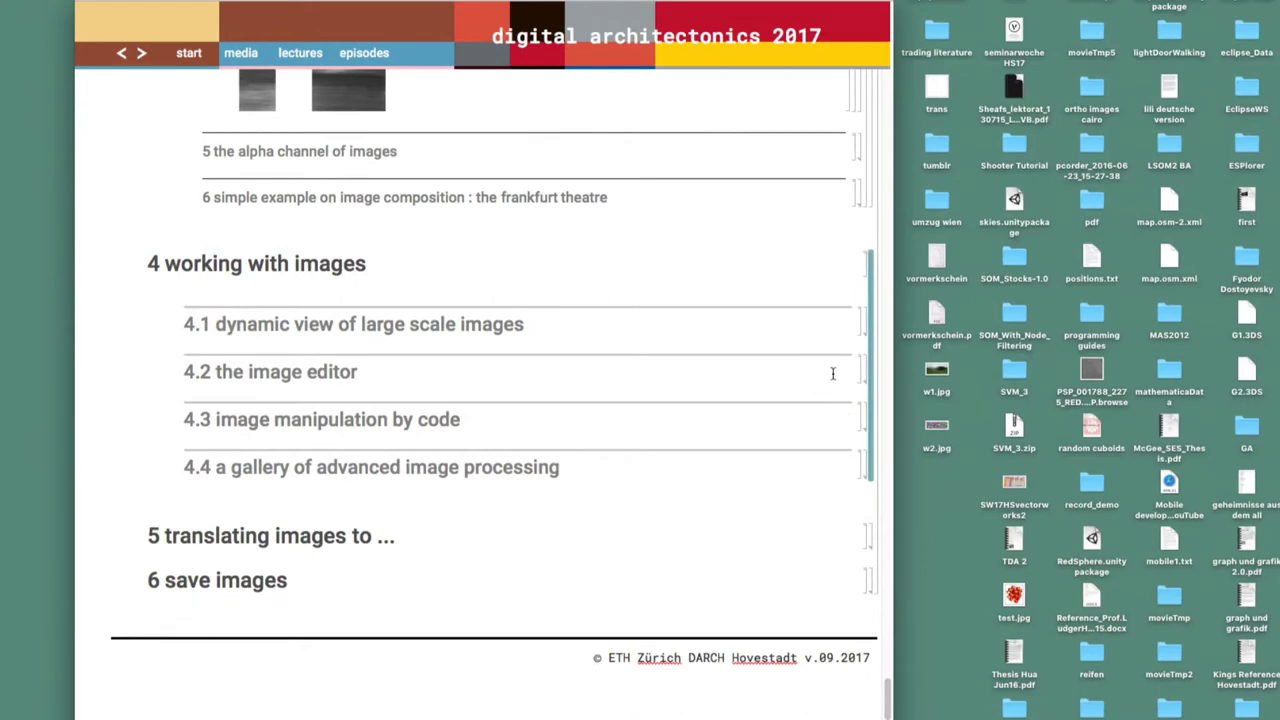
Expand '4.2 the image editor' and select the portrait image
double_click(868, 372)
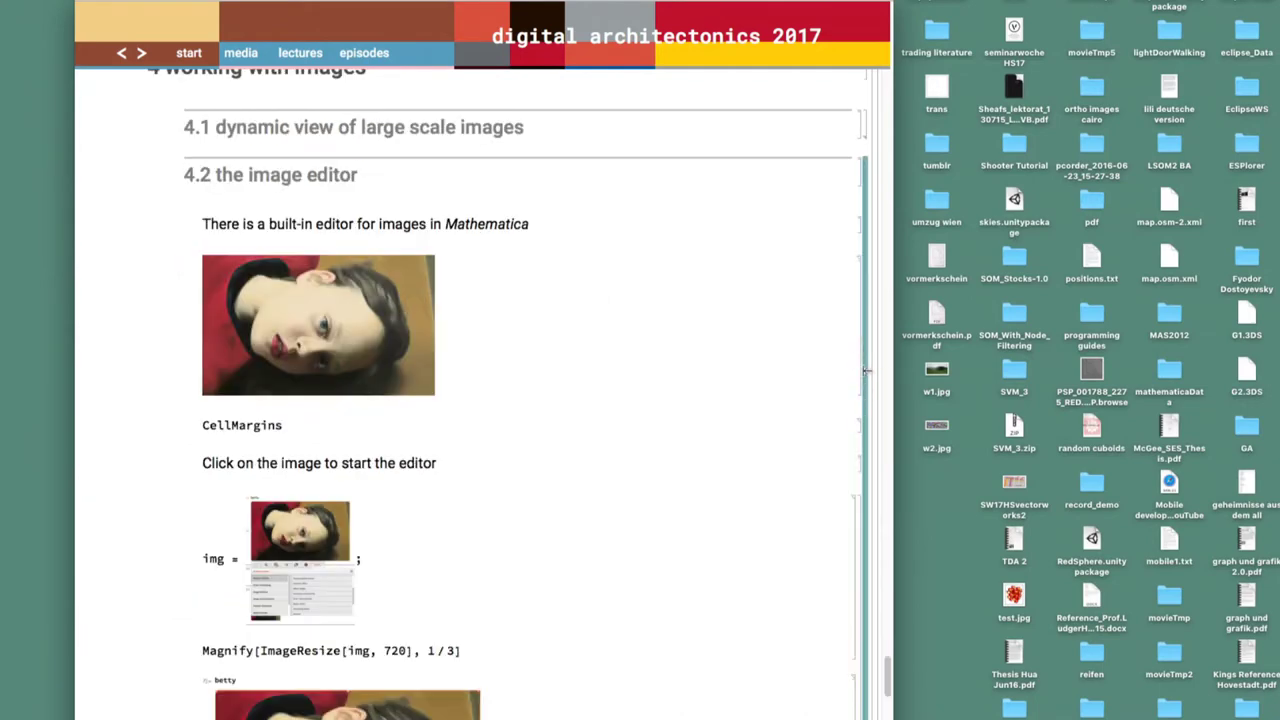
scroll(446, 504, "down", 4)
scroll(424, 414, "up", 2)
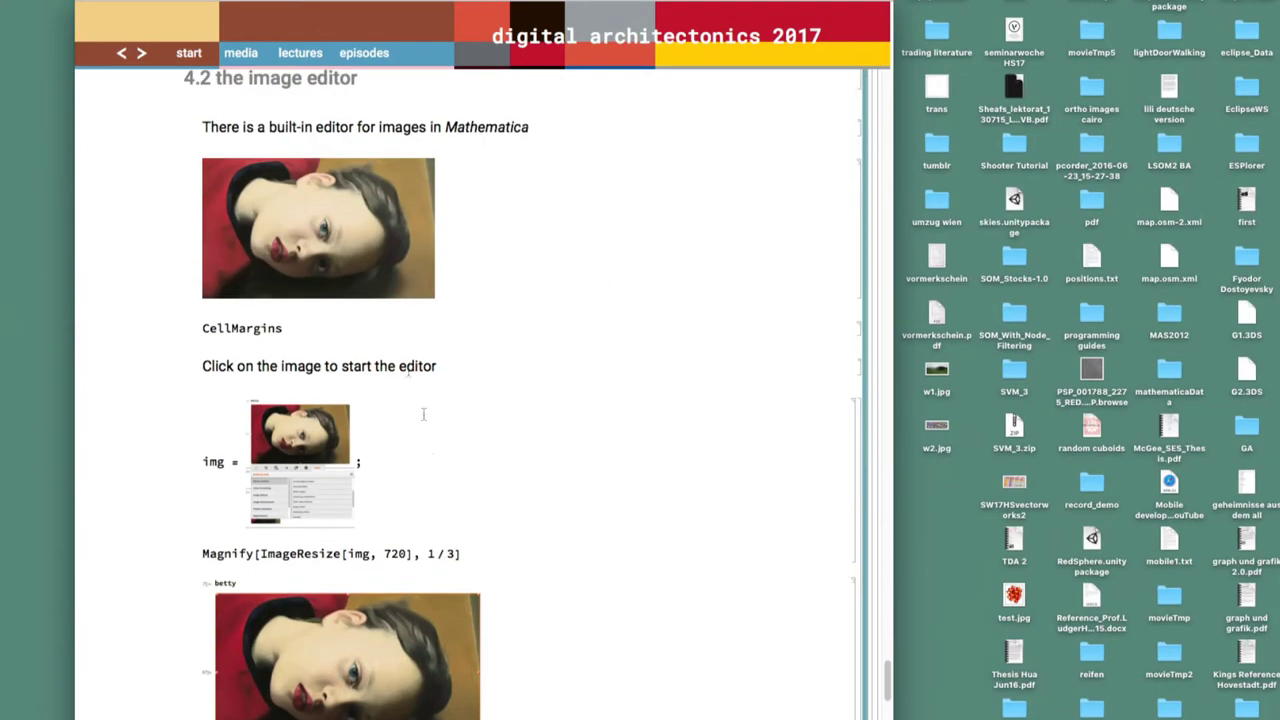
left_click(323, 270)
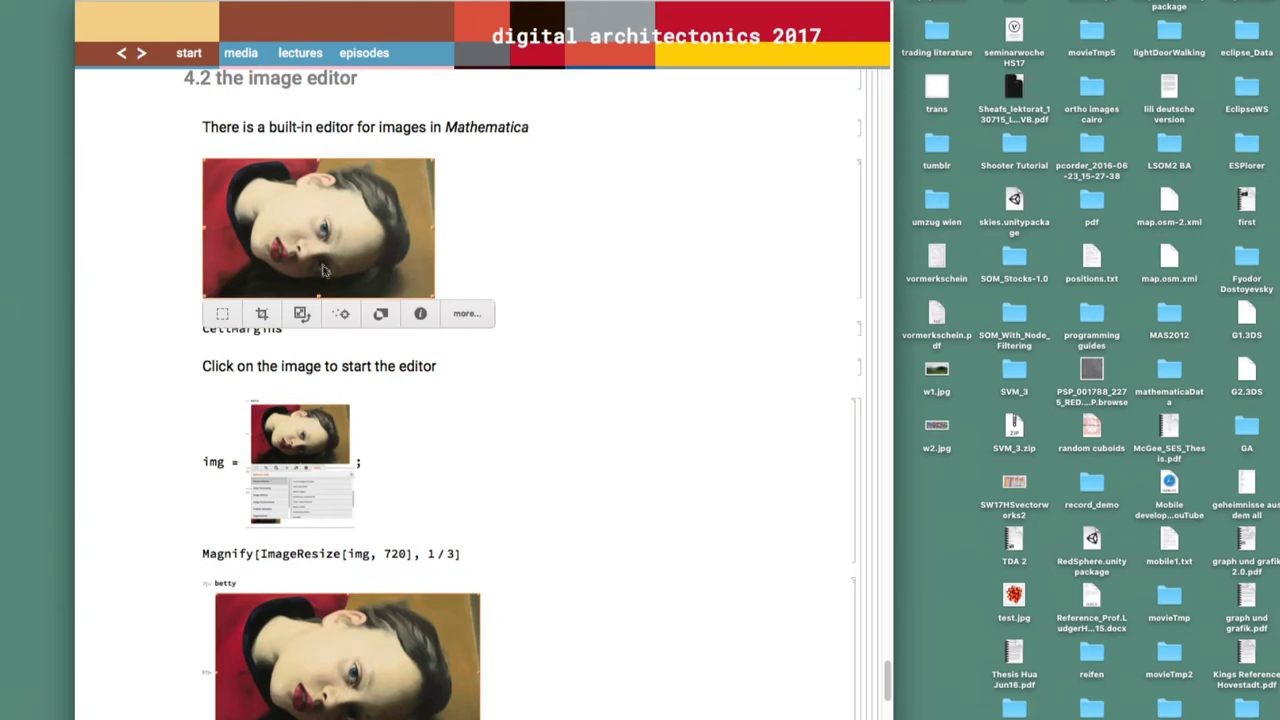
Place about ten points on the portrait with the Coordinates Tool, then close it
left_click(463, 316)
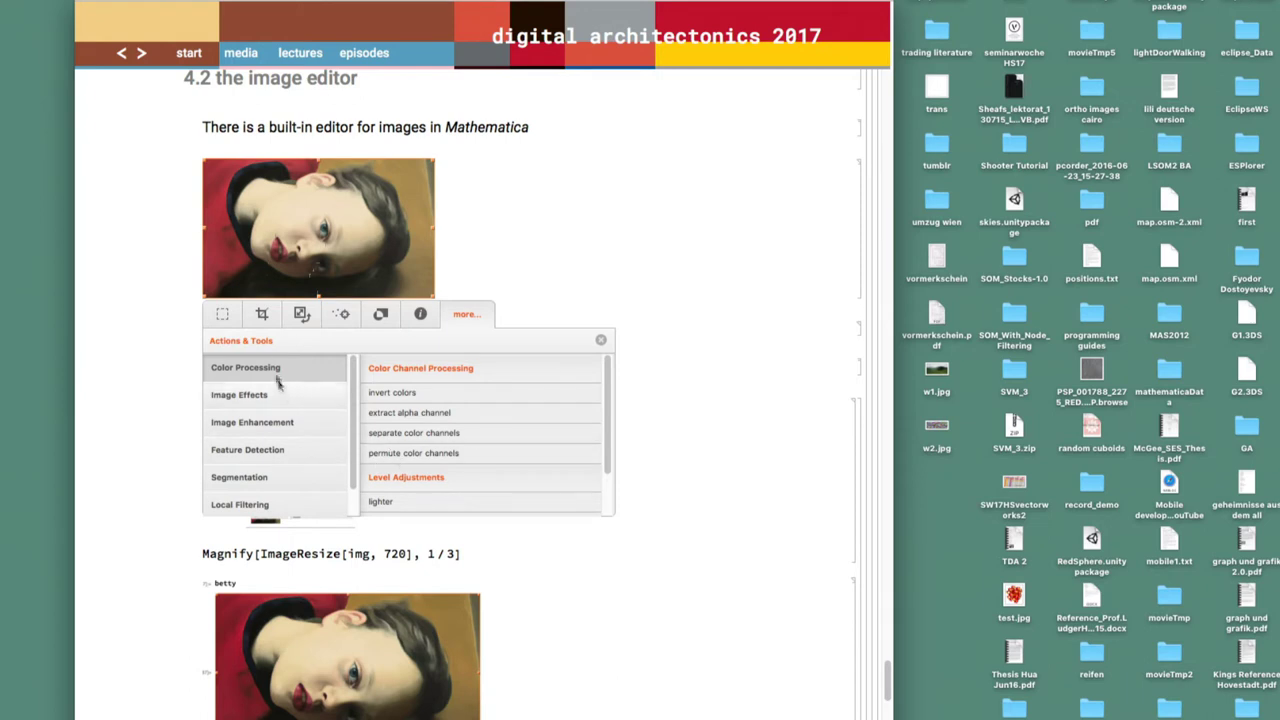
left_click(341, 313)
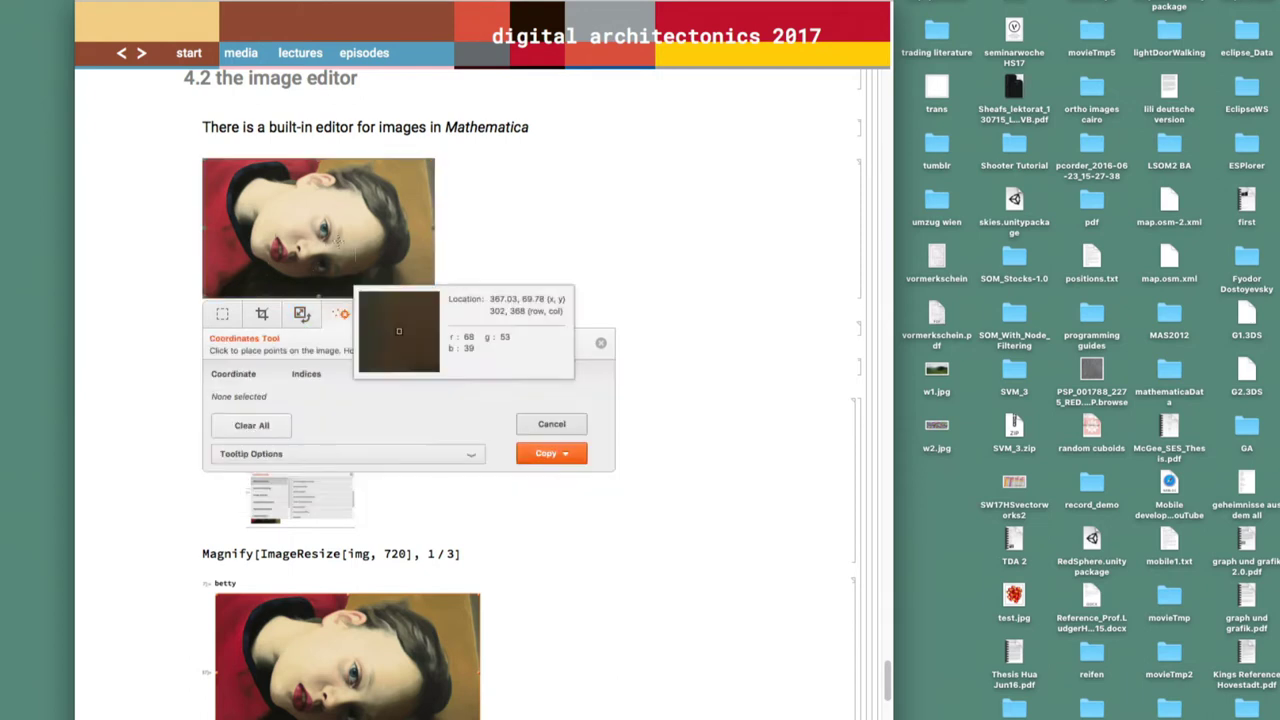
left_click(387, 196)
left_click(389, 206)
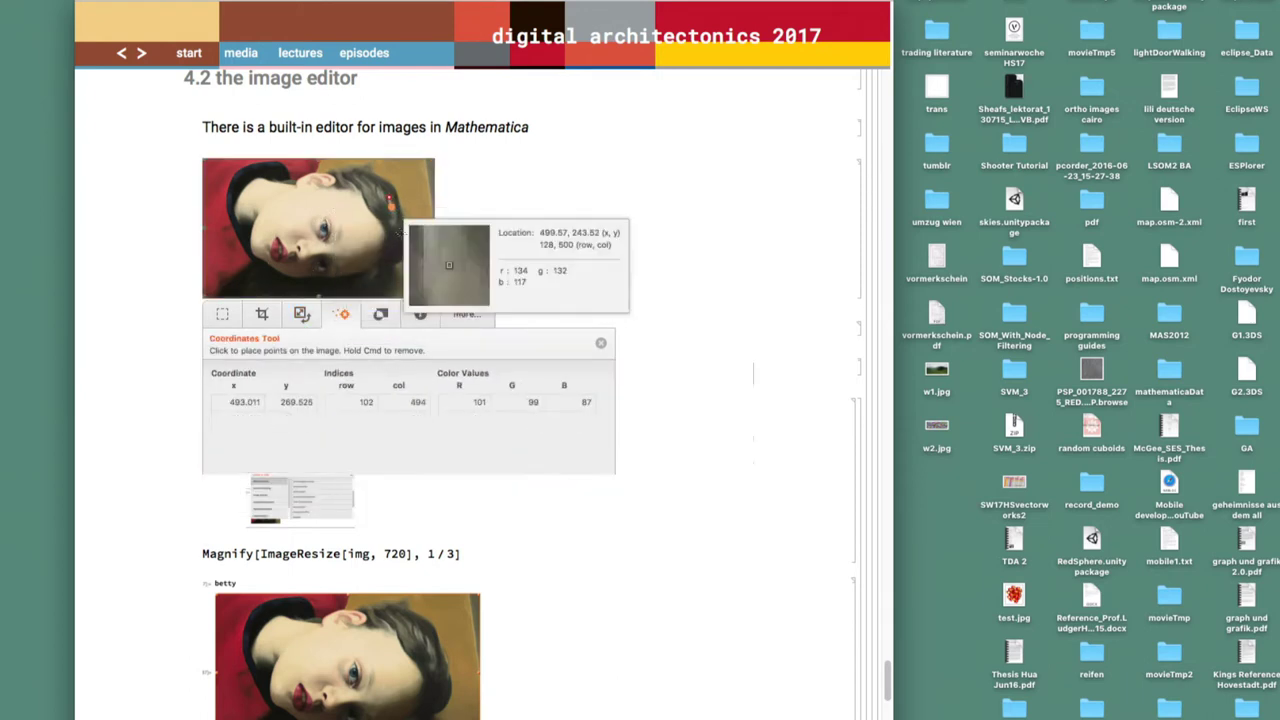
left_click(400, 236)
left_click(405, 237)
left_click(409, 234)
left_click(410, 229)
left_click(411, 226)
left_click(395, 192)
left_click(361, 210)
left_click(354, 217)
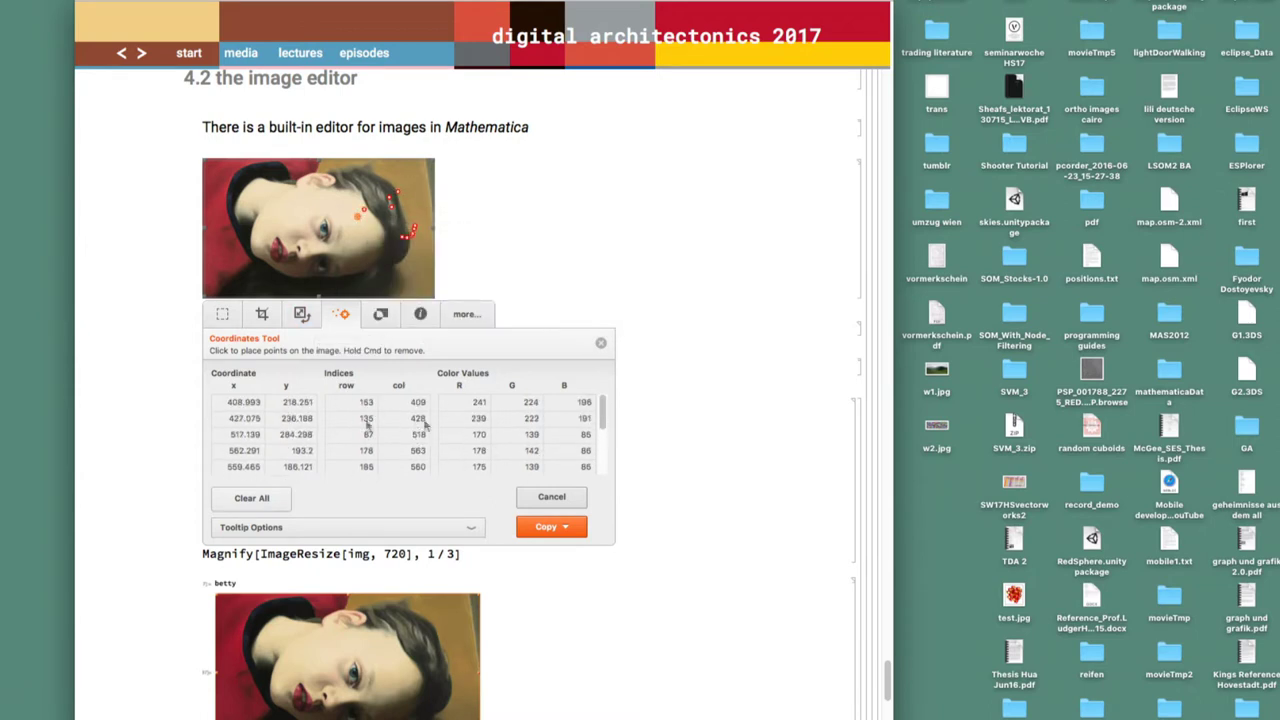
left_click(551, 497)
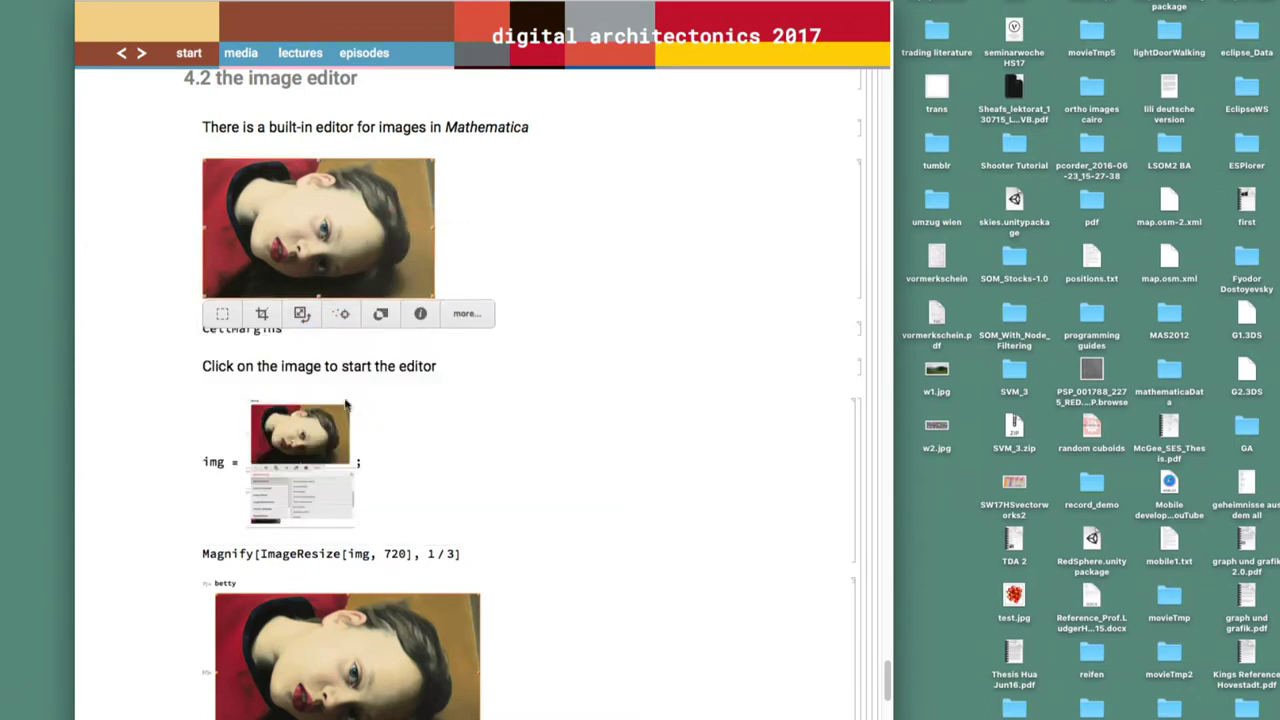
Apply an Image Enhancement blur to the portrait
left_click(466, 314)
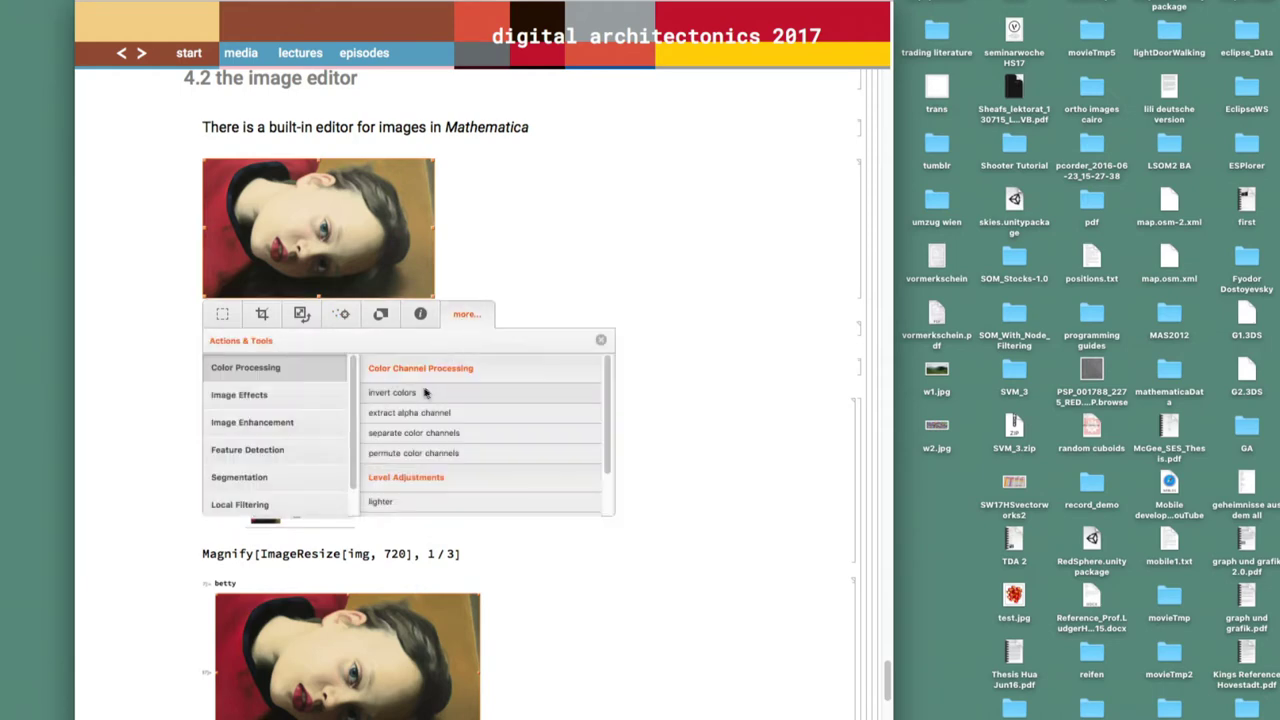
left_click(250, 433)
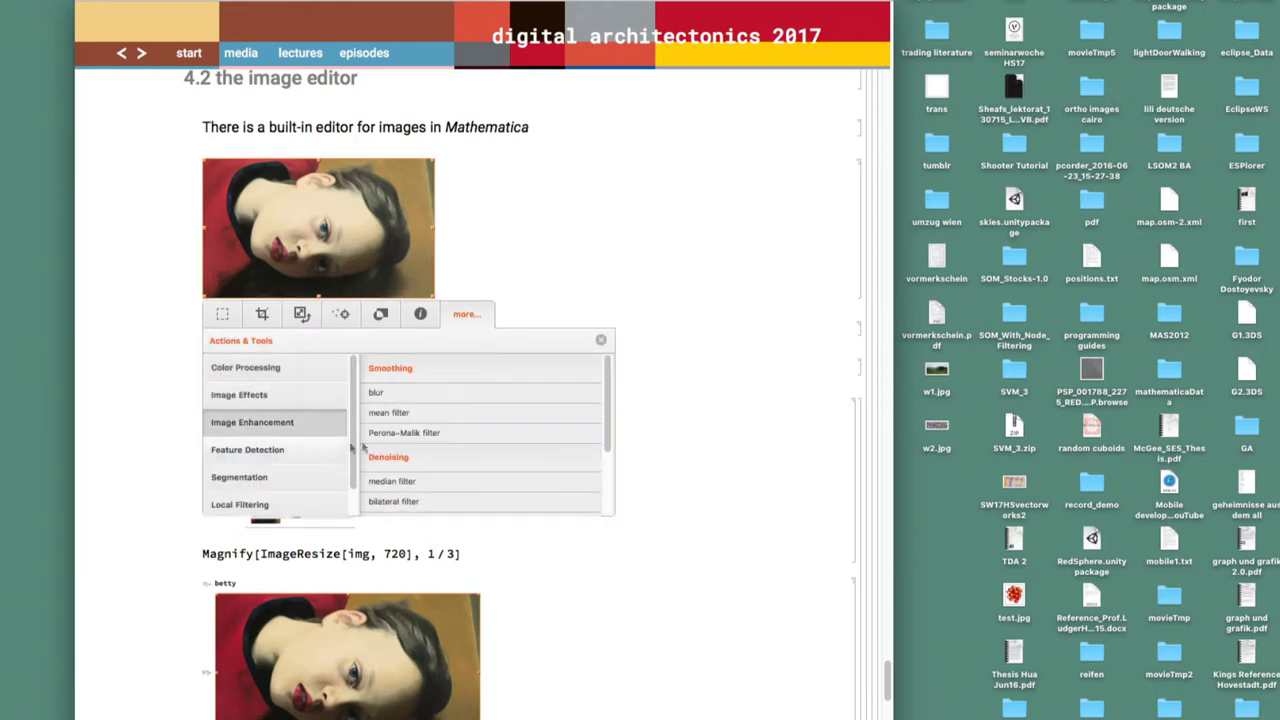
left_click(386, 391)
left_click(514, 488)
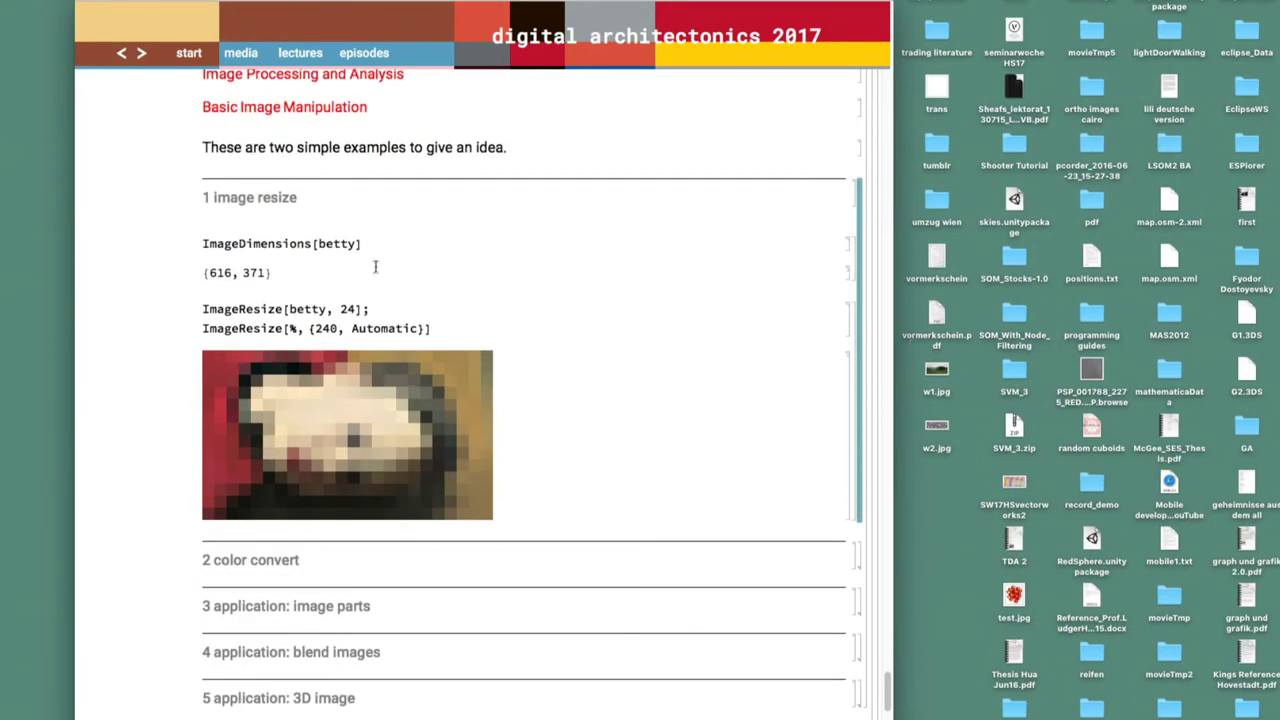
Evaluate ImageDimensions[betty] to get 1809 by 1345, then evaluate the ImageResize cell
left_click(377, 245)
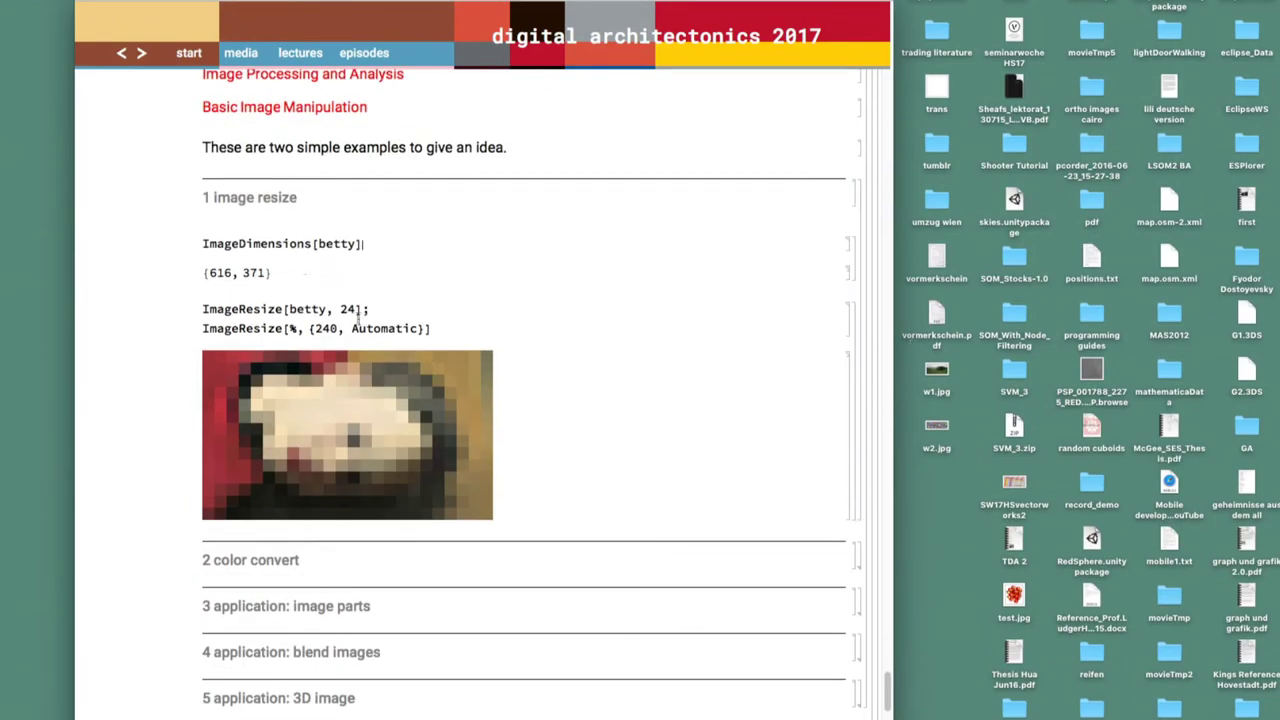
left_click_drag(377, 309, 172, 304)
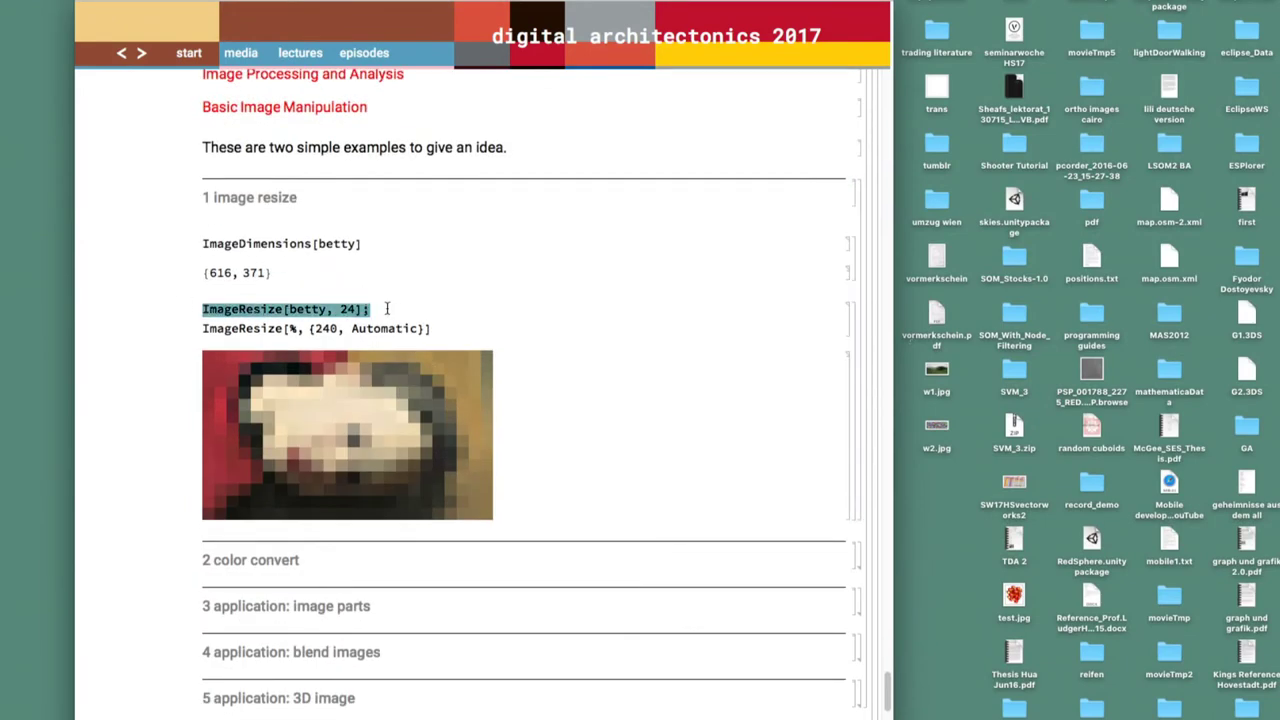
left_click(376, 243)
key("shift+Return")
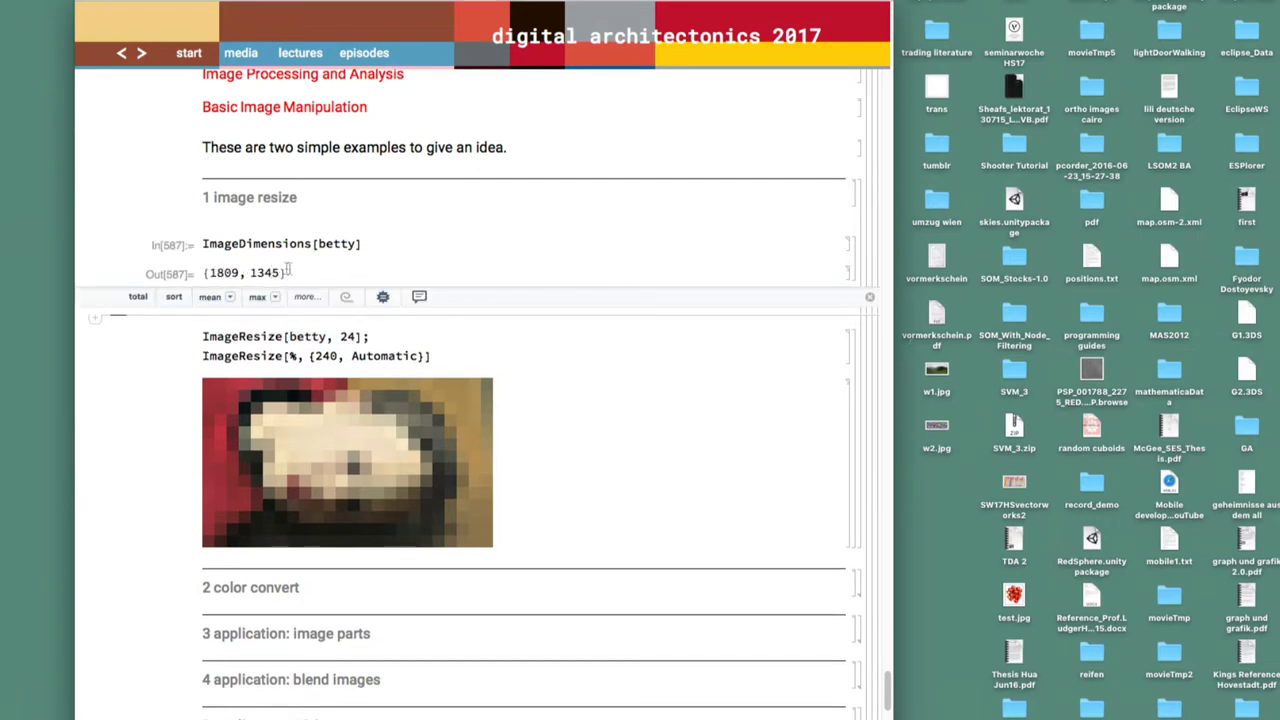
left_click(400, 332)
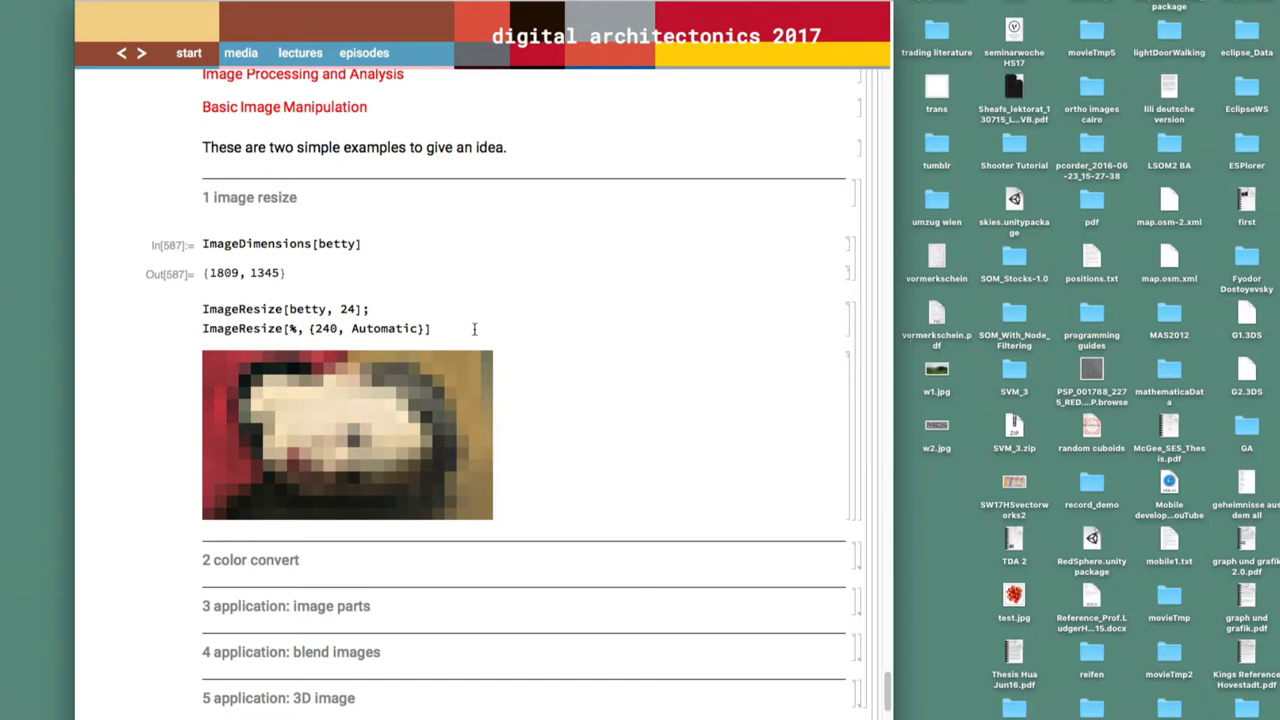
key("shift+Return")
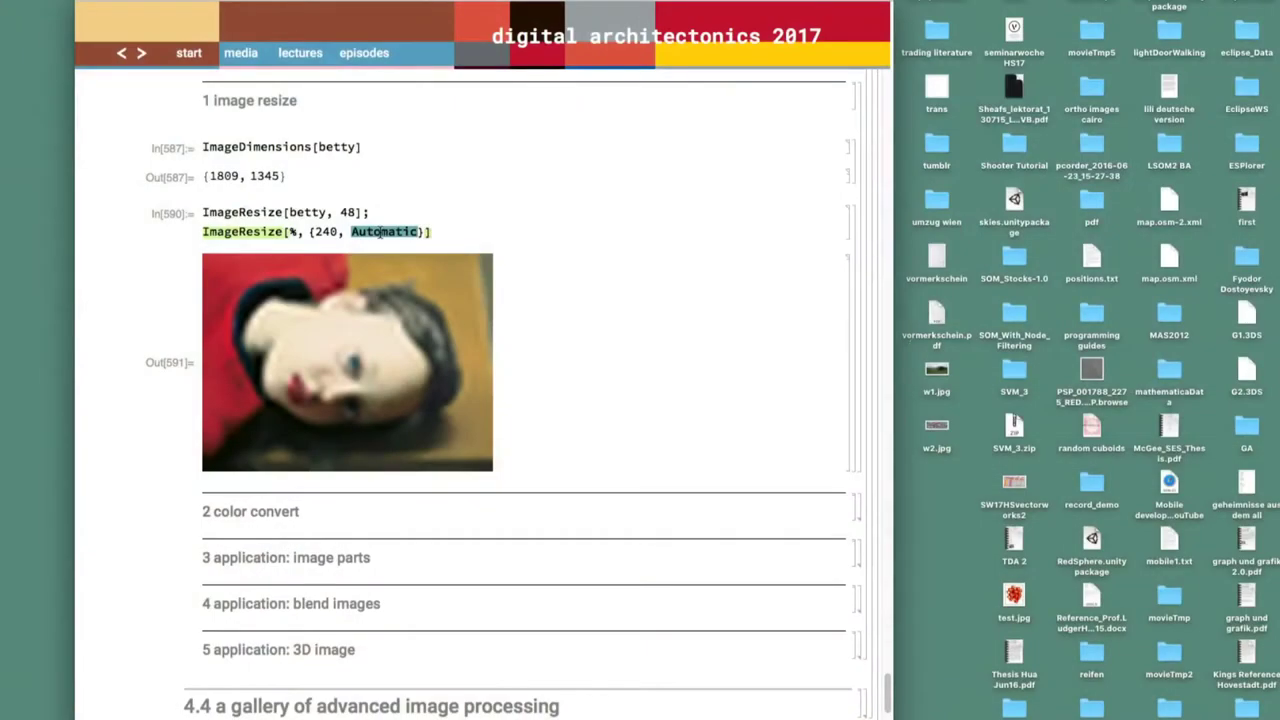
Re-run ImageResize[betty, …] at widths 48, 24 and 12
key("shift+Return")
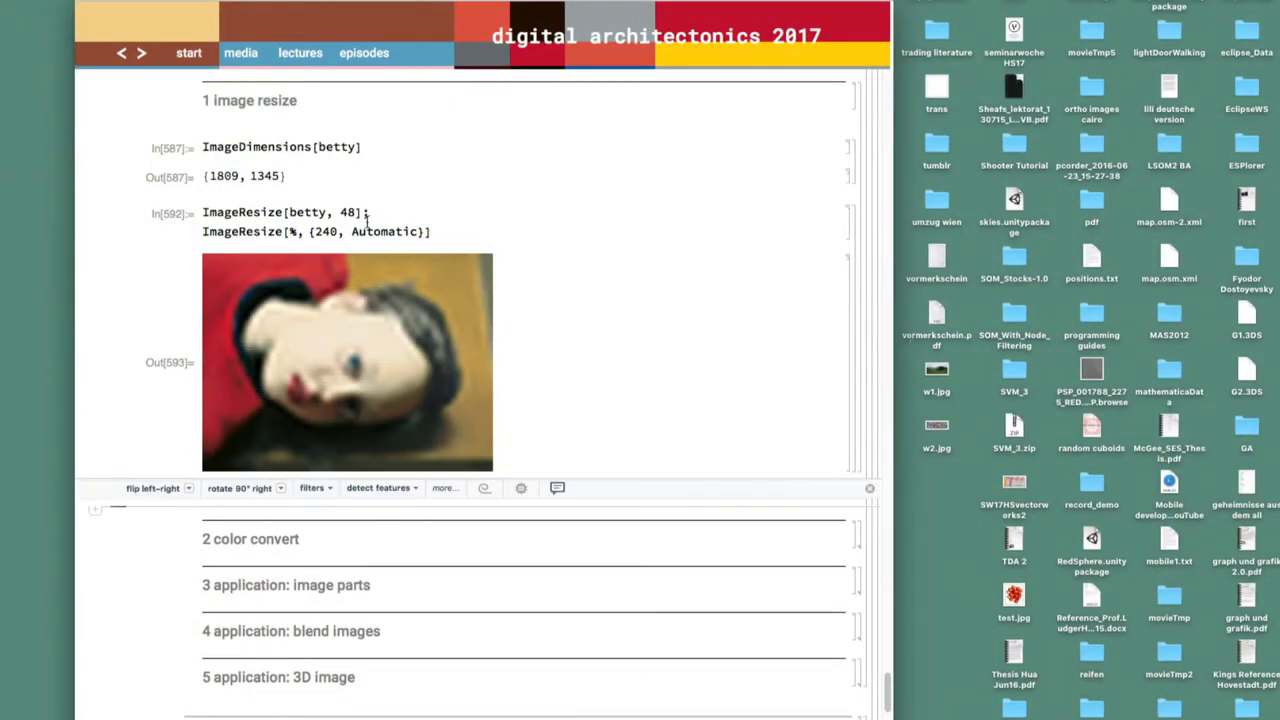
double_click(349, 212)
type("24")
key("shift+Return")
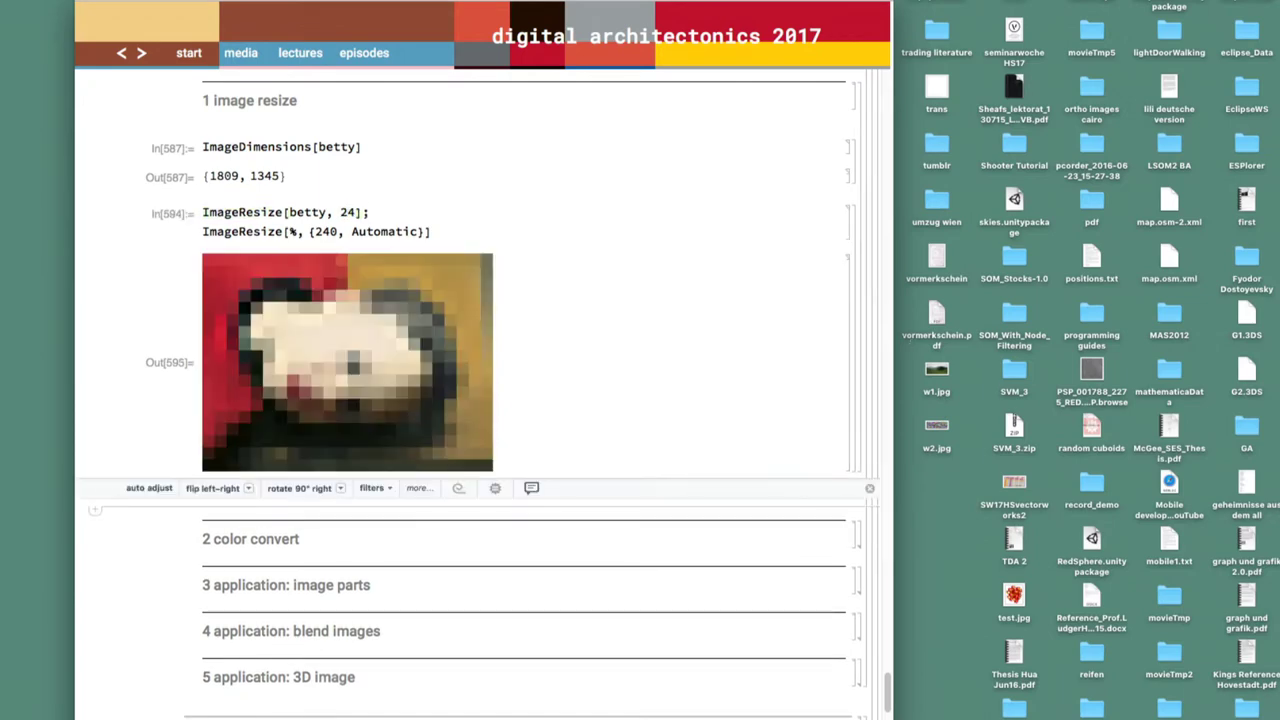
double_click(349, 212)
type("12")
key("shift+Return")
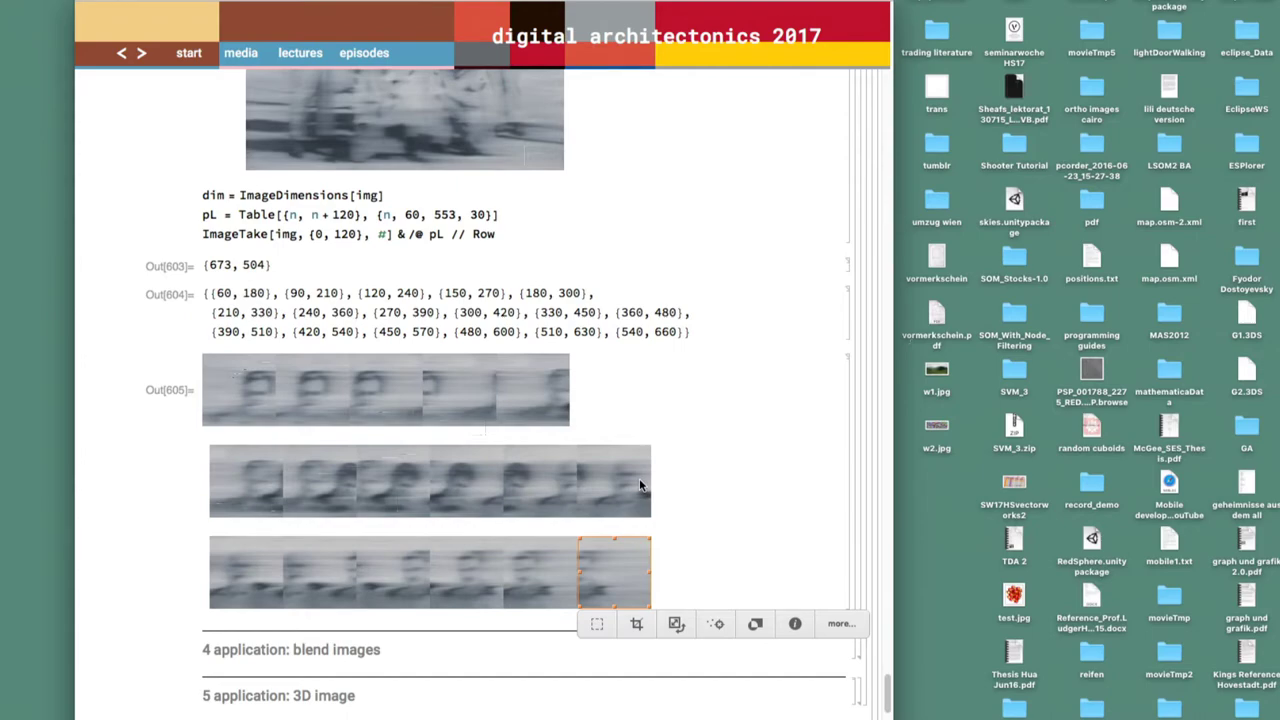
Scroll to the three rows of ImageTake strips and clear the image selection
scroll(640, 486, "down", 5)
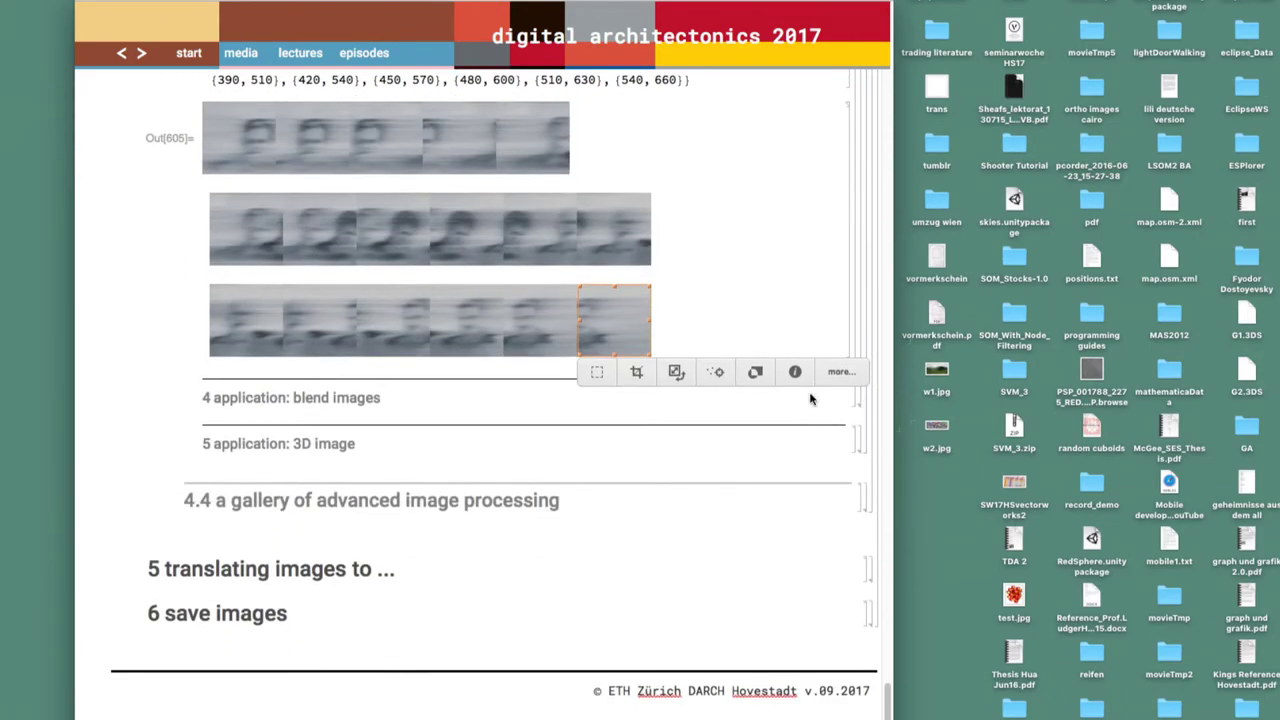
left_click(760, 431)
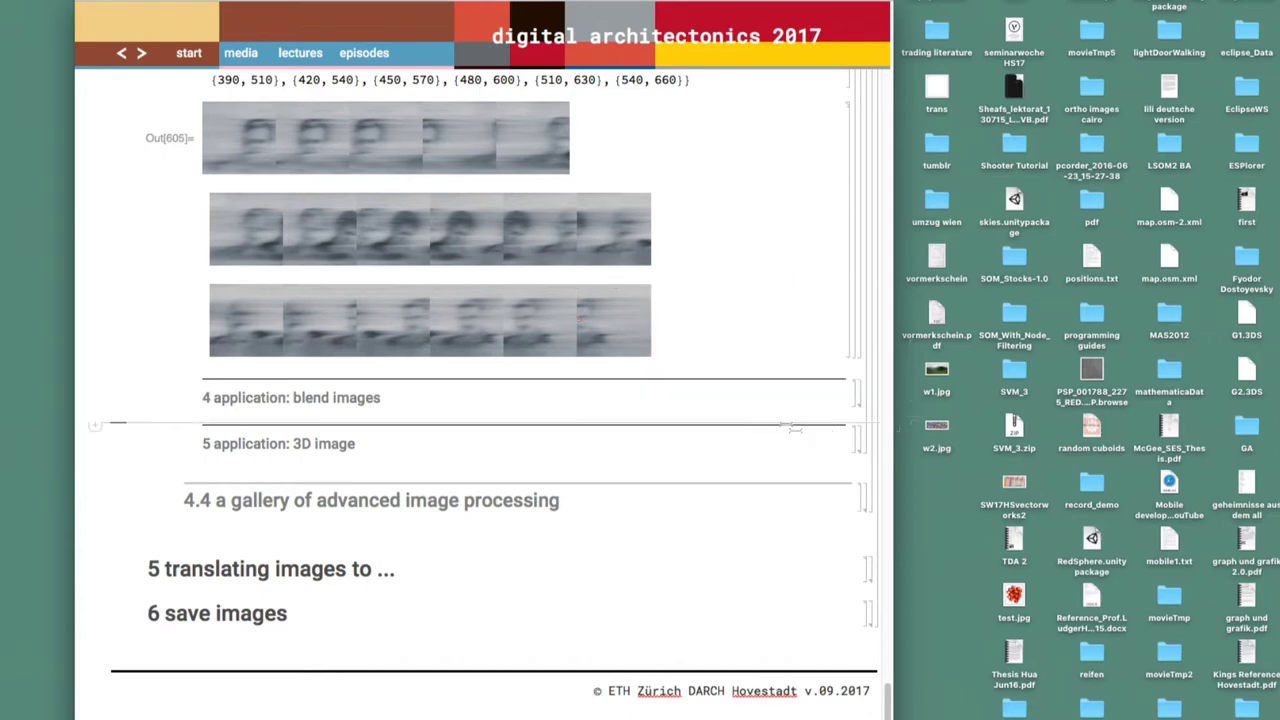
Expand the blend images section and edit the Blend list to {img2, img1, img3, img1}
double_click(860, 396)
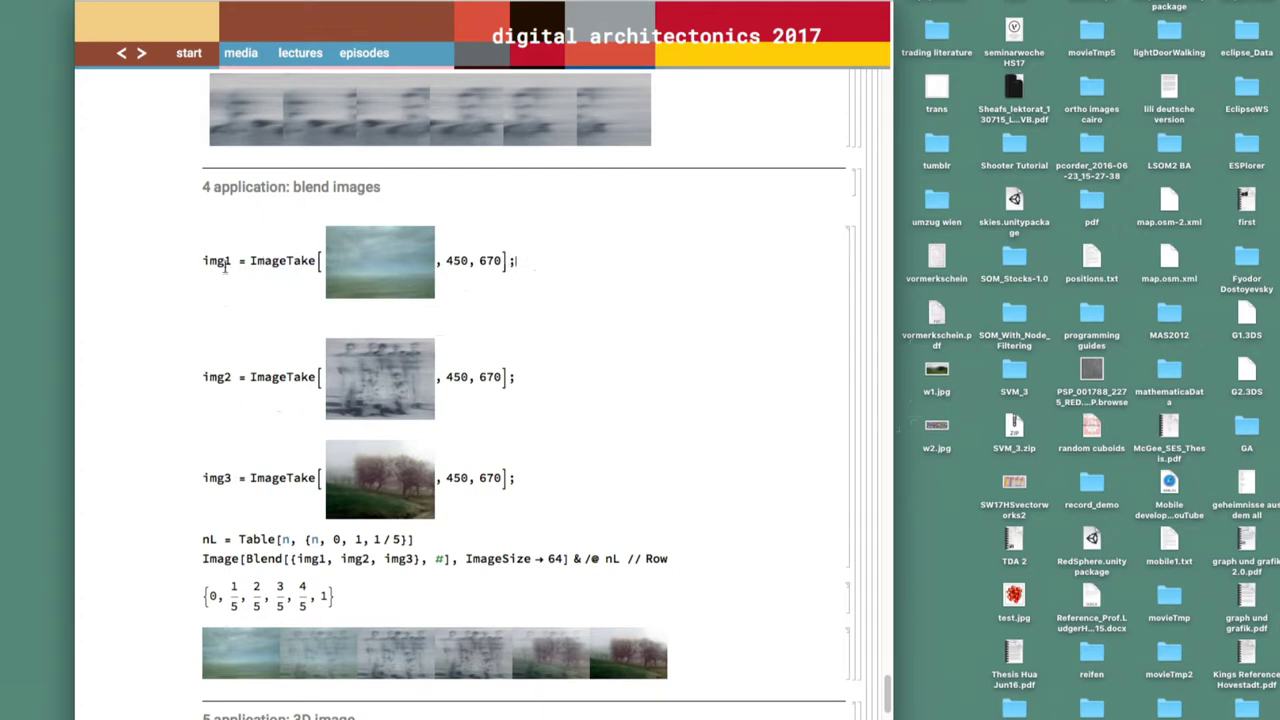
scroll(232, 483, "down", 3)
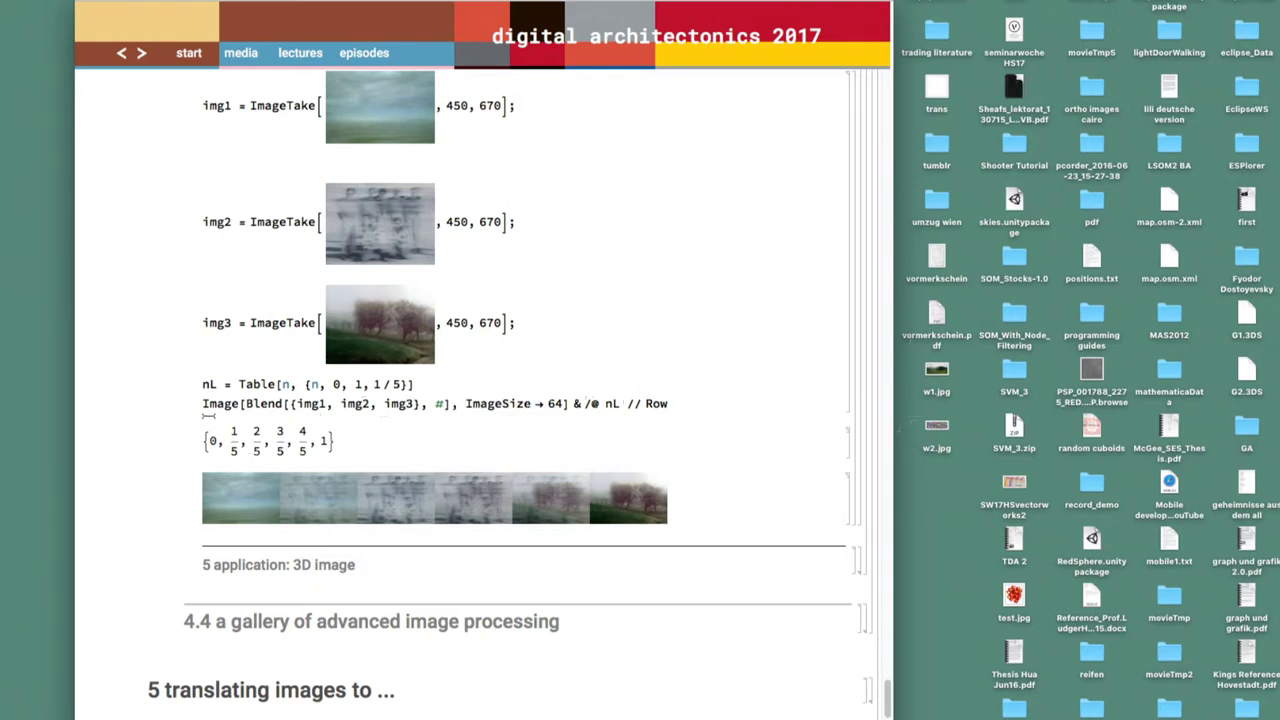
double_click(440, 403)
left_click_drag(408, 384, 304, 385)
left_click(390, 455)
left_click_drag(583, 401, 556, 403)
left_click(567, 404)
double_click(305, 403)
left_click(292, 403)
Change the Table step from 1/5 to 1/12 and evaluate the blend cell
left_click(396, 384)
key("BackSpace")
type("12")
key("shift+Return")
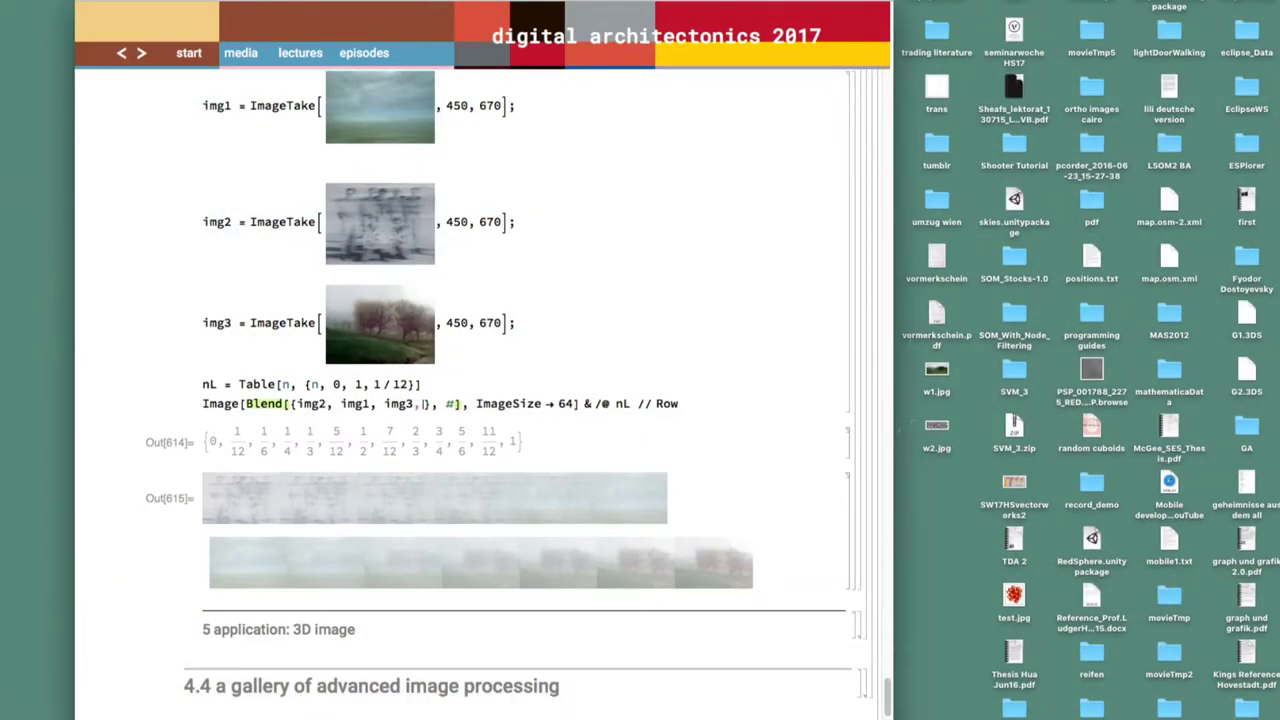
key("shift+Return")
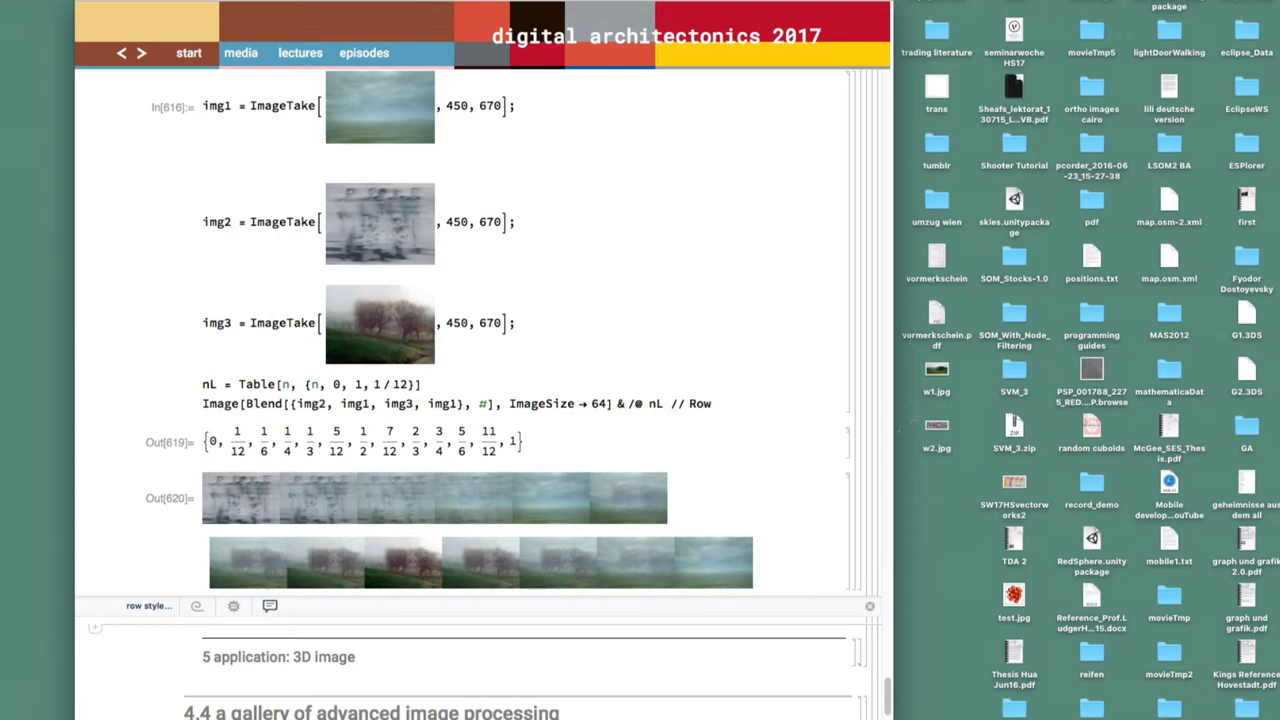
Scroll to the '5 application: 3D image' example and rotate the cube
scroll(480, 400, "down", 4)
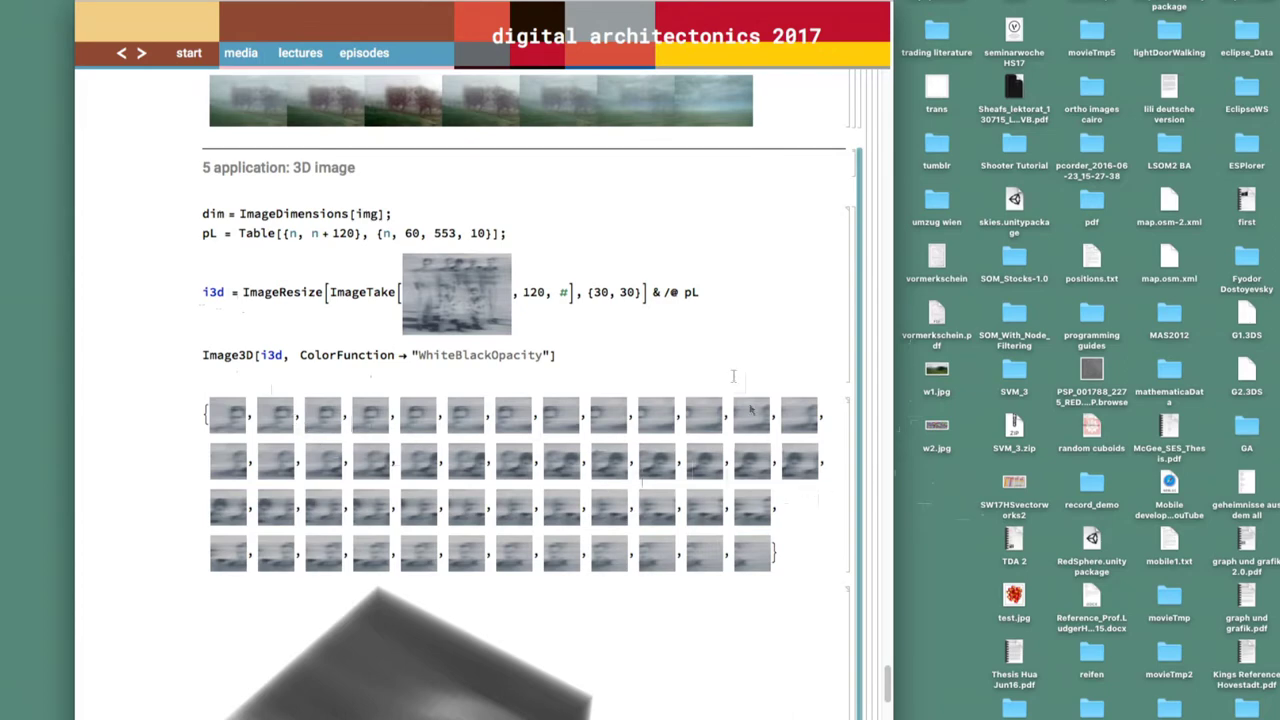
scroll(636, 323, "down", 3)
scroll(597, 388, "down", 4)
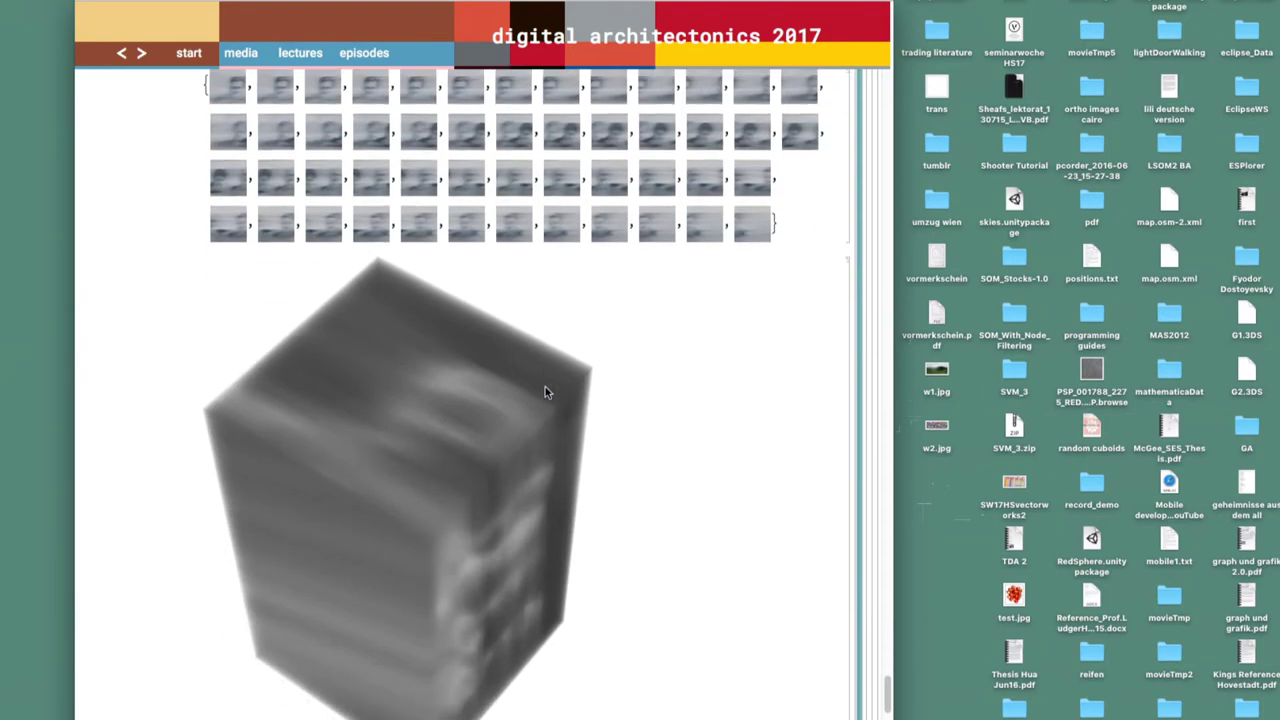
left_click_drag(460, 486, 595, 692)
scroll(595, 657, "up", 2)
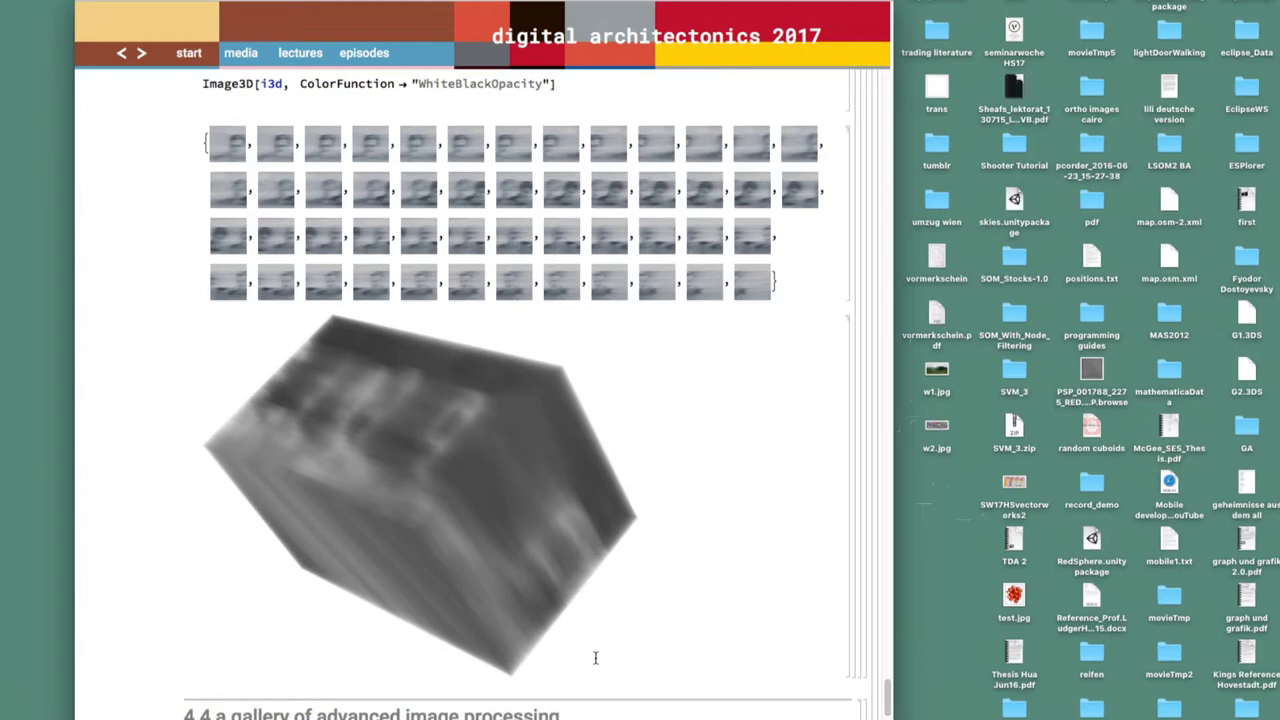
scroll(595, 657, "up", 6)
scroll(595, 657, "down", 9)
scroll(595, 657, "up", 6)
scroll(595, 657, "down", 4)
scroll(595, 657, "up", 3)
scroll(595, 657, "up", 1)
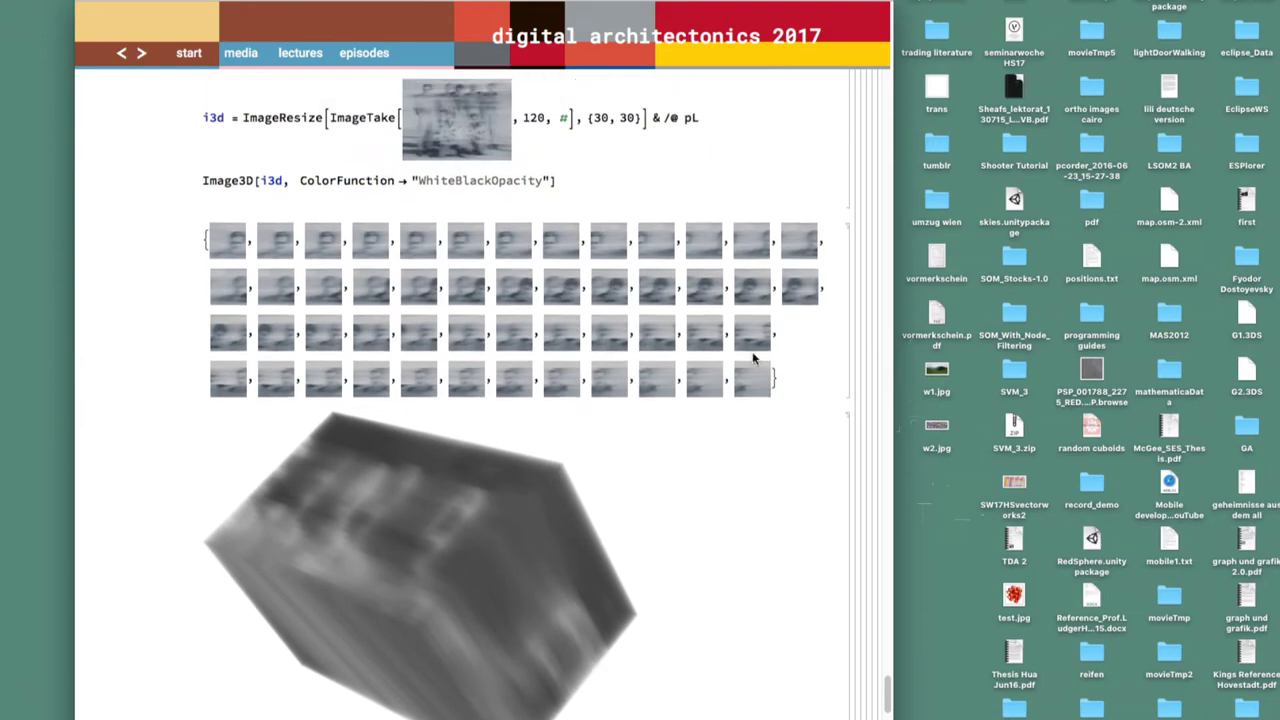
Re-evaluate the i3d resize cells to rebuild the translucent grey cube
left_click(726, 145)
key("shift+Return")
double_click(212, 114)
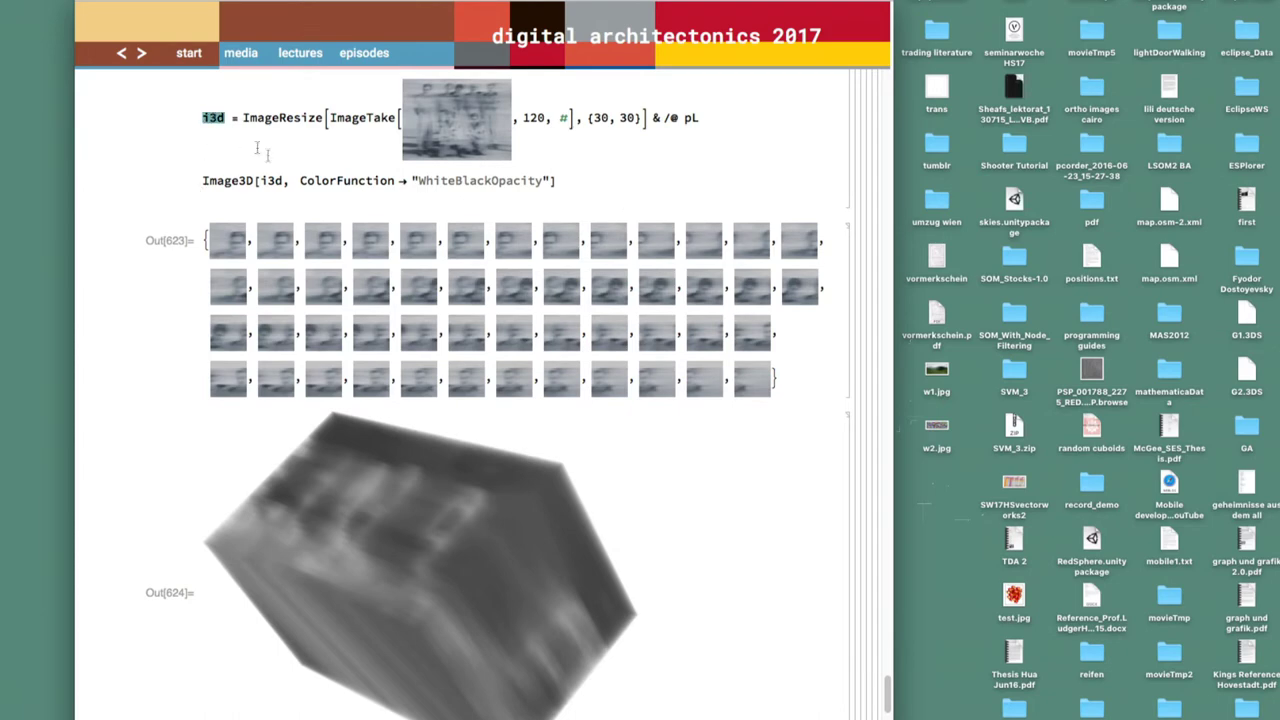
Below the cube, enter ListAnimate@i3d and evaluate it to animate the slices
scroll(280, 200, "down", 5)
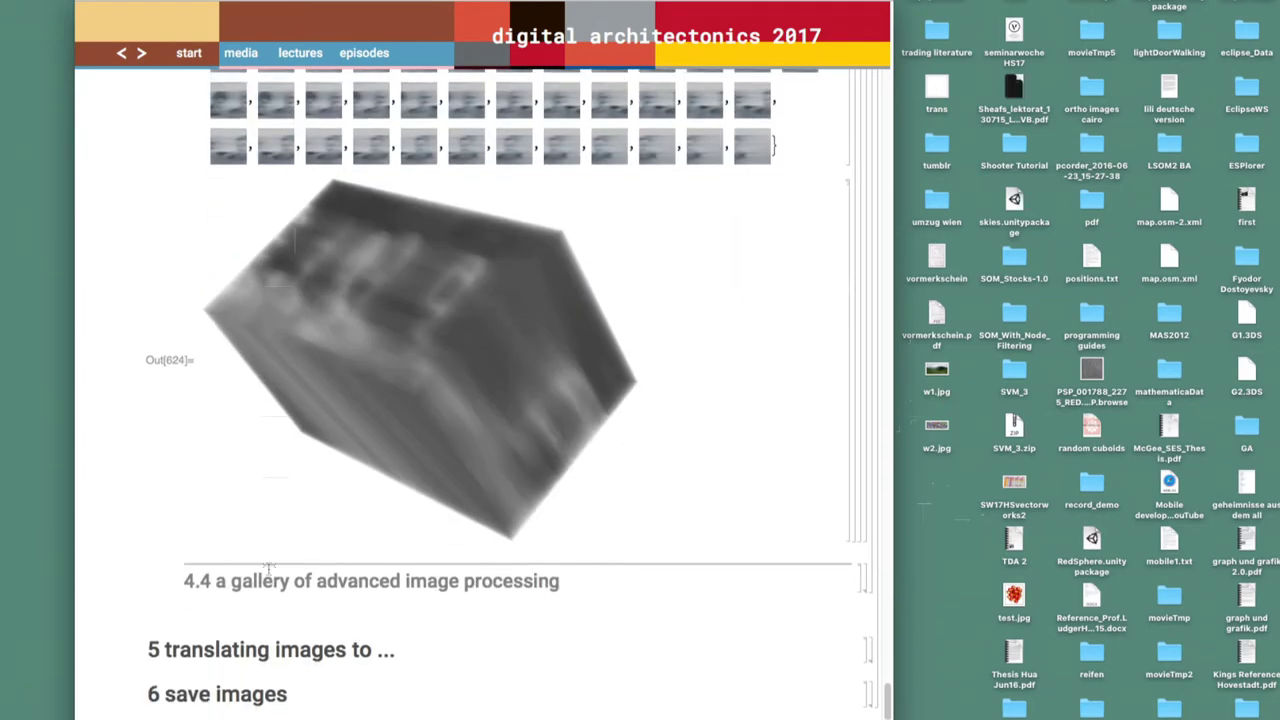
left_click(258, 556)
type("ListA")
key("Return")
type("@")
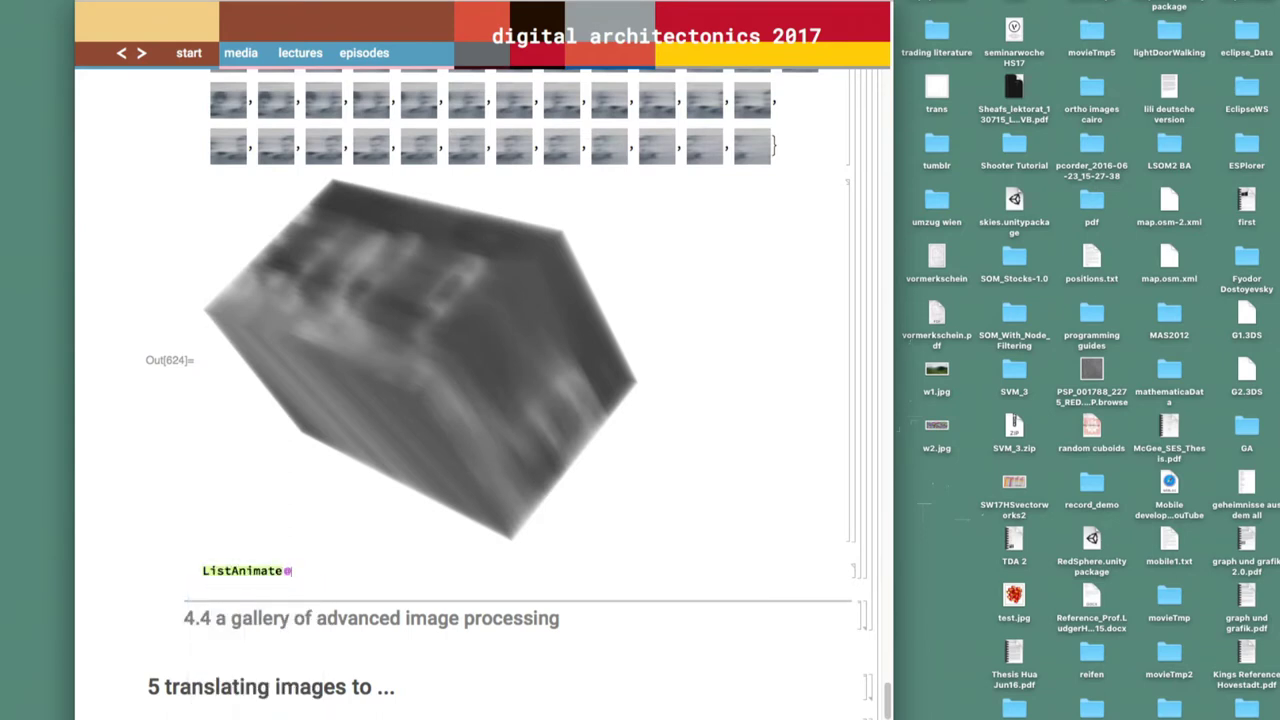
type("i")
scroll(480, 350, "up", 5)
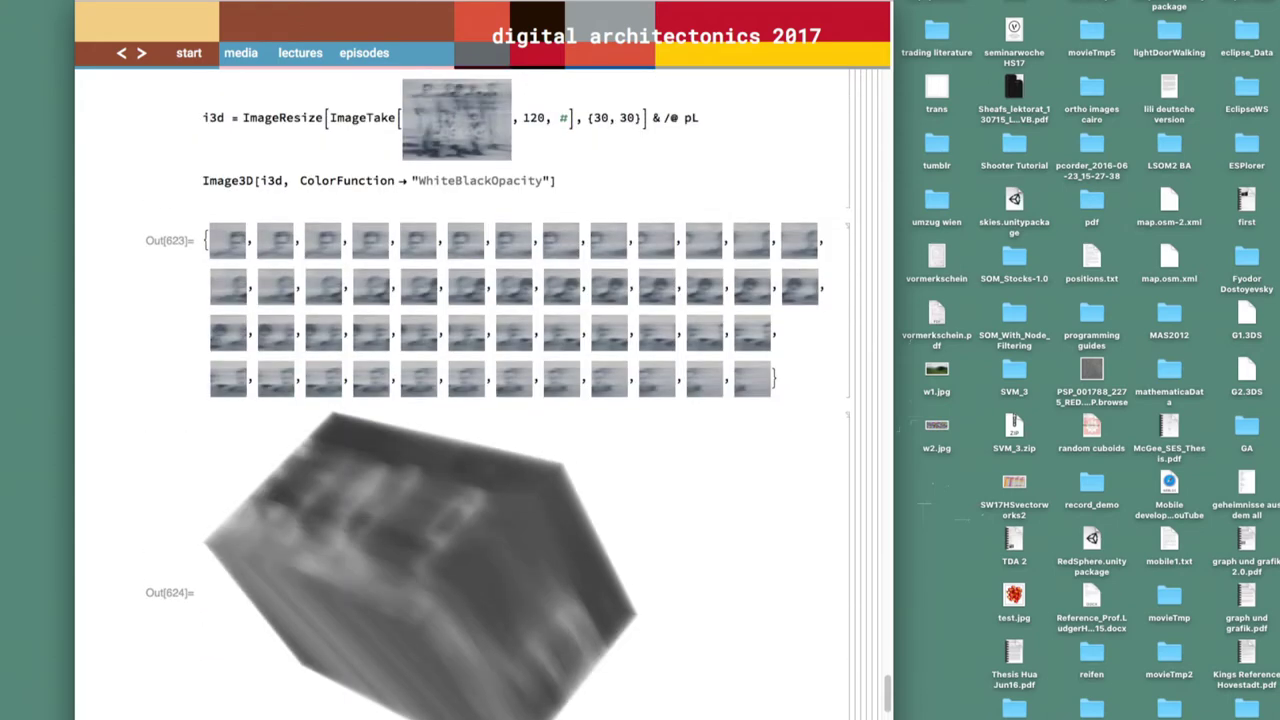
scroll(480, 350, "down", 5)
type("3d")
key("shift+Return")
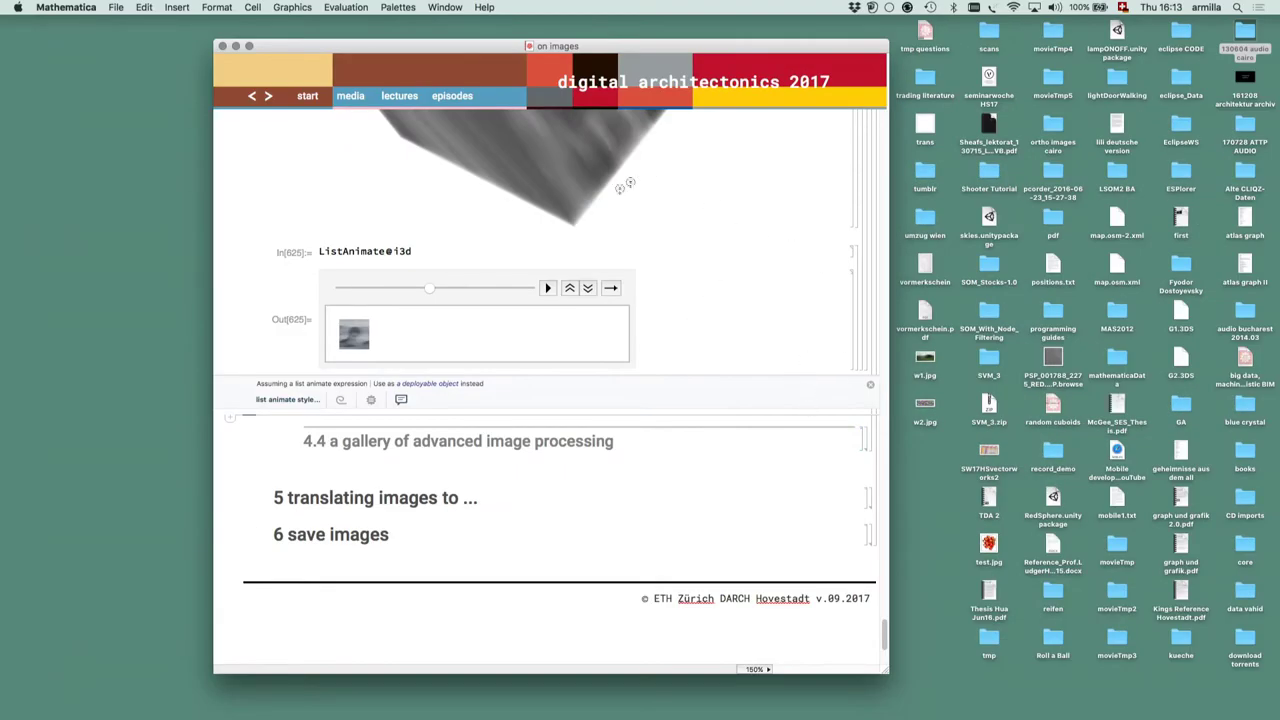
Go back two notebooks, pick the S01E08 on images lecture, and follow its 'on videos' link
scroll(770, 252, "up", 10)
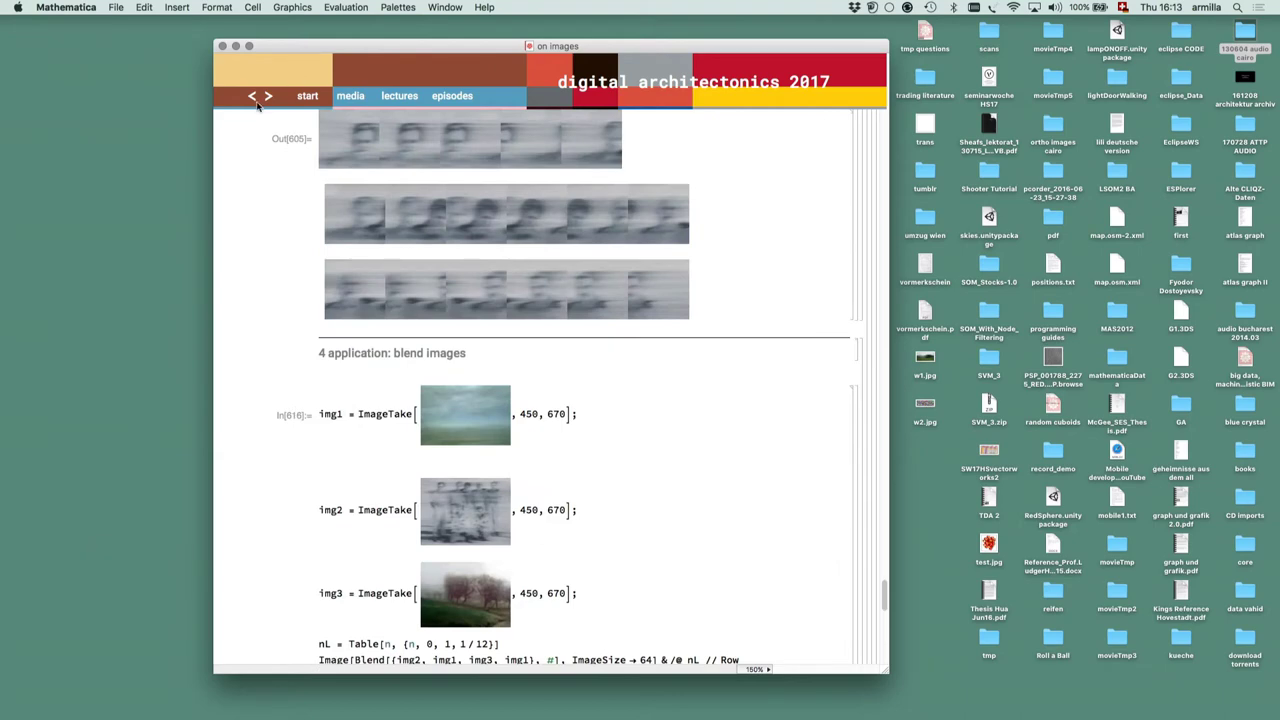
left_click(252, 96)
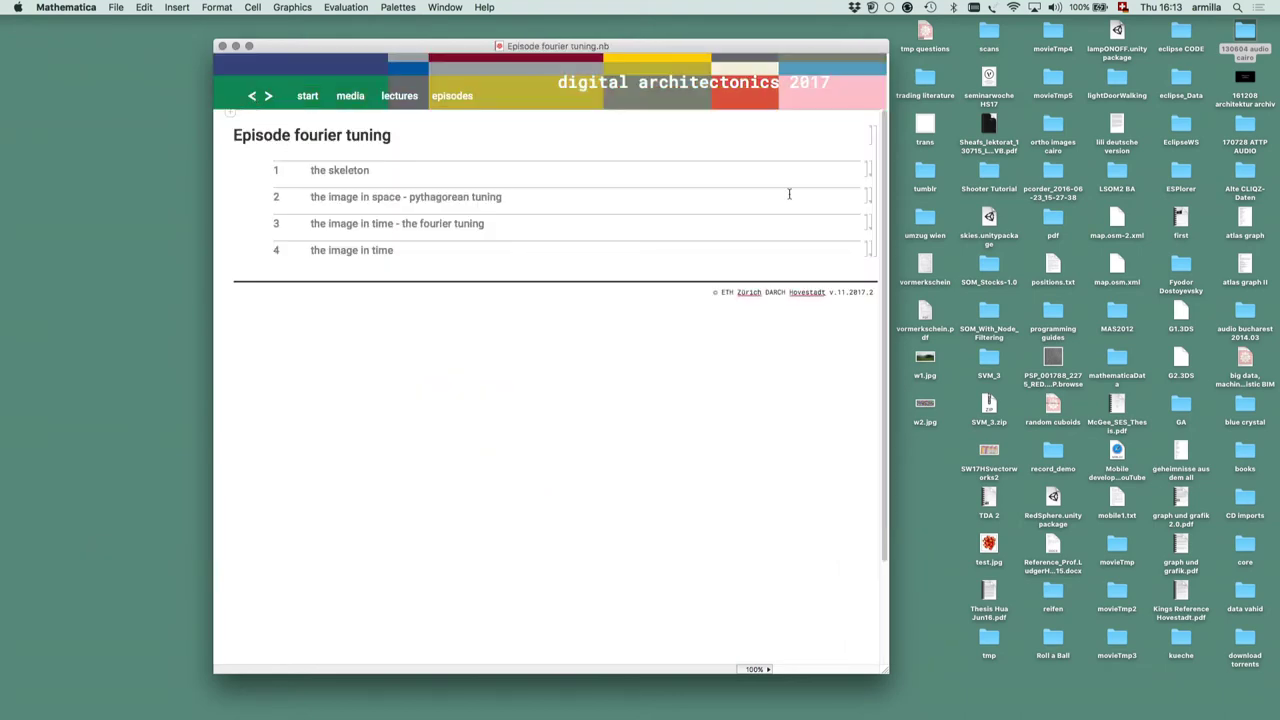
left_click(251, 96)
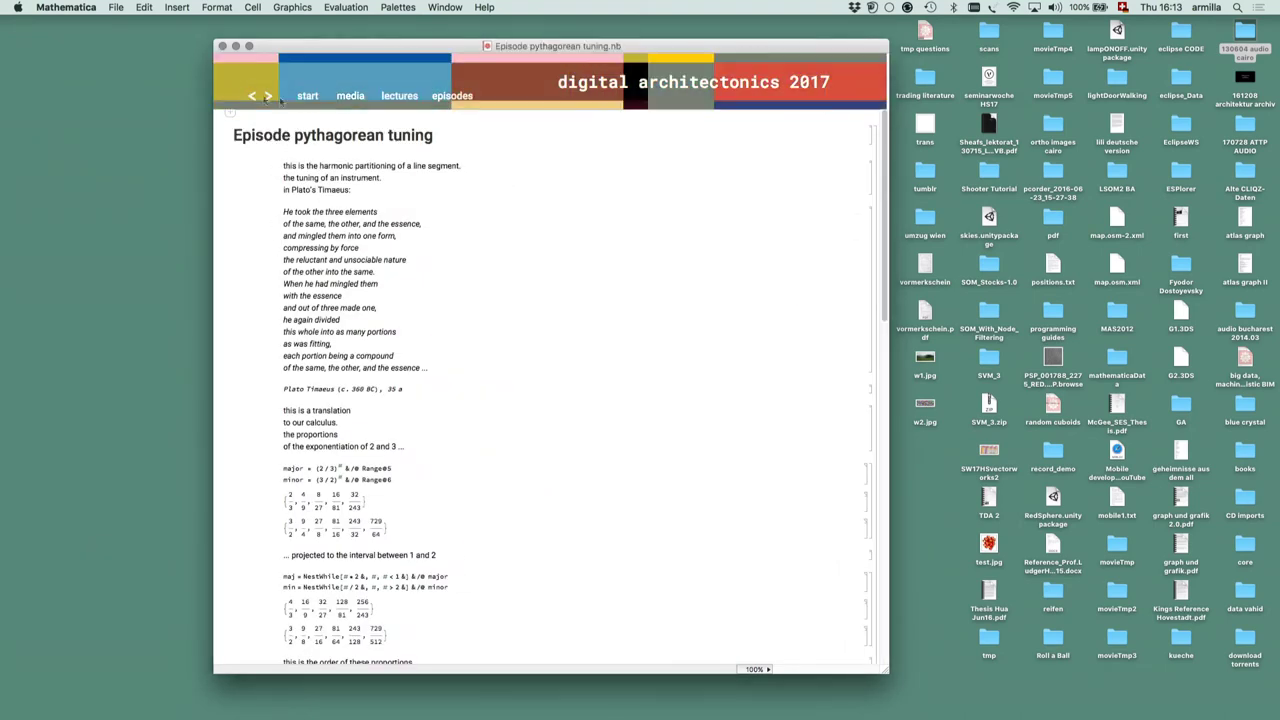
left_click(385, 100)
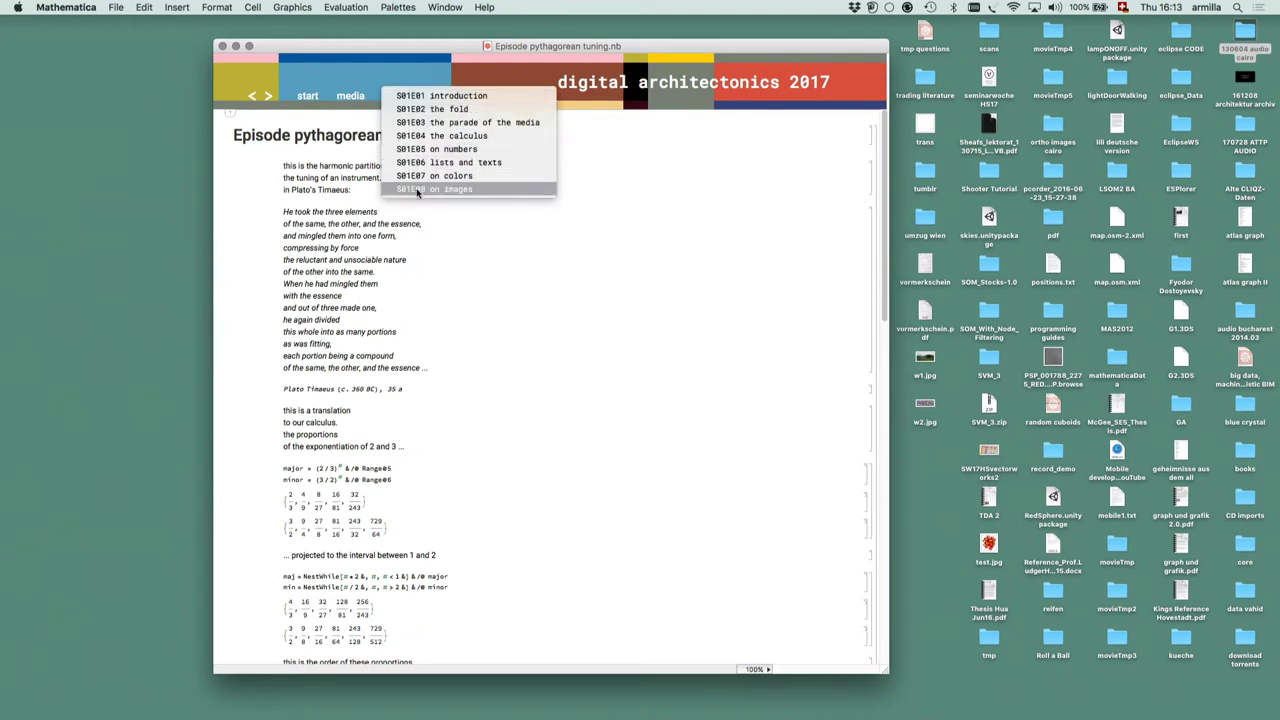
left_click(495, 191)
scroll(515, 247, "down", 3)
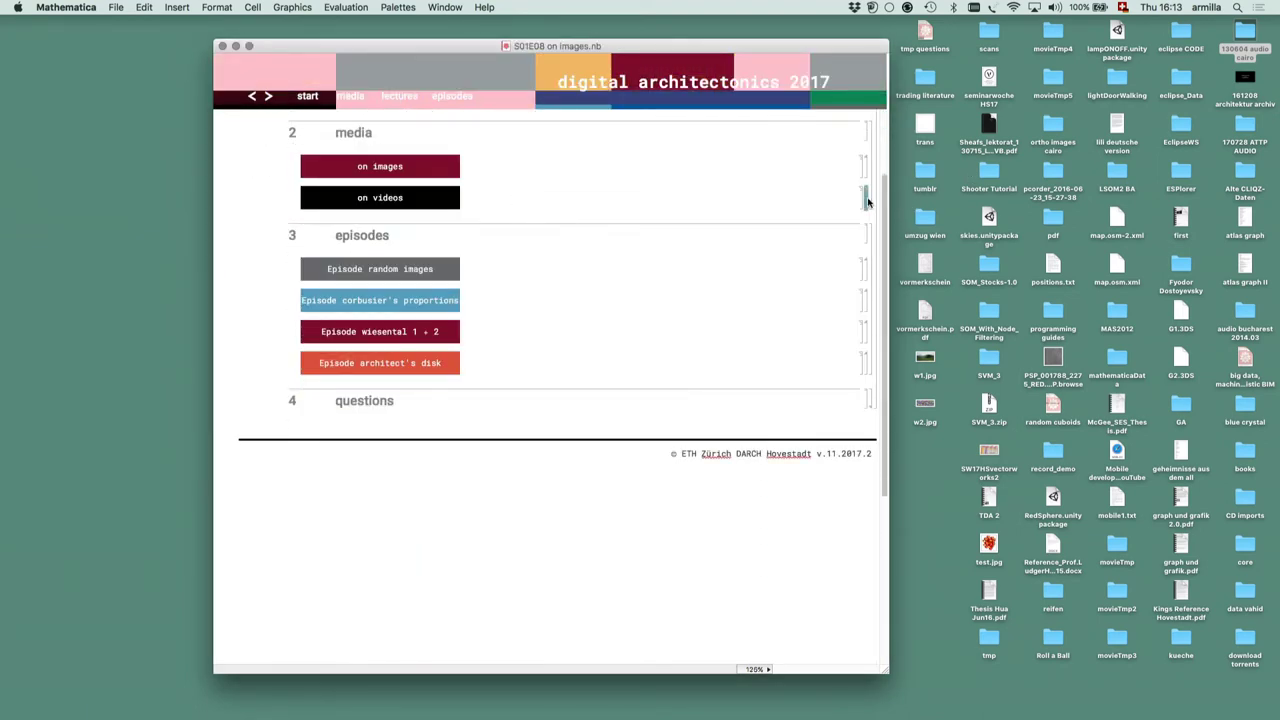
double_click(867, 198)
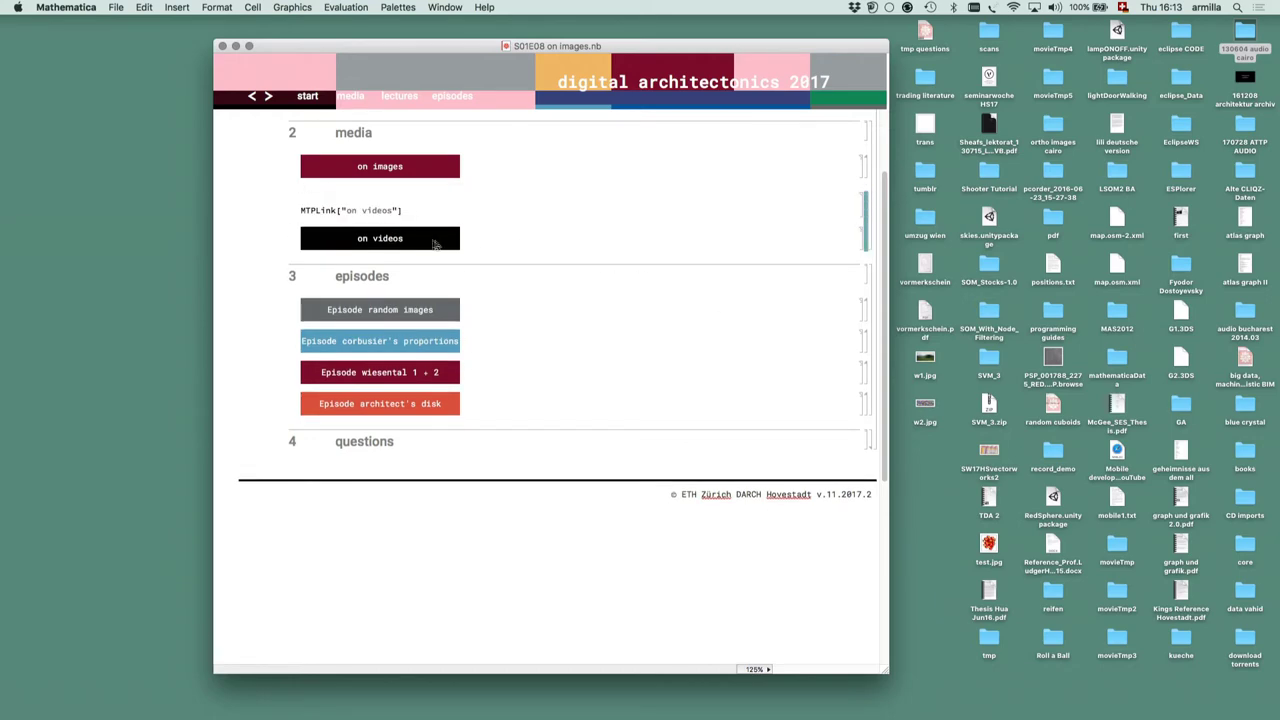
left_click(429, 244)
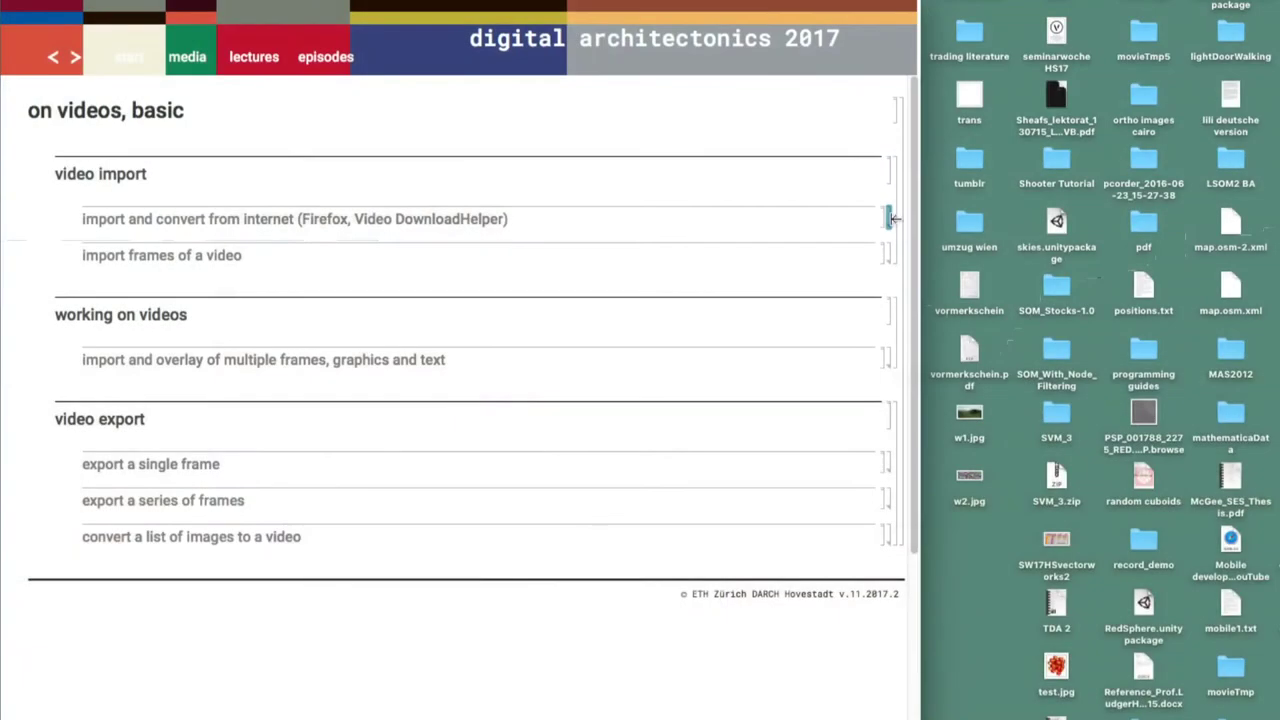
Expand 'import and convert from internet' and read through the video download notes
double_click(893, 214)
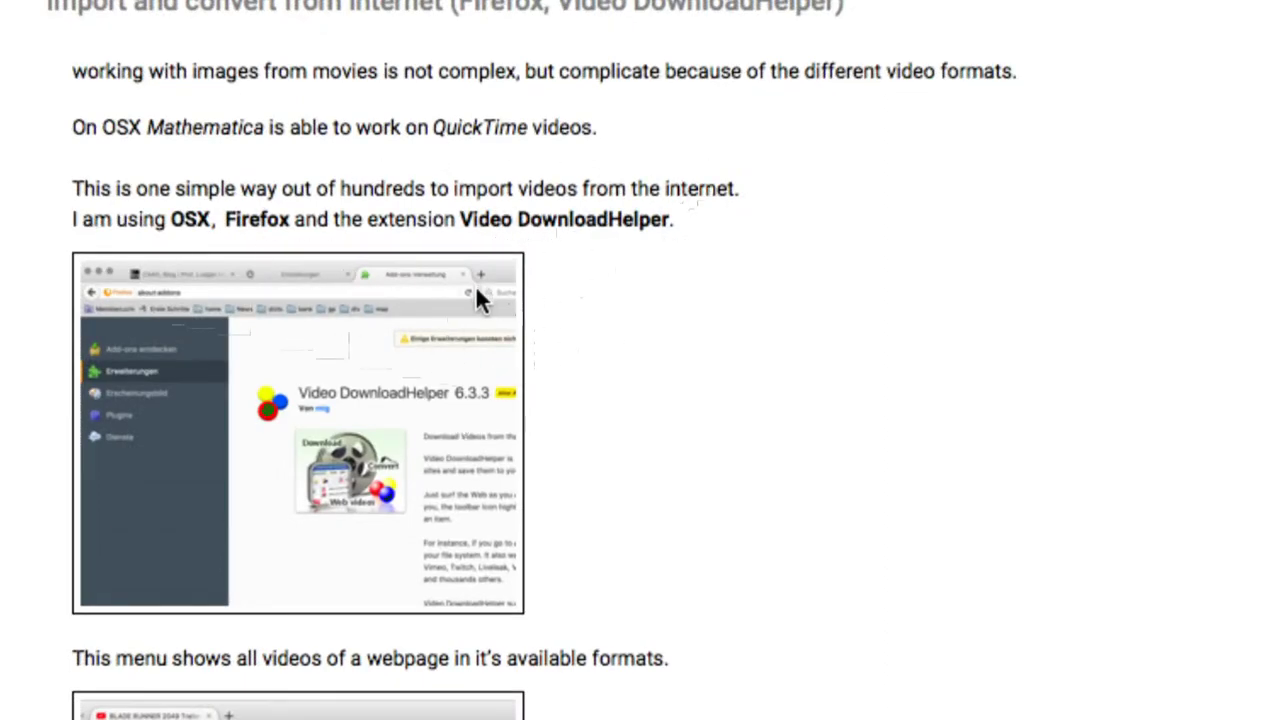
scroll(565, 316, "down", 3)
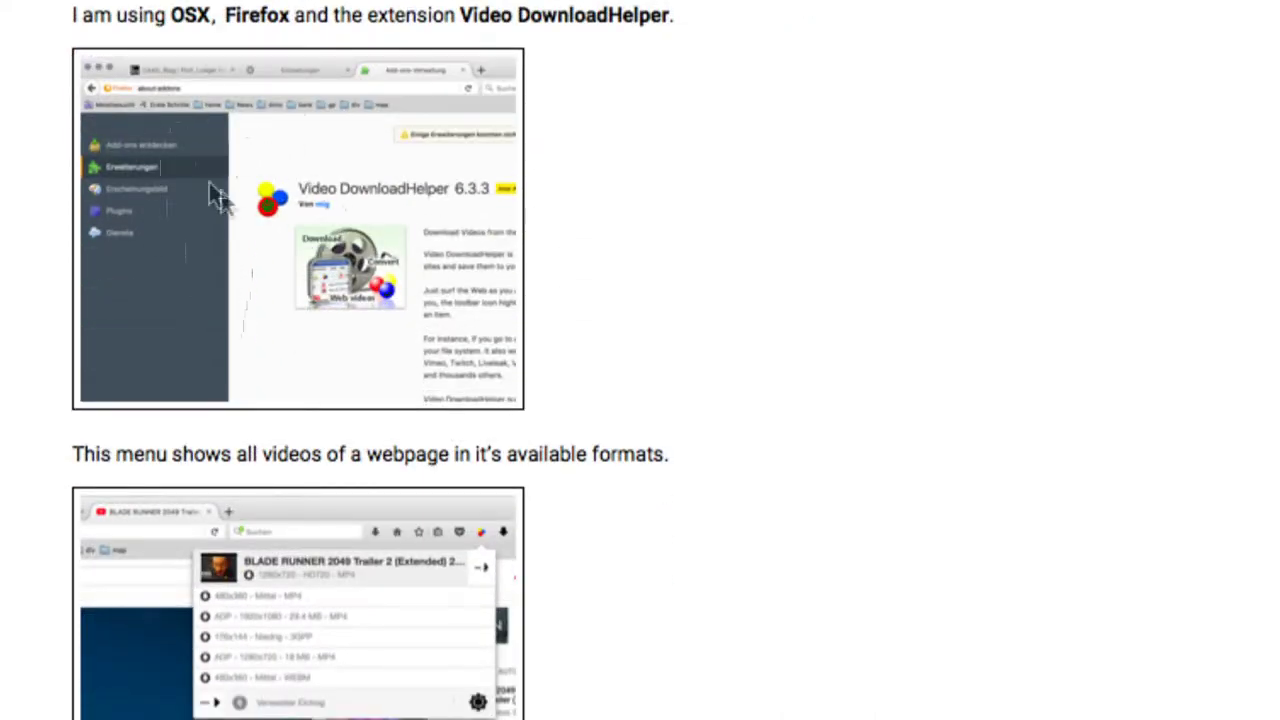
scroll(318, 190, "down", 3)
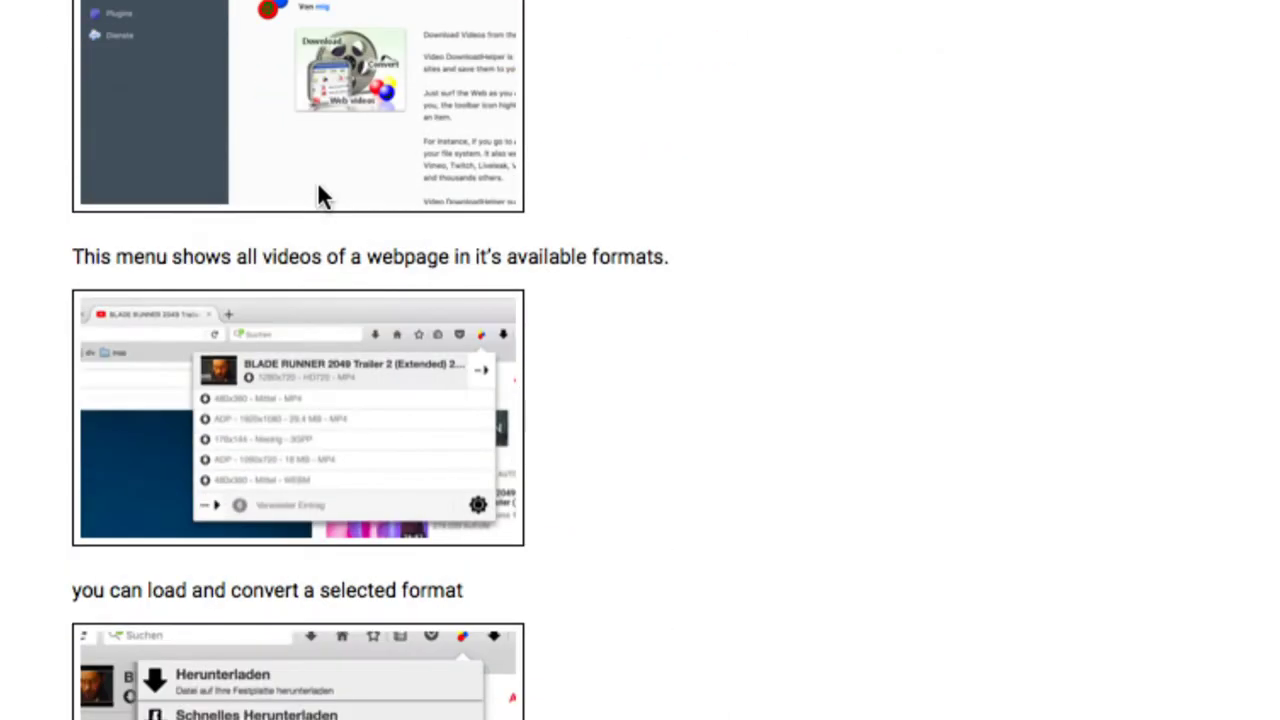
scroll(318, 186, "down", 3)
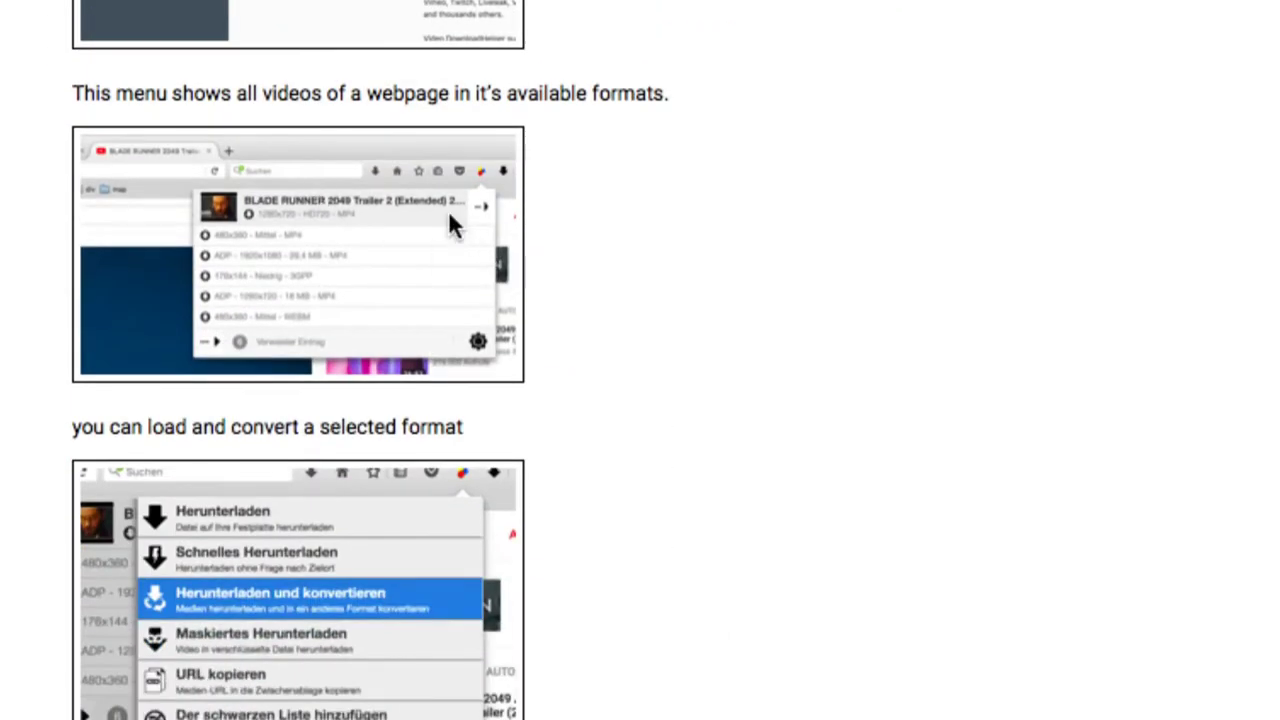
right_click(535, 243)
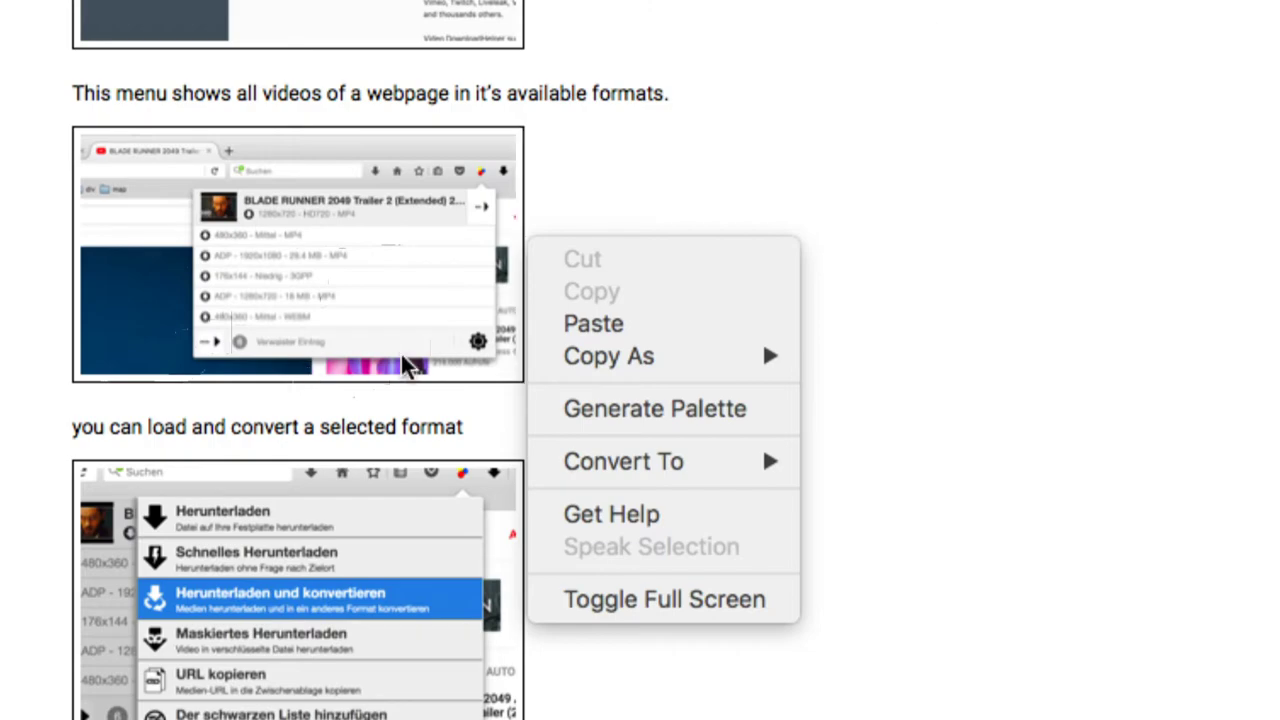
left_click(835, 382)
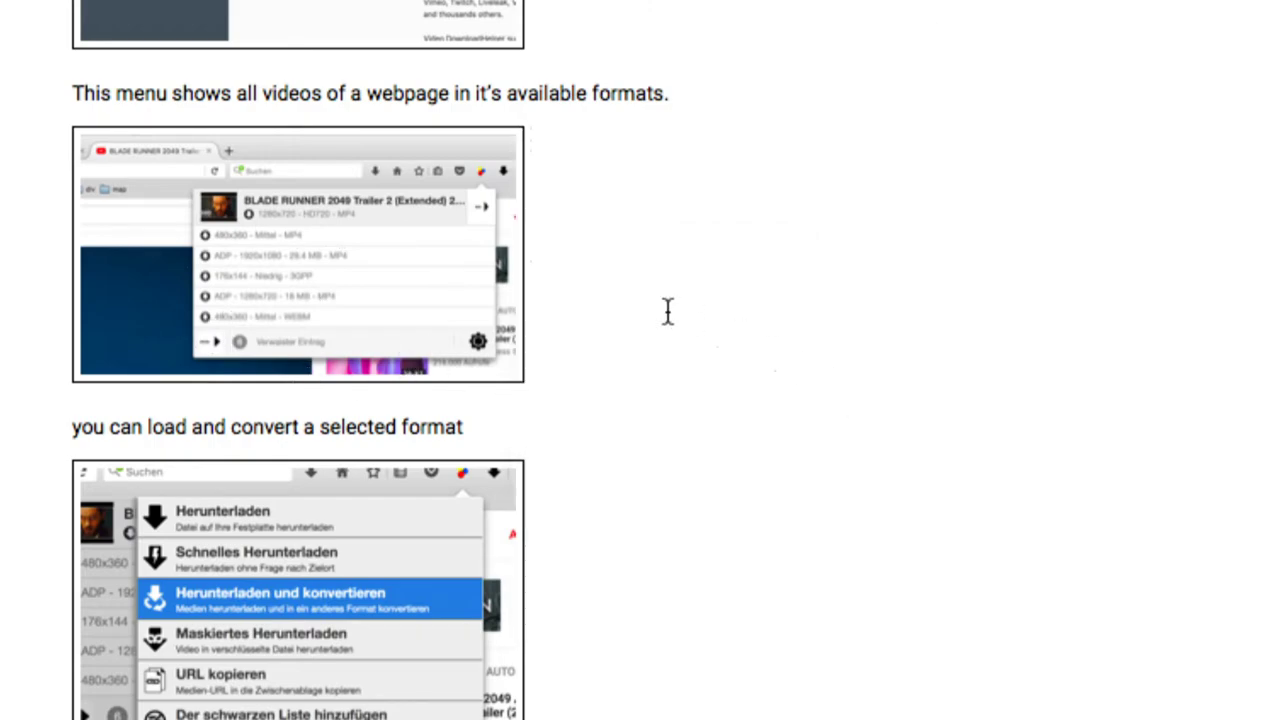
scroll(375, 258, "down", 5)
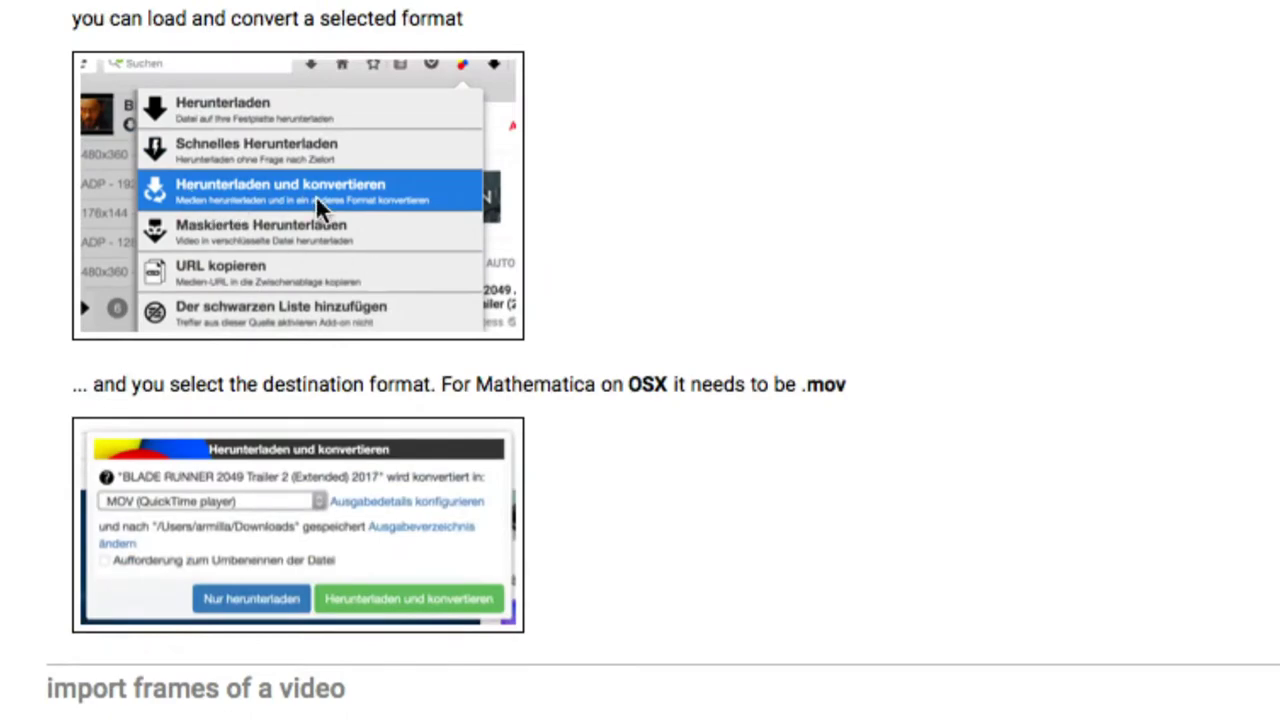
scroll(317, 193, "down", 4)
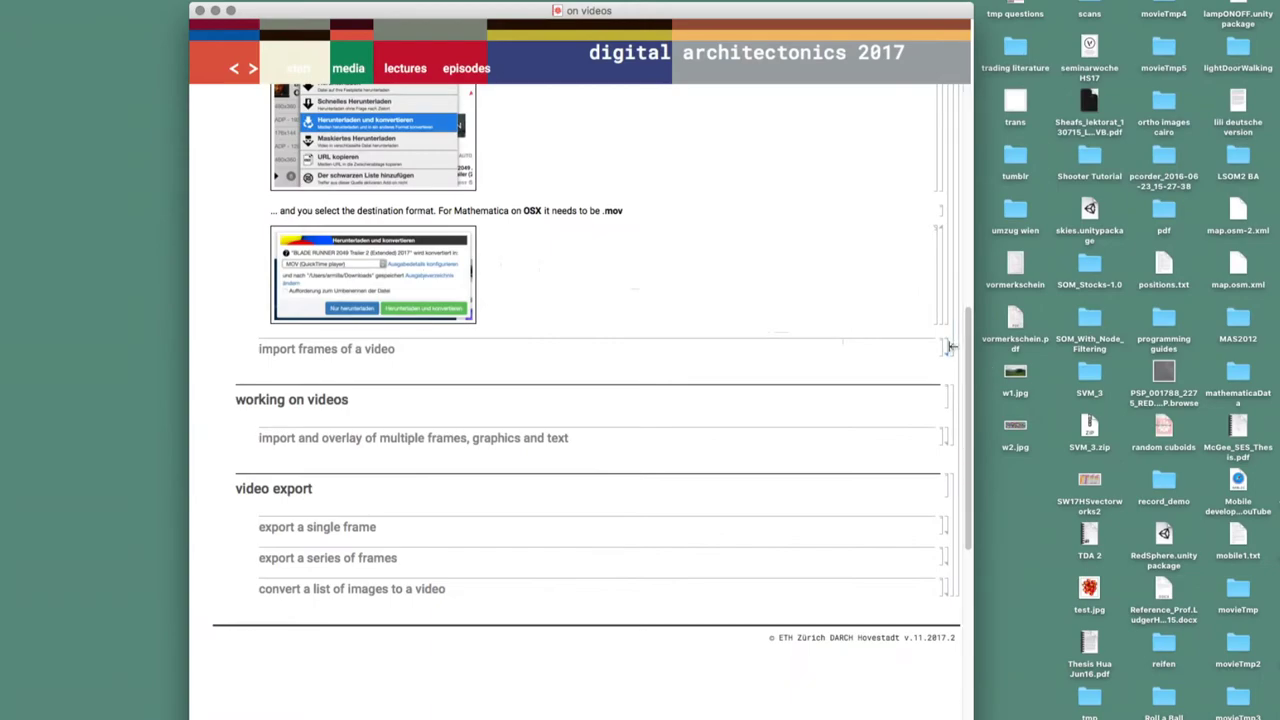
Run the mov1 file-open cell and pick 'BLADE RUNNER 2049 Trailer 2 (Extended) 2017.mov' from movies
double_click(949, 345)
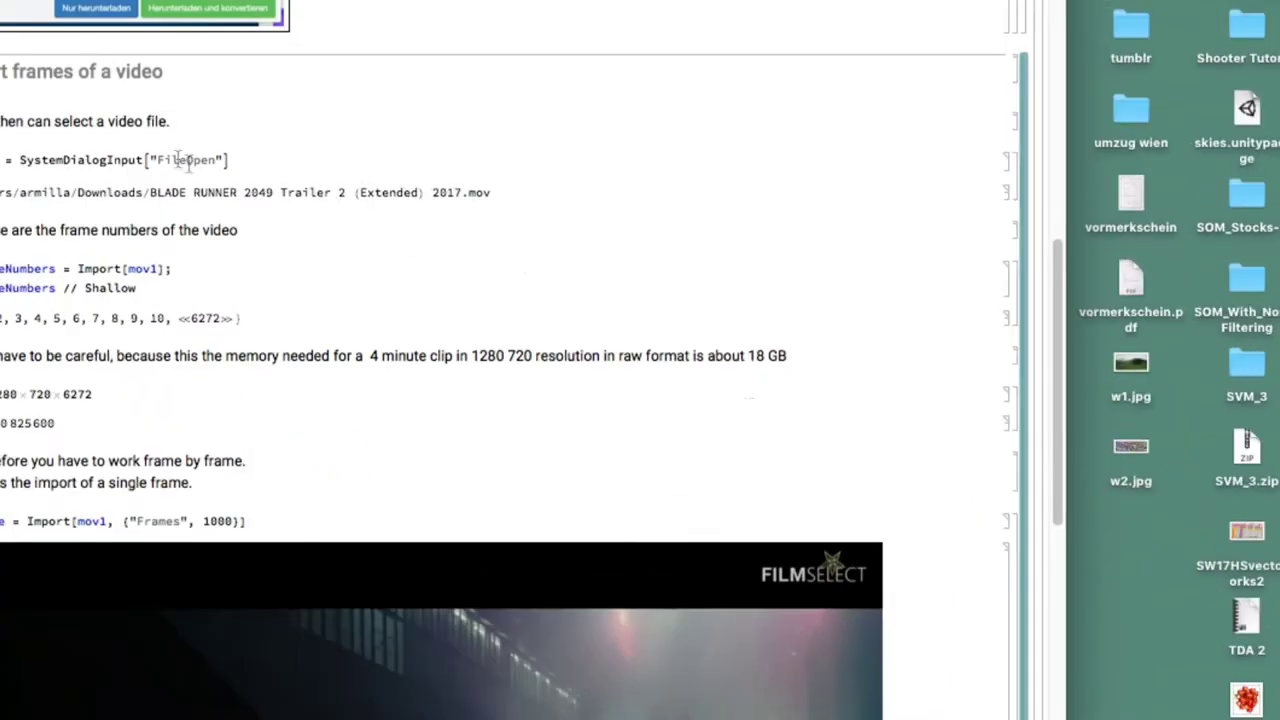
left_click(252, 152)
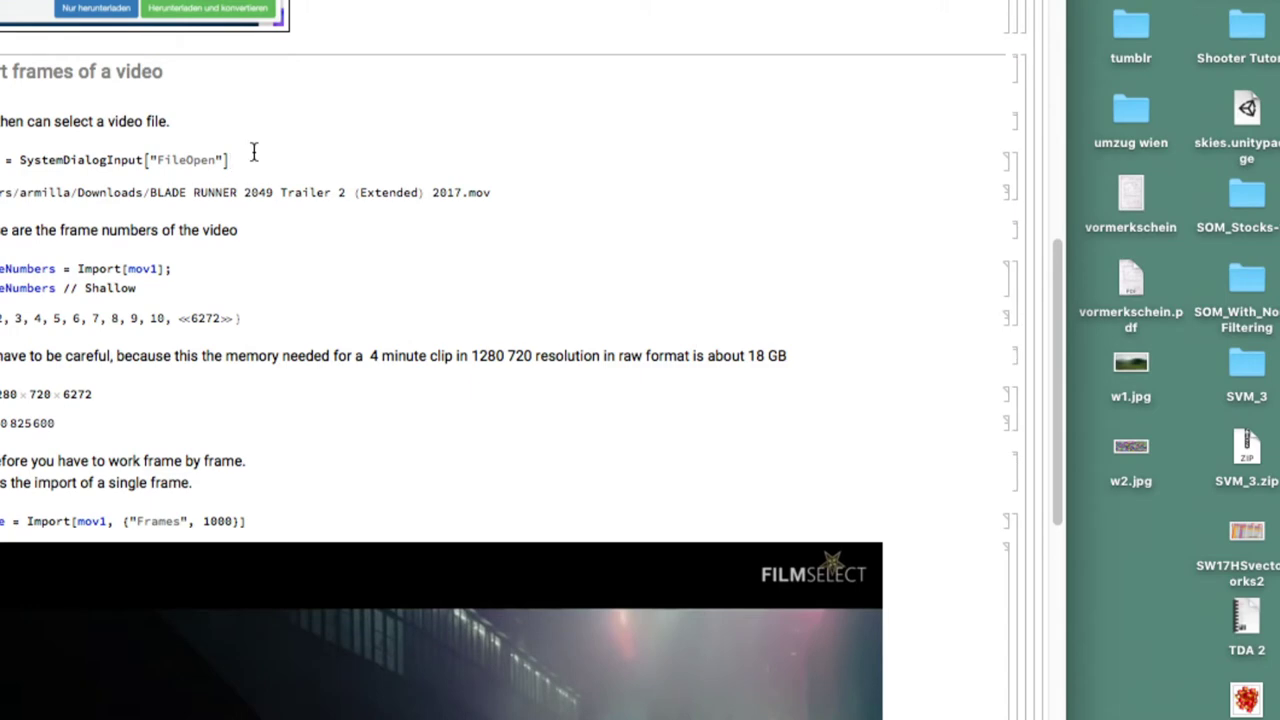
key("shift+Return")
scroll(465, 305, "down", 3)
left_click(114, 253)
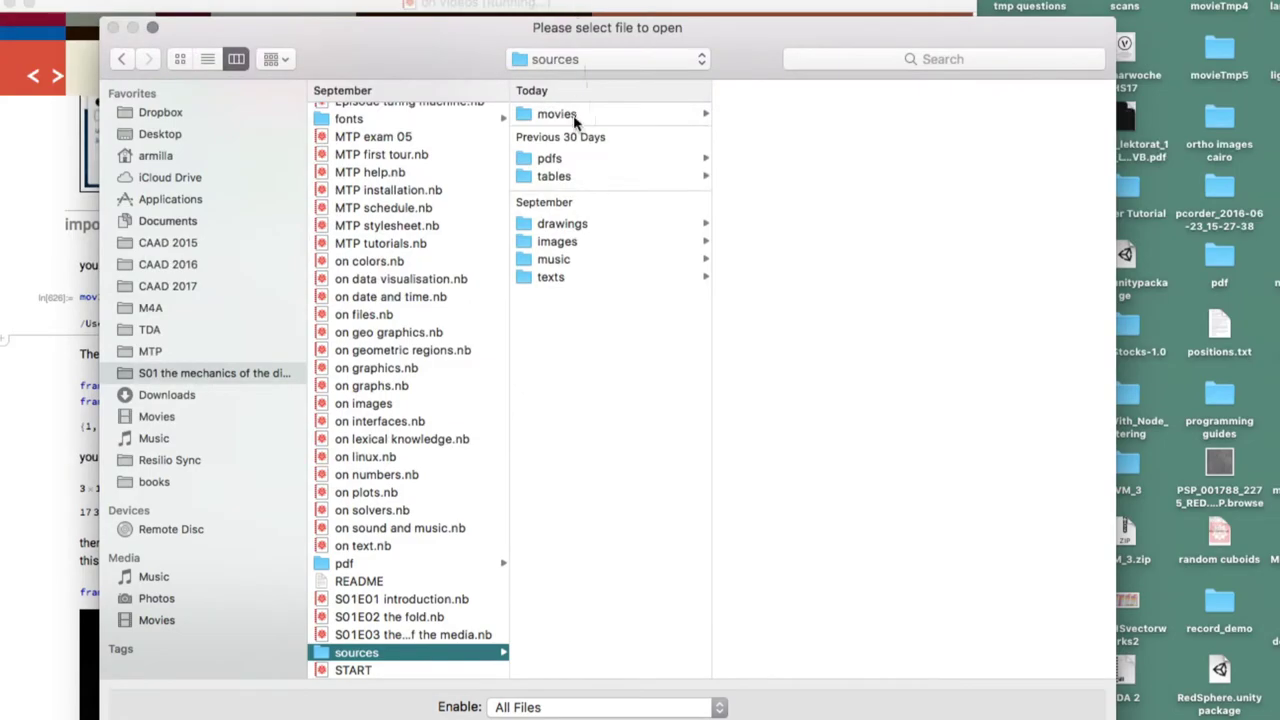
left_click(575, 116)
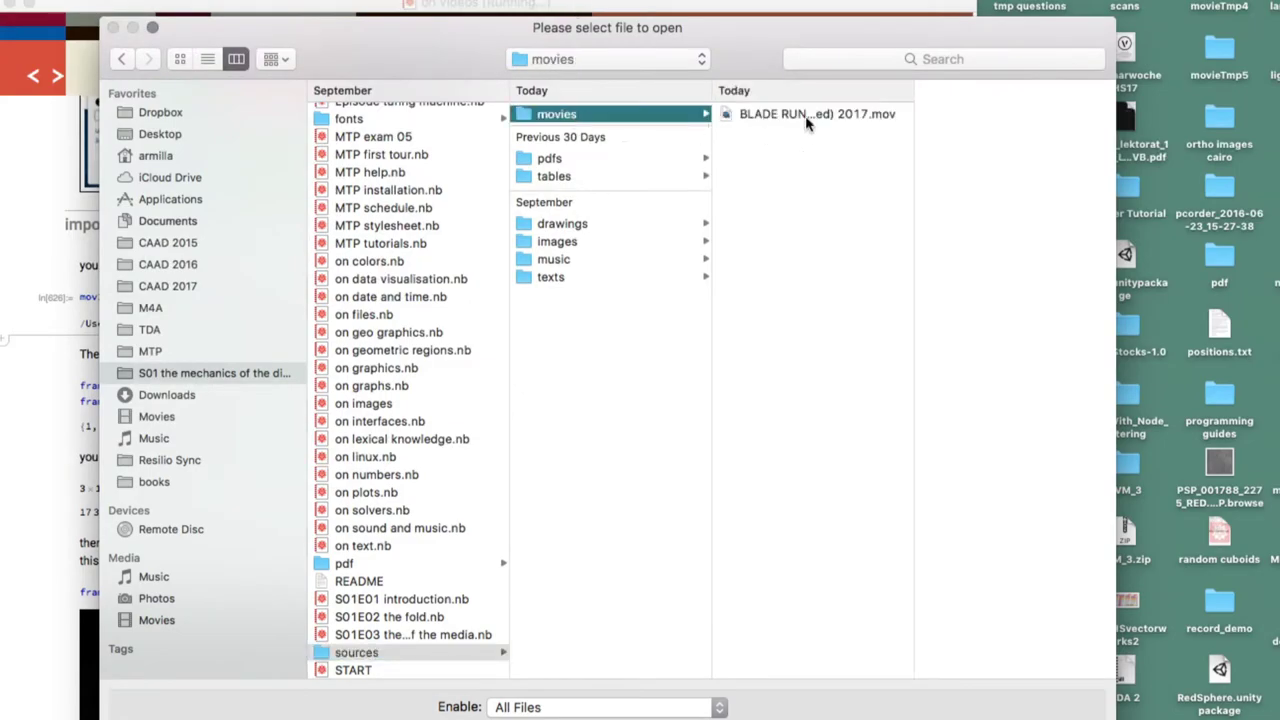
left_click(808, 116)
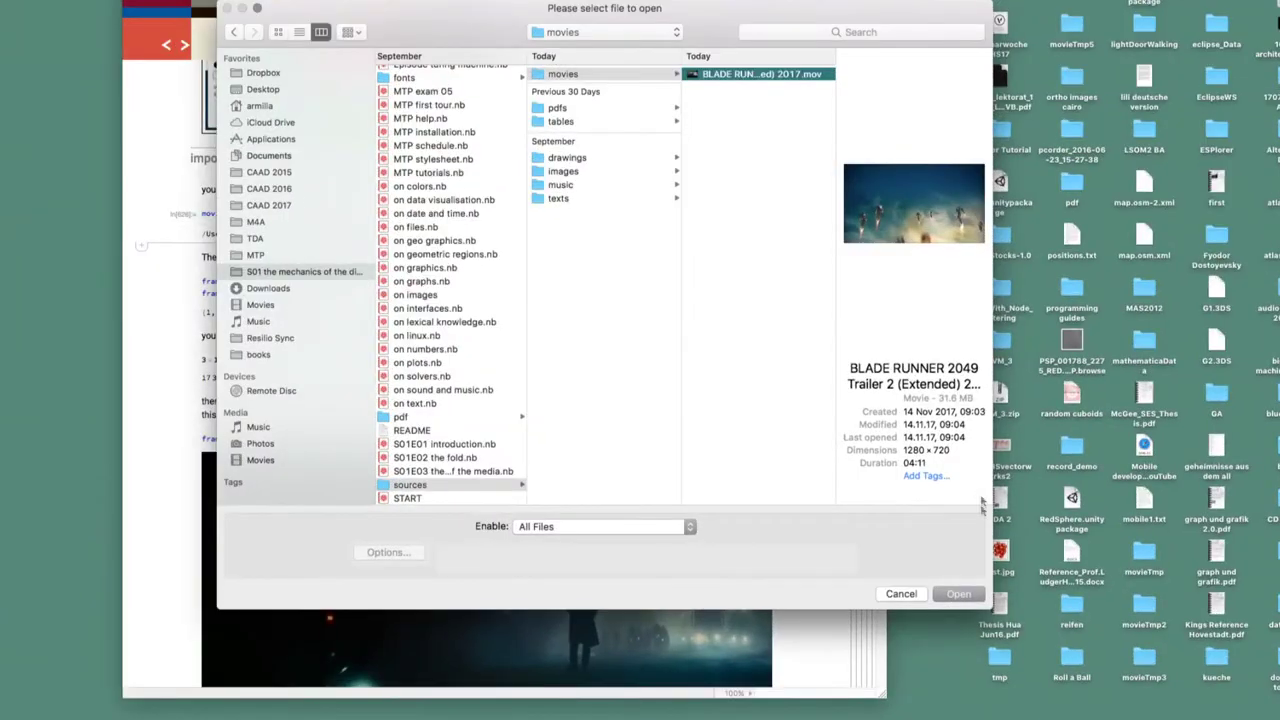
left_click(956, 593)
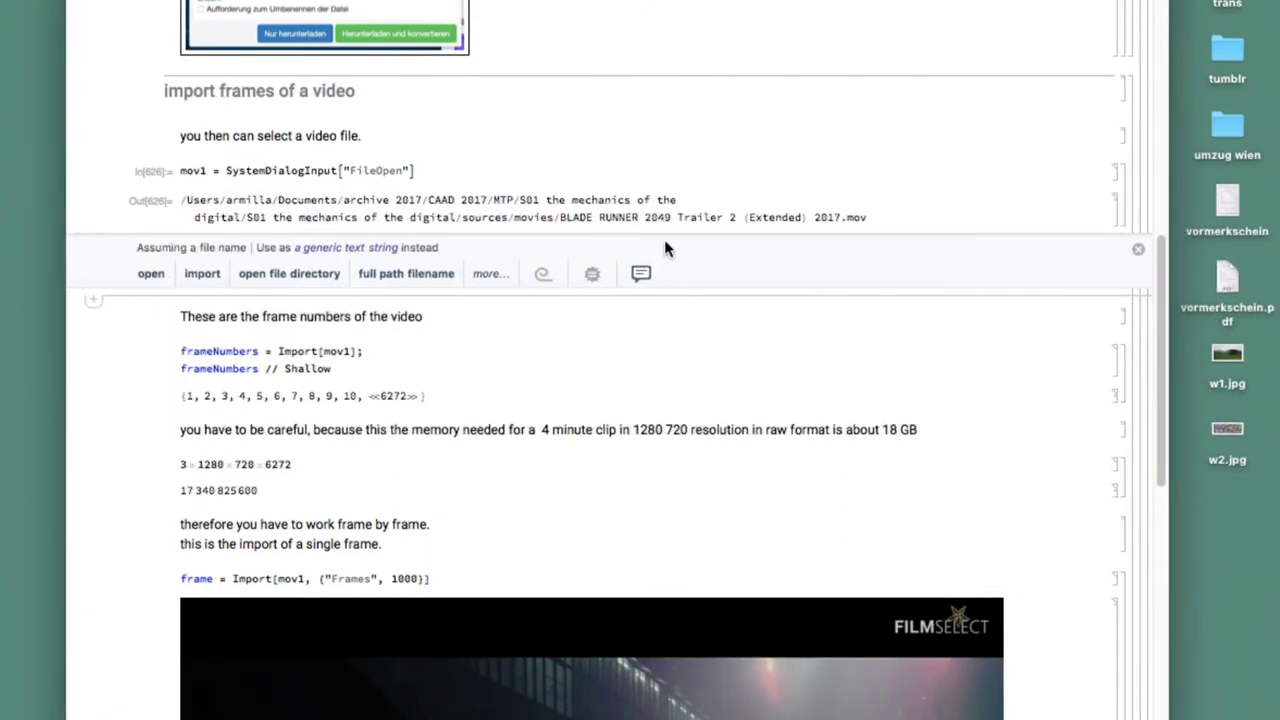
Evaluate frameNumbers to count the trailer's frames, then import frames {600, 620}
left_click(888, 217)
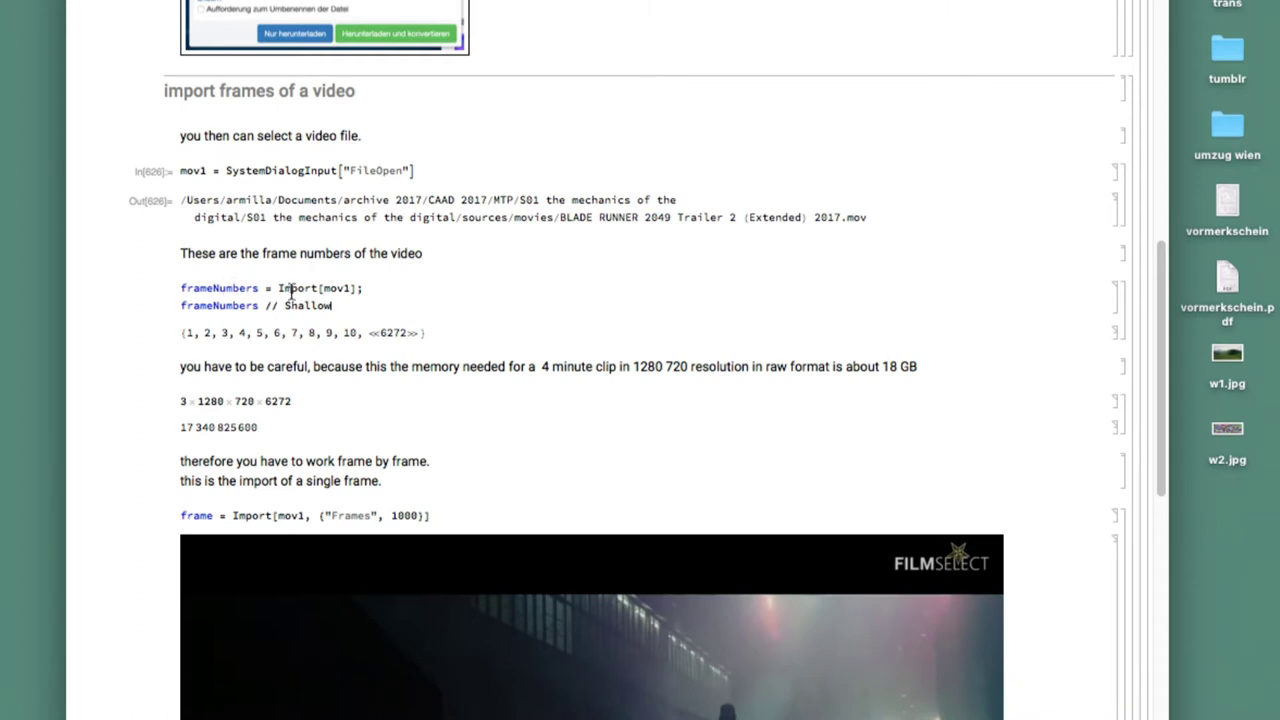
key("shift+Return")
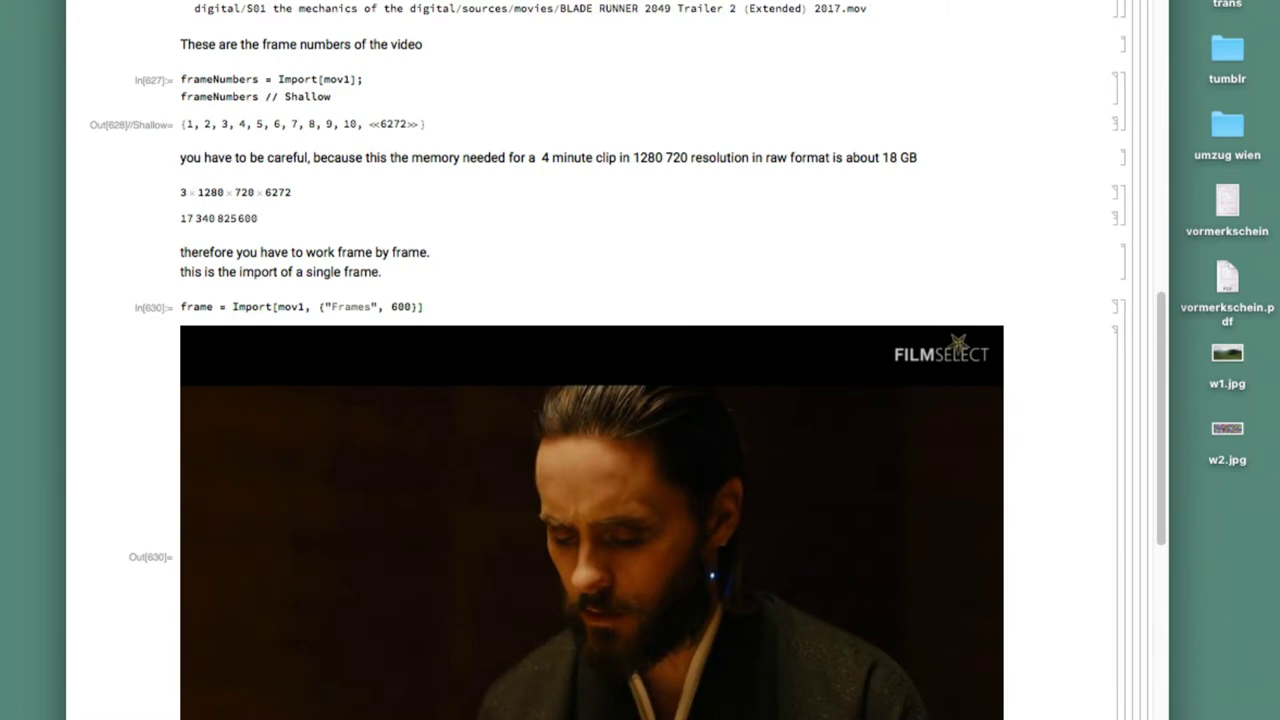
scroll(600, 400, "down", 5)
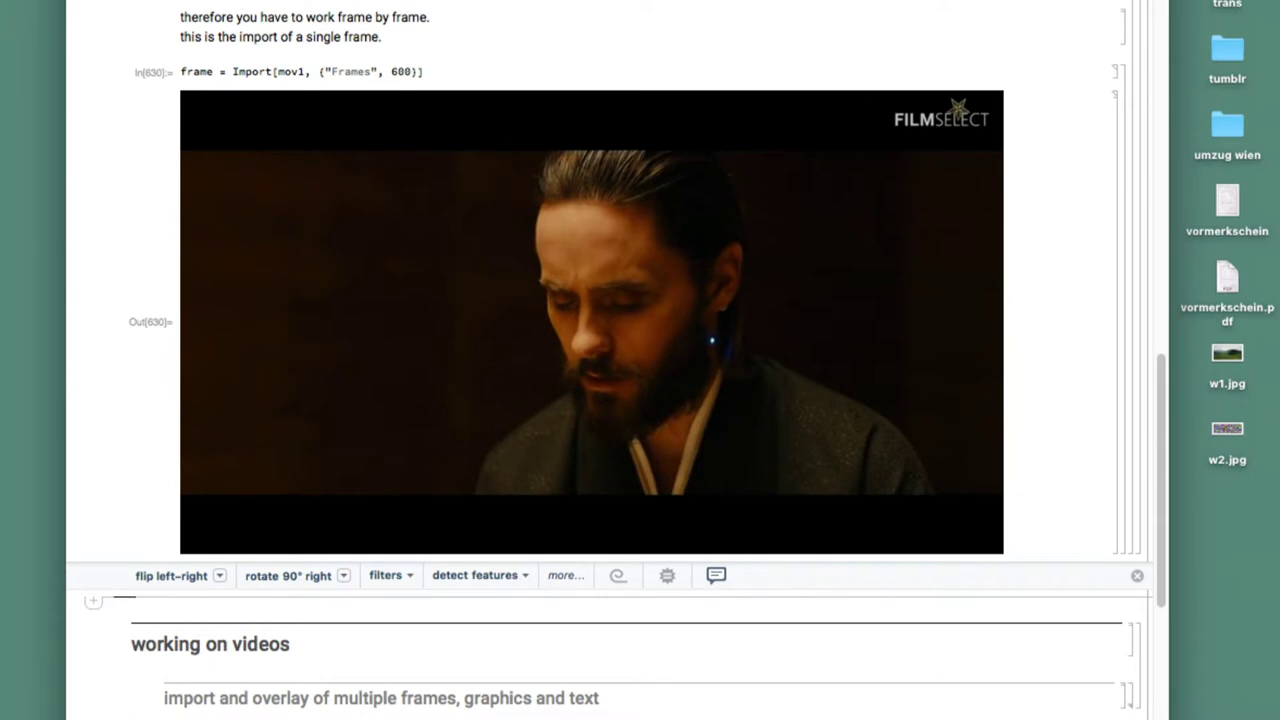
scroll(600, 370, "up", 3)
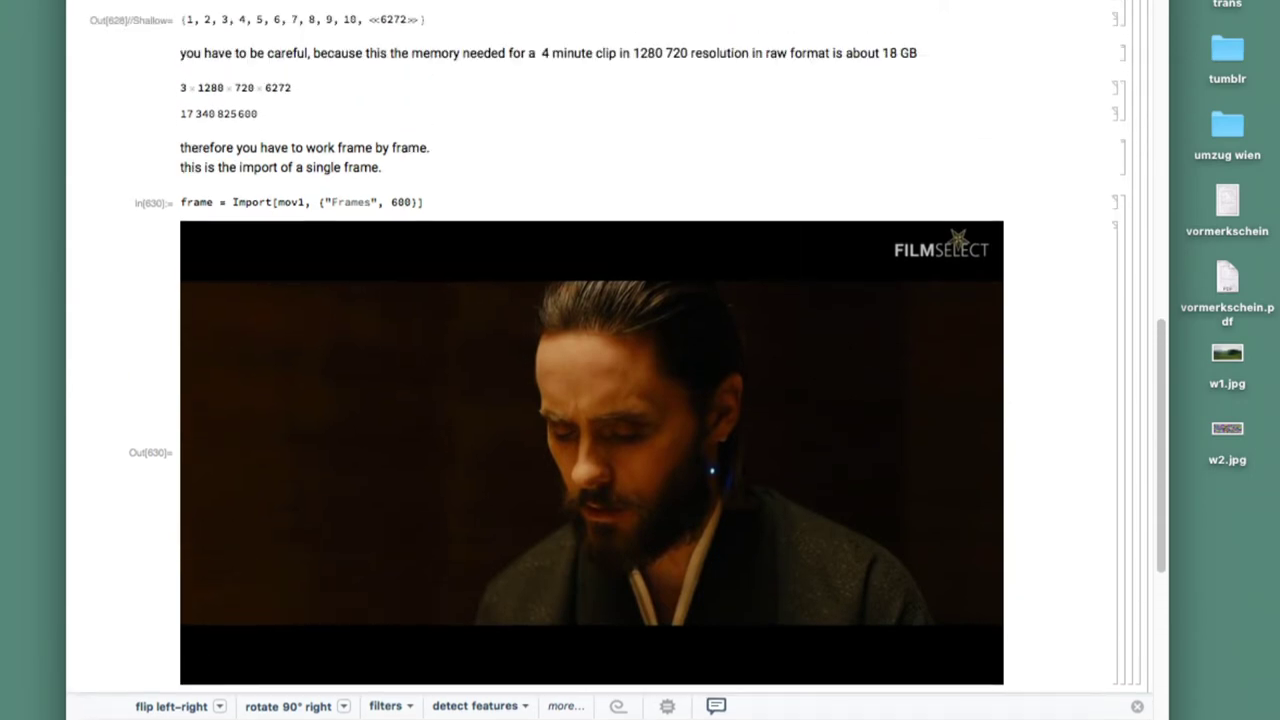
left_click(386, 200)
key("shift+Return")
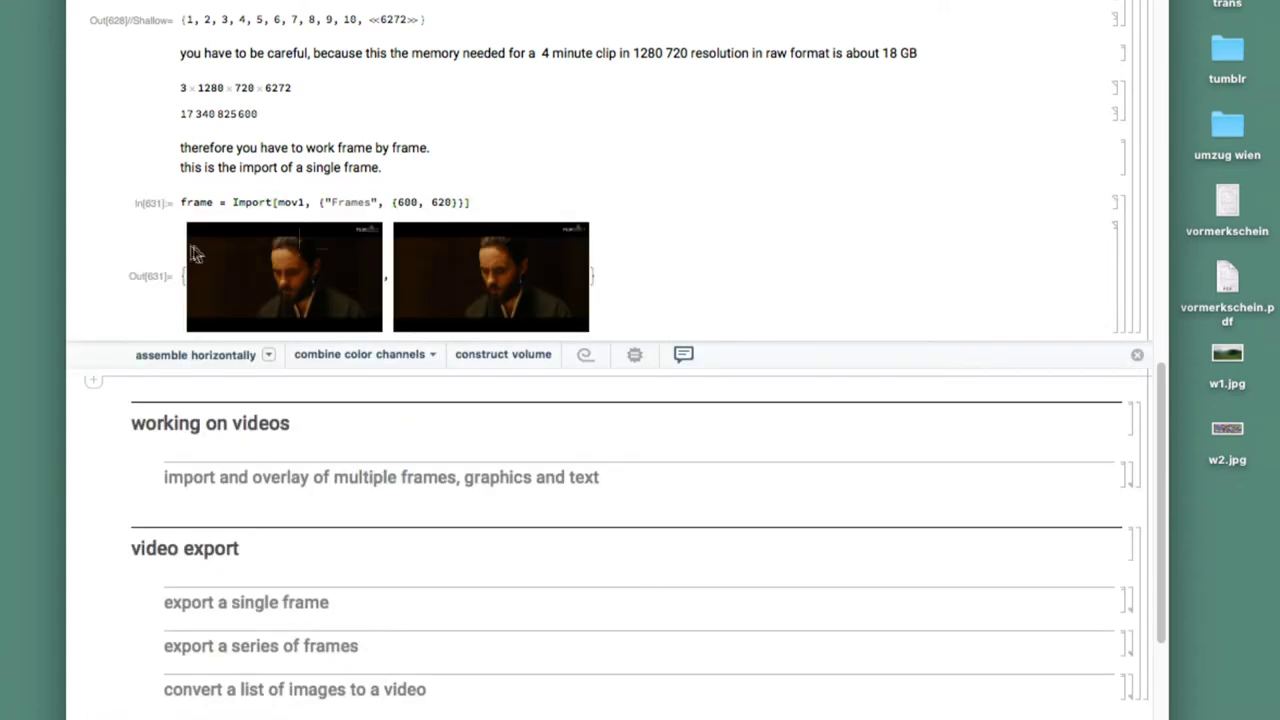
Change the second frame from 620 to 650 and re-run the Import
left_click(443, 202)
key("BackSpace")
type("5")
key("shift+Return")
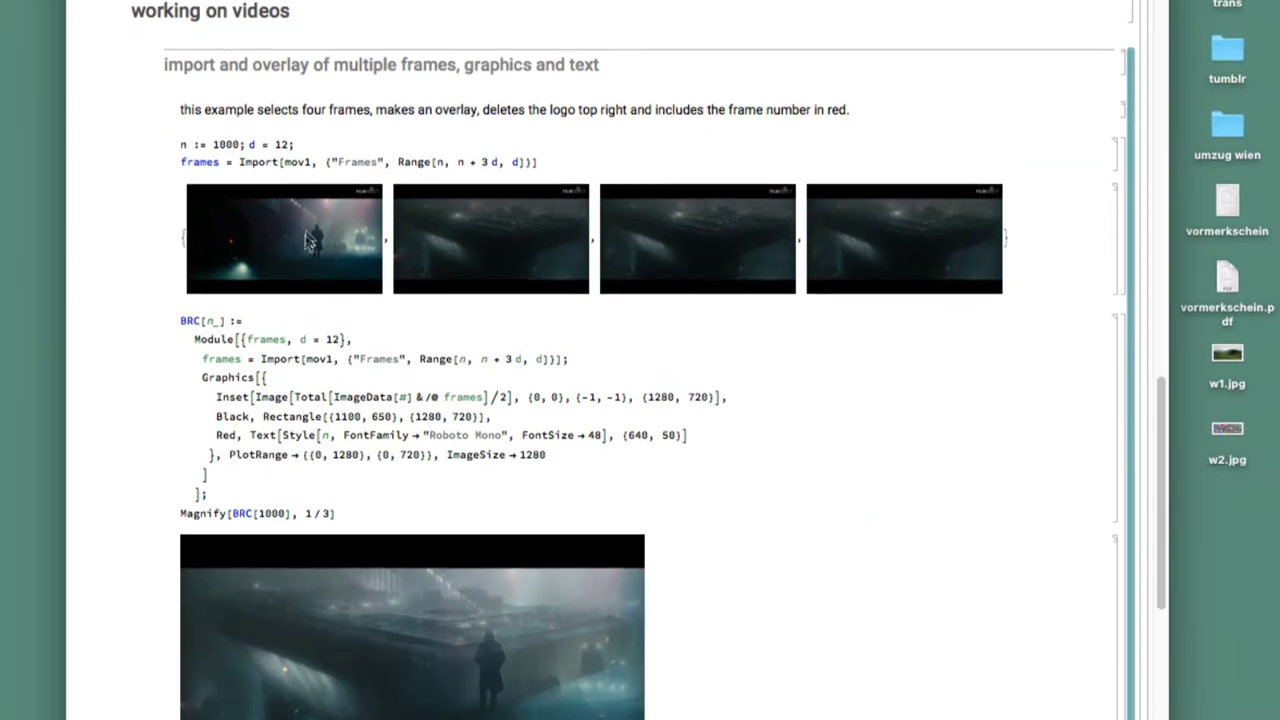
Evaluate the four-frame import cell starting at frame 1000
left_click(594, 165)
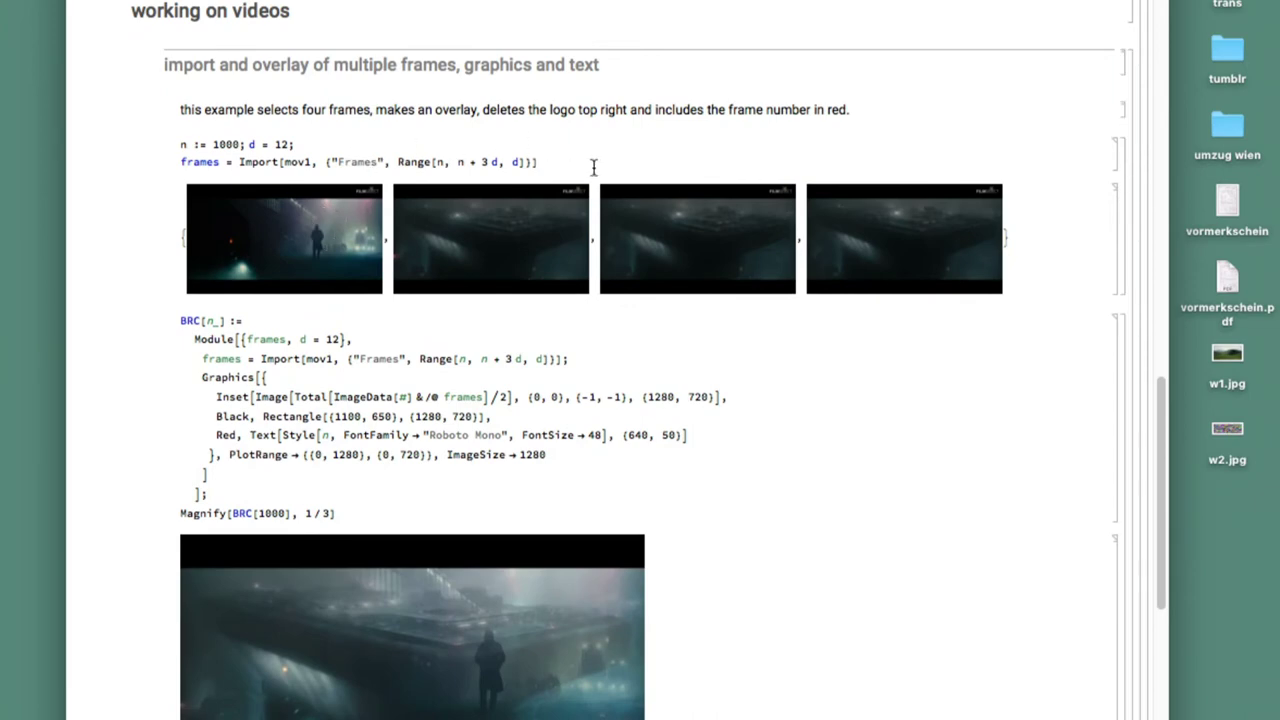
key("shift+Return")
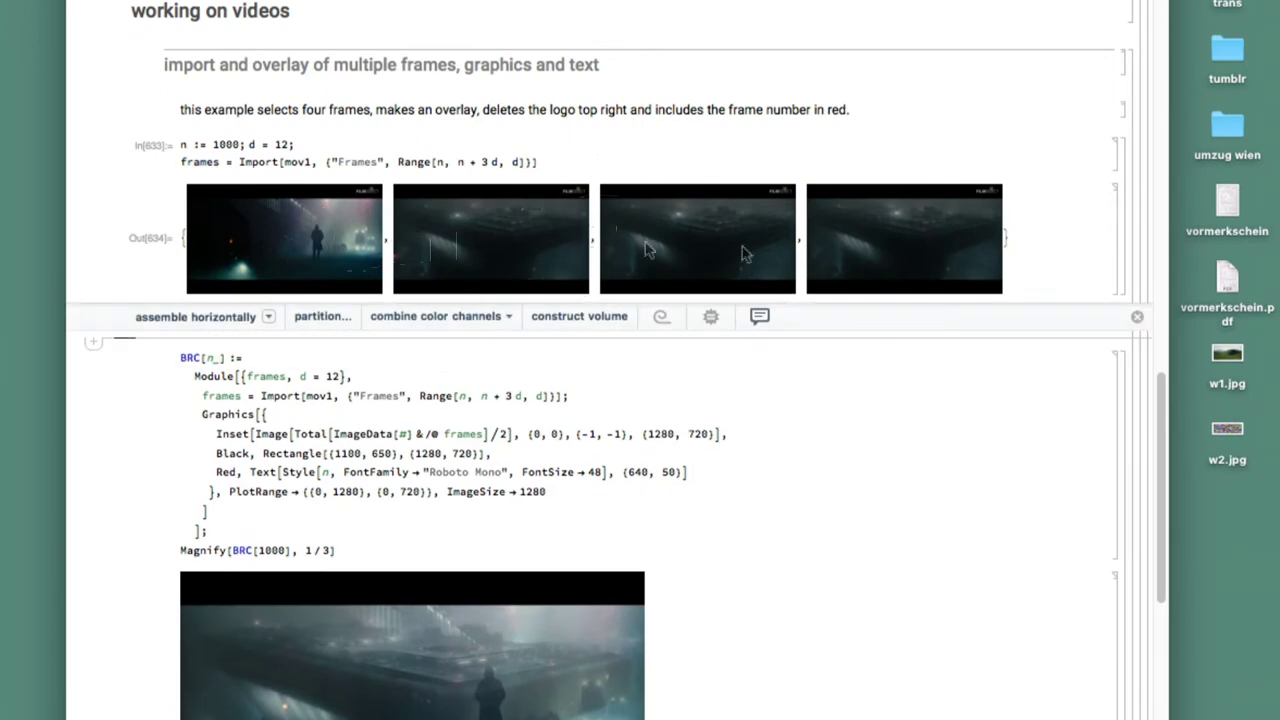
double_click(227, 144)
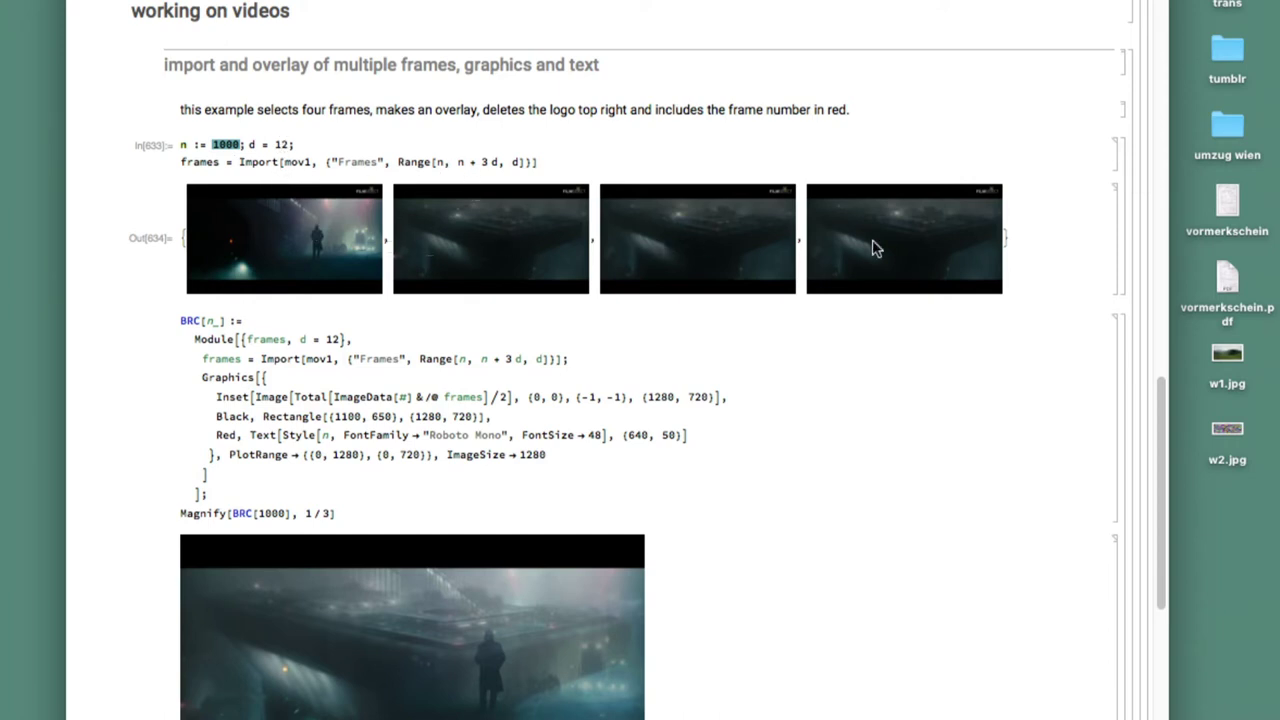
scroll(872, 248, "down", 5)
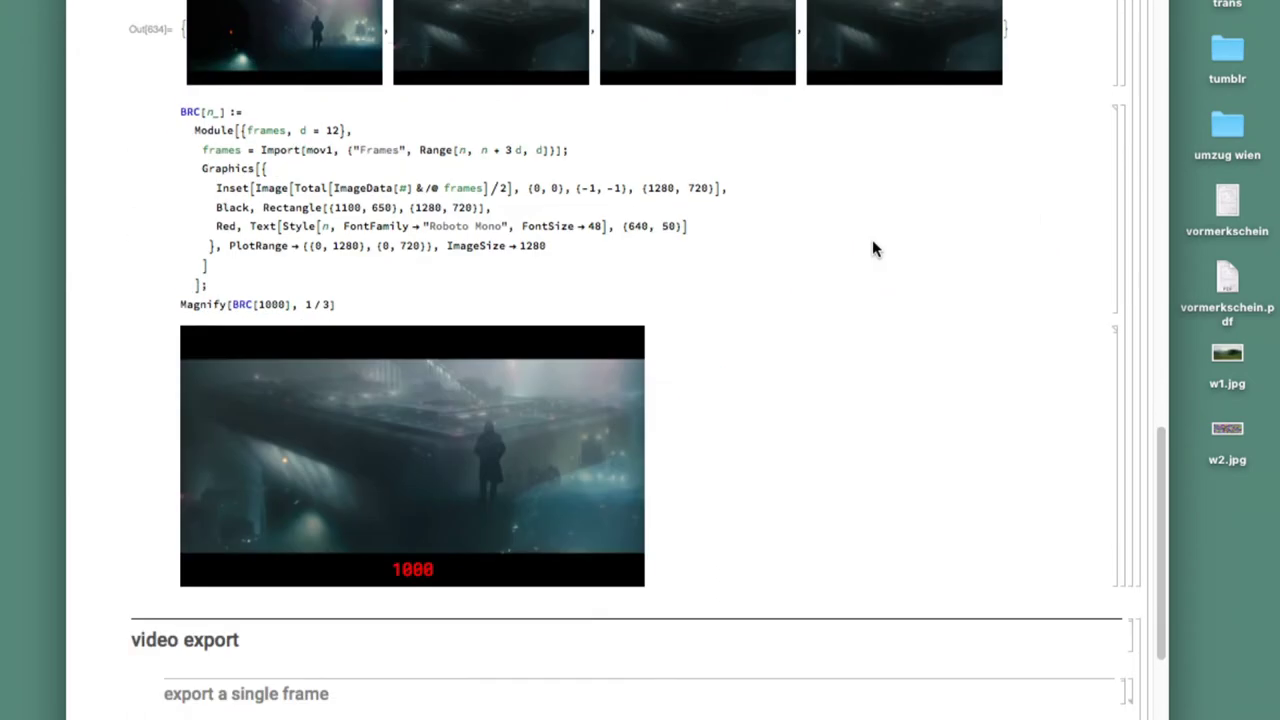
scroll(872, 248, "up", 3)
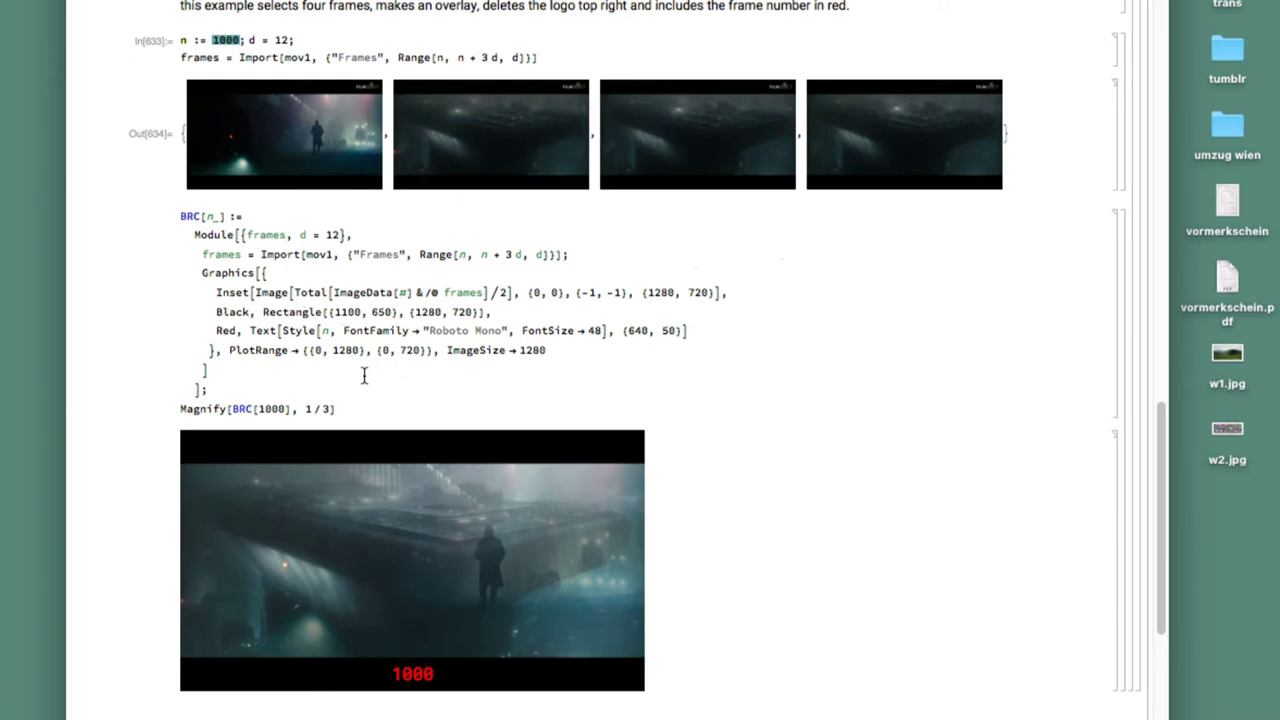
Enlarge the second imported frame to about 590 px wide
left_click(426, 373)
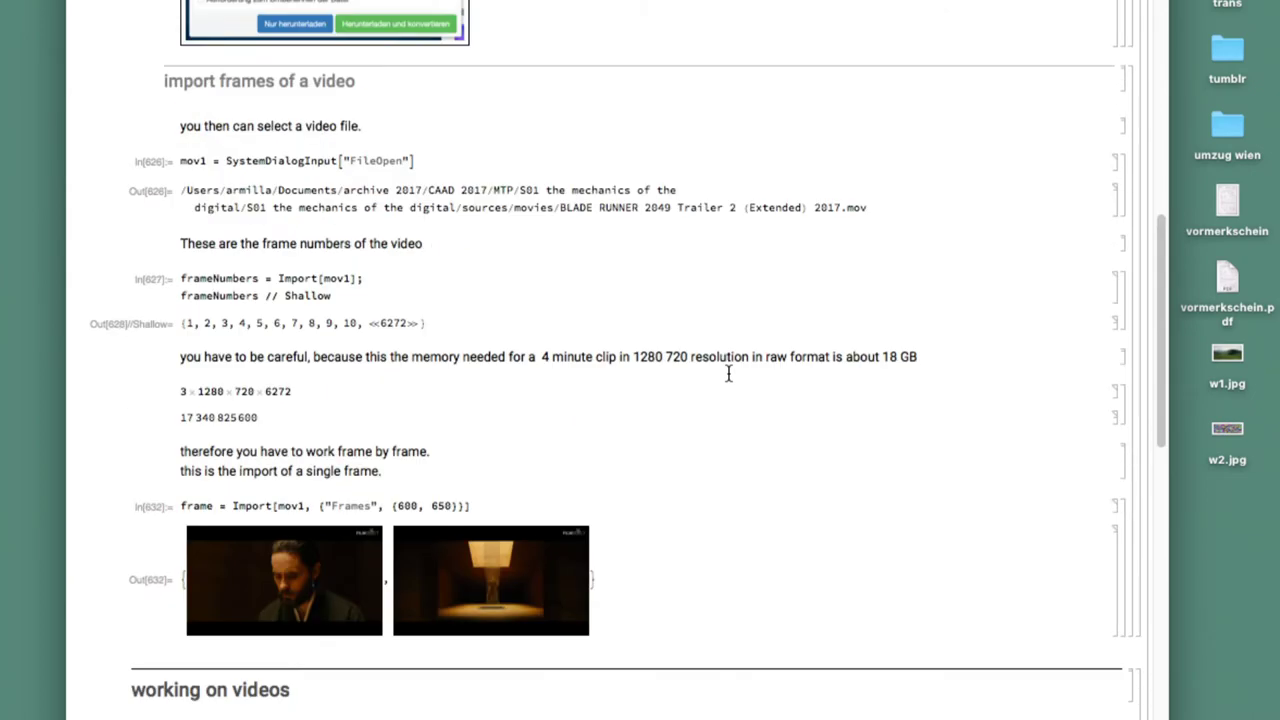
scroll(729, 371, "down", 2)
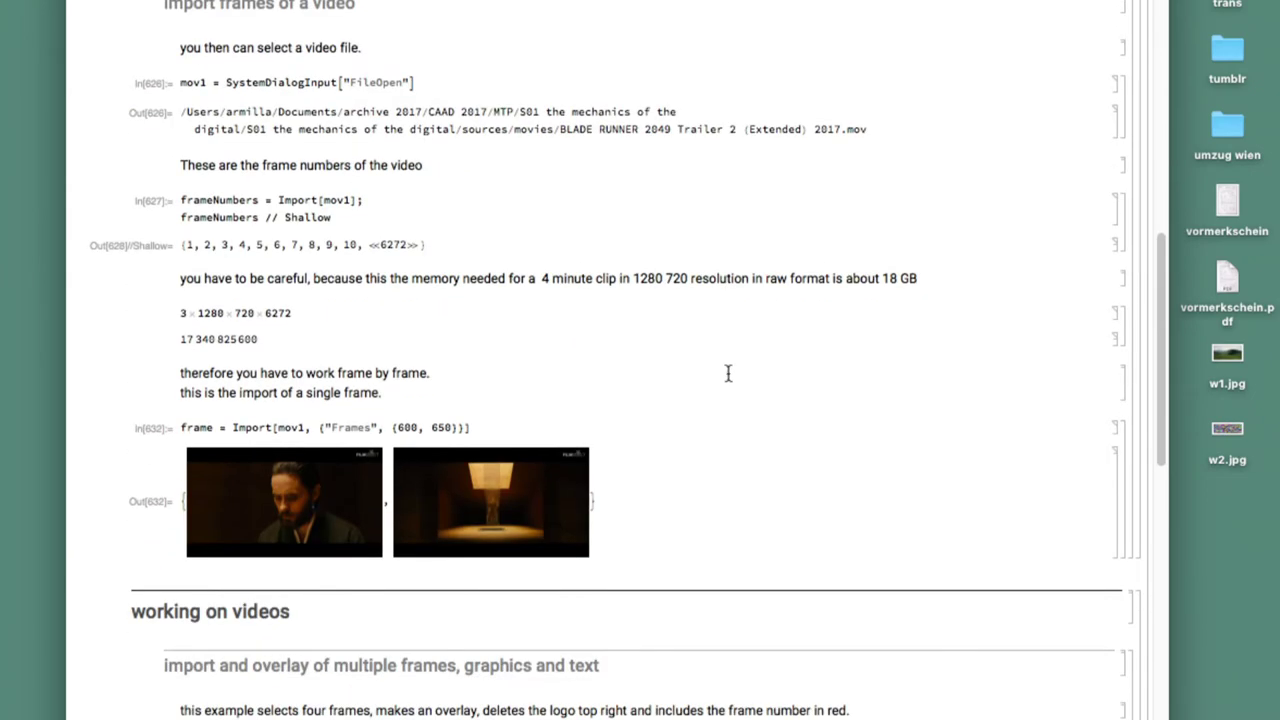
left_click(570, 488)
left_click_drag(585, 502, 982, 605)
scroll(909, 484, "down", 2)
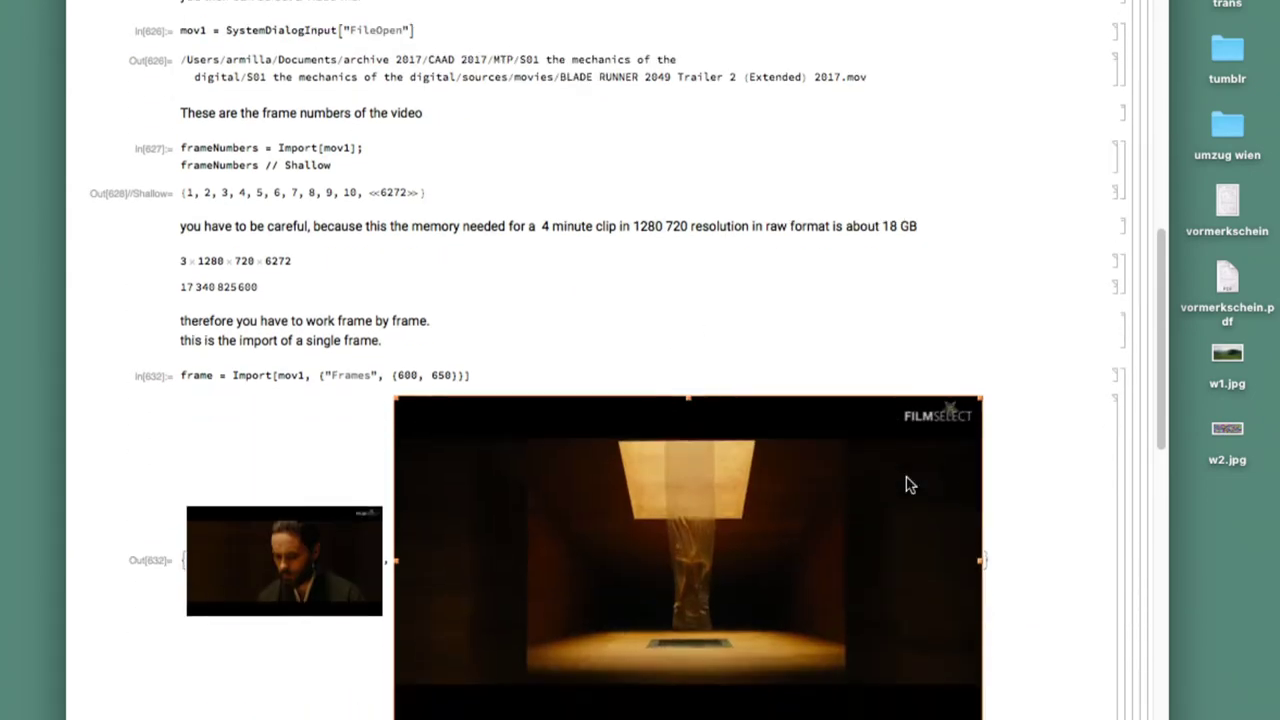
scroll(909, 484, "down", 2)
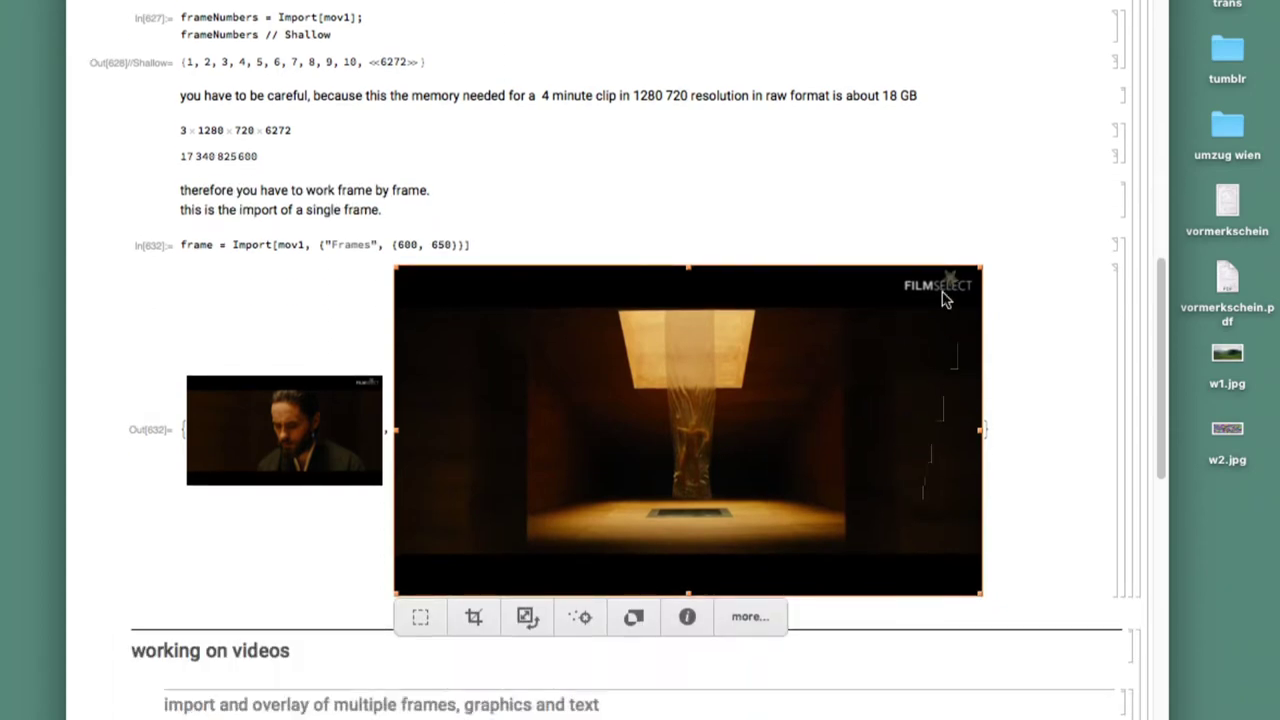
scroll(943, 294, "down", 15)
scroll(943, 294, "down", 4)
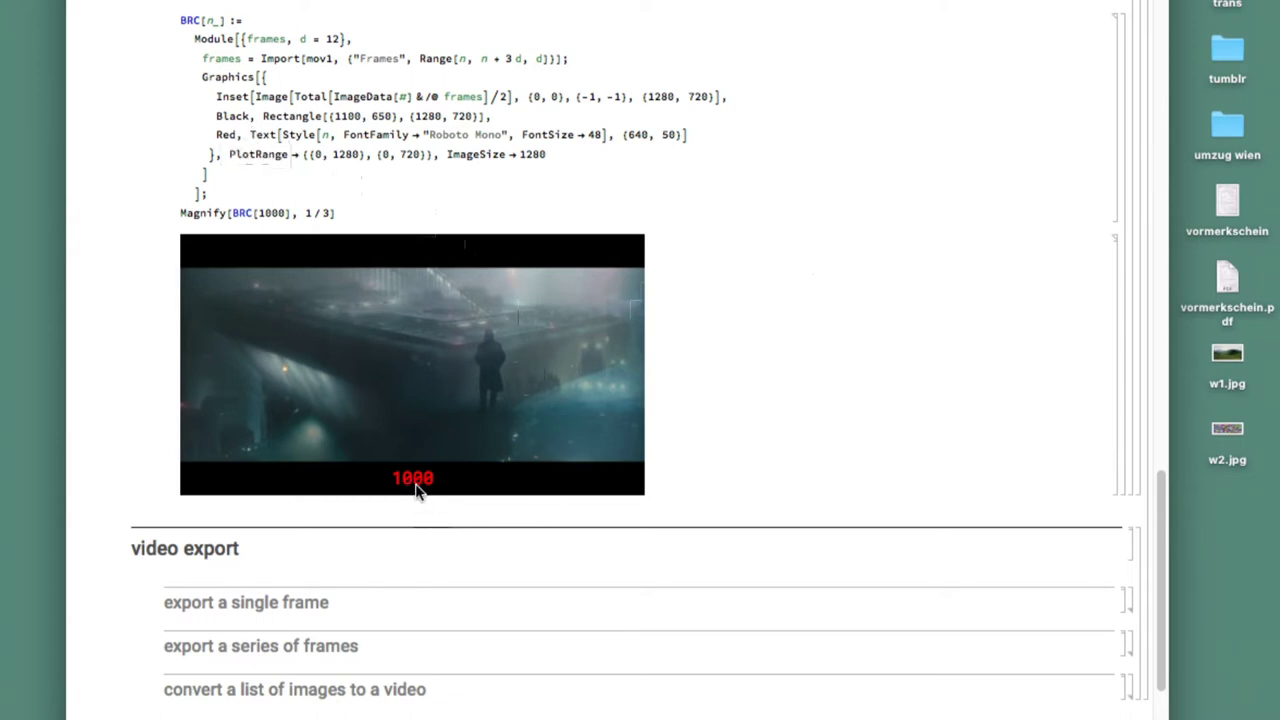
scroll(415, 490, "down", 2)
scroll(415, 490, "up", 5)
scroll(415, 490, "down", 4)
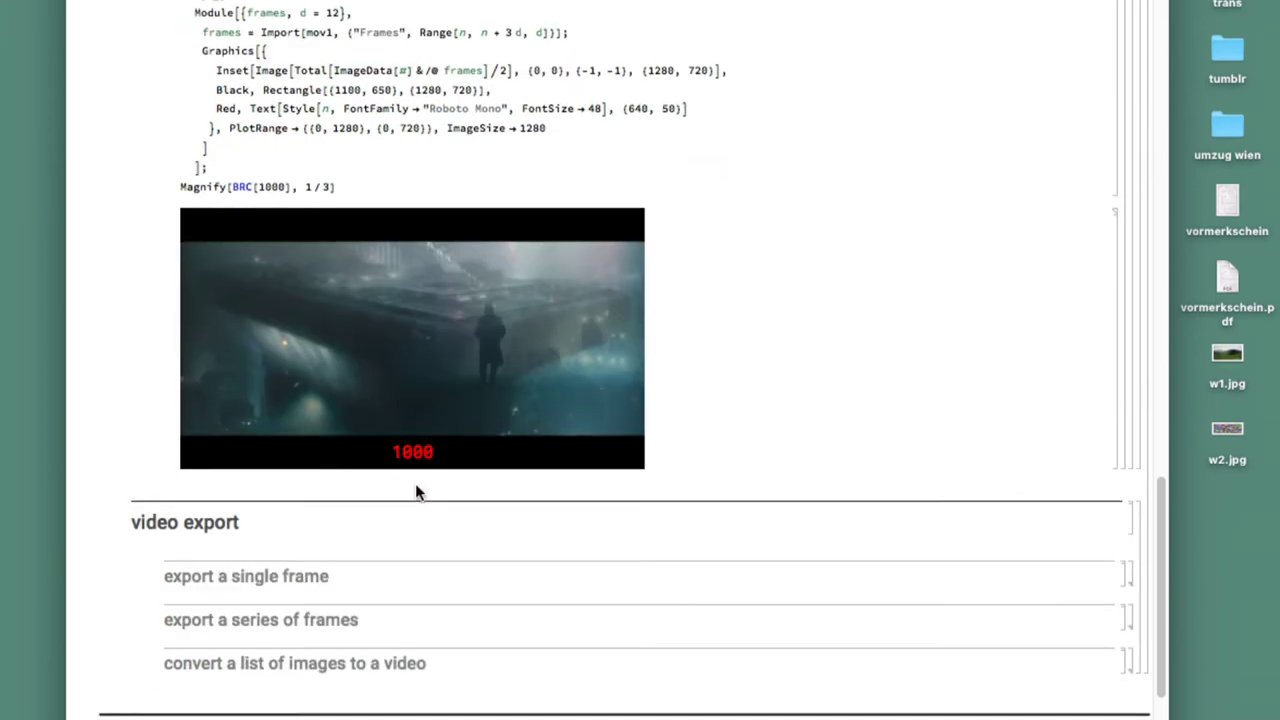
scroll(416, 489, "up", 5)
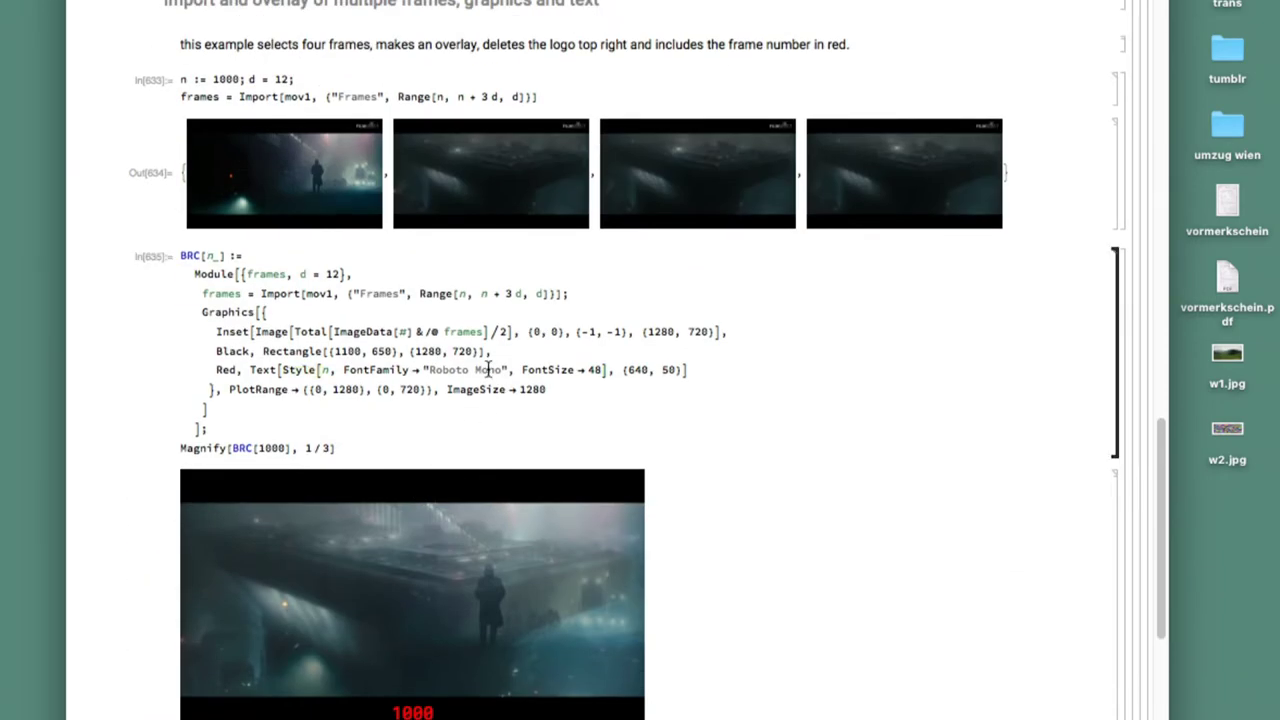
scroll(488, 369, "down", 3)
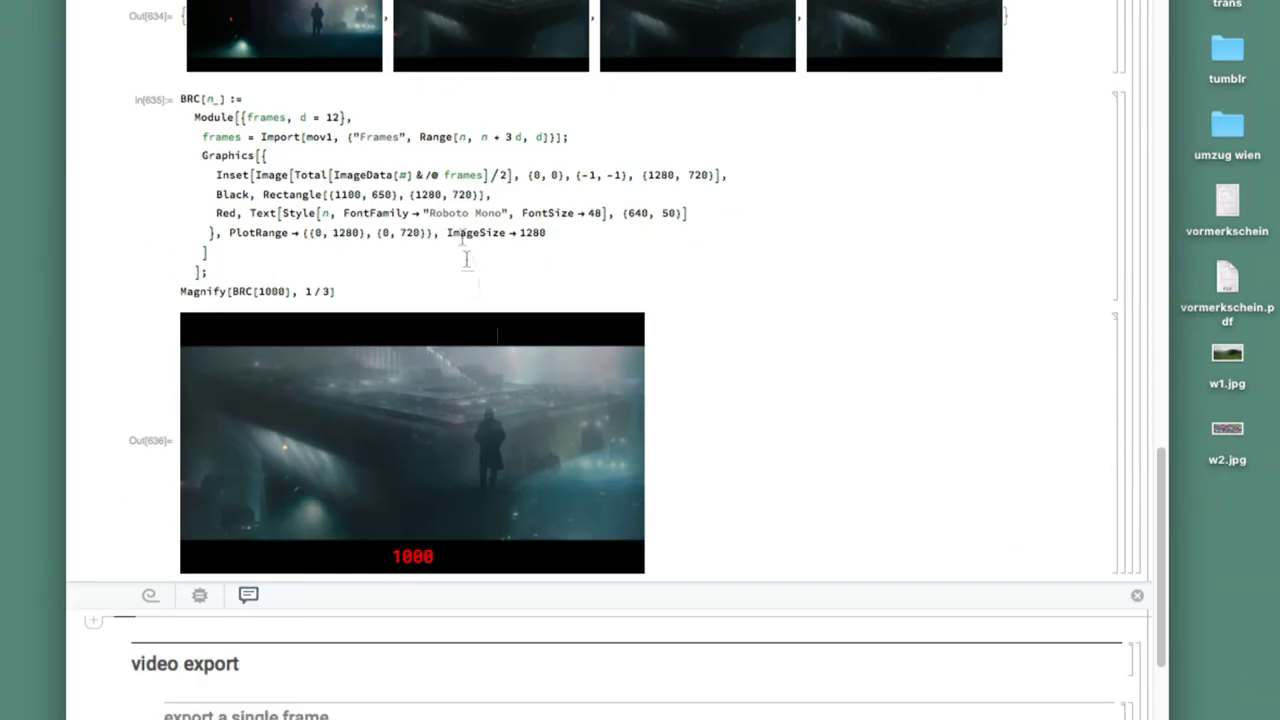
scroll(443, 175, "up", 7)
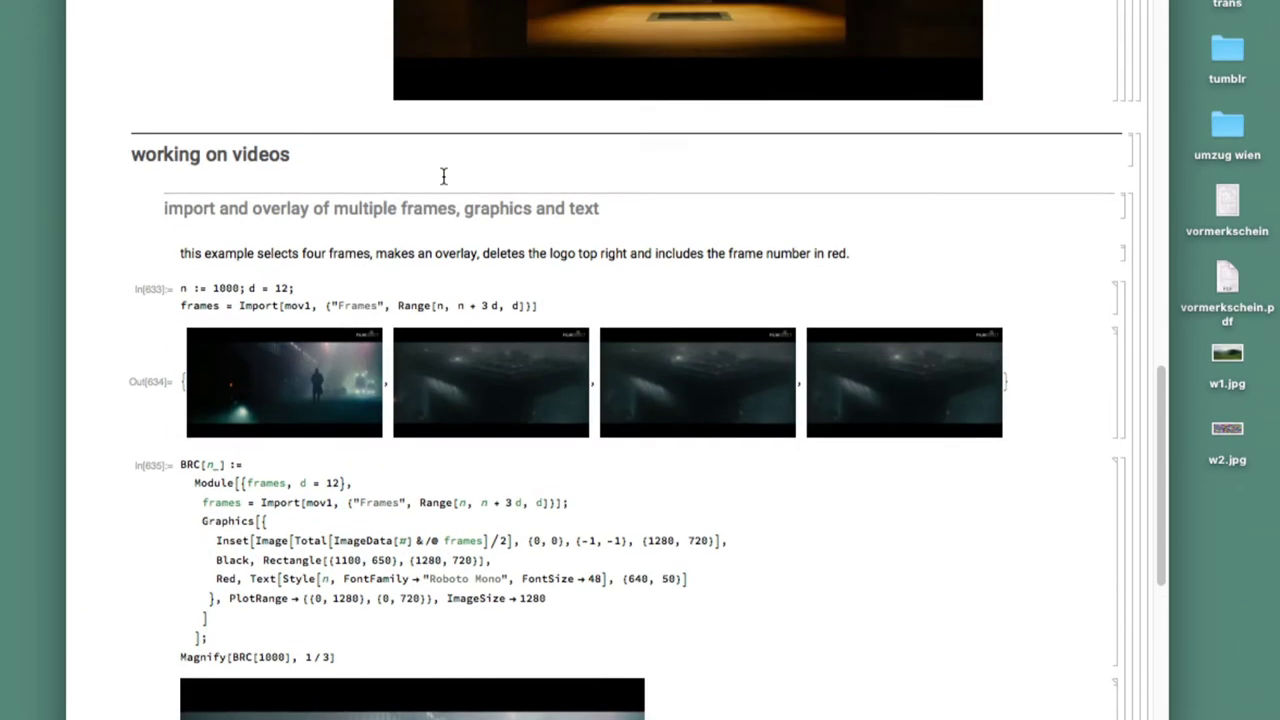
Set n to 800, re-import the four frames and re-evaluate the BRC definition
double_click(228, 288)
type("800")
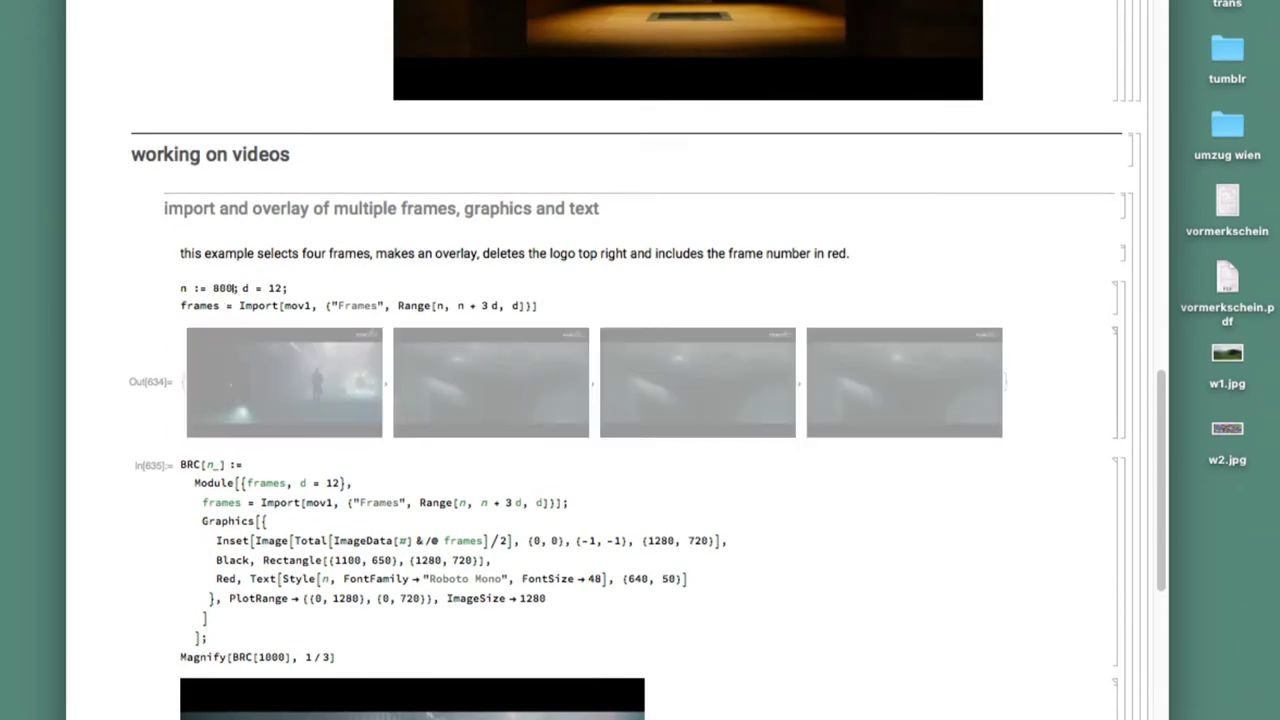
key("shift+Return")
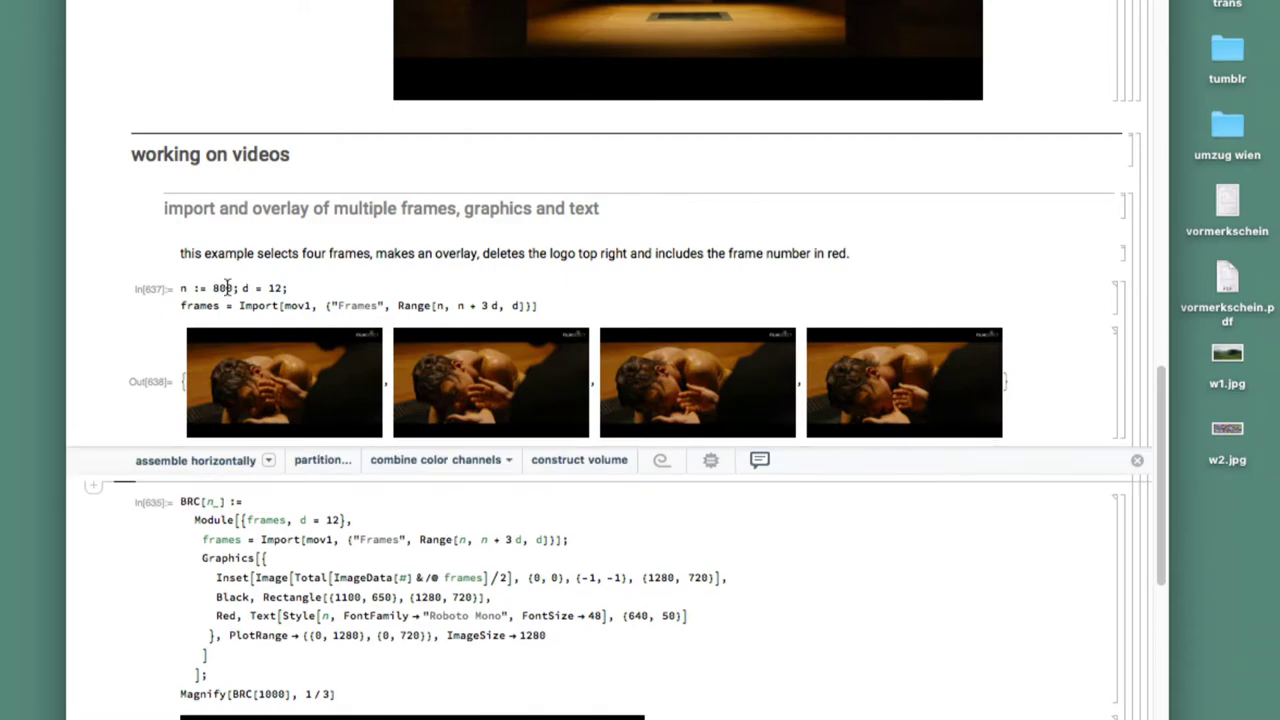
scroll(228, 288, "down", 5)
left_click(350, 308)
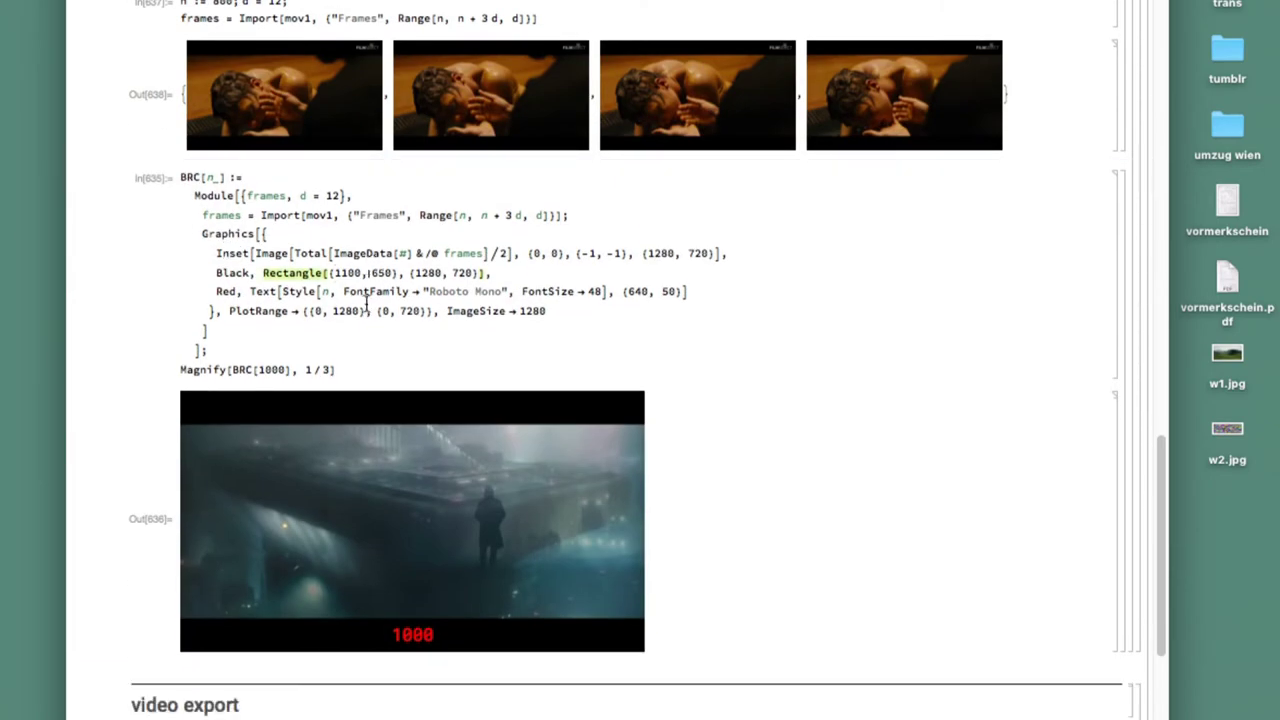
key("shift+Return")
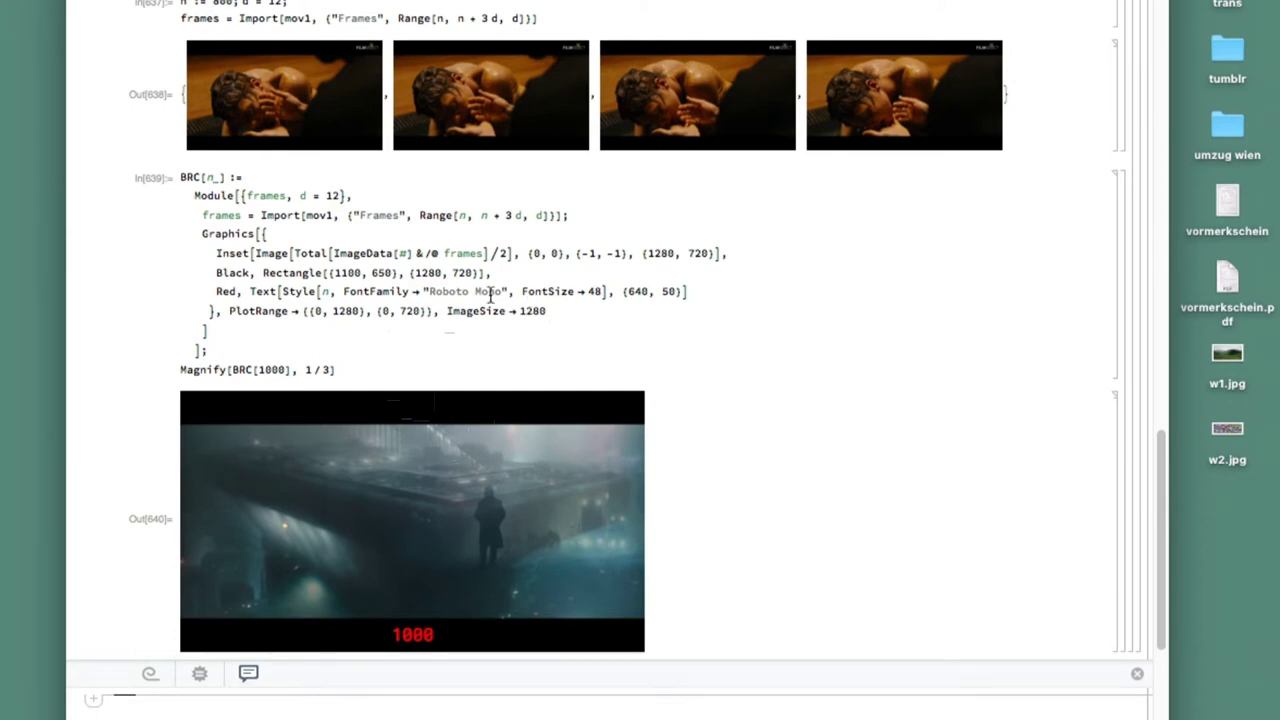
Change the call to BRC[800] to render the overlay labelled 800
scroll(490, 294, "down", 3)
scroll(490, 296, "up", 3)
left_click(268, 369)
double_click(272, 369)
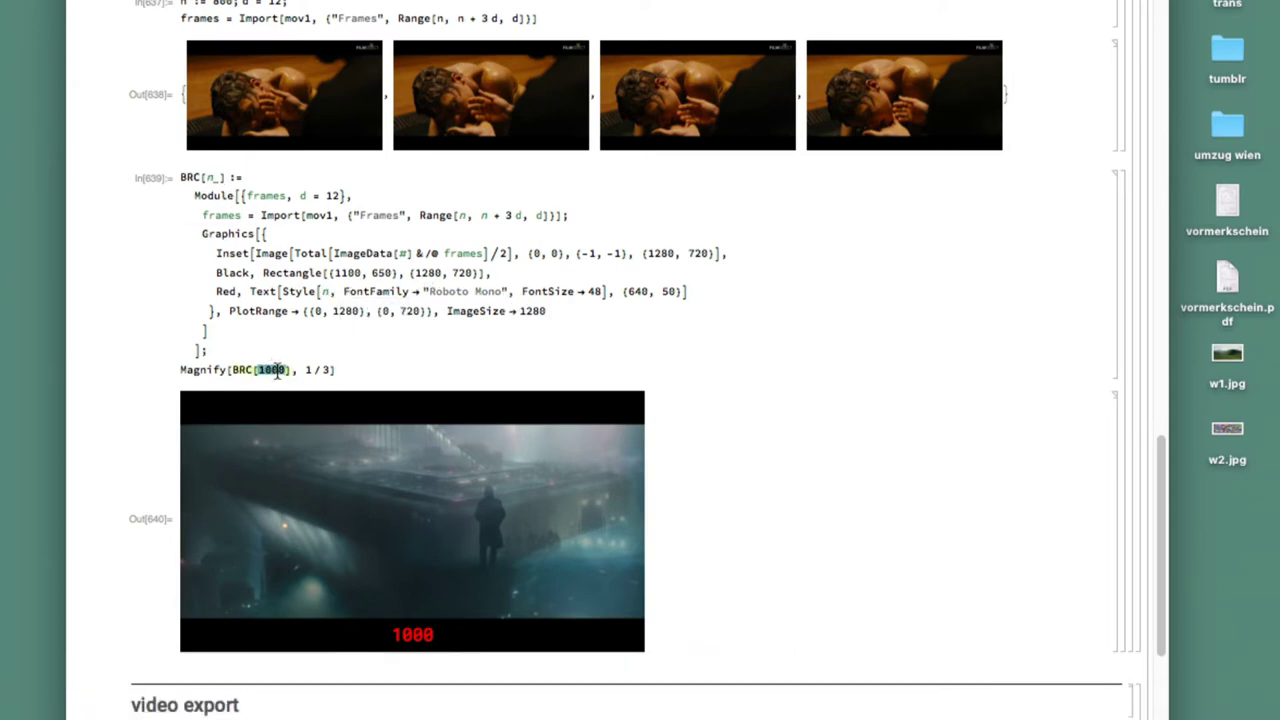
type("800")
key("shift+Return")
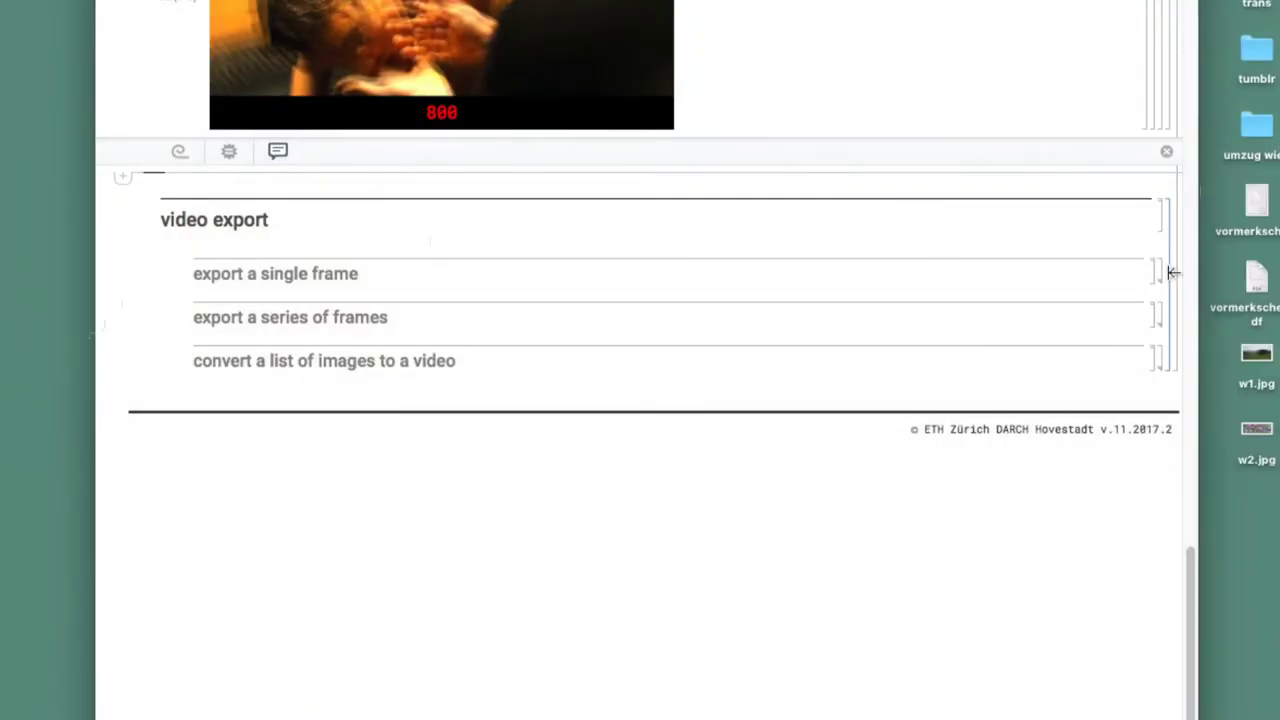
Expand 'export a single frame' and run dir = SystemDialogInput["Directory"]
double_click(1160, 272)
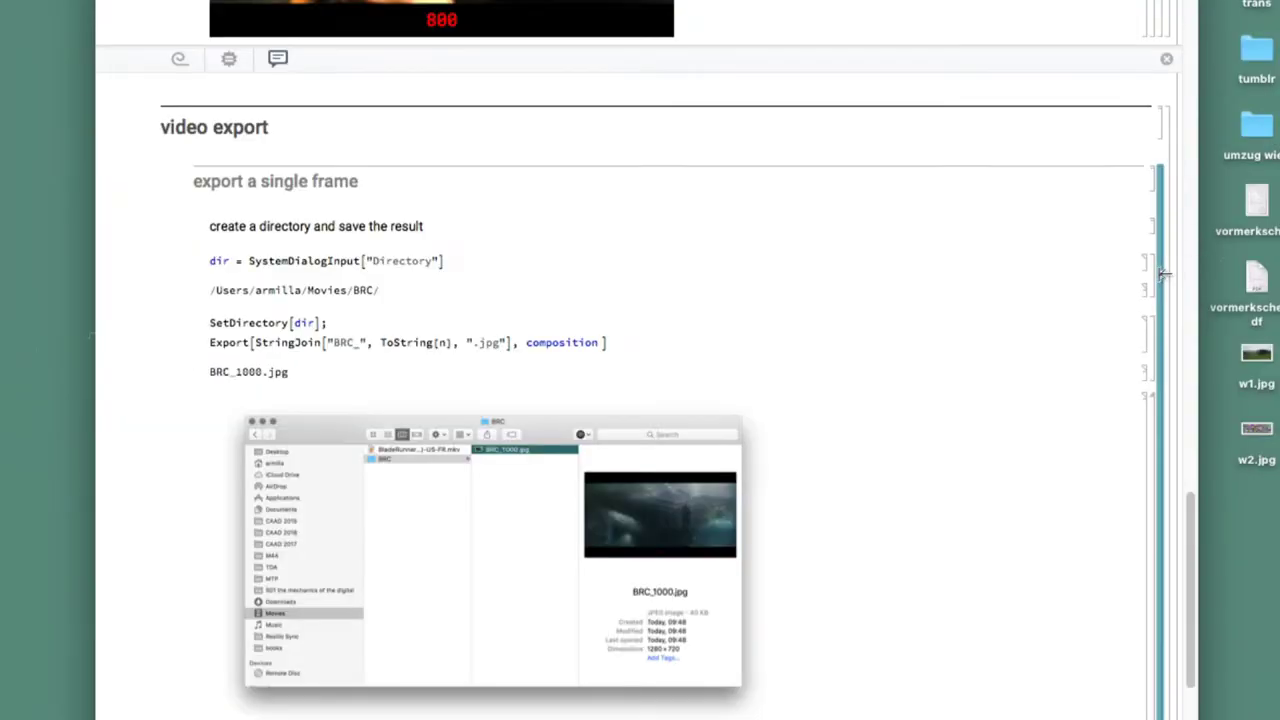
left_click(478, 264)
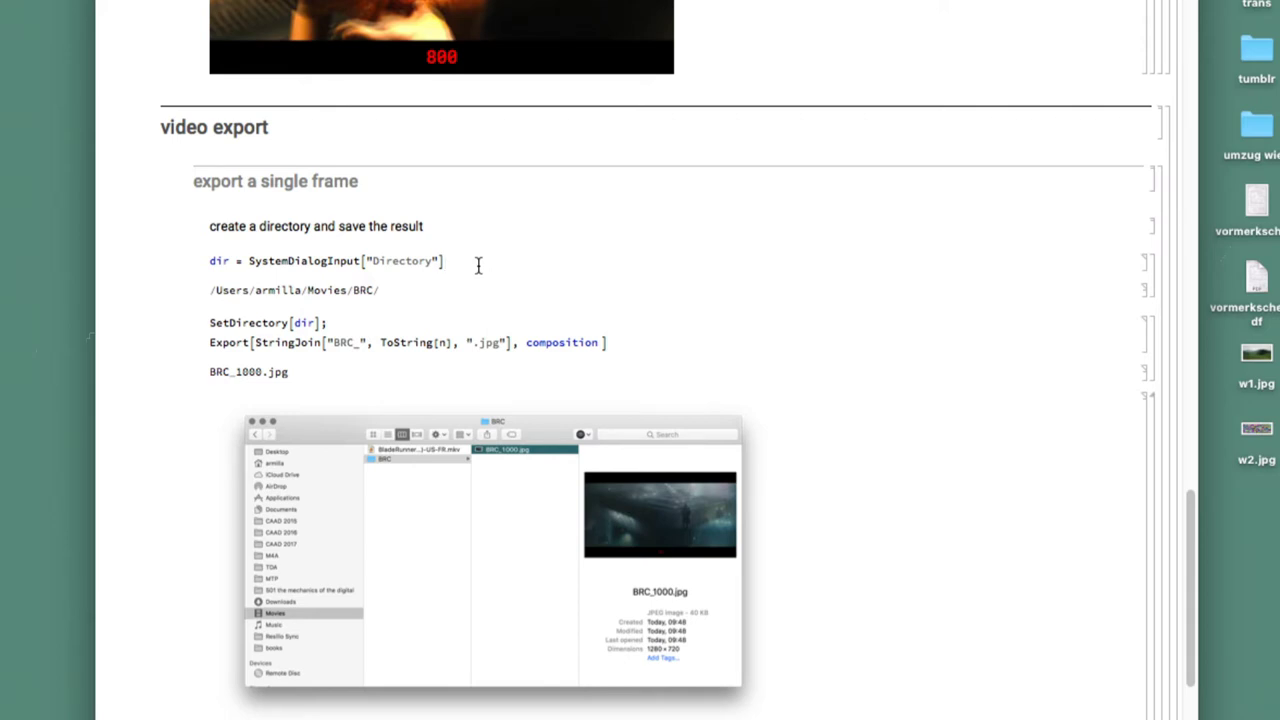
key("shift+Return")
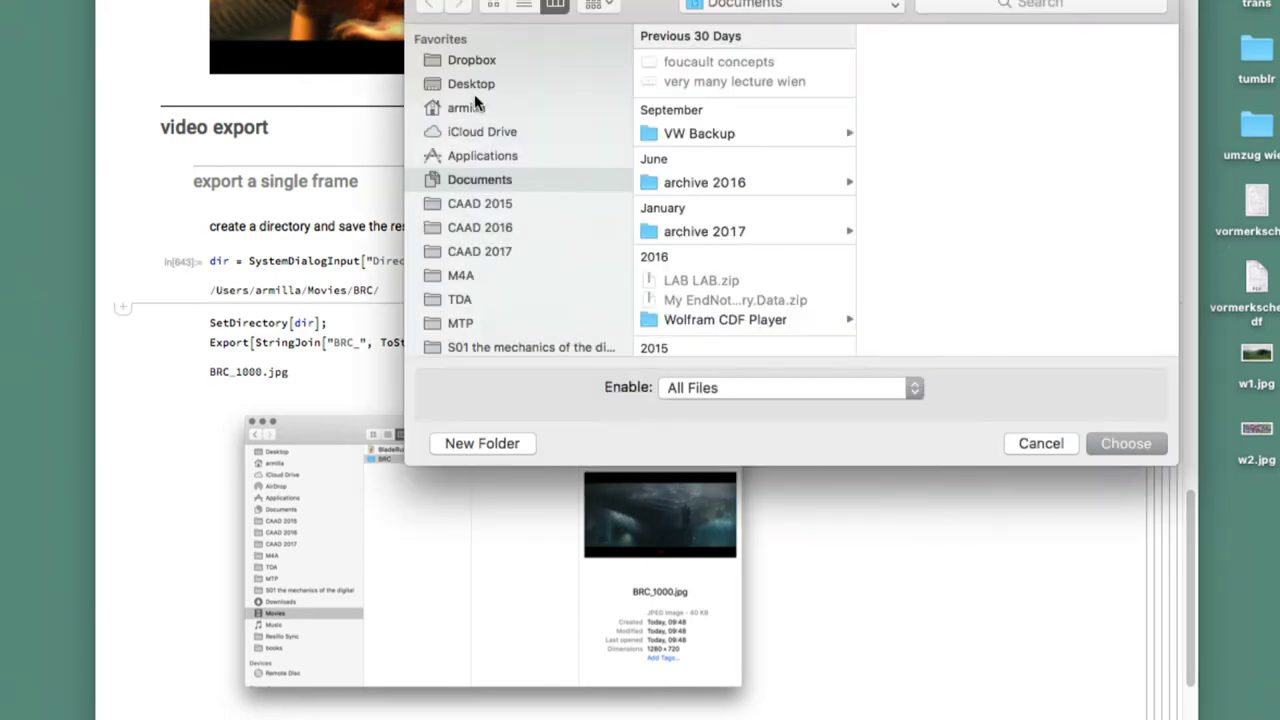
Create a 'first movie' folder on the Desktop and choose it as the directory
left_click(473, 88)
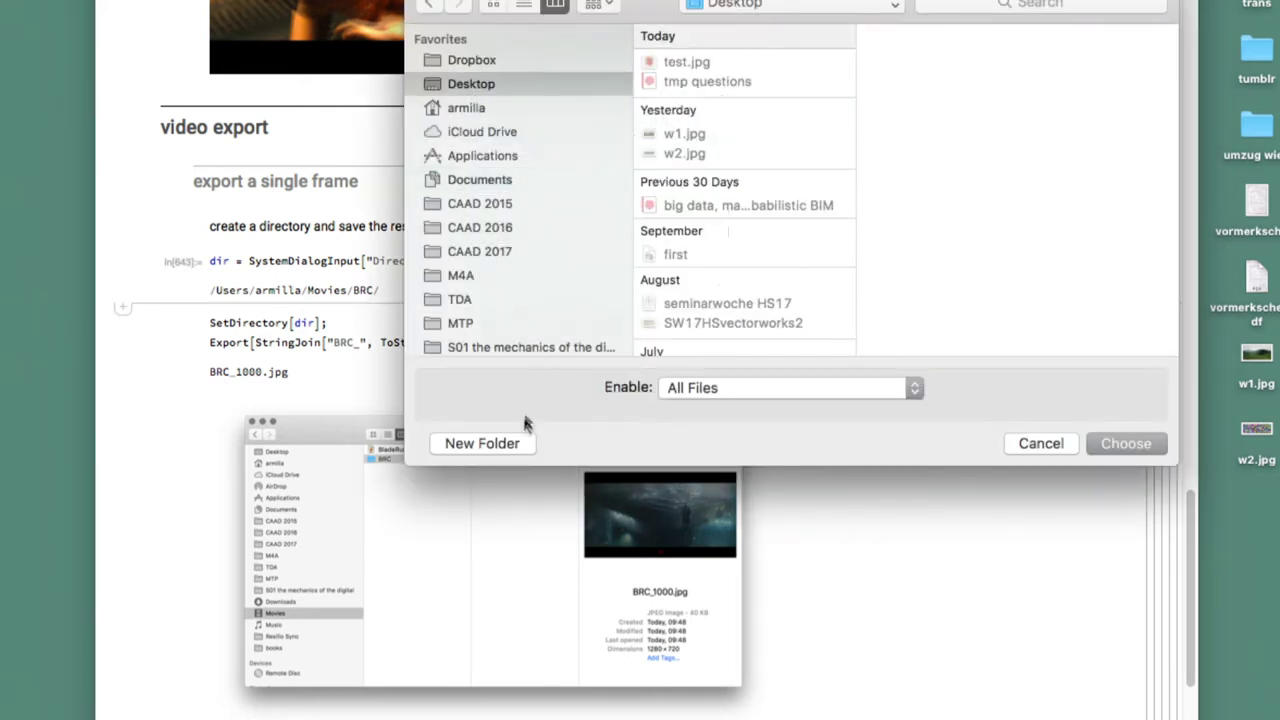
left_click(510, 445)
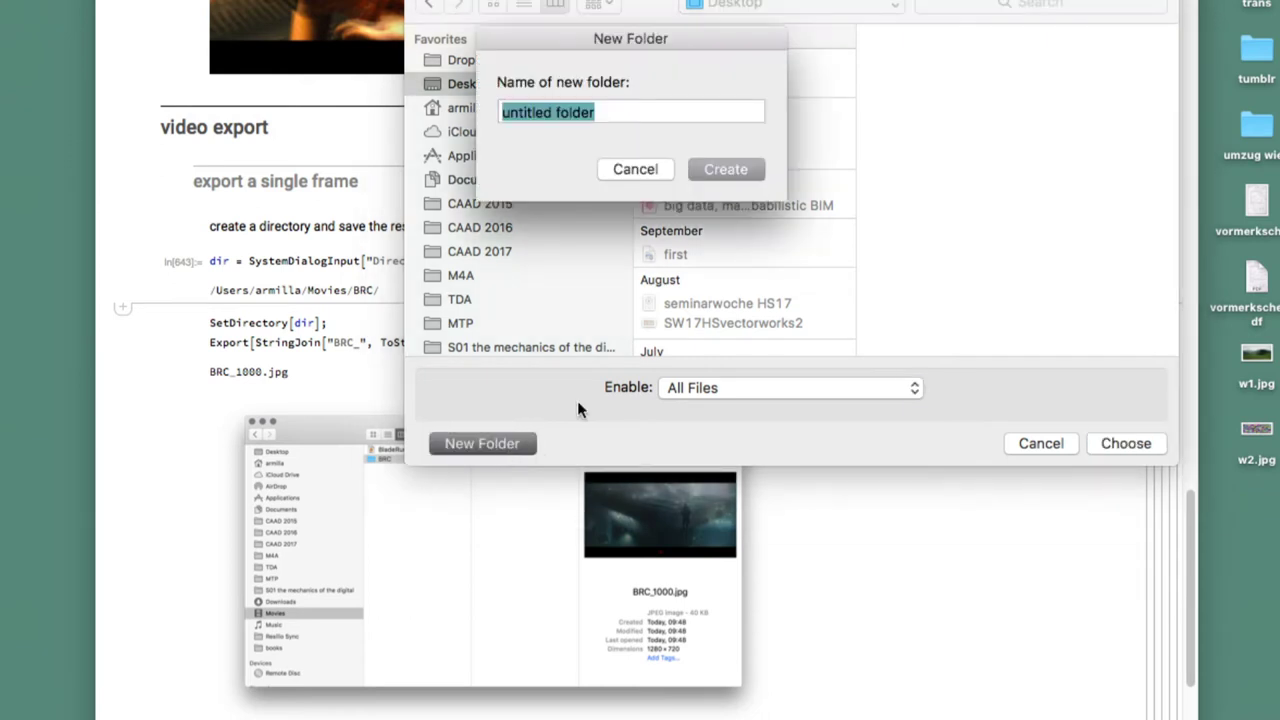
type("first")
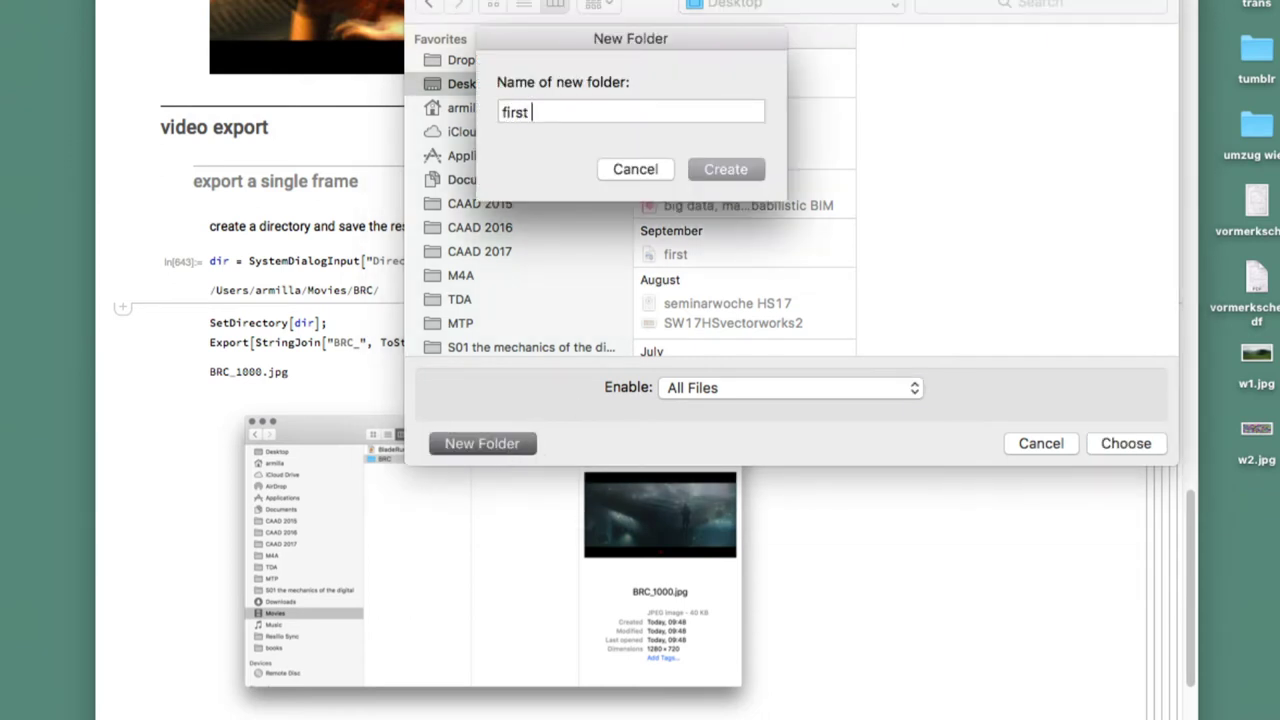
type(" movei")
key("Return")
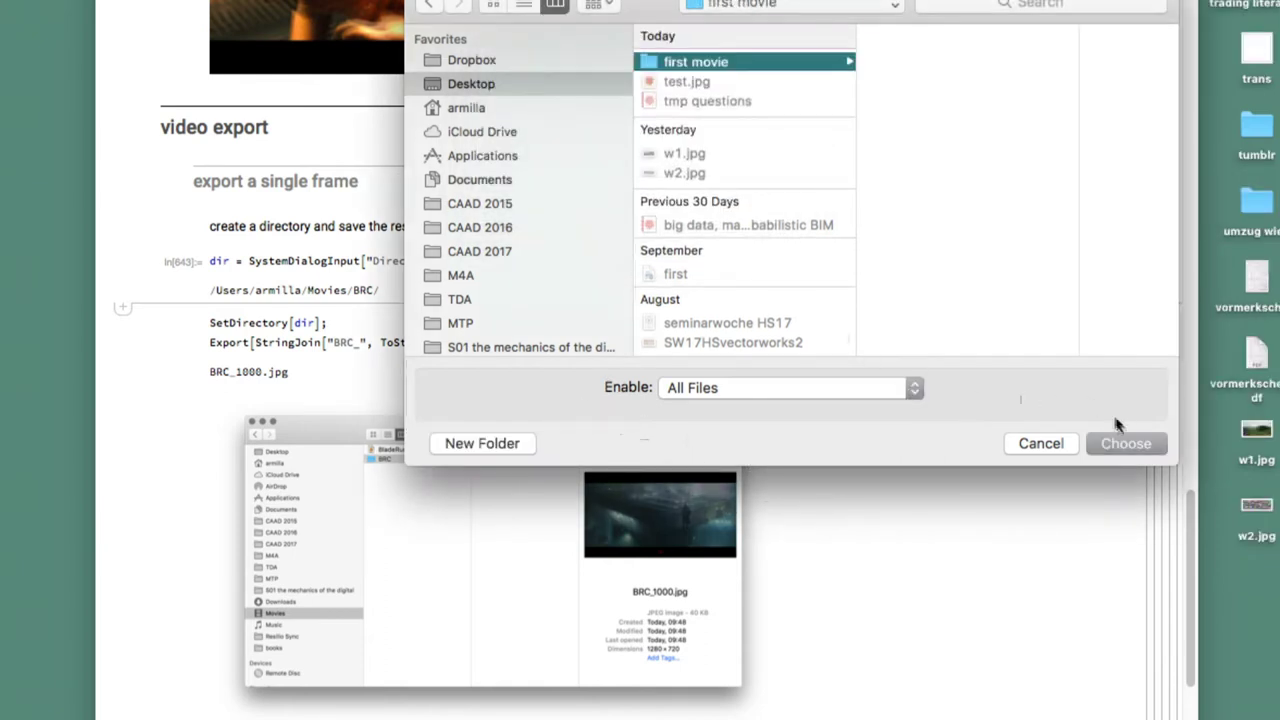
left_click(1122, 437)
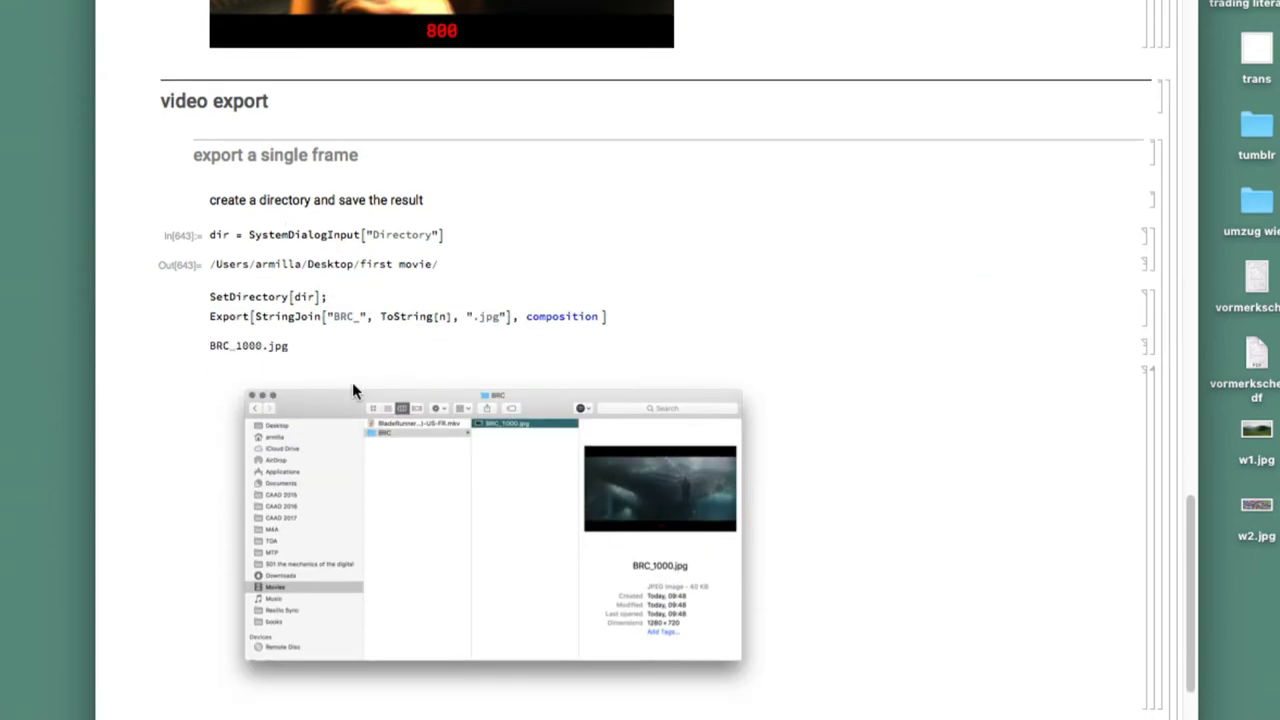
Swap BRC[800] into the Export line, writing BRC_800.jpg to the first movie folder, then switch to Finder
scroll(538, 224, "up", 10)
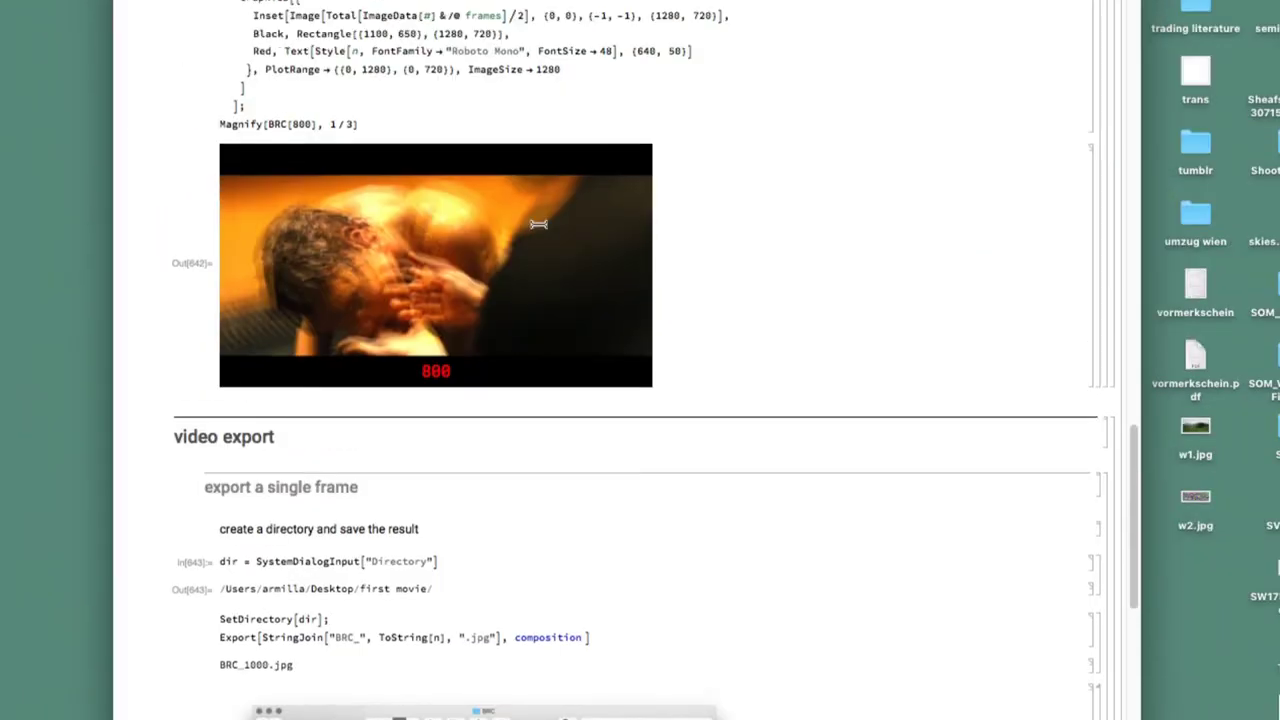
scroll(395, 151, "down", 5)
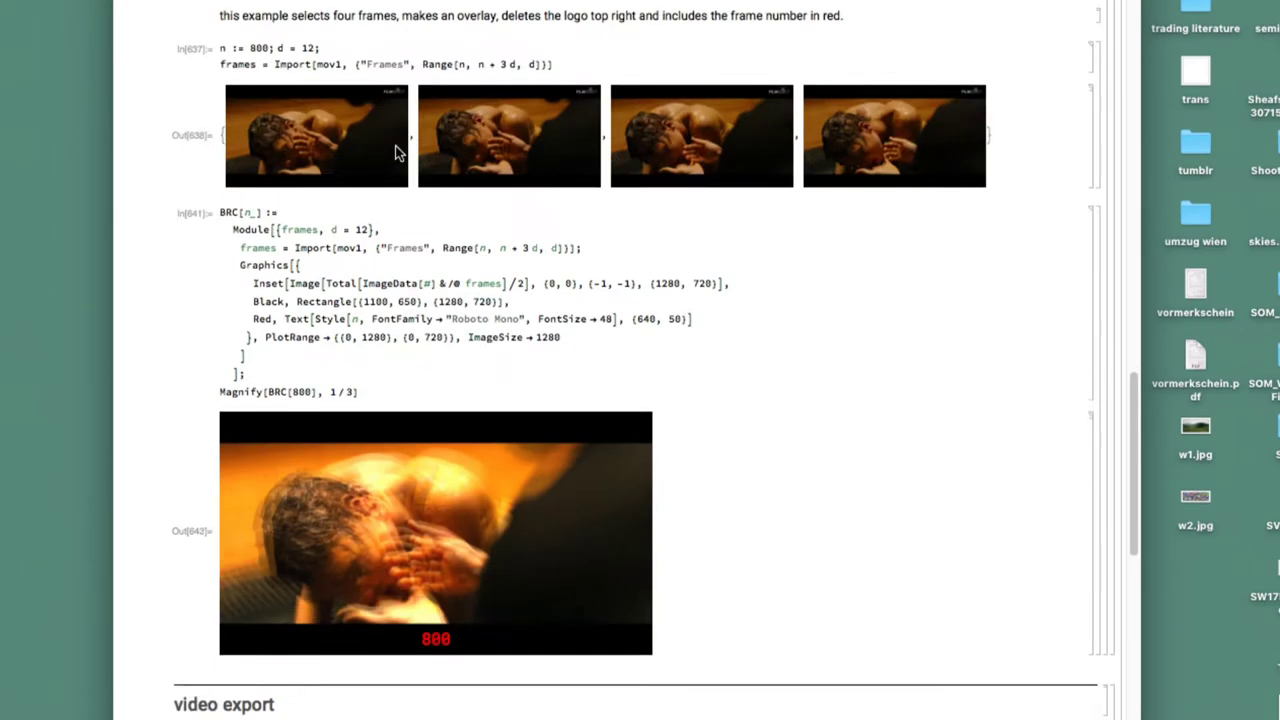
scroll(275, 118, "up", 2)
left_click_drag(311, 270, 270, 268)
key("super+c")
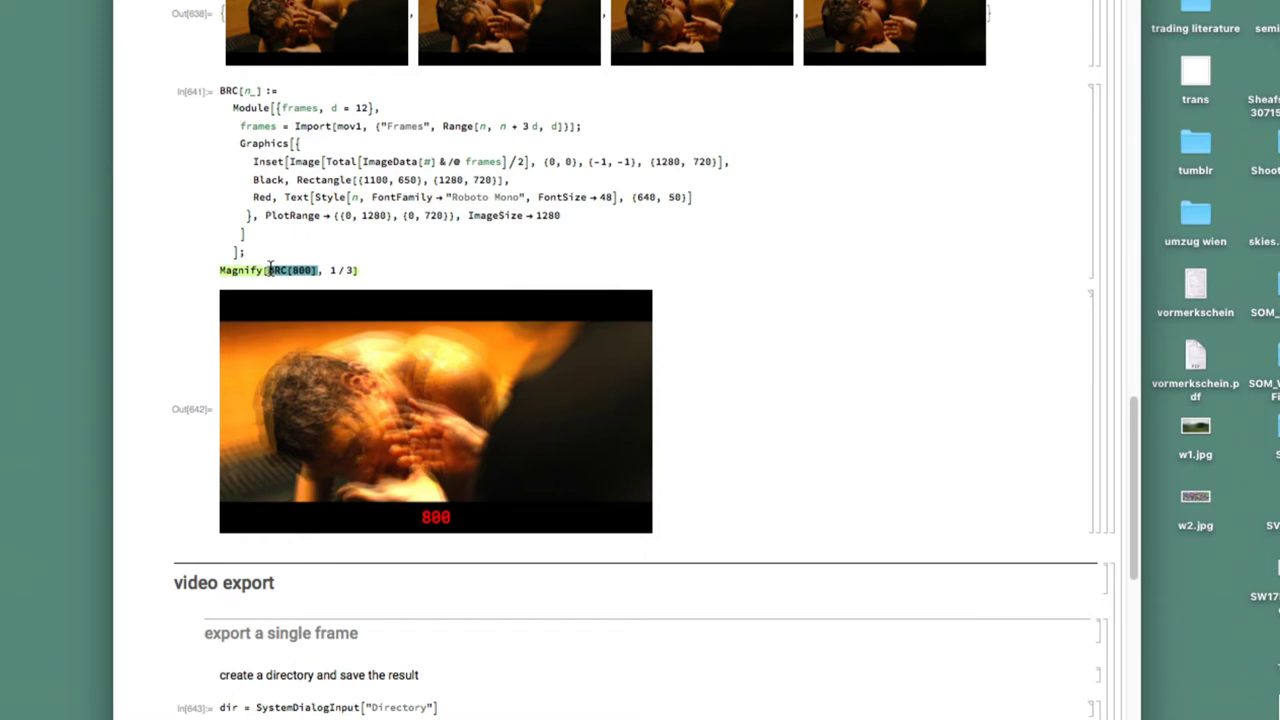
scroll(447, 305, "down", 6)
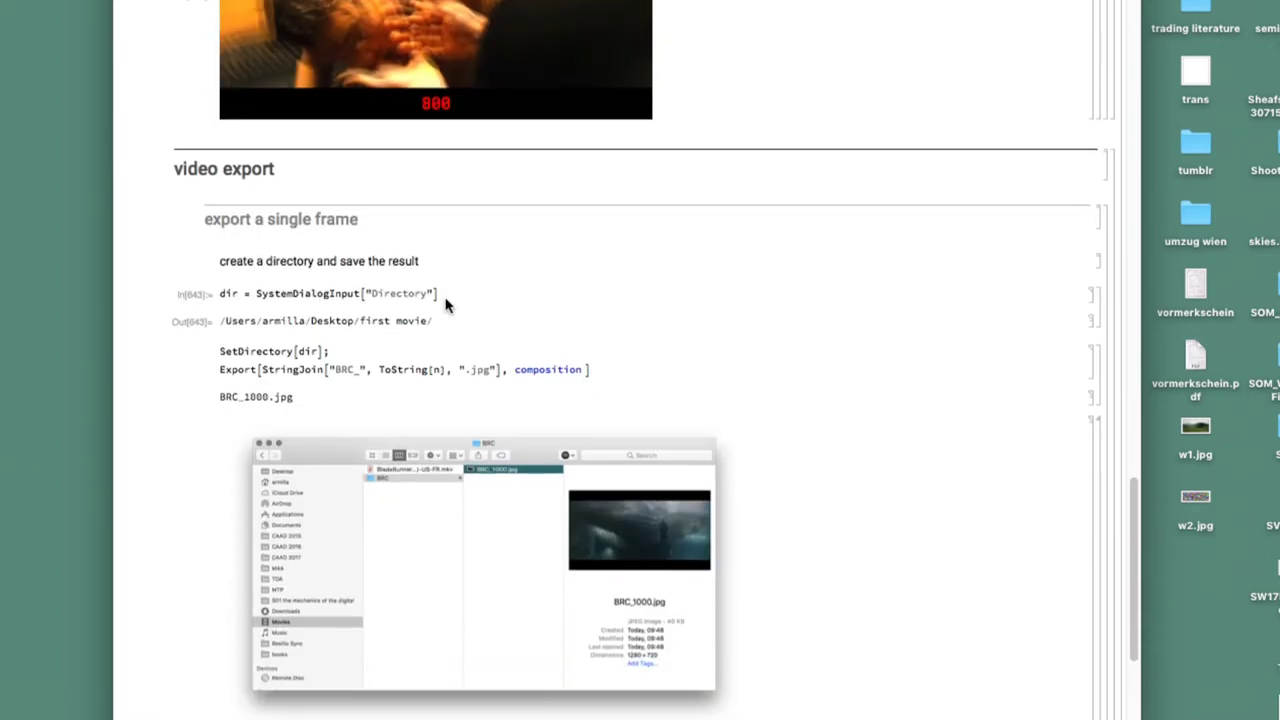
double_click(543, 369)
key("super+v")
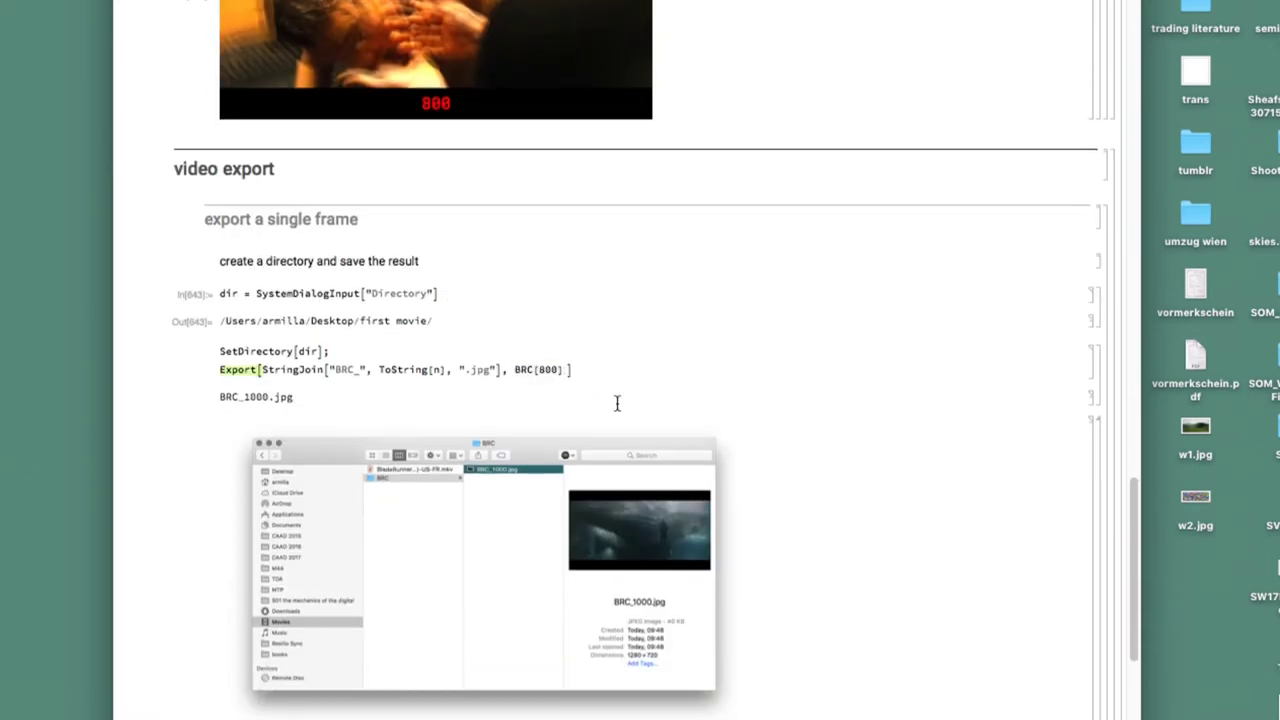
key("shift+Return")
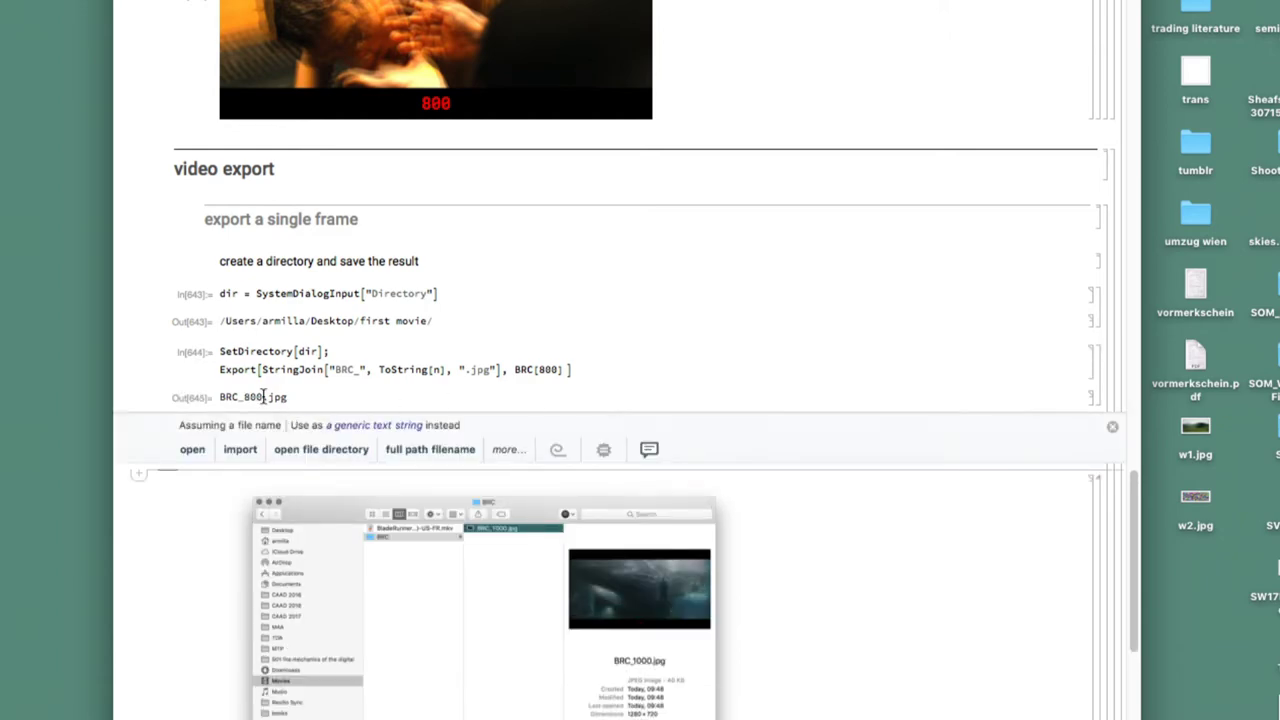
key("super+Tab")
key("Tab")
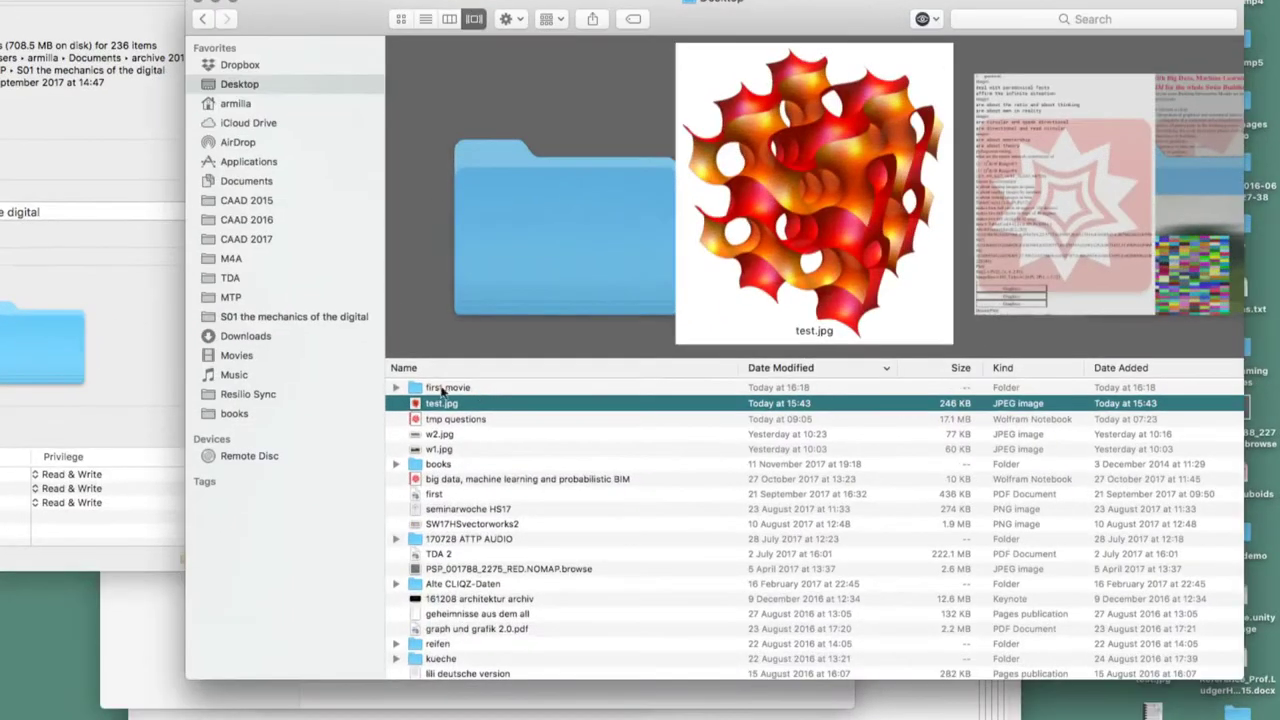
Open the first movie folder and view BRC_800.jpg in Preview
double_click(455, 388)
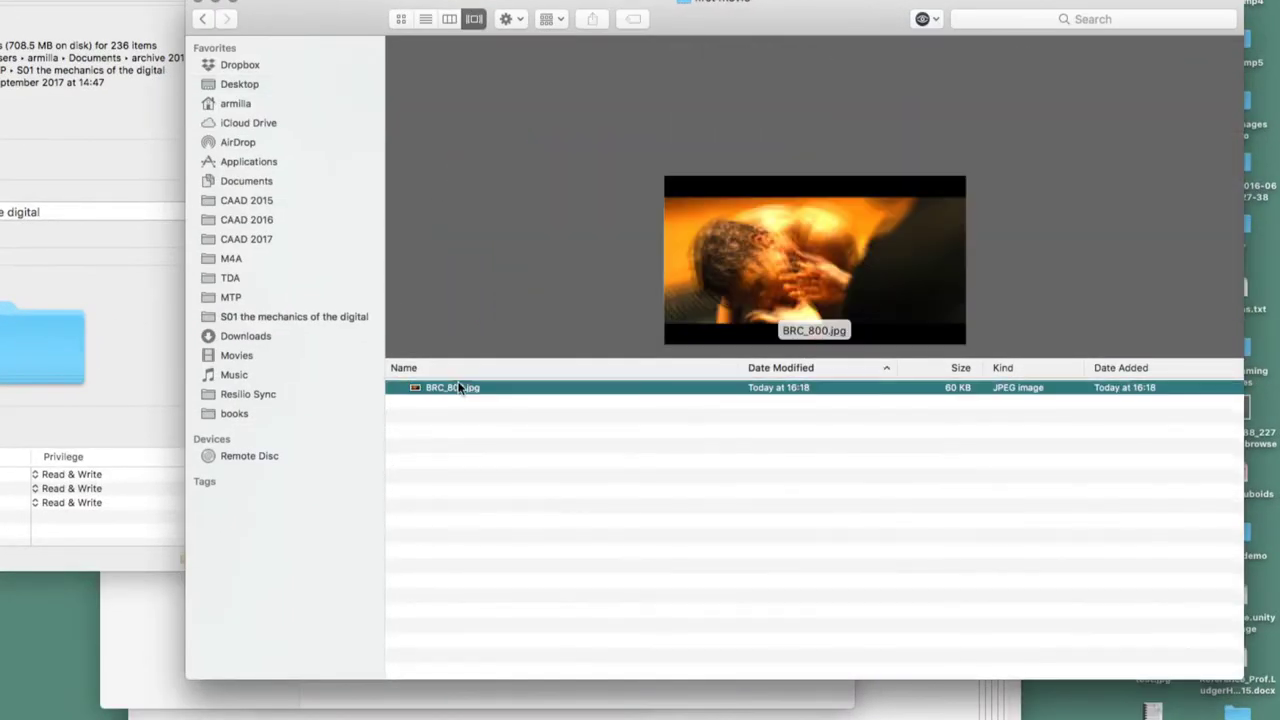
double_click(440, 388)
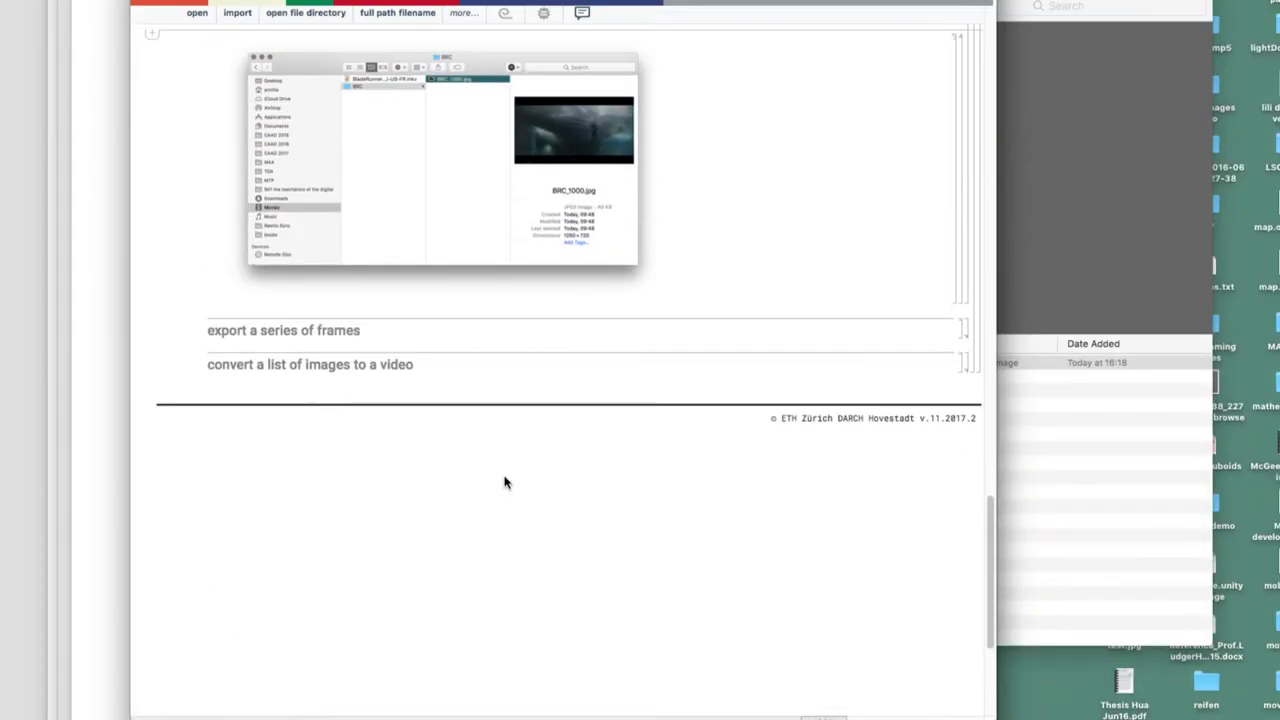
Change the frame range to Range[1000, 1040, 1] and export those frames as BRC JPEGs
double_click(968, 328)
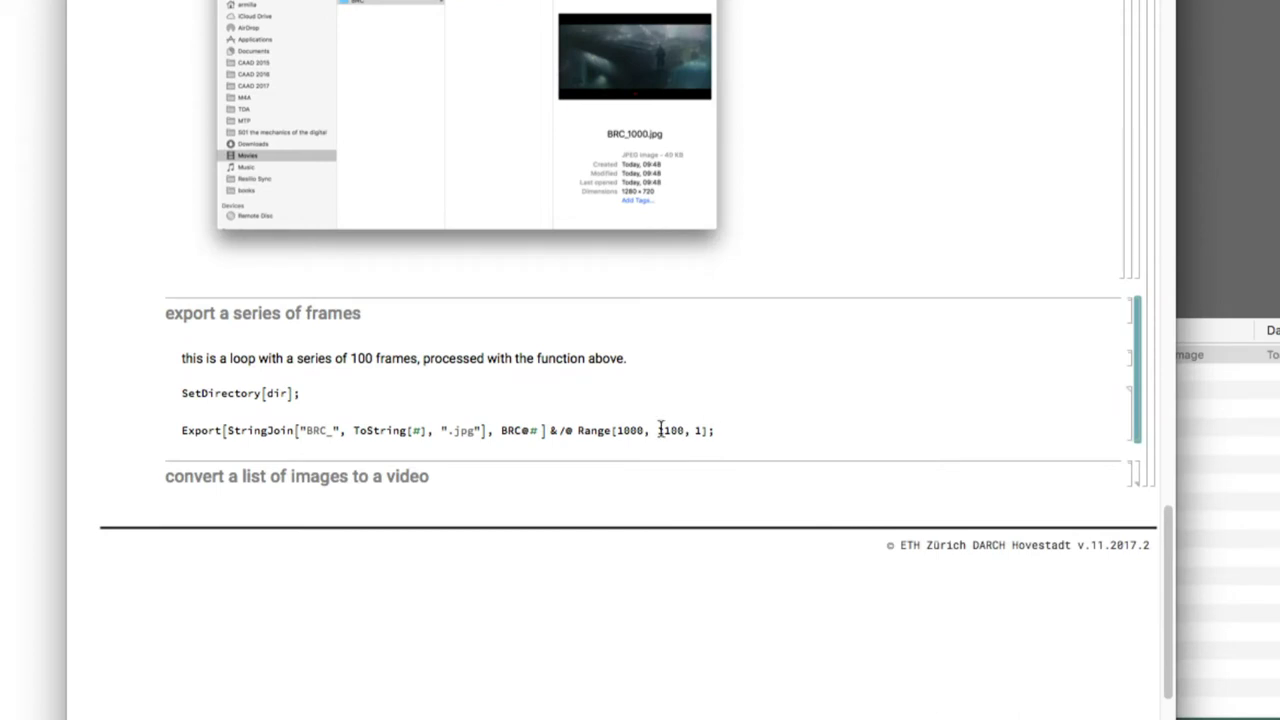
left_click(726, 433)
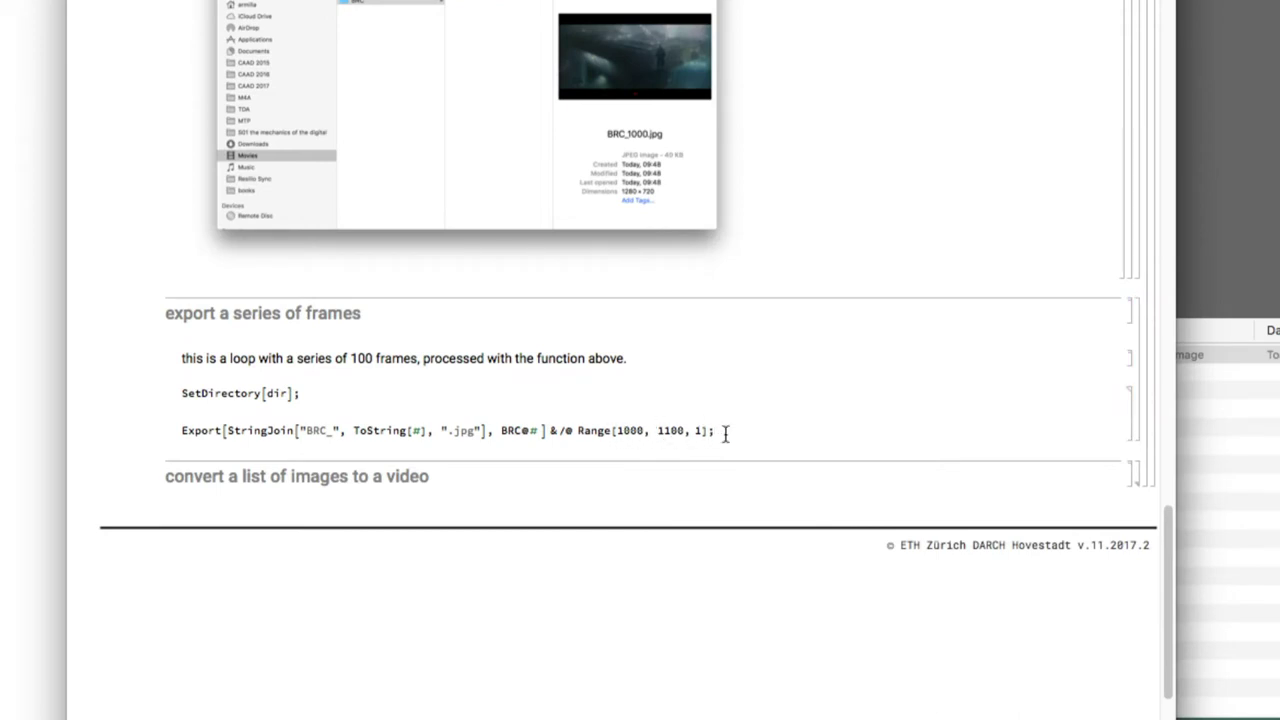
left_click(673, 430)
key("BackSpace")
type("4")
key("shift+Return")
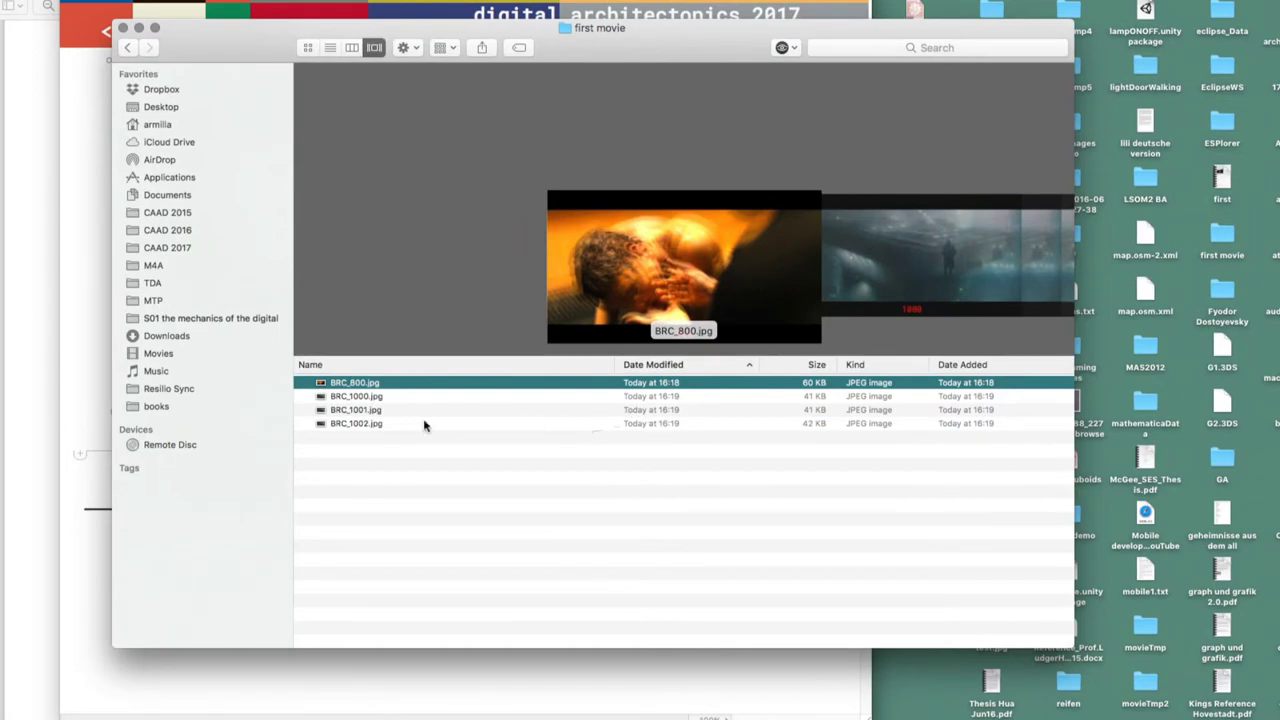
Select BRC_1002.jpg and scroll through the exported frames up to BRC_1040.jpg in Cover Flow
left_click(424, 423)
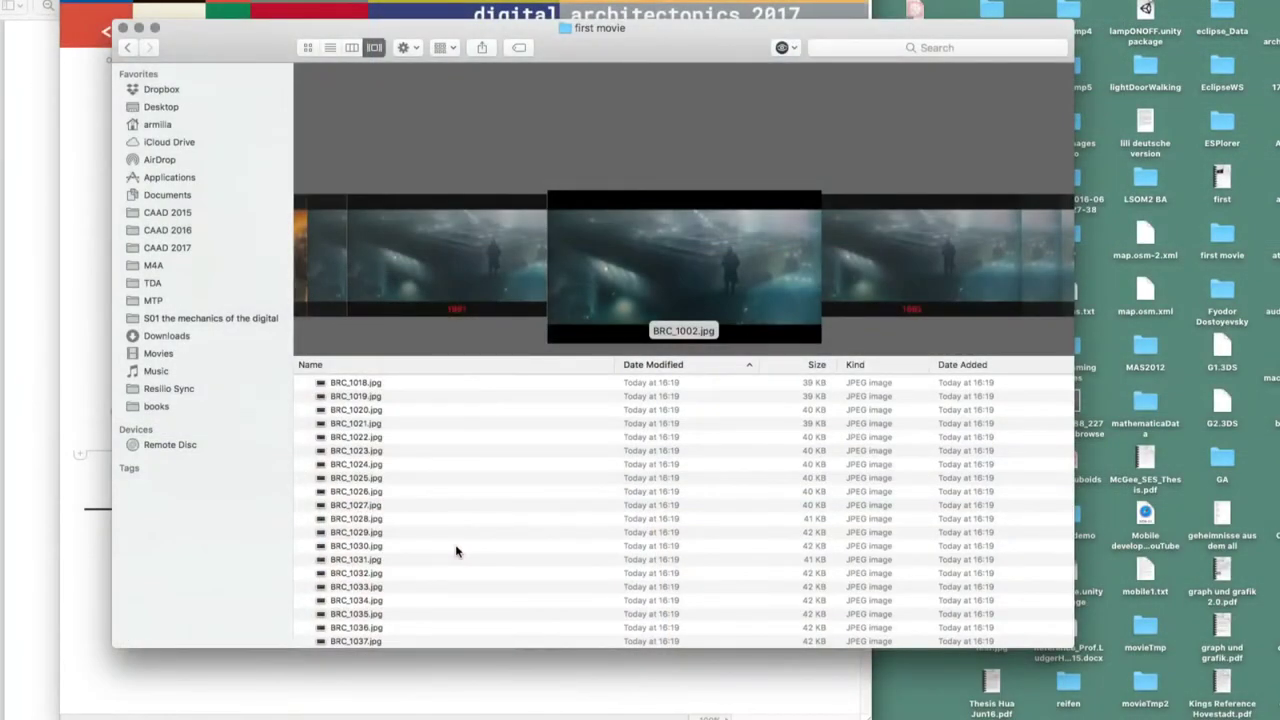
scroll(456, 548, "down", 3)
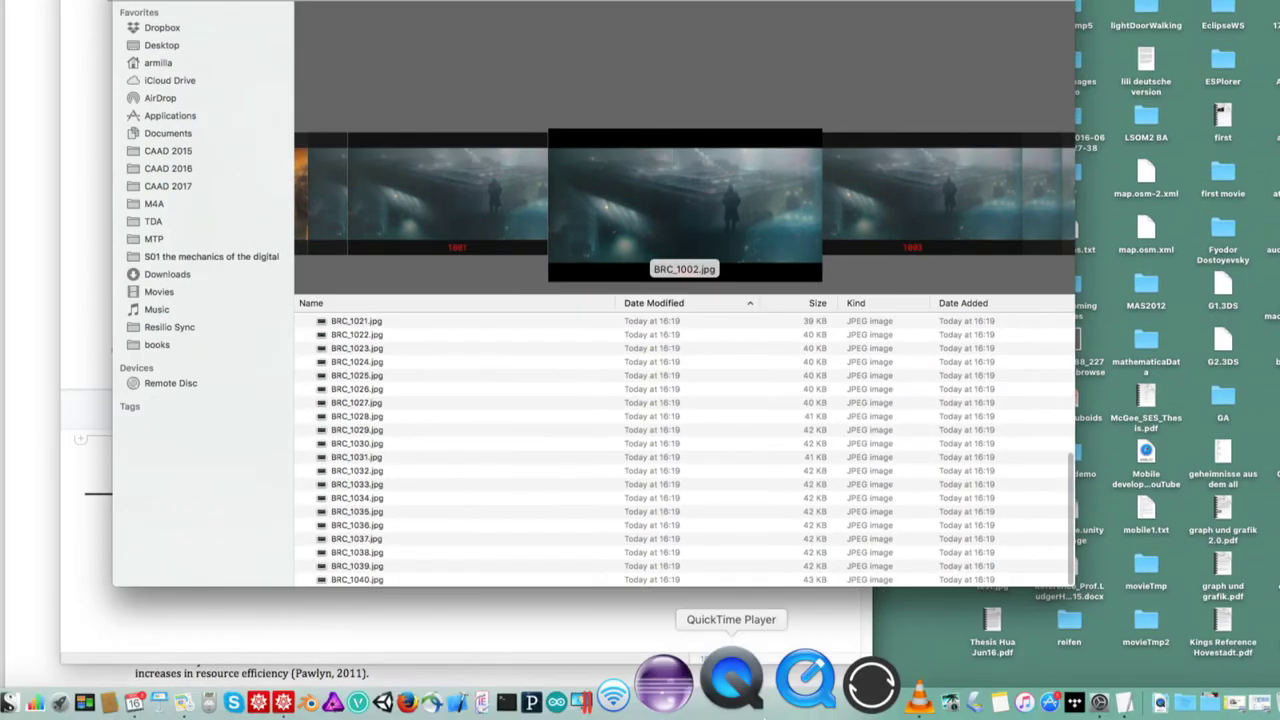
In QuickTime Player 7, open the BRC frames from first movie as an image sequence
left_click(777, 688)
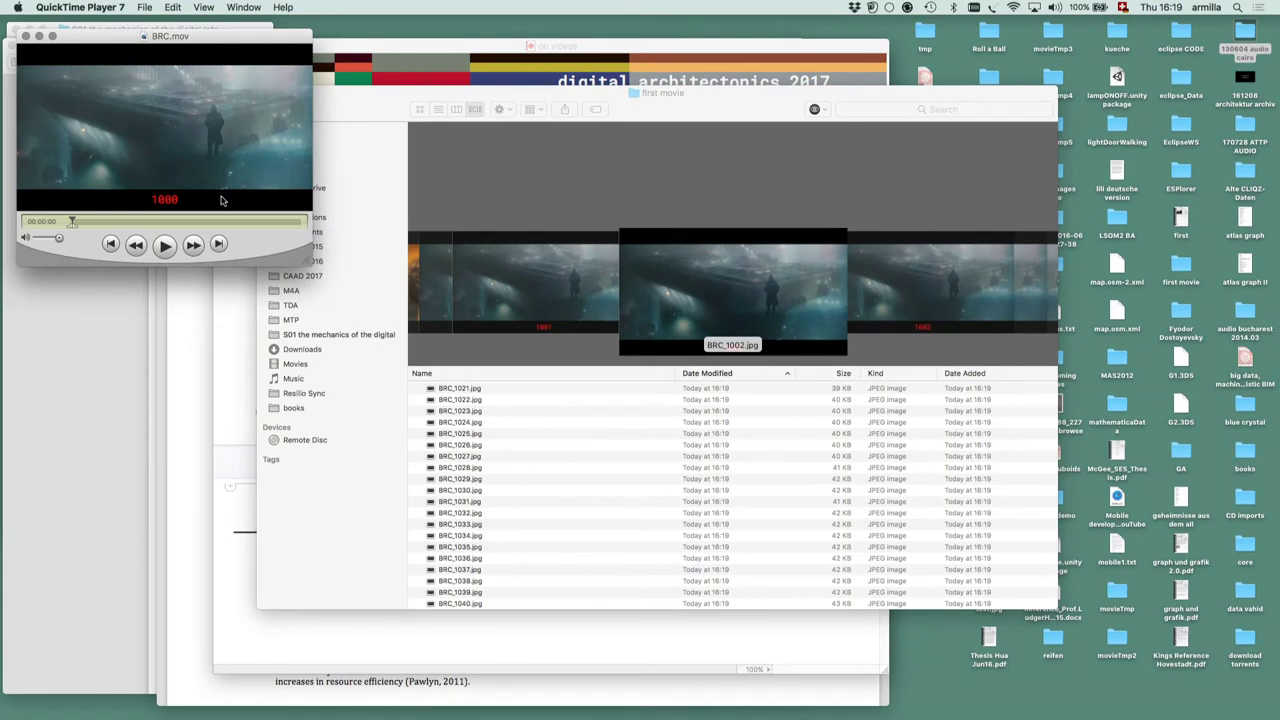
left_click(142, 8)
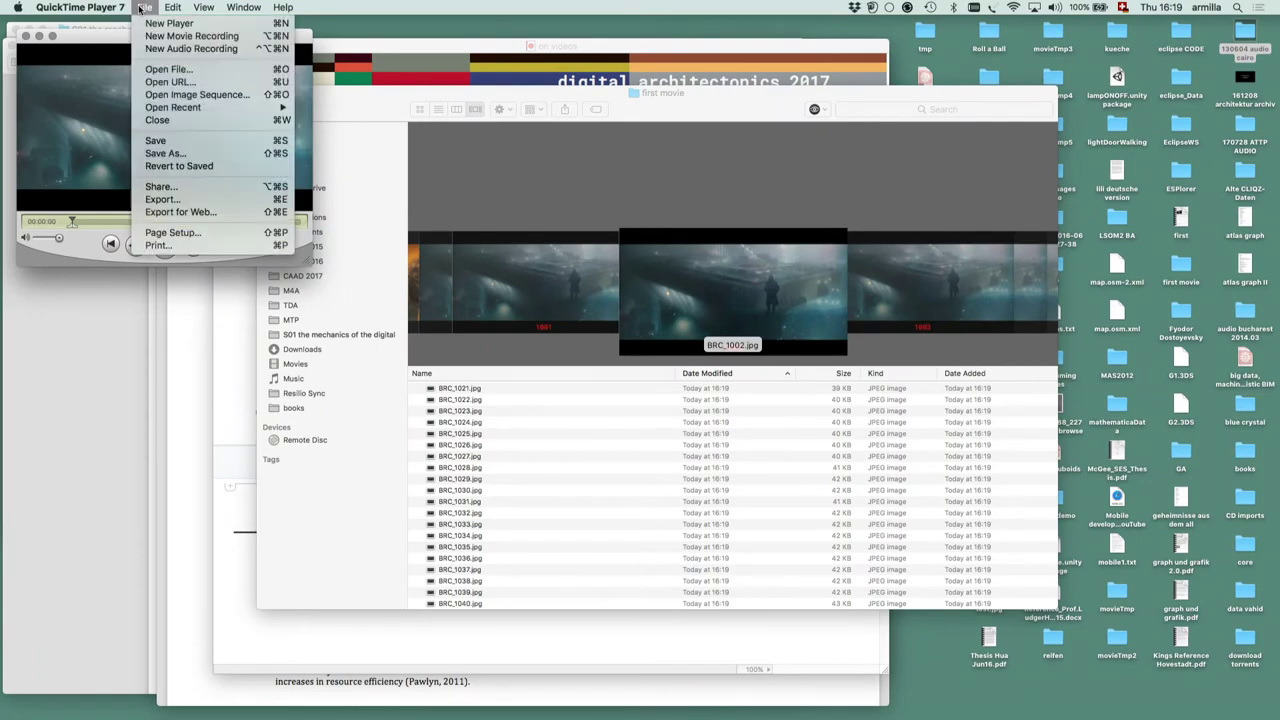
left_click(190, 95)
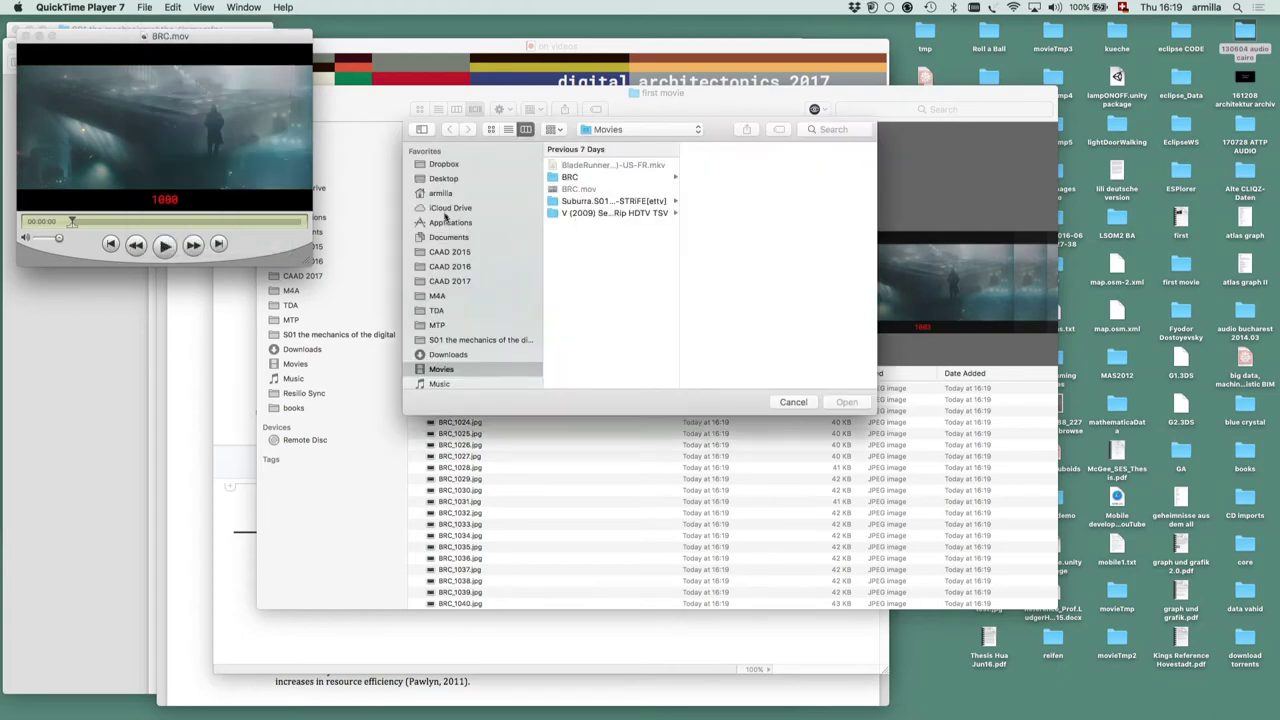
left_click(441, 180)
left_click(575, 166)
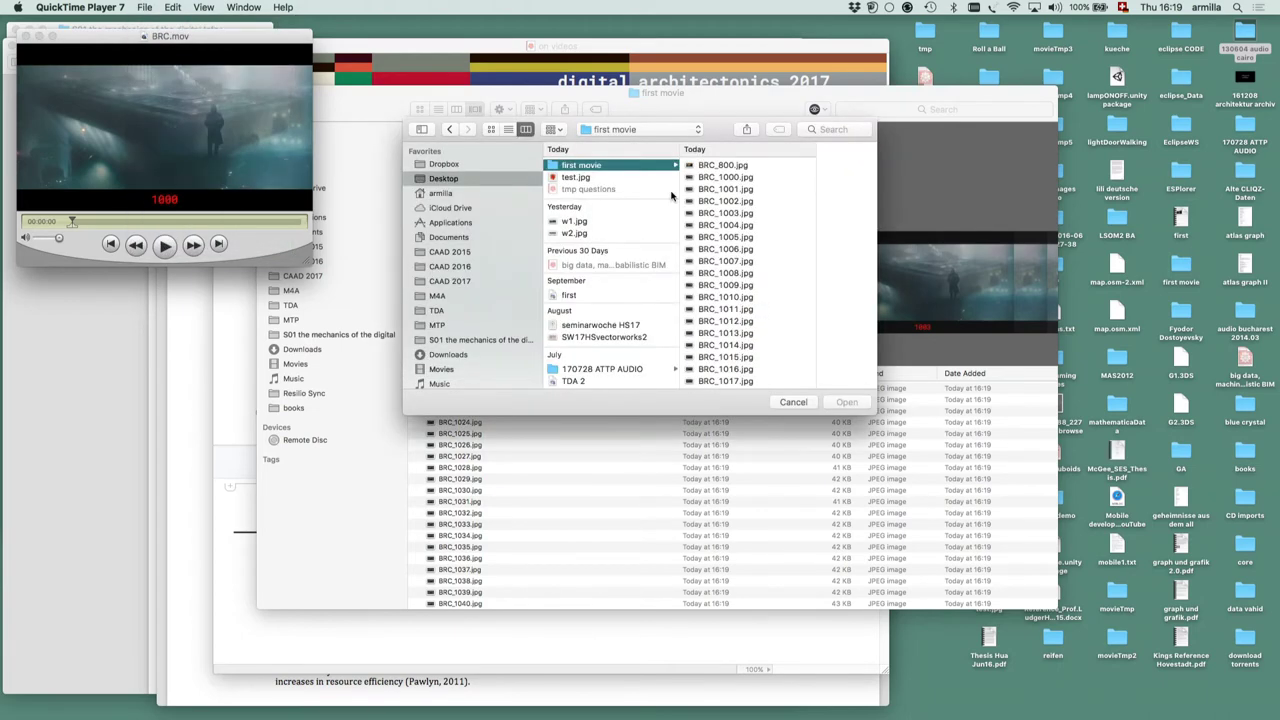
left_click(722, 166)
left_click(846, 402)
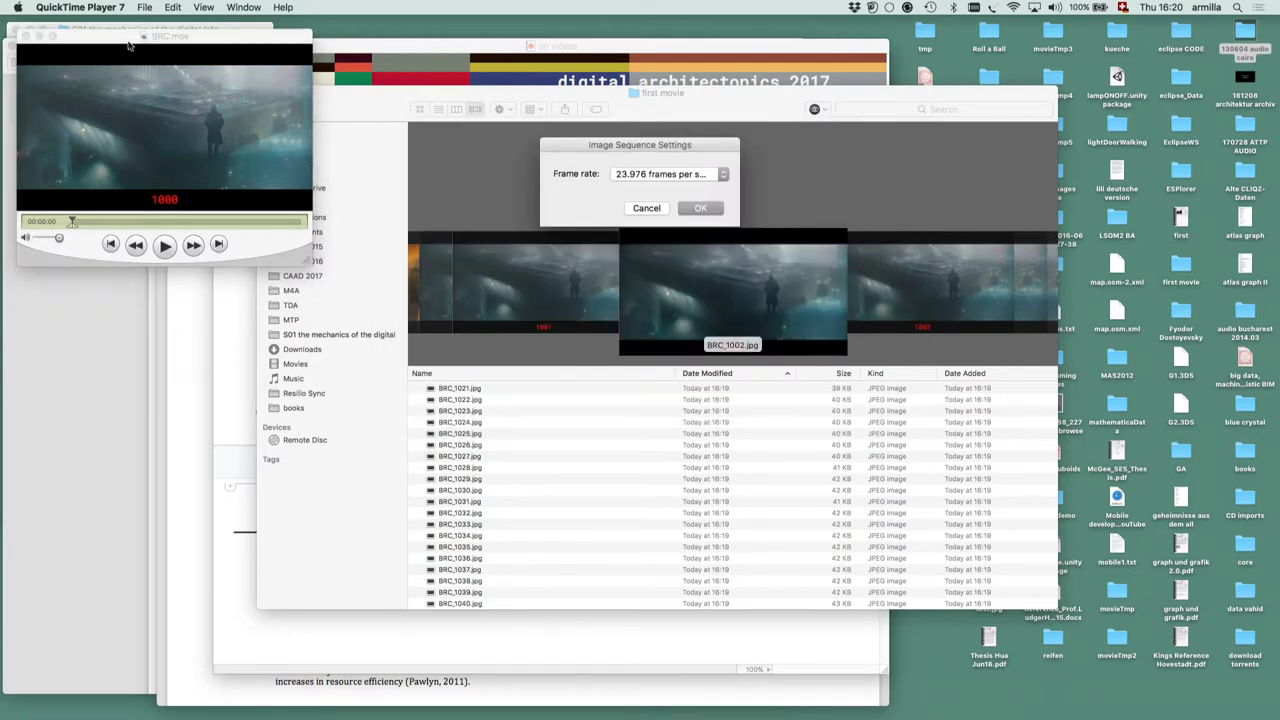
Accept 23.976 fps, play the frame movie through to 1040, then close it
left_click_drag(127, 44, 565, 284)
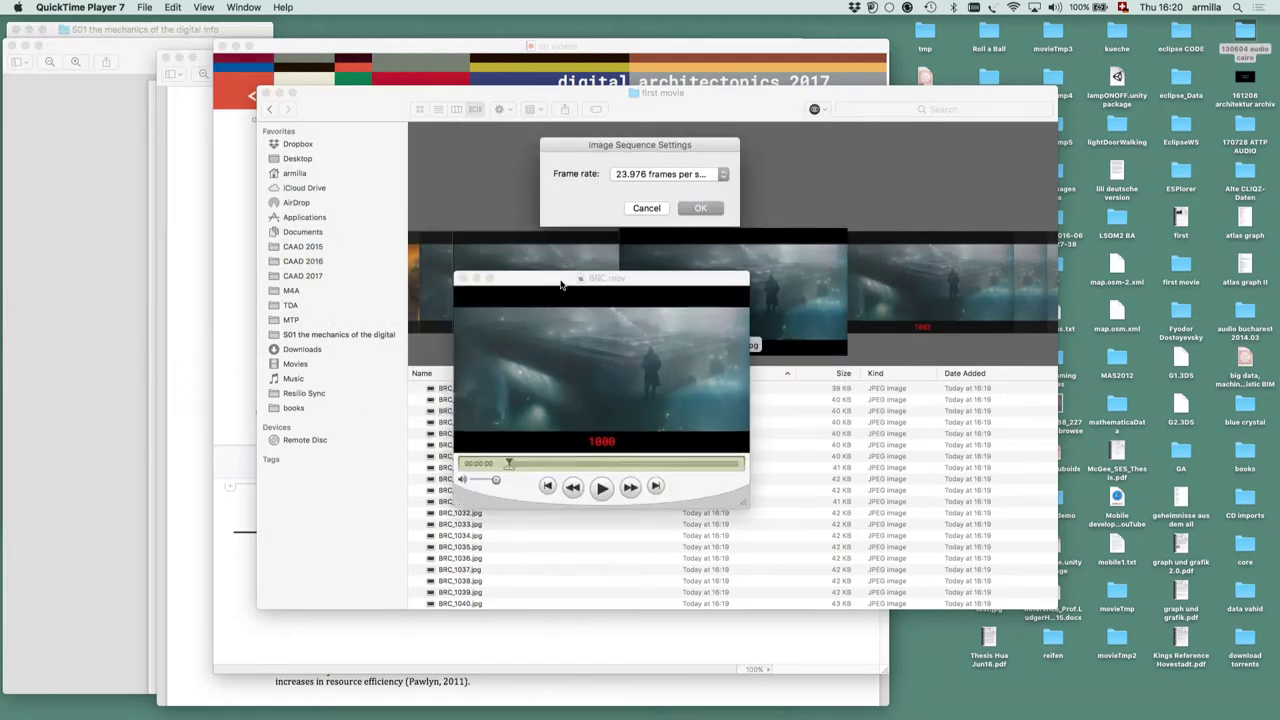
left_click(699, 208)
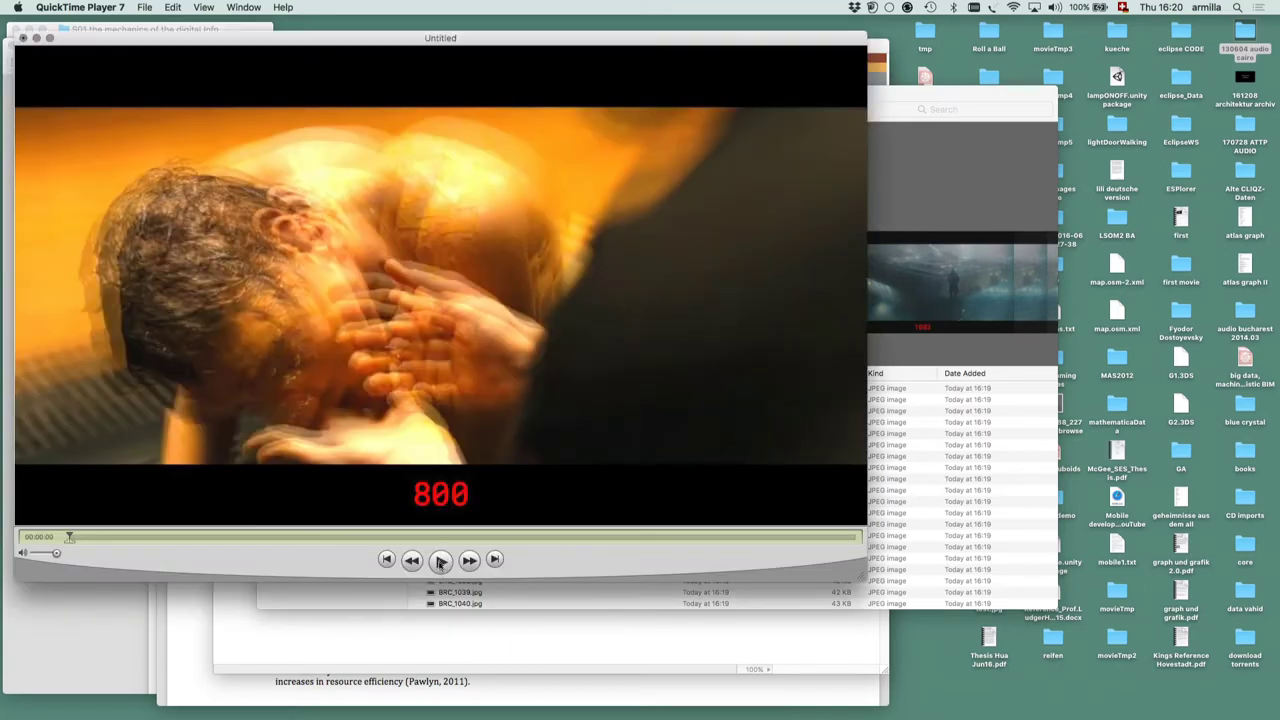
left_click(440, 565)
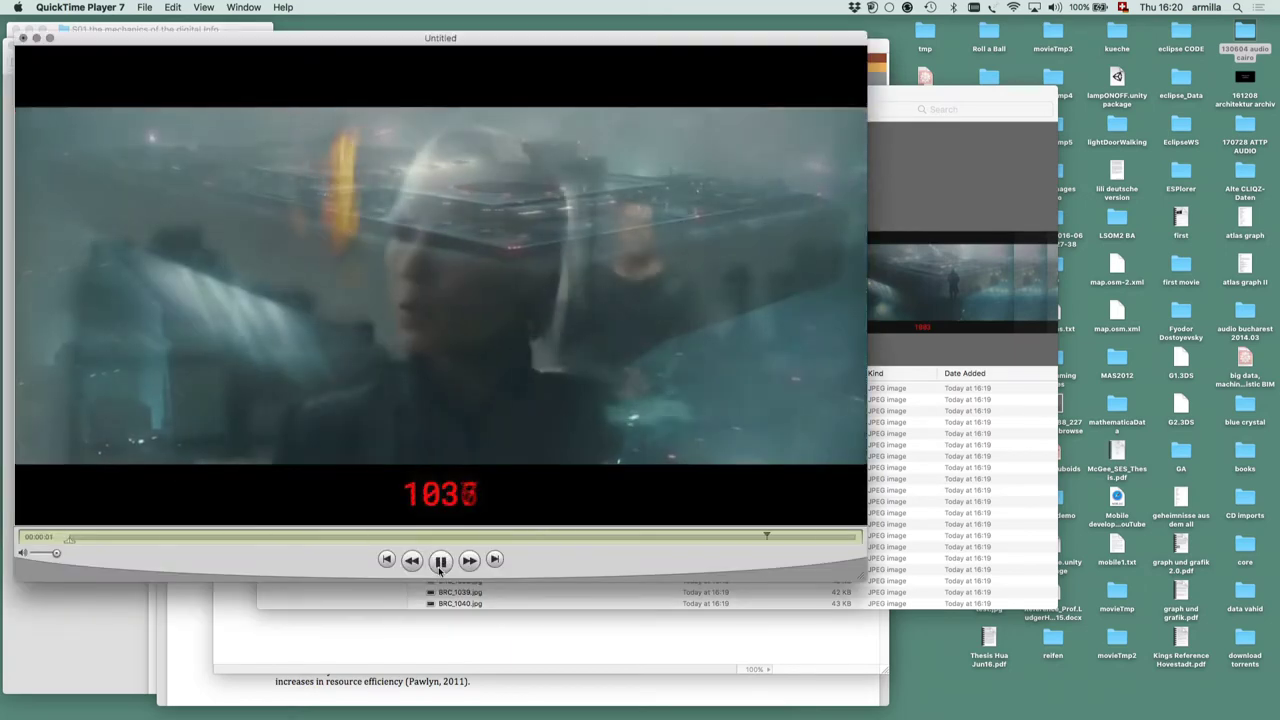
left_click(440, 562)
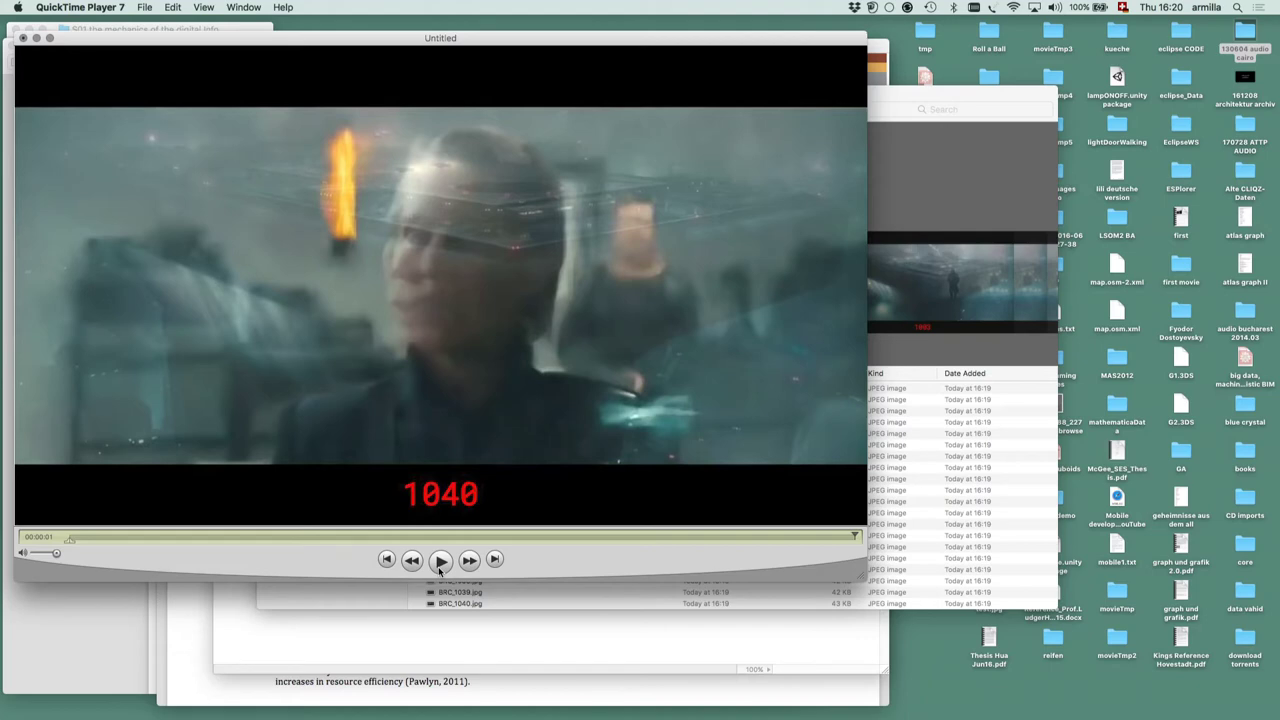
key("super+w")
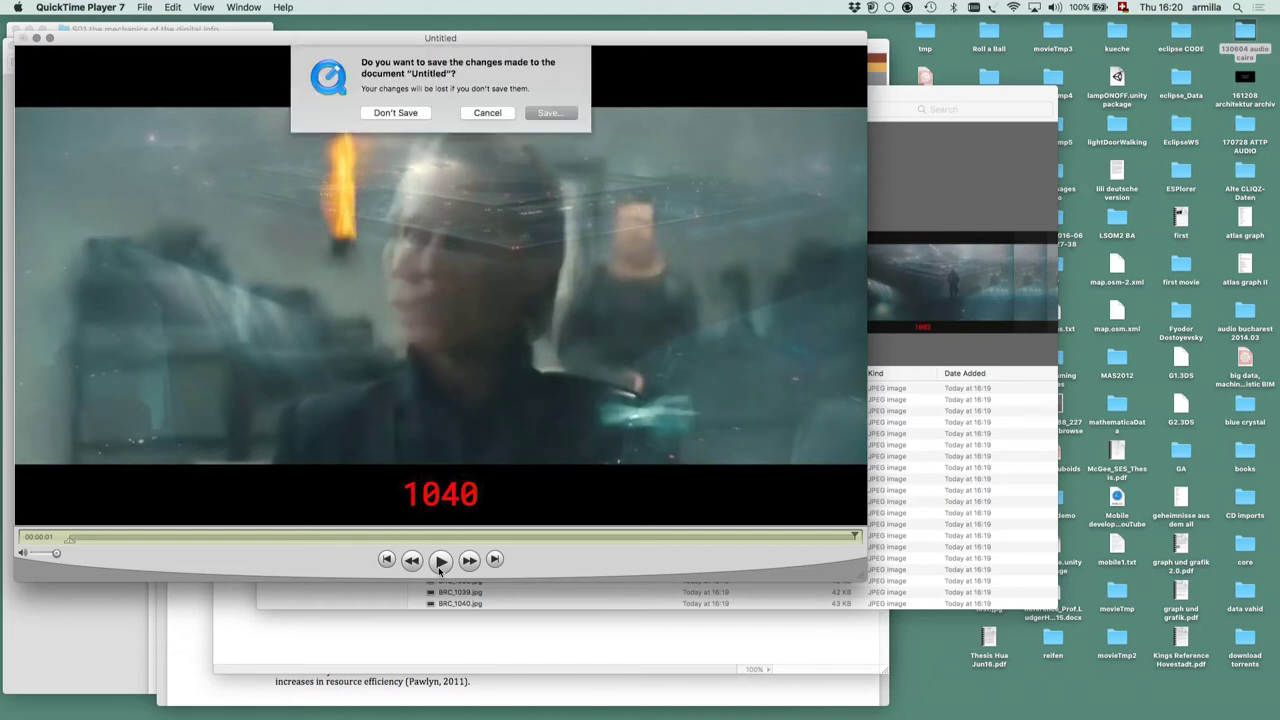
Discard the untitled movie and open the S01E08 on images lecture notebook
left_click(417, 113)
key("super+Tab")
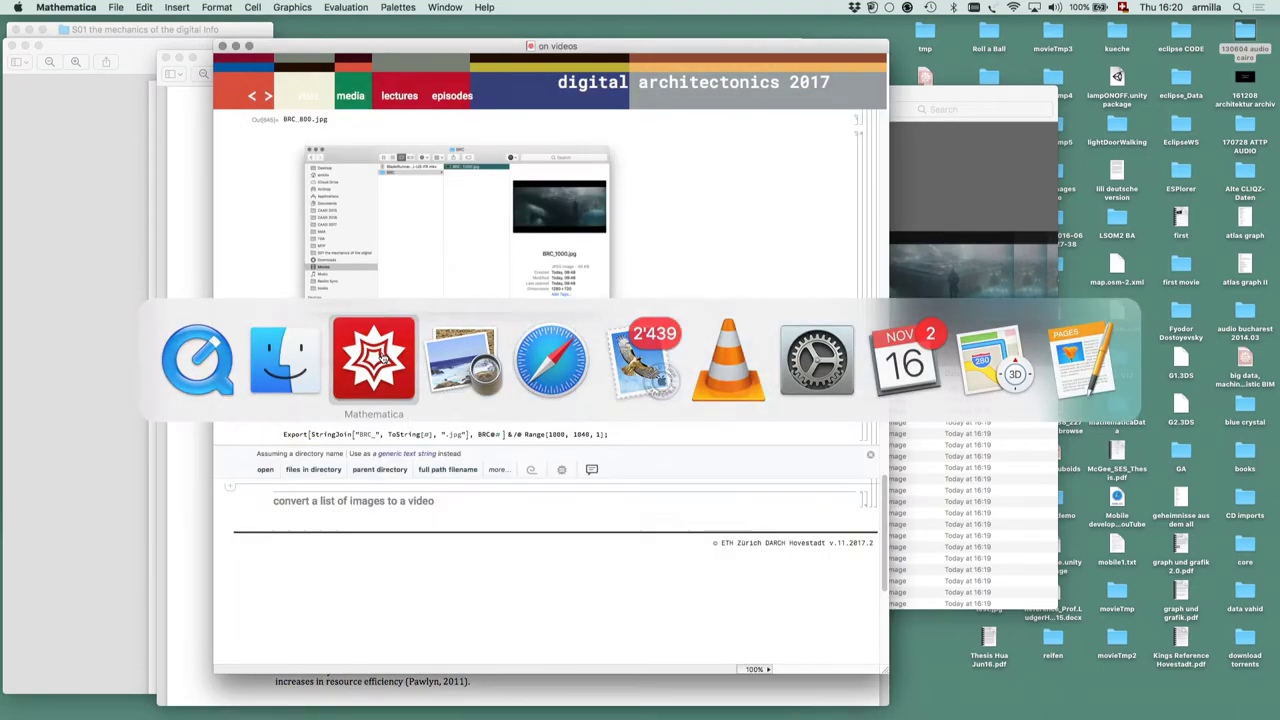
left_click(399, 96)
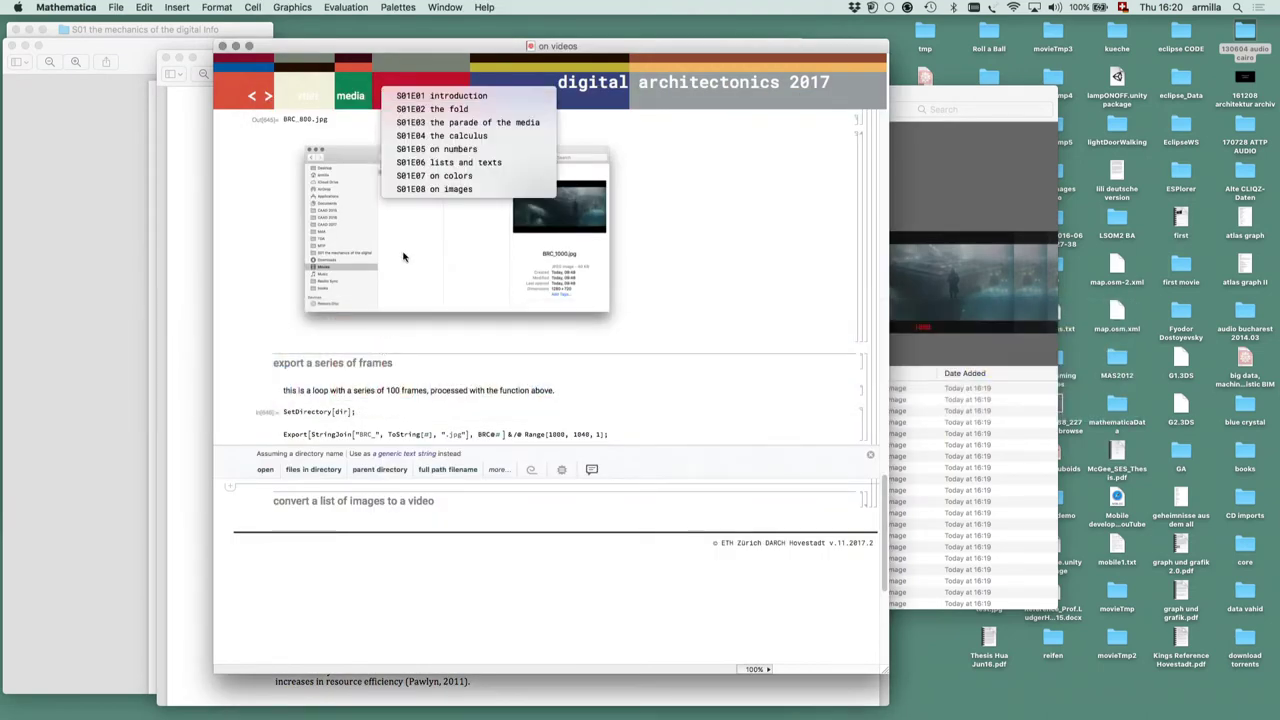
left_click(405, 199)
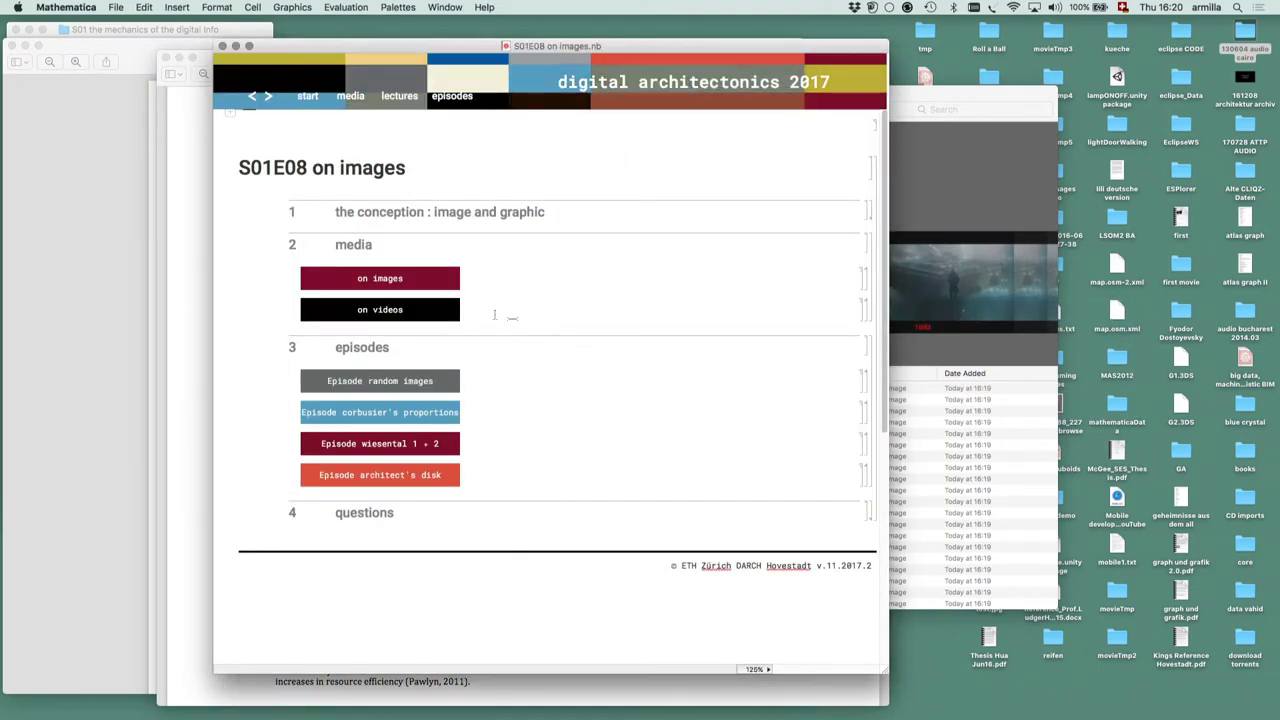
scroll(639, 475, "down", 2)
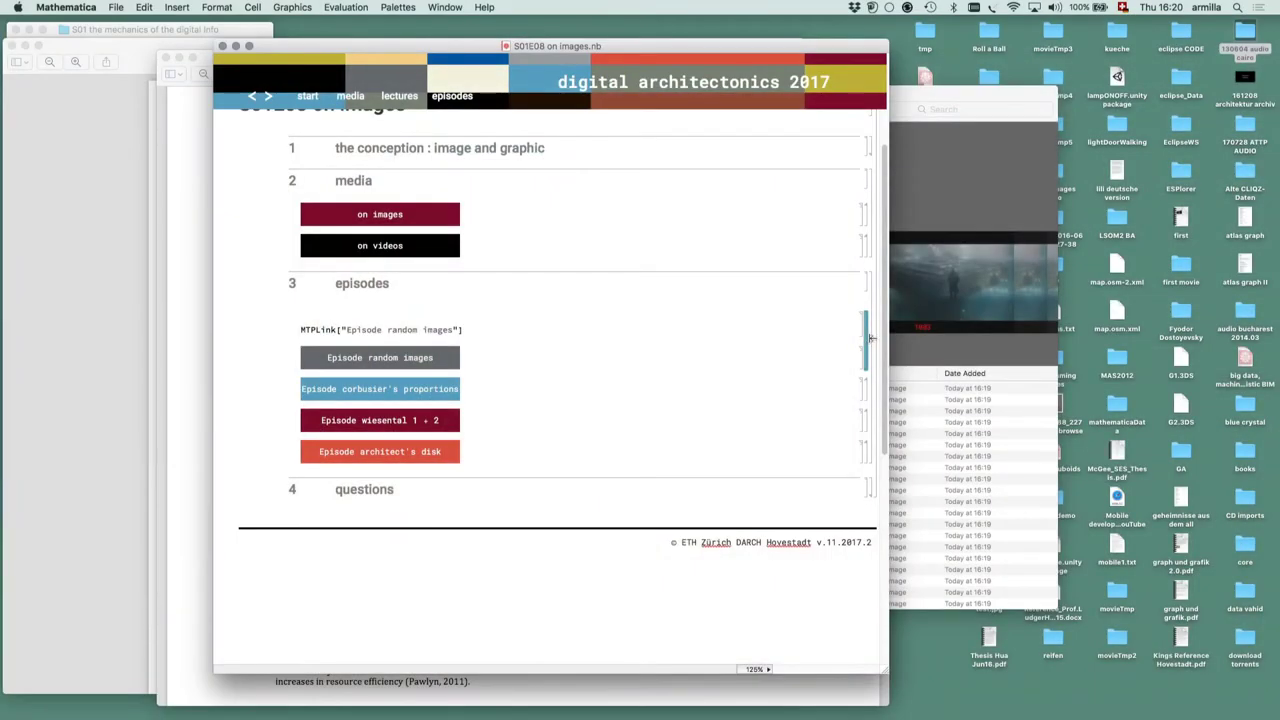
Open the Episode random images notebook from its button
key("BackSpace")
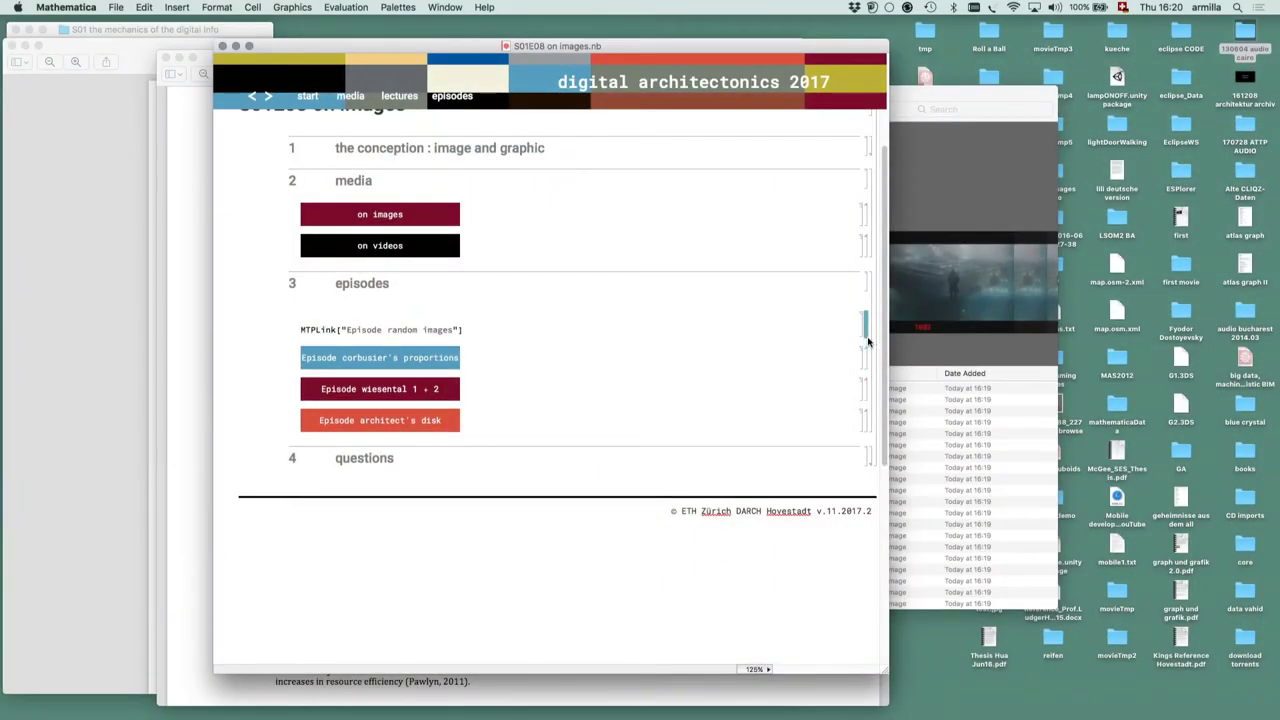
key("super+z")
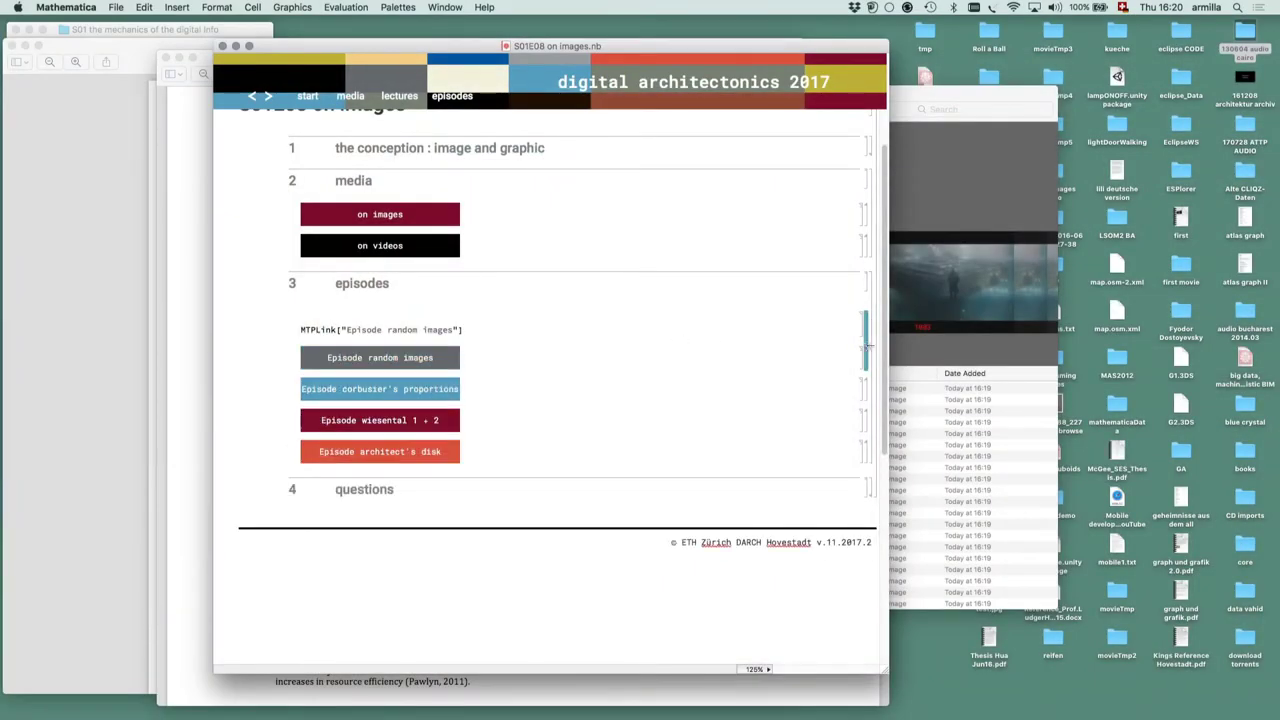
double_click(860, 358)
left_click(421, 318)
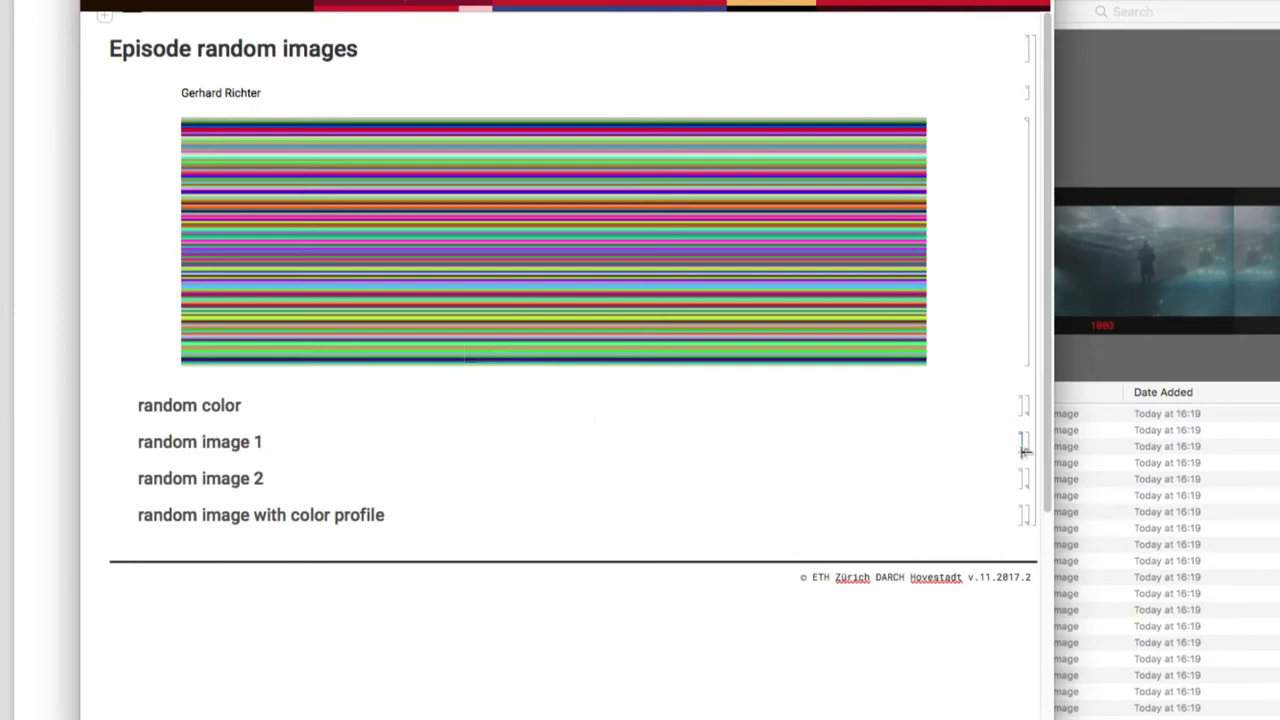
Expand random color and evaluate it for a new random colour swatch
double_click(1030, 408)
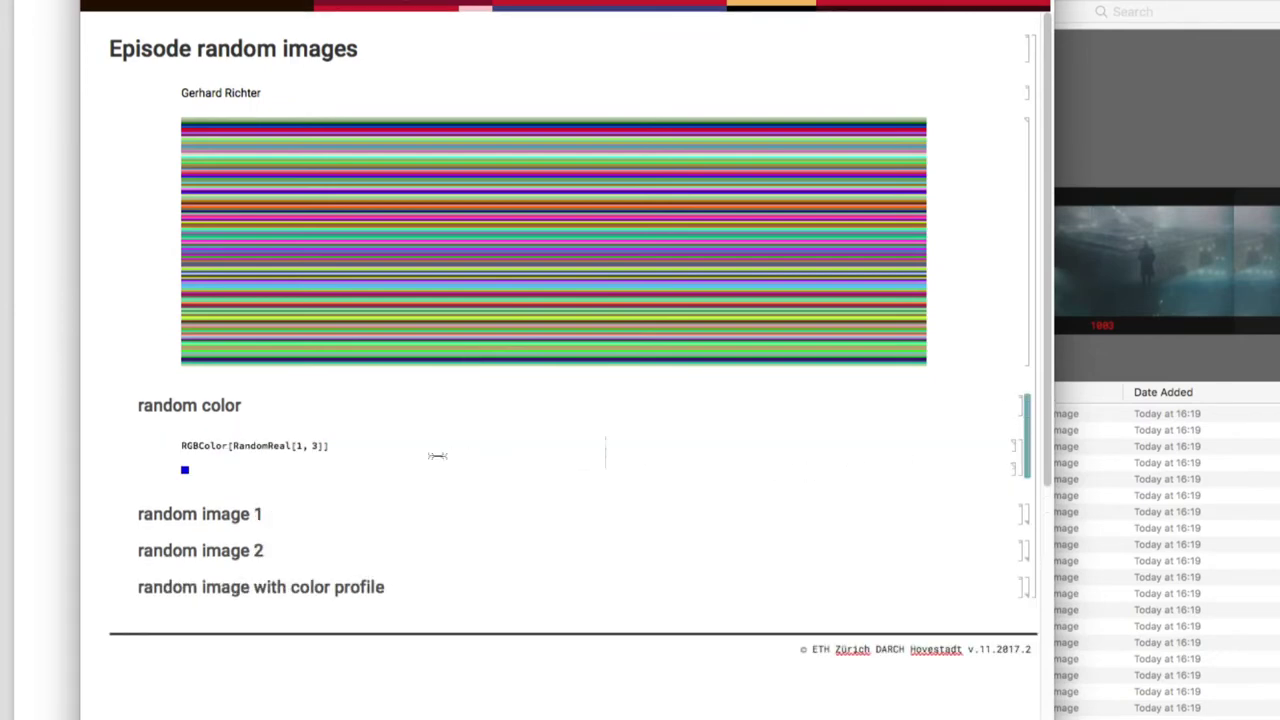
left_click(368, 444)
key("shift+Return")
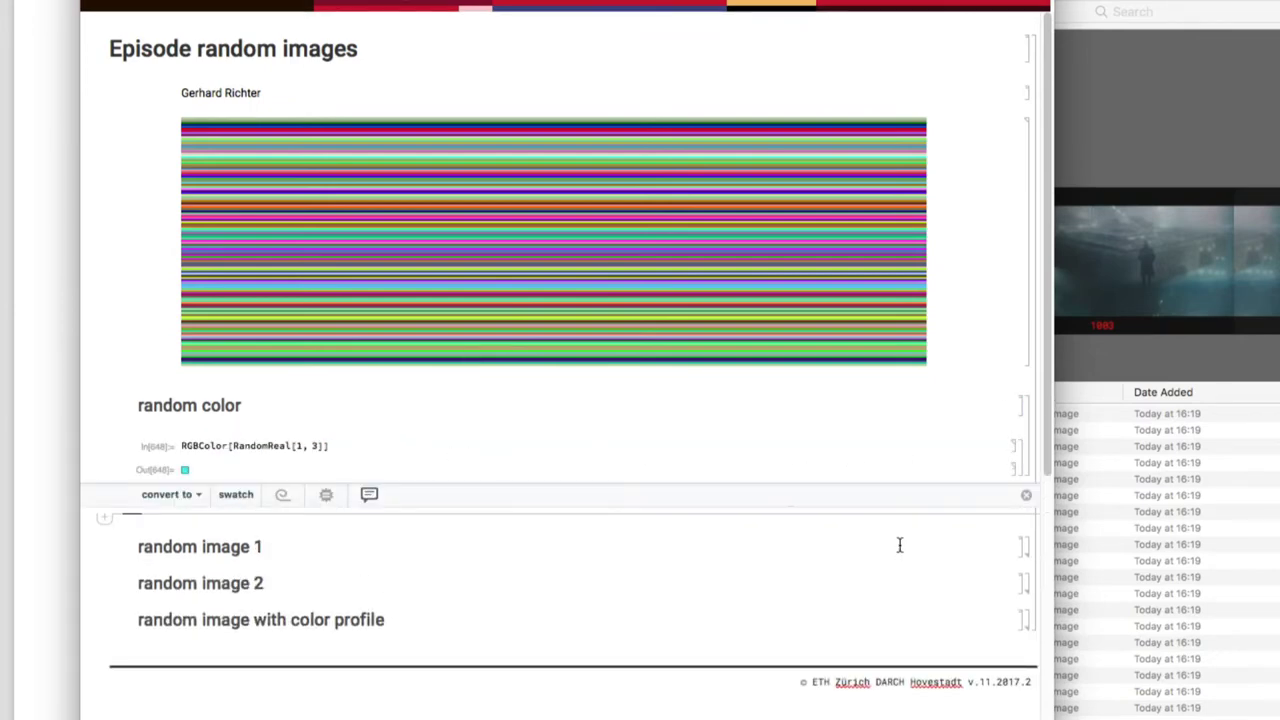
Regenerate the 1920×640 random image 1 grid and export it under the name 'pic 1'
double_click(1027, 546)
scroll(1035, 553, "down", 10)
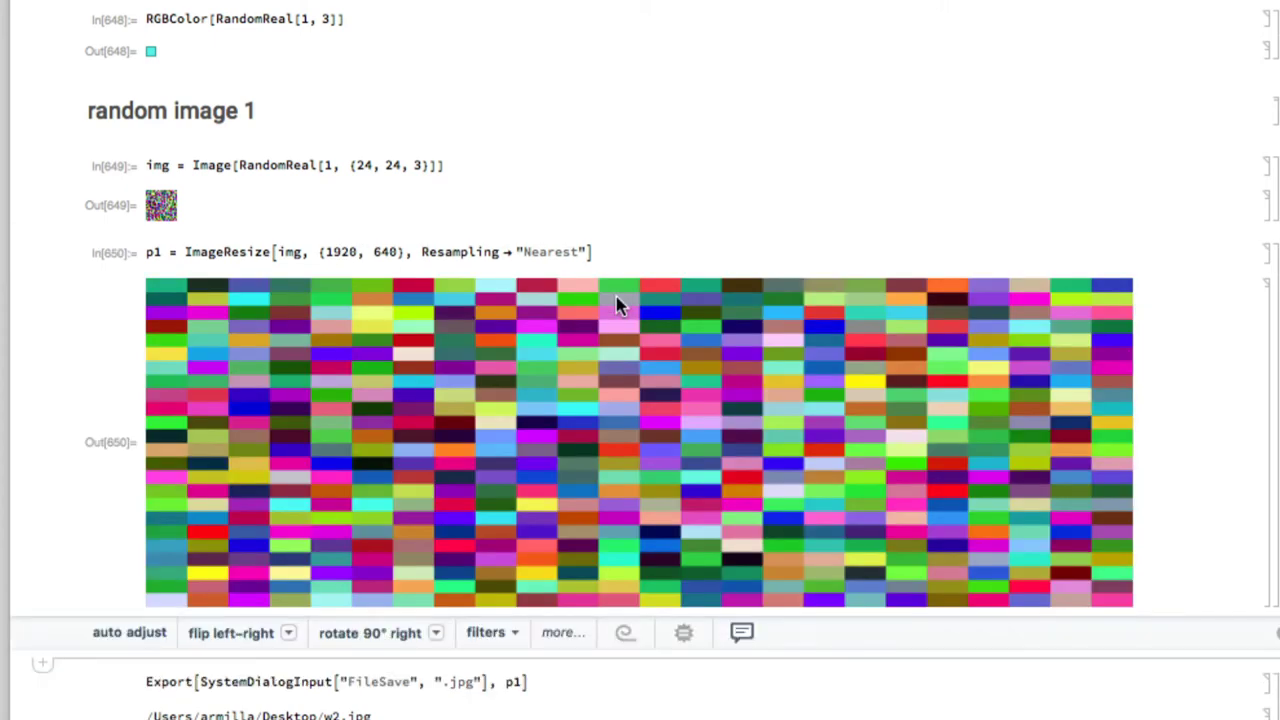
scroll(617, 300, "down", 5)
left_click(558, 400)
key("shift+Return")
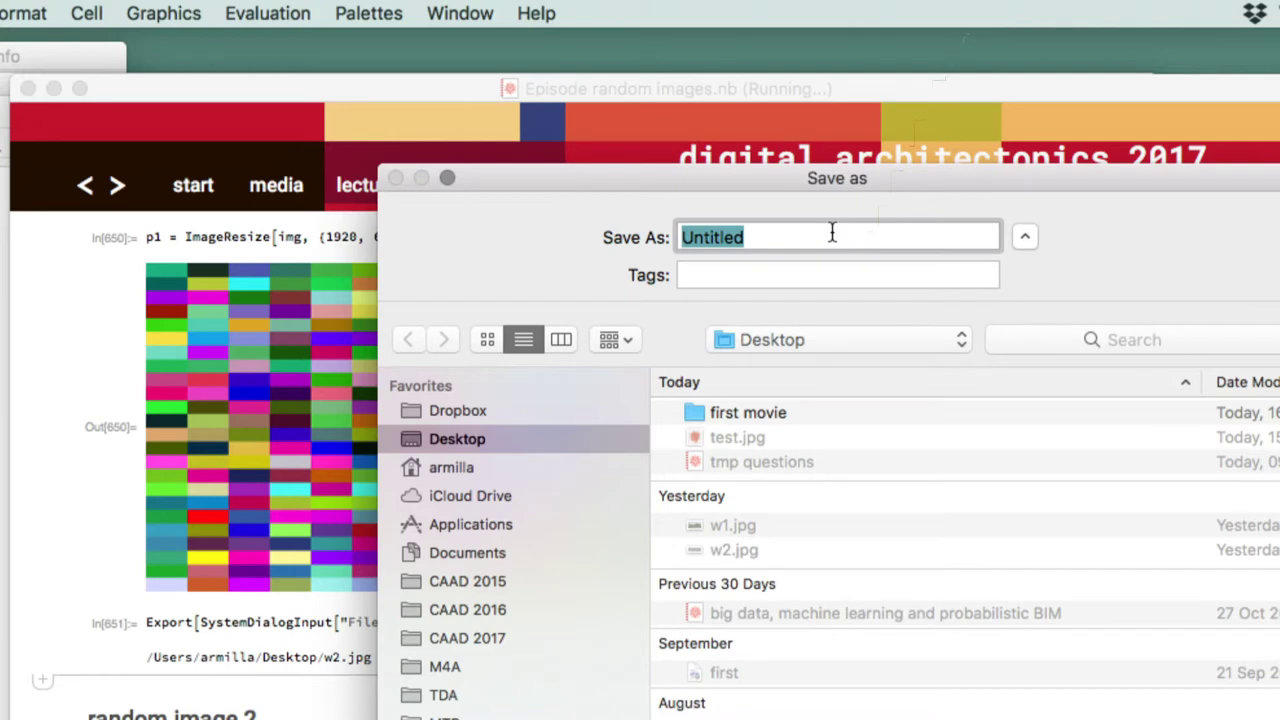
type("pic 1")
key("super+a")
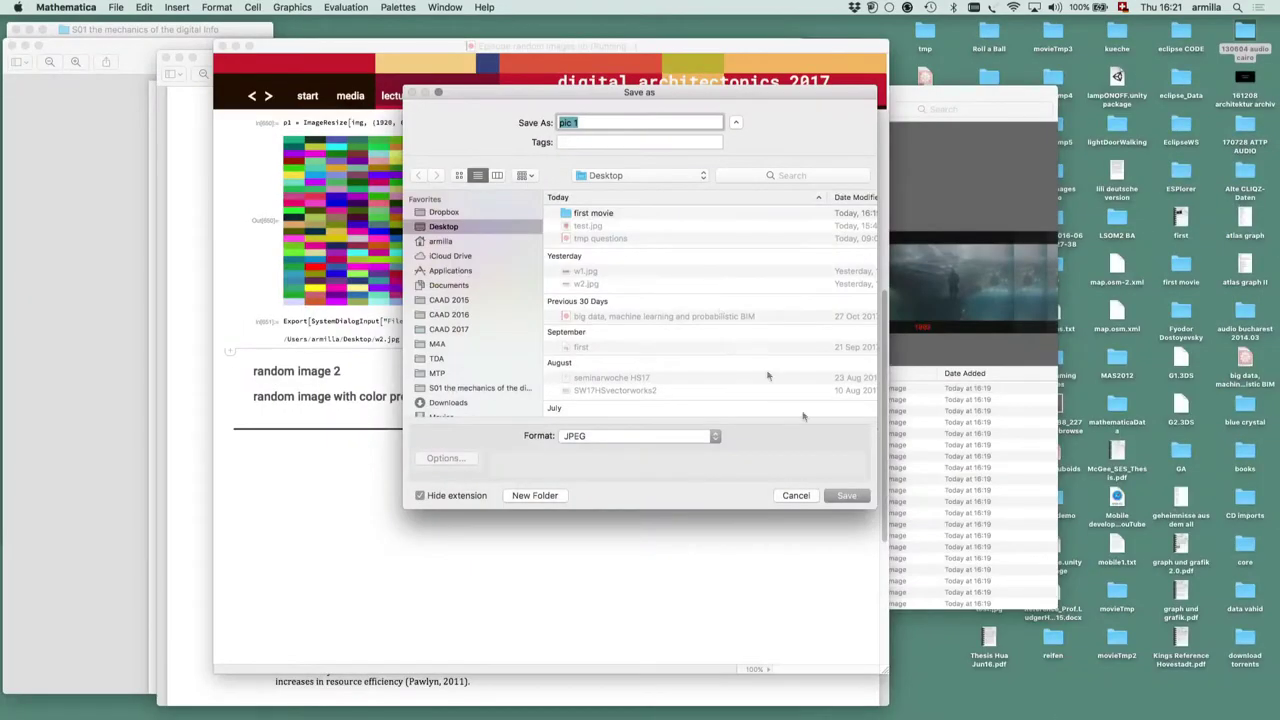
Save pic 1.jpg to the Desktop and view it full screen in Preview
left_click(846, 495)
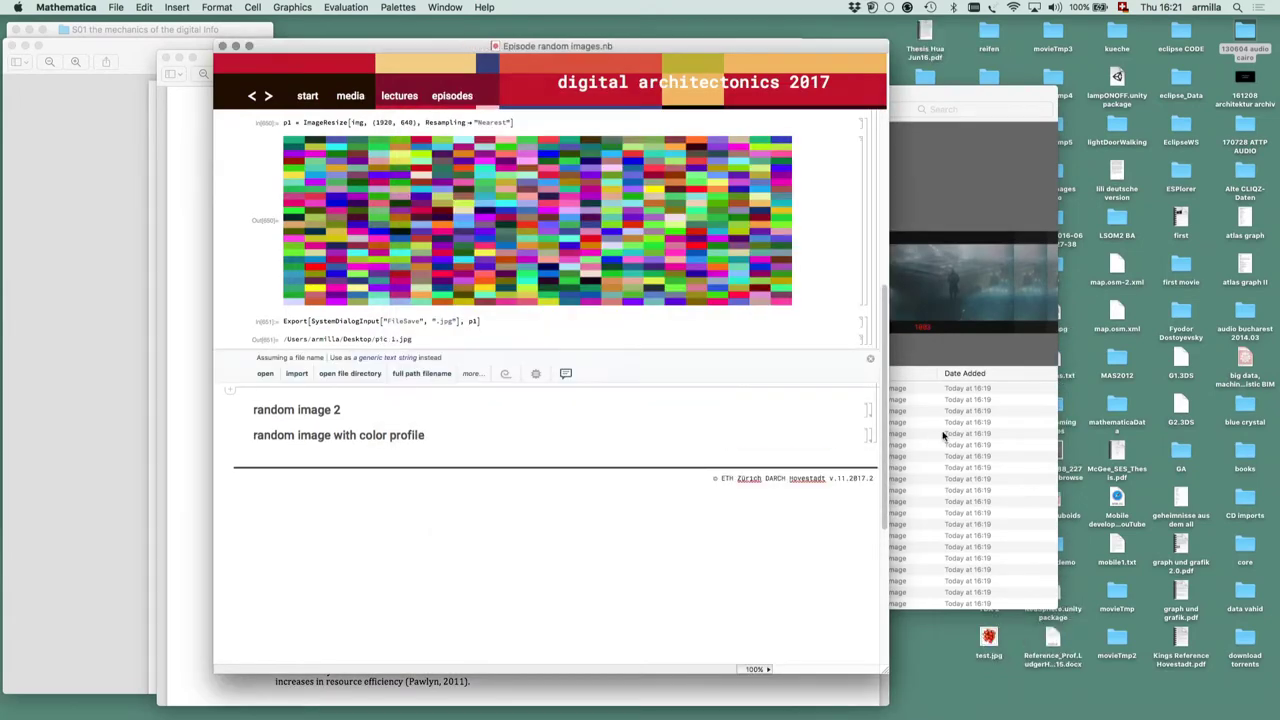
key("super+Tab")
left_click(365, 350)
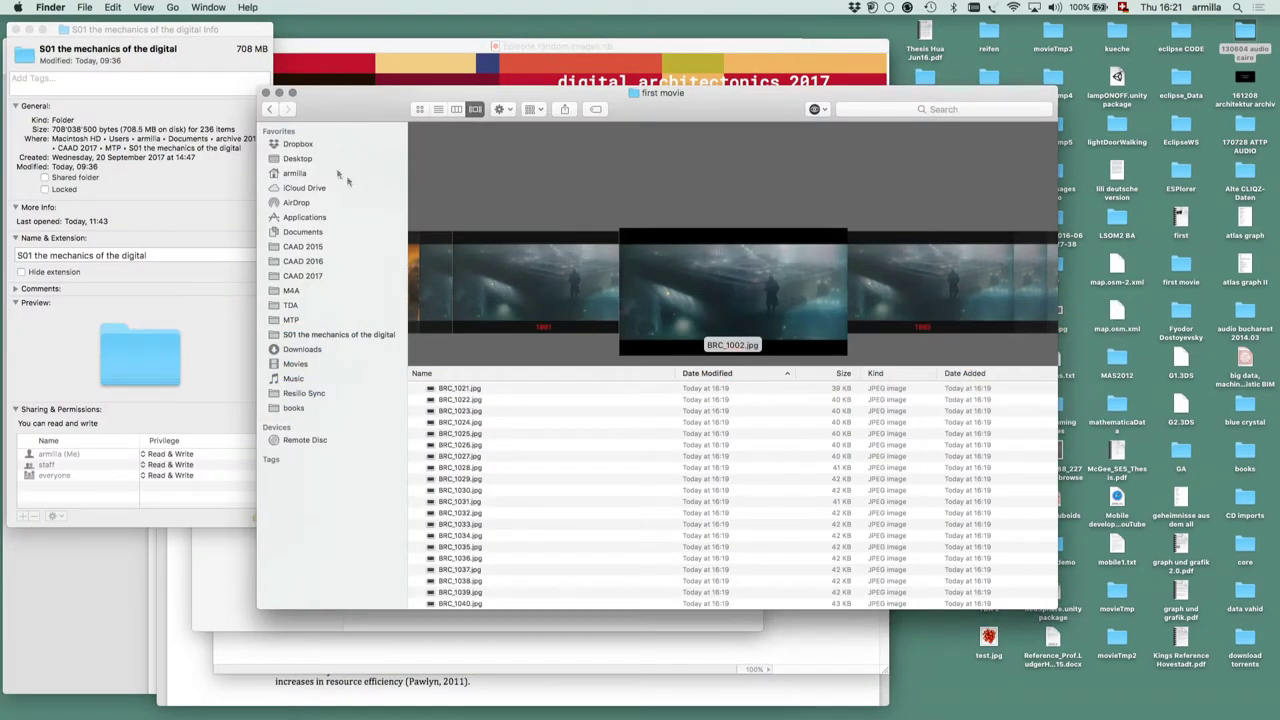
left_click(298, 159)
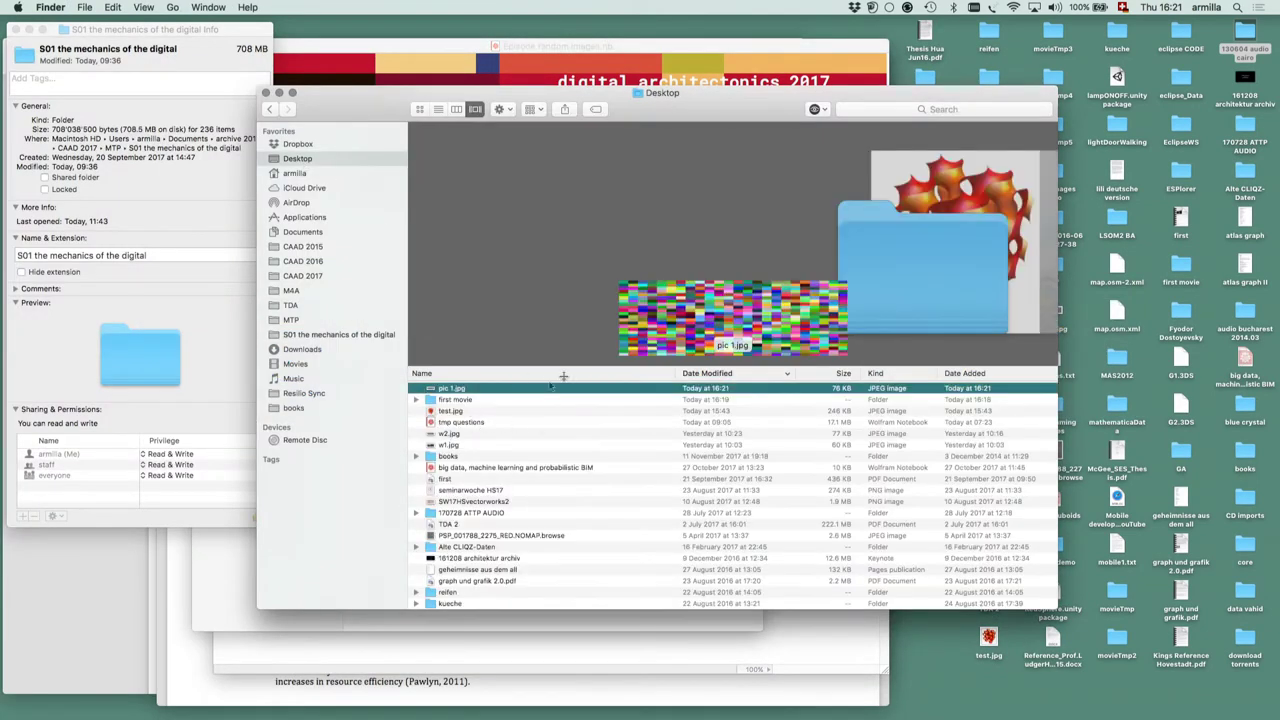
double_click(431, 391)
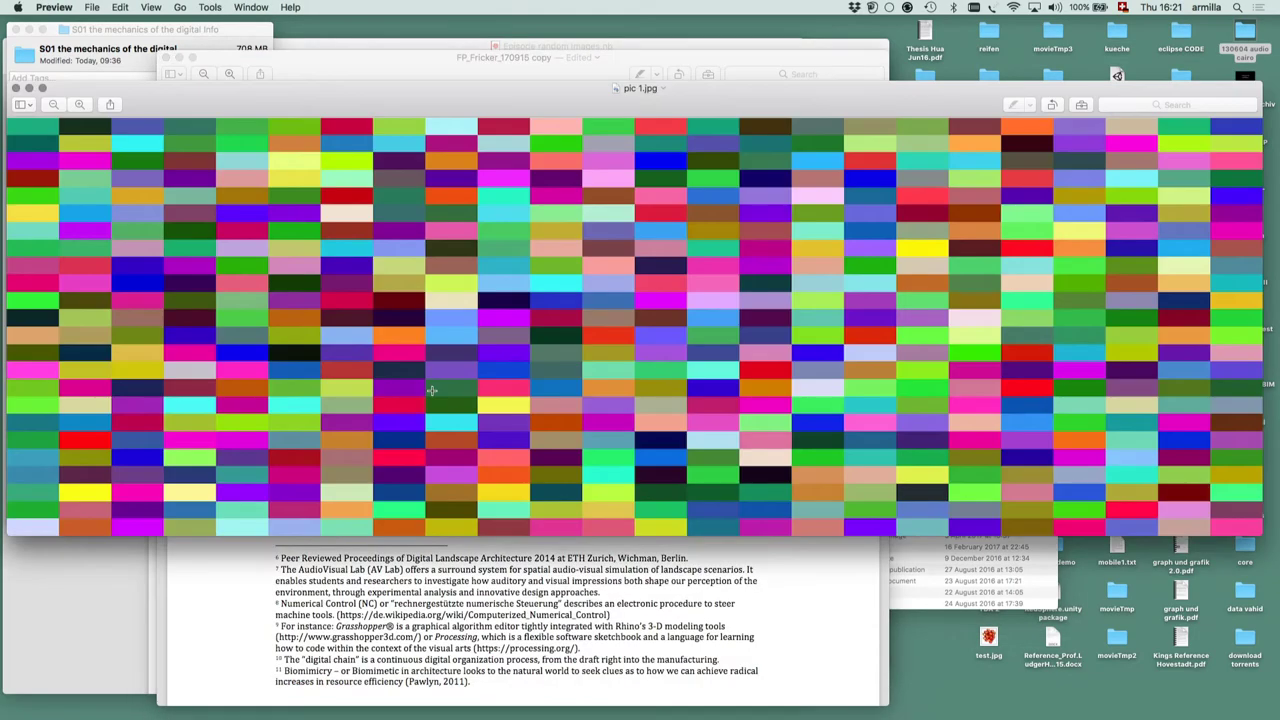
left_click(41, 88)
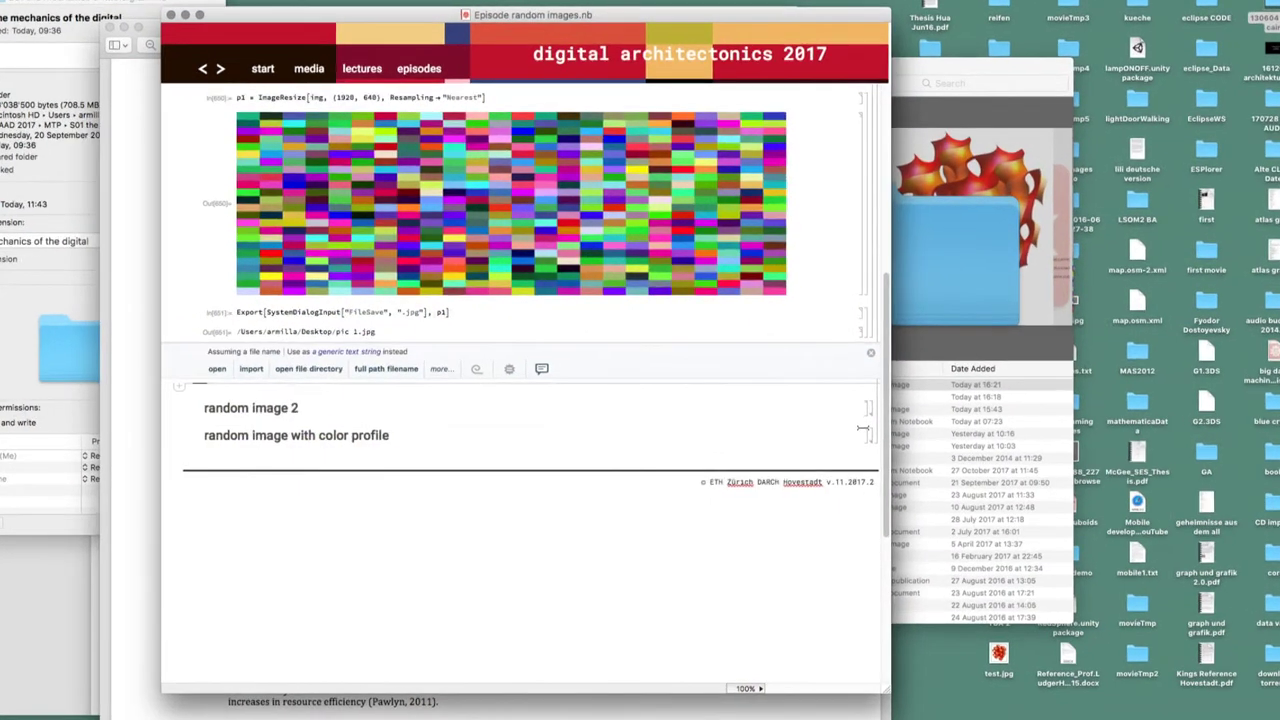
Change the row count from 120 to 180, regenerate the stripes and save them as p2.jpg
left_click(862, 428)
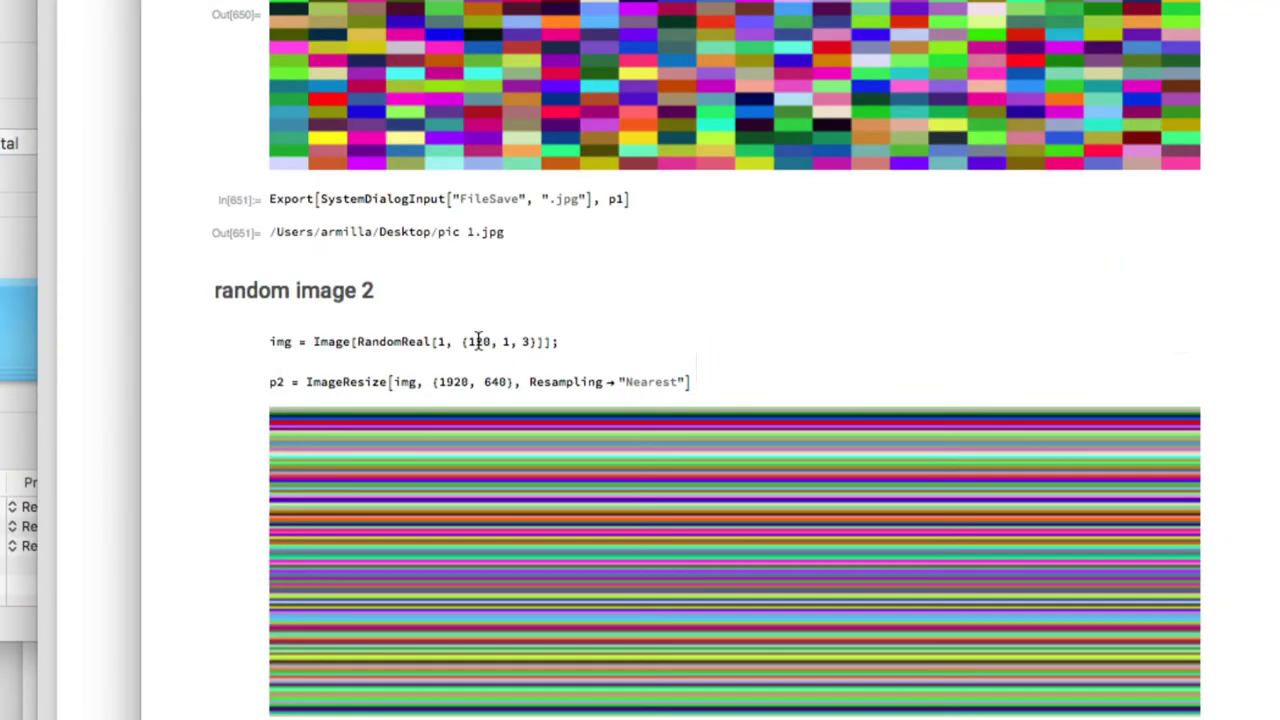
left_click(479, 342)
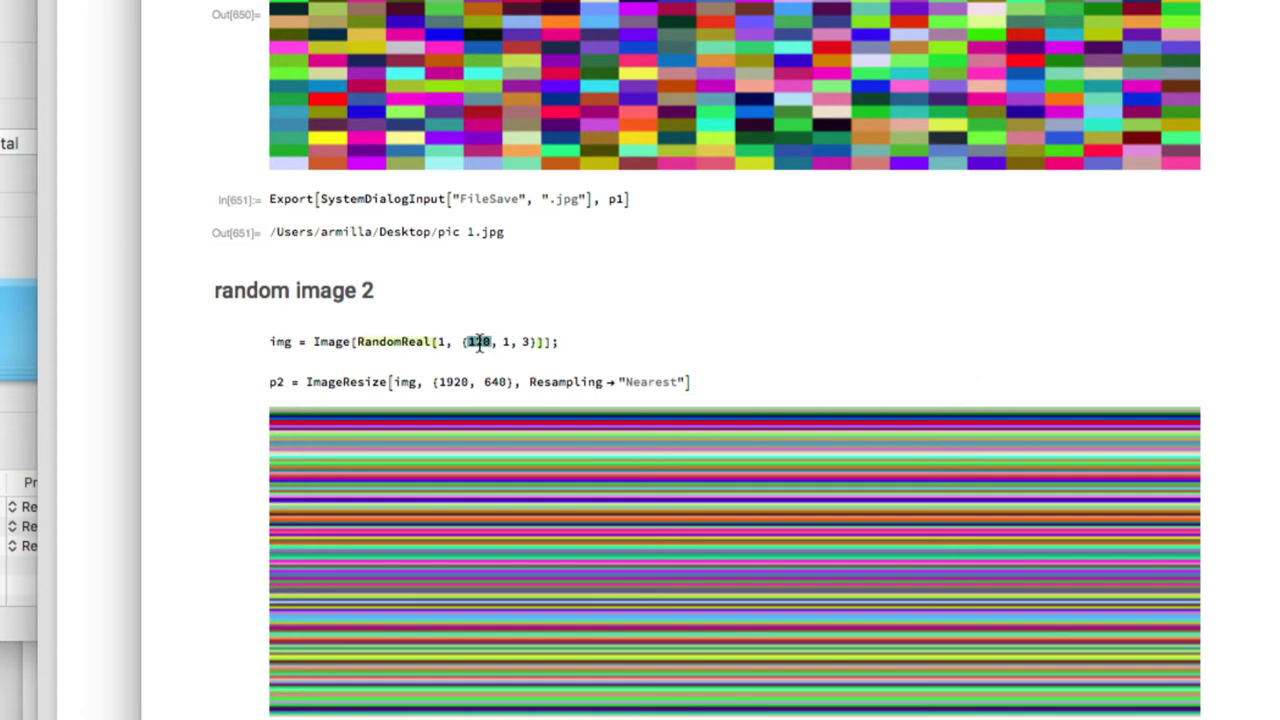
type("180")
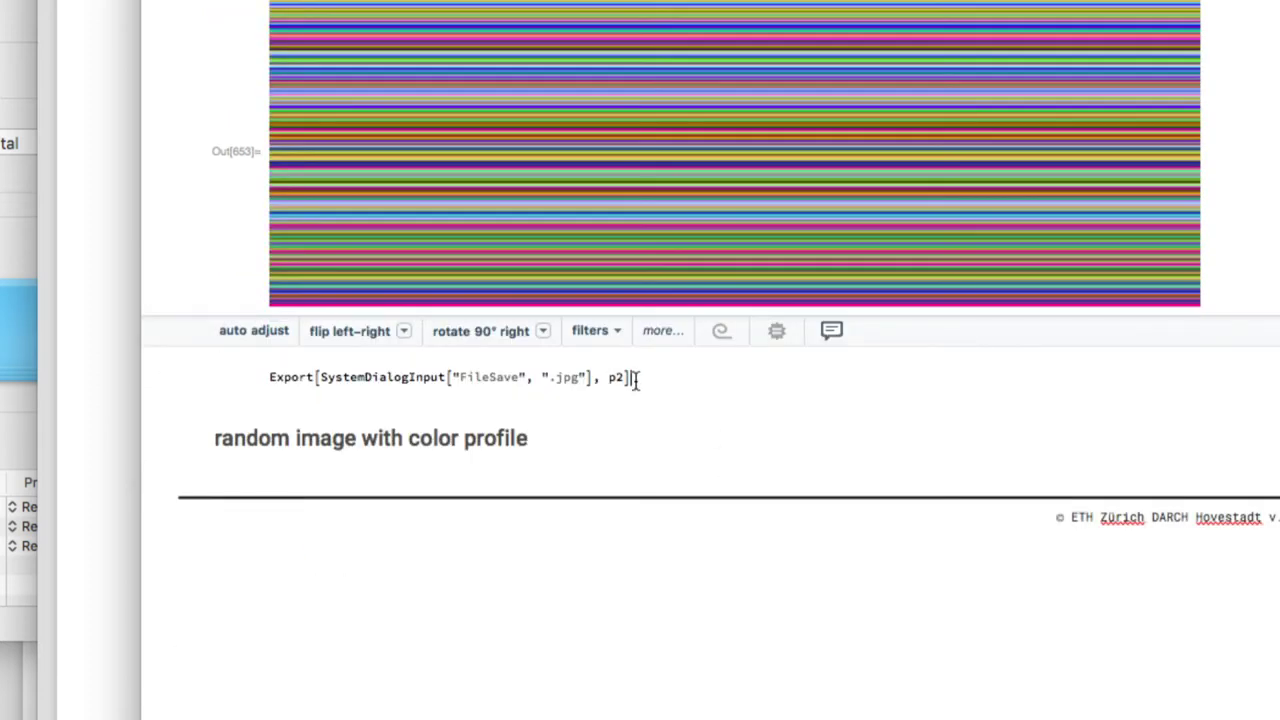
left_click(635, 380)
key("shift+Return")
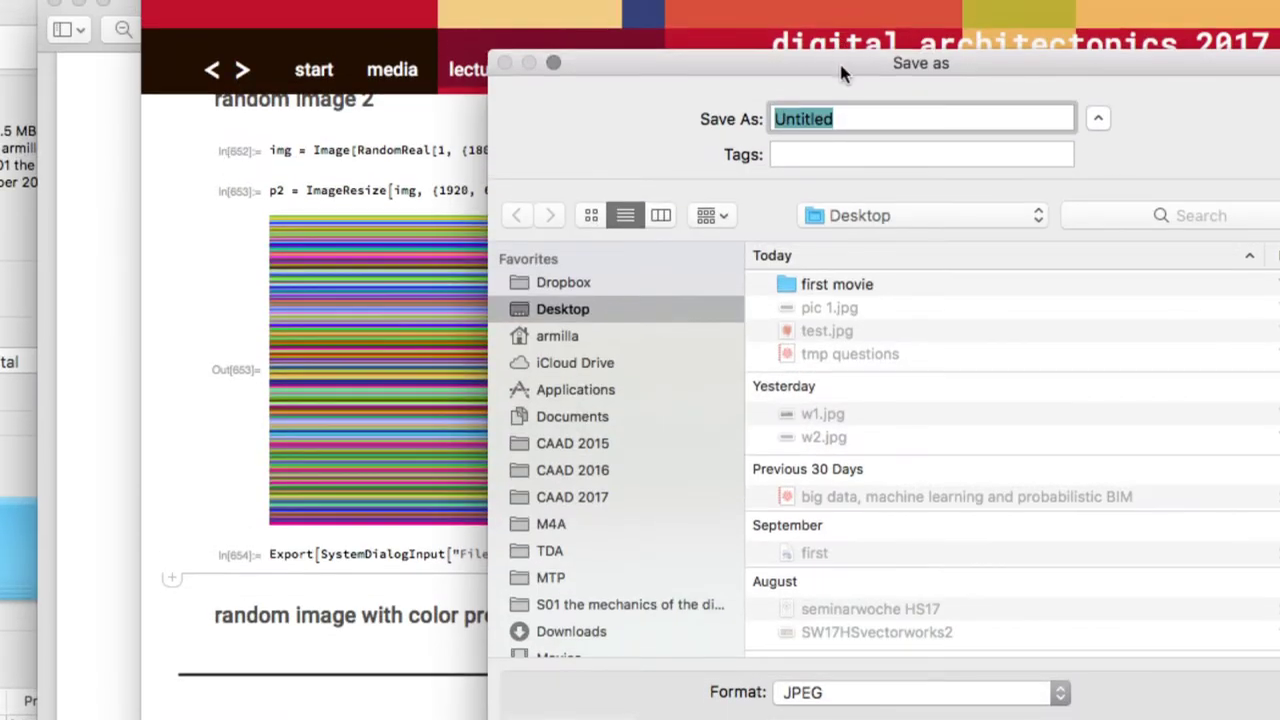
type("p2")
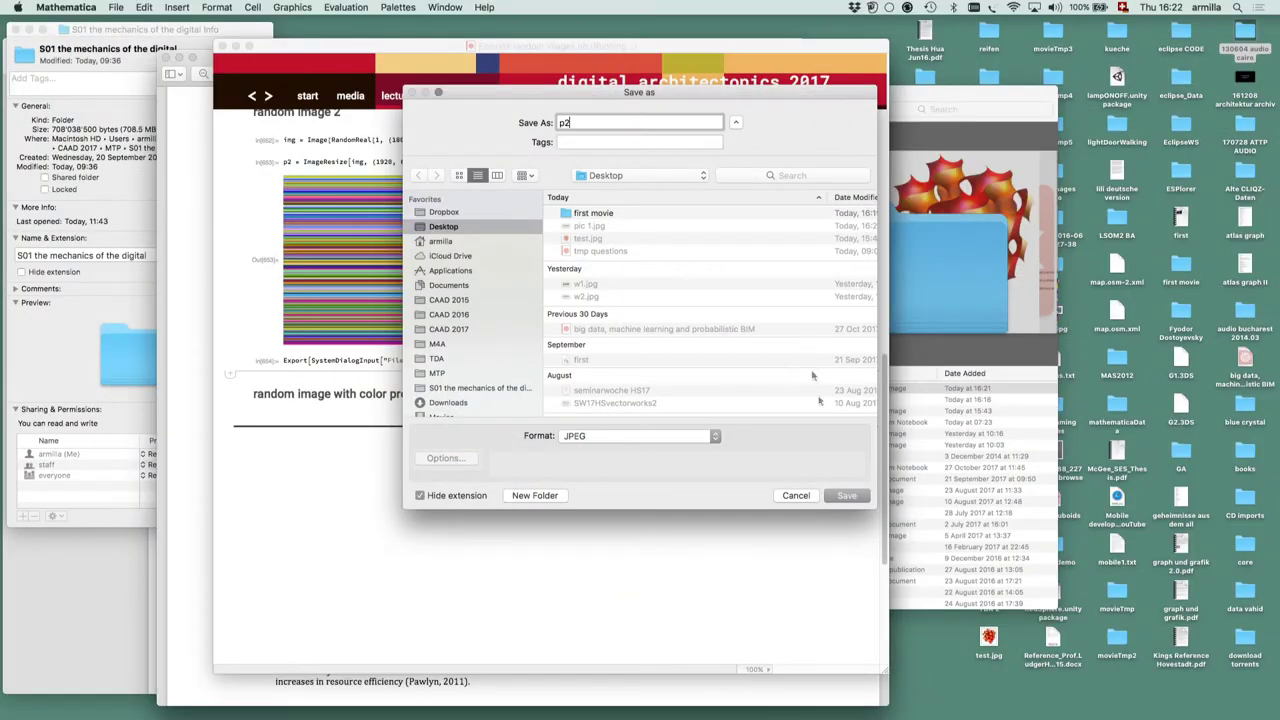
left_click(847, 488)
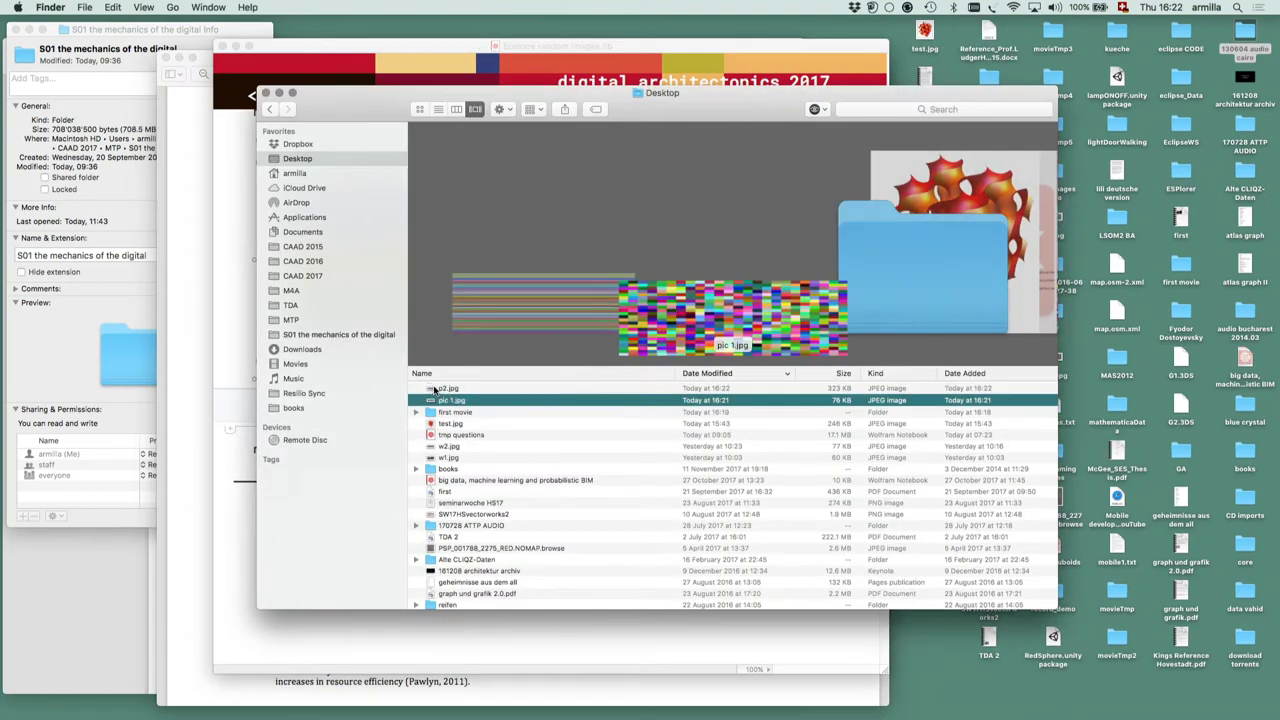
Open p2.jpg from the Desktop in Preview
double_click(433, 388)
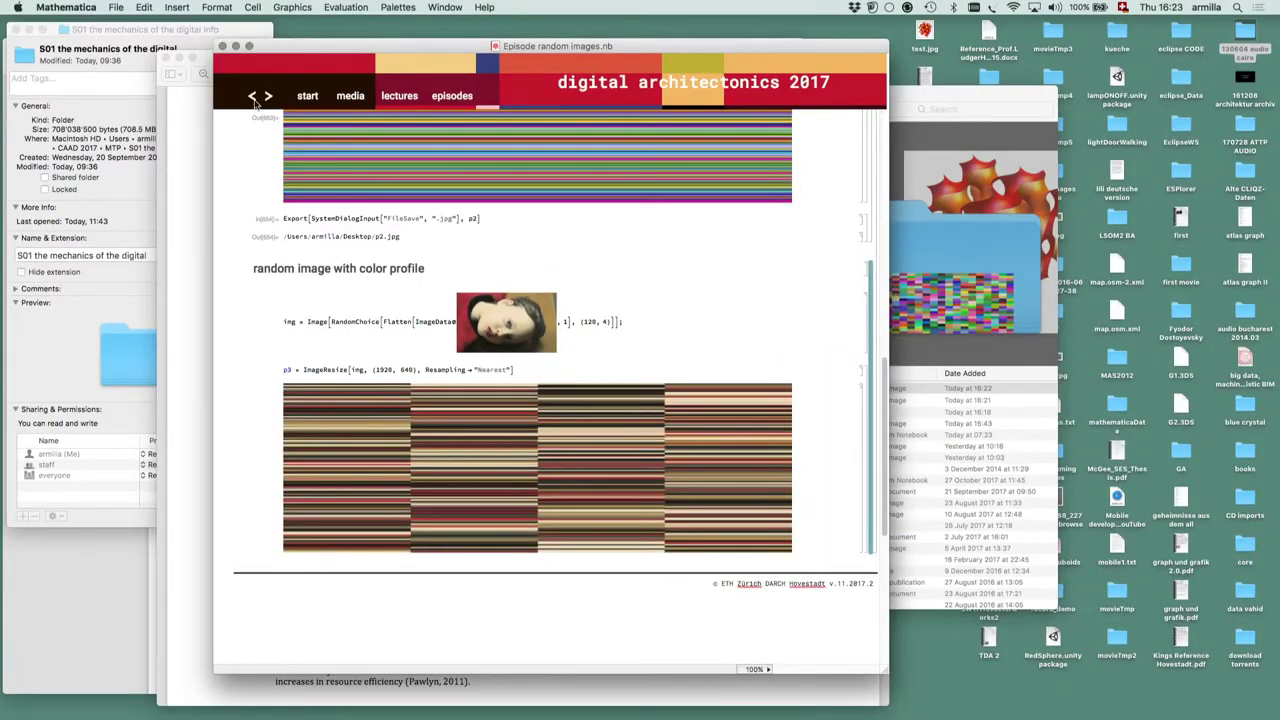
Return to the S01E08 on images overview and open the 'Episode corbusier's proportions' notebook
left_click(253, 97)
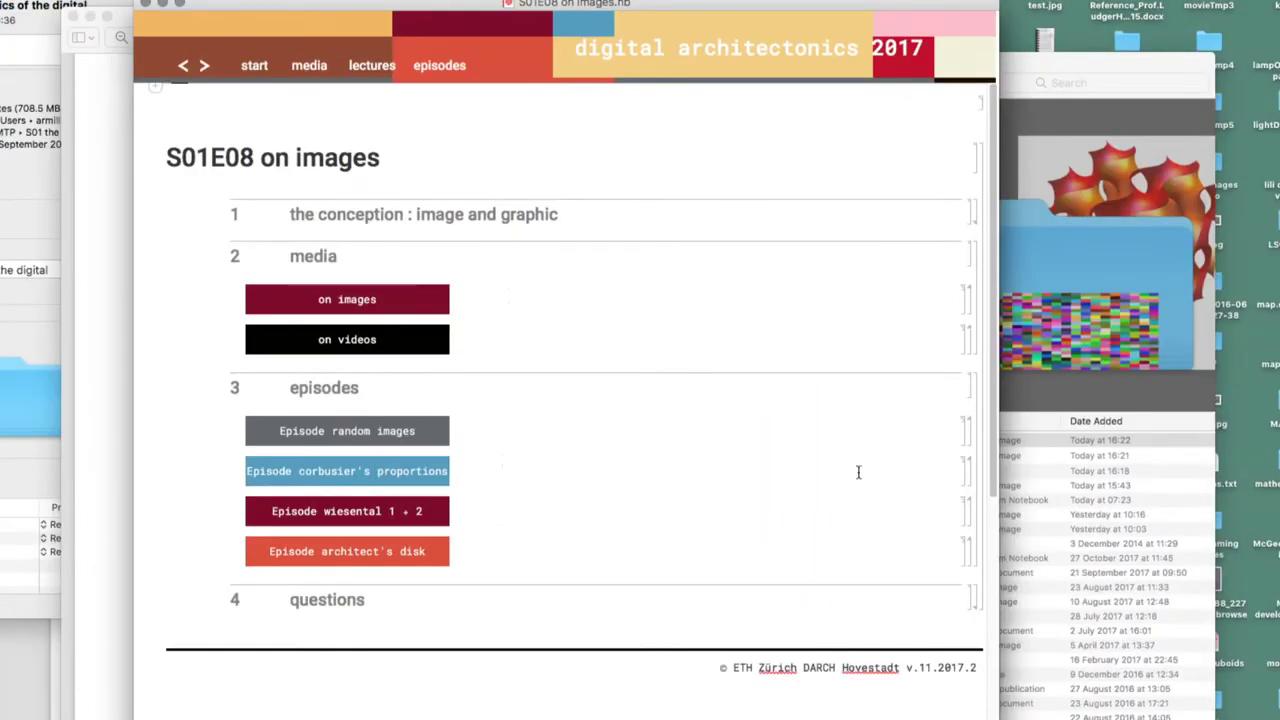
left_click(969, 472)
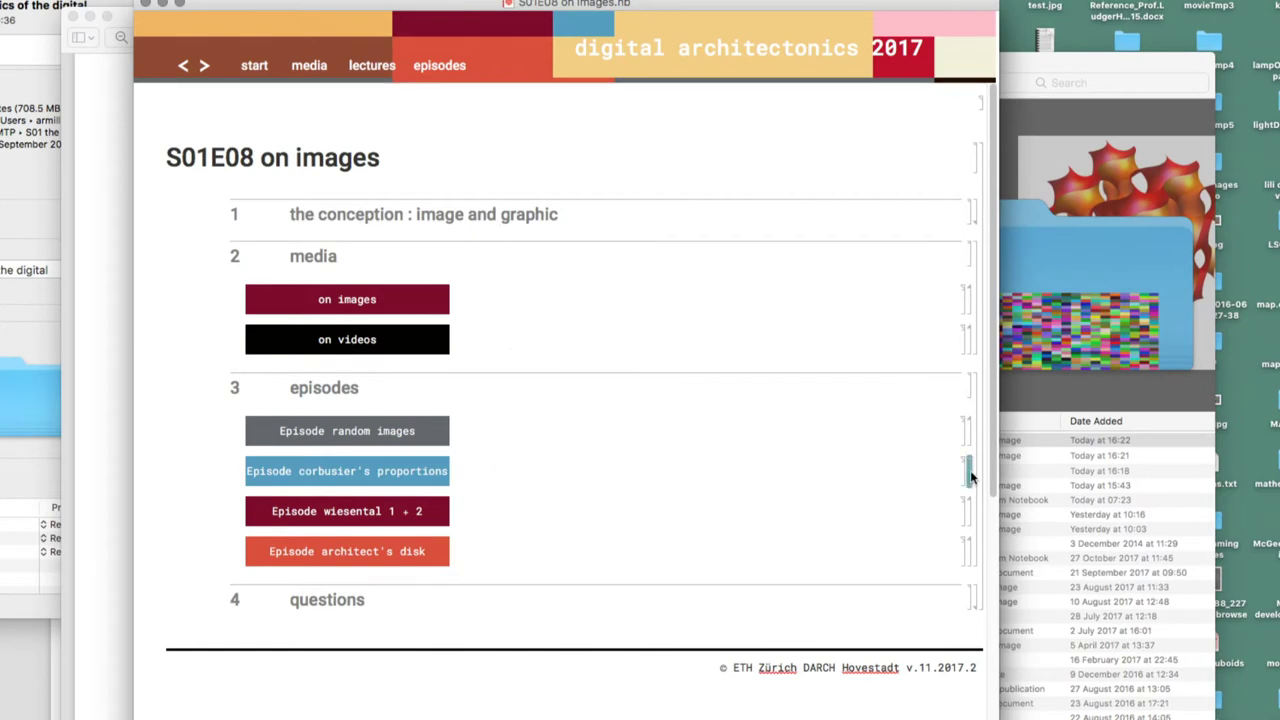
left_click(377, 476)
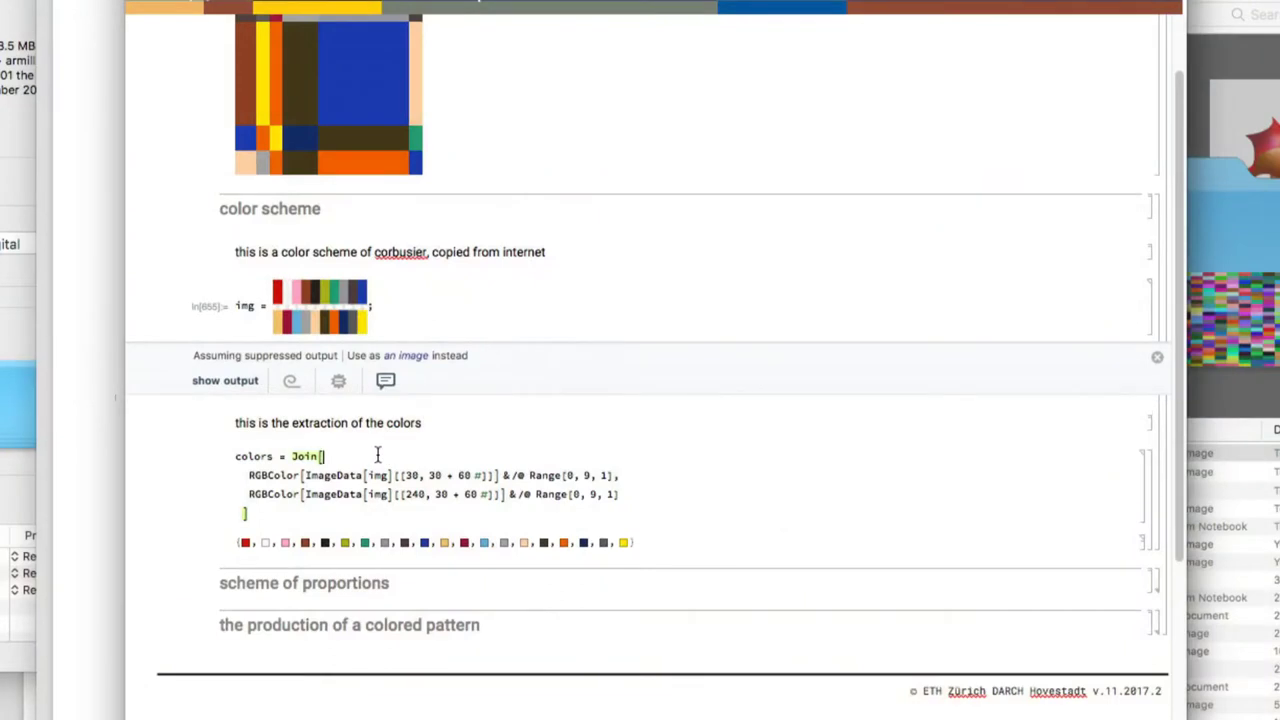
Extract Corbusier's palette into the colors list and expand the scheme of proportions section
key("shift+Return")
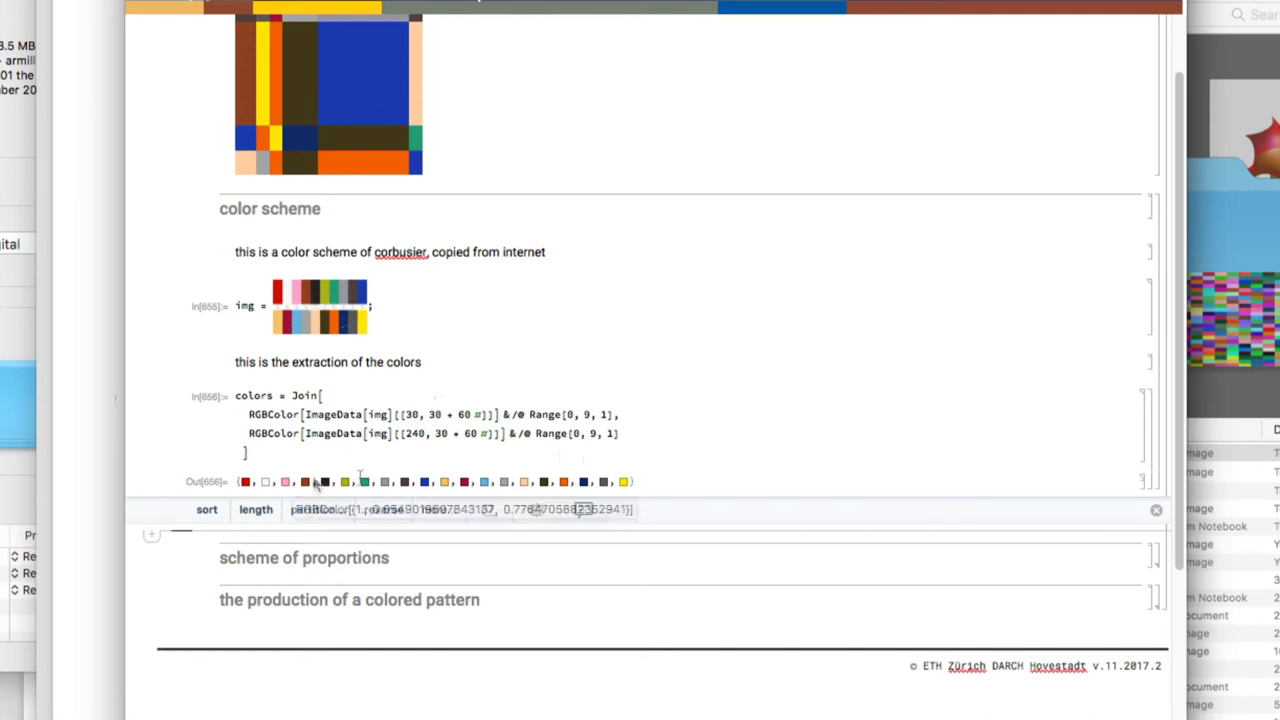
scroll(861, 472, "down", 3)
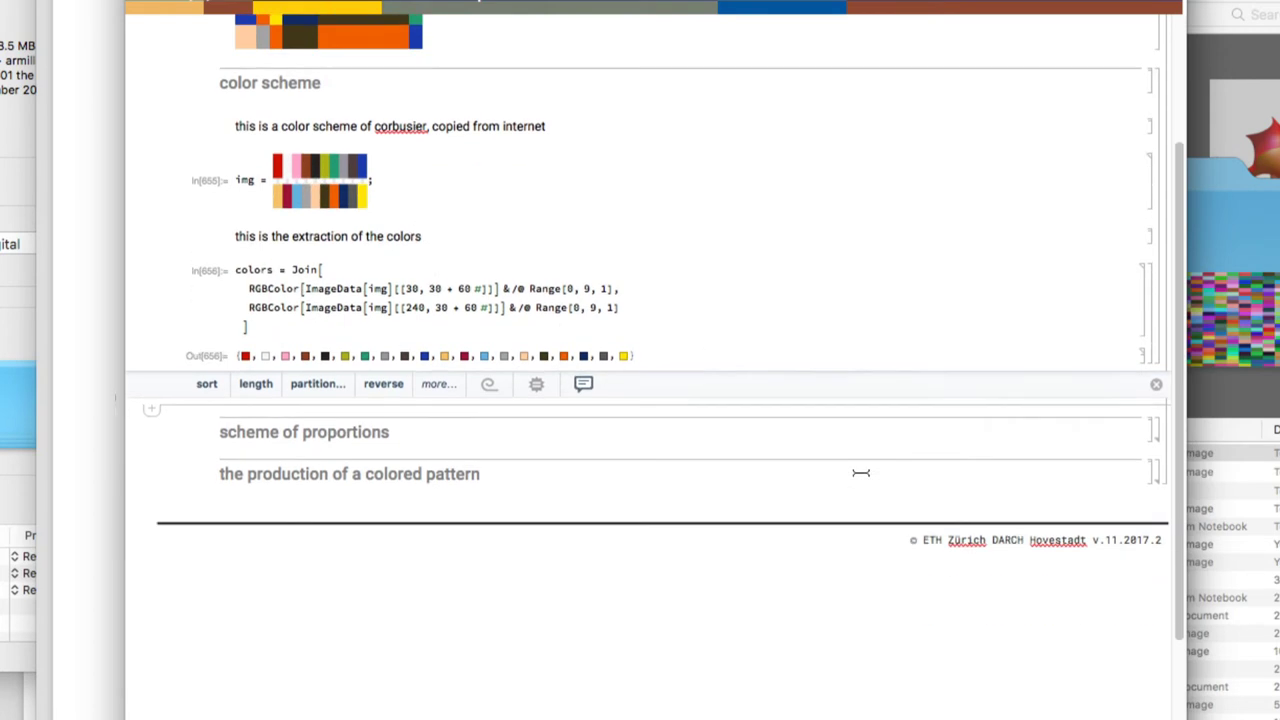
double_click(1163, 437)
scroll(649, 493, "down", 10)
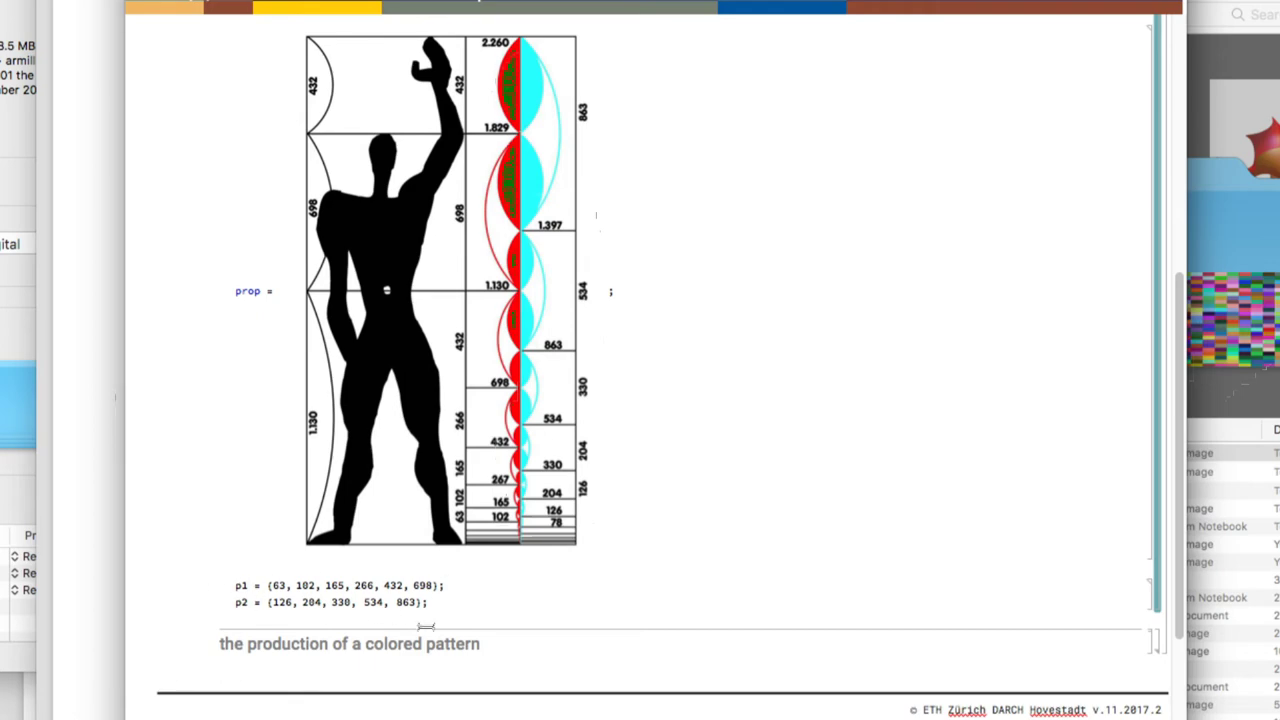
Run the coloured rectangle pattern code from its propX and Graphics lines
scroll(495, 641, "down", 3)
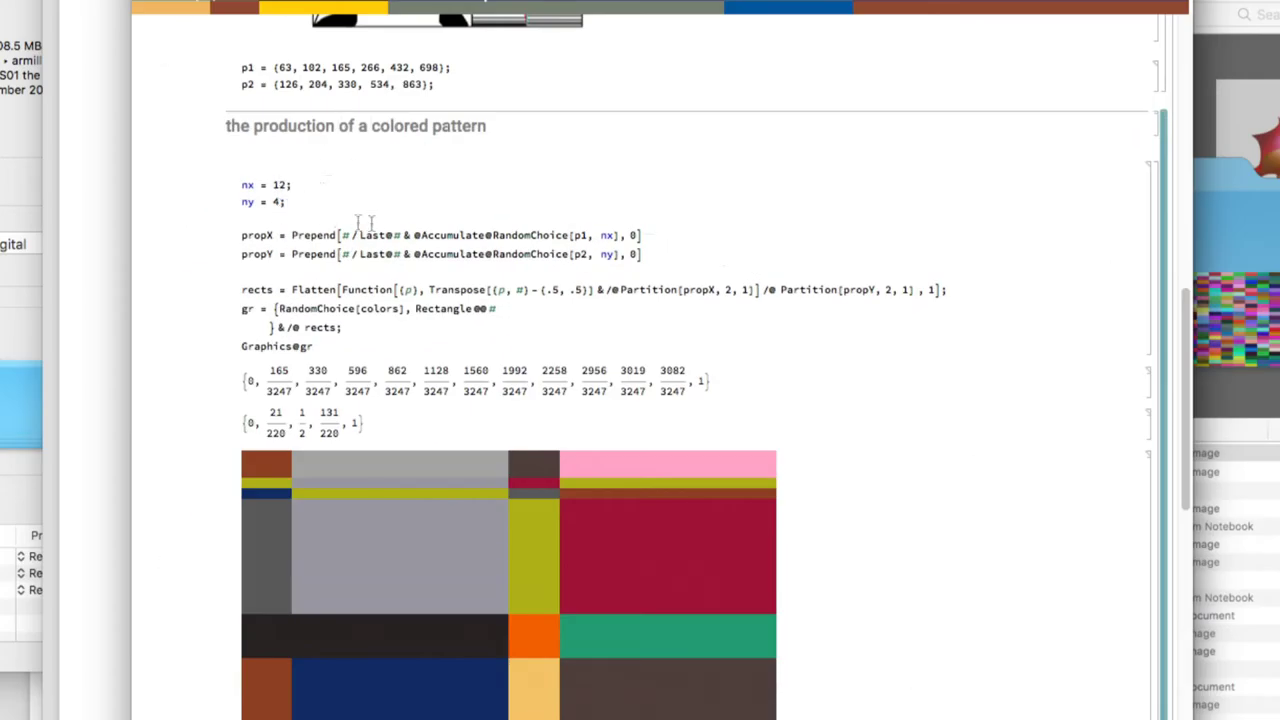
left_click(655, 236)
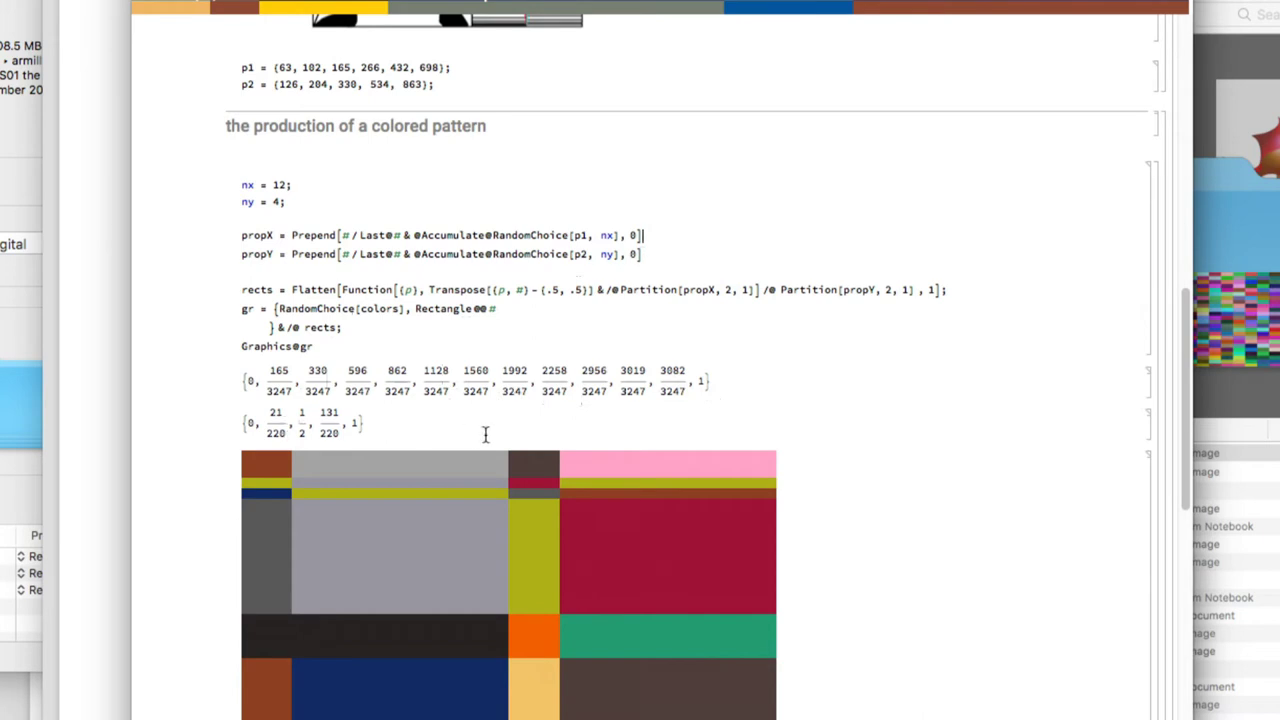
left_click(364, 342)
key("shift+Return")
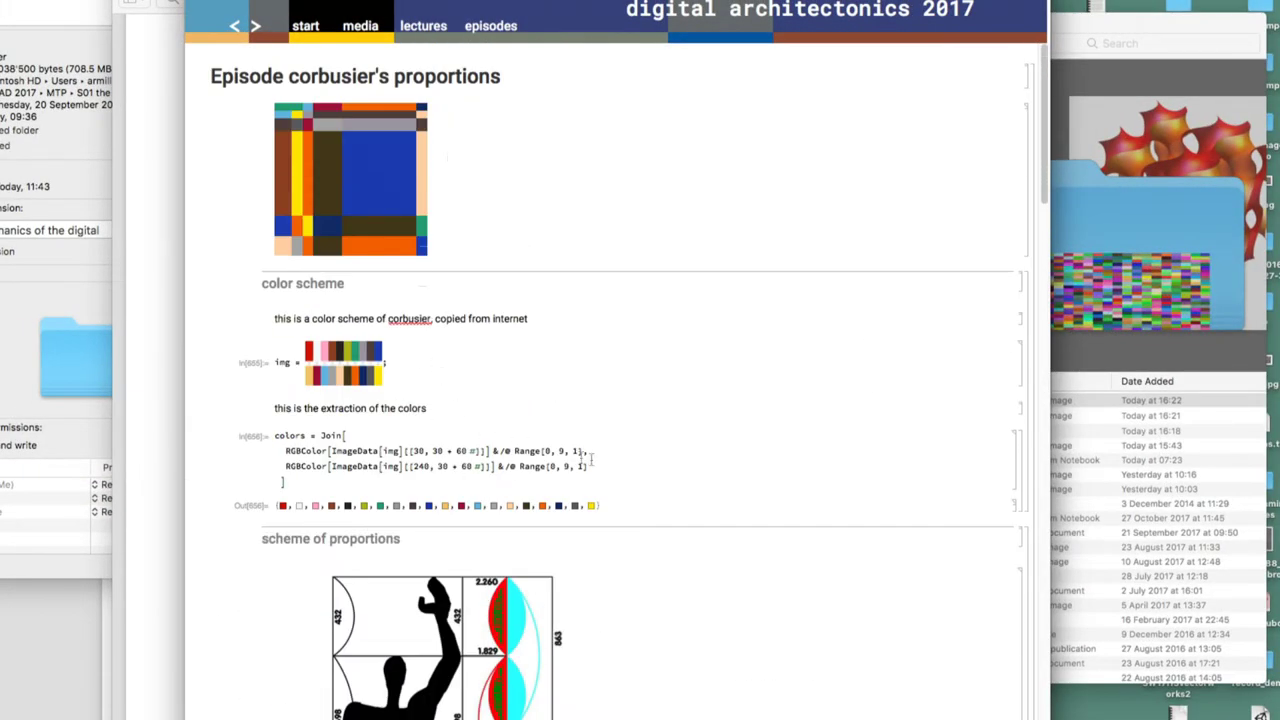
Re-run the pattern cell to clear the RandomChoice errors and get a fresh random pattern
left_click(448, 437)
scroll(448, 440, "down", 20)
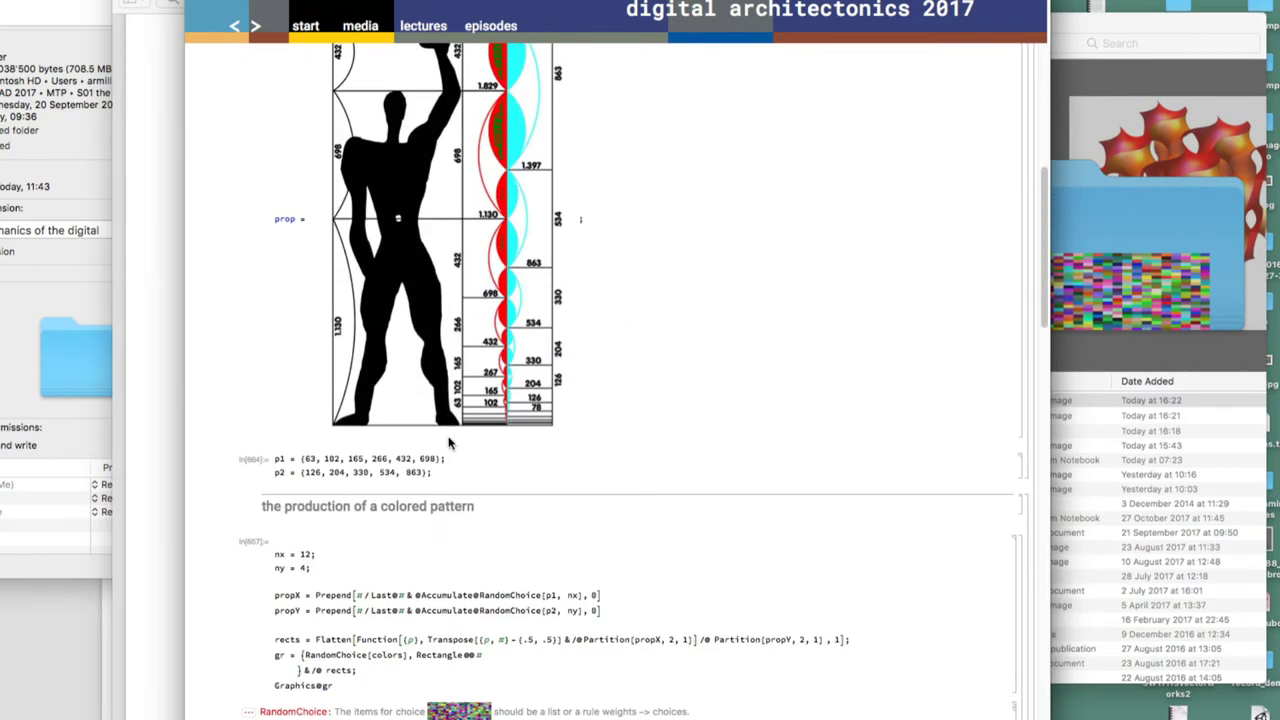
scroll(448, 442, "up", 3)
left_click(450, 112)
key("shift+Return")
scroll(508, 174, "down", 1)
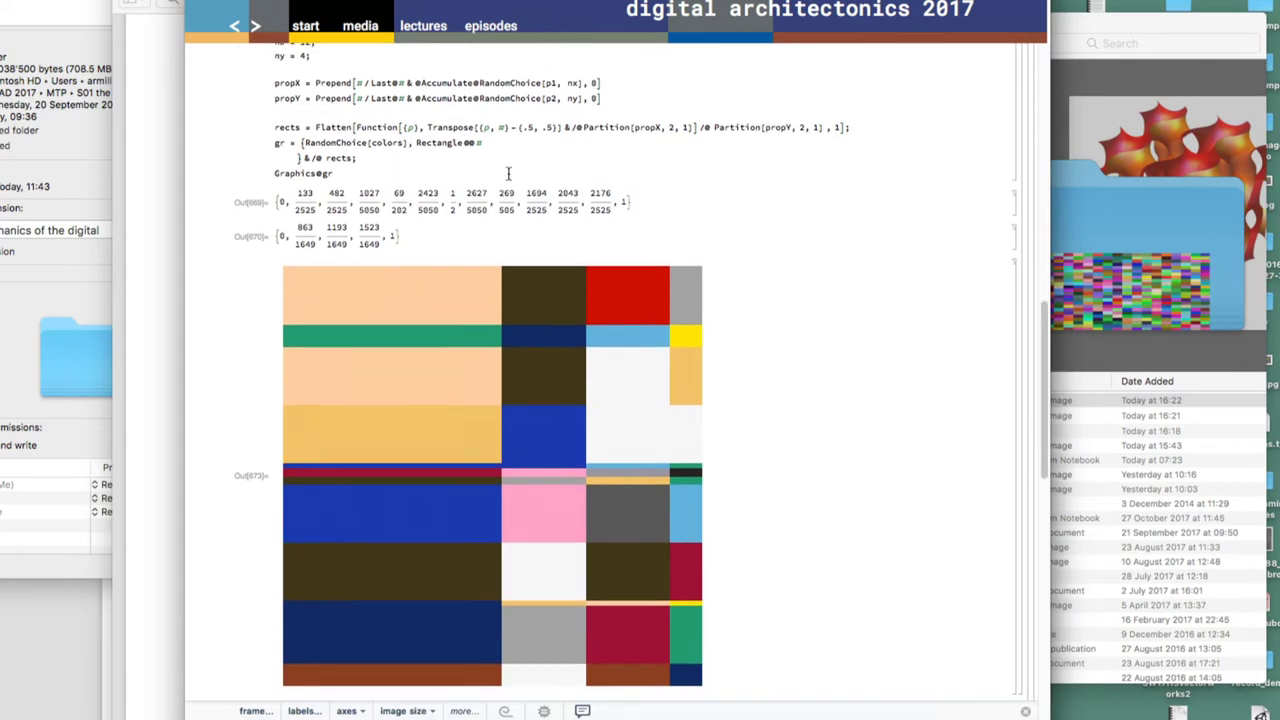
scroll(508, 172, "up", 2)
key("shift+Return")
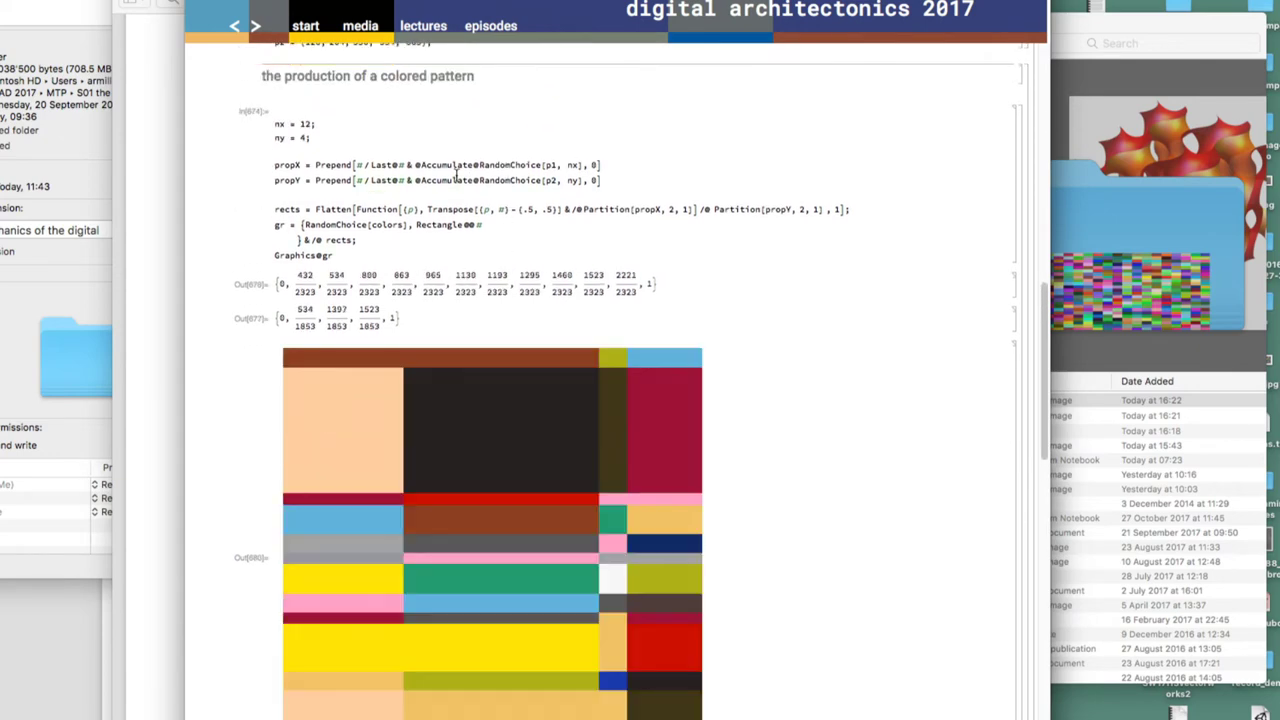
scroll(457, 175, "down", 3)
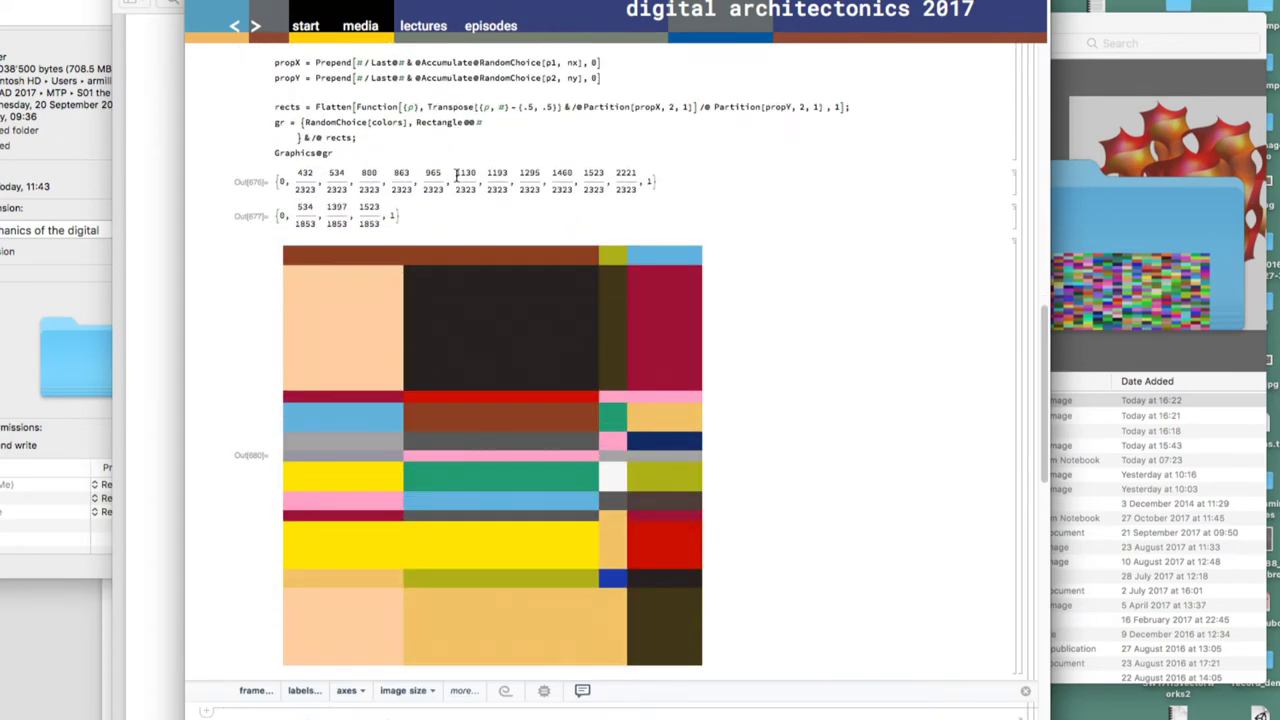
scroll(456, 175, "up", 2)
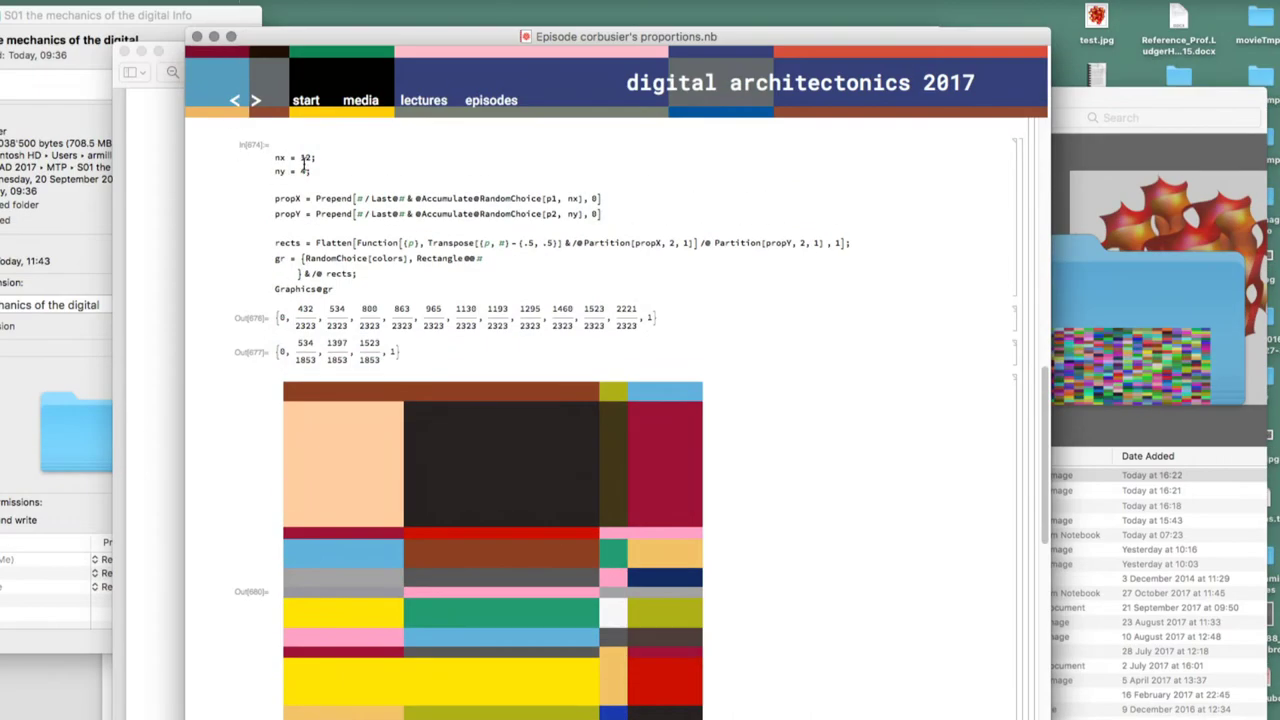
Change nx to 6 and generate two random 6-column rectangle patterns
type("6")
key("shift+Return")
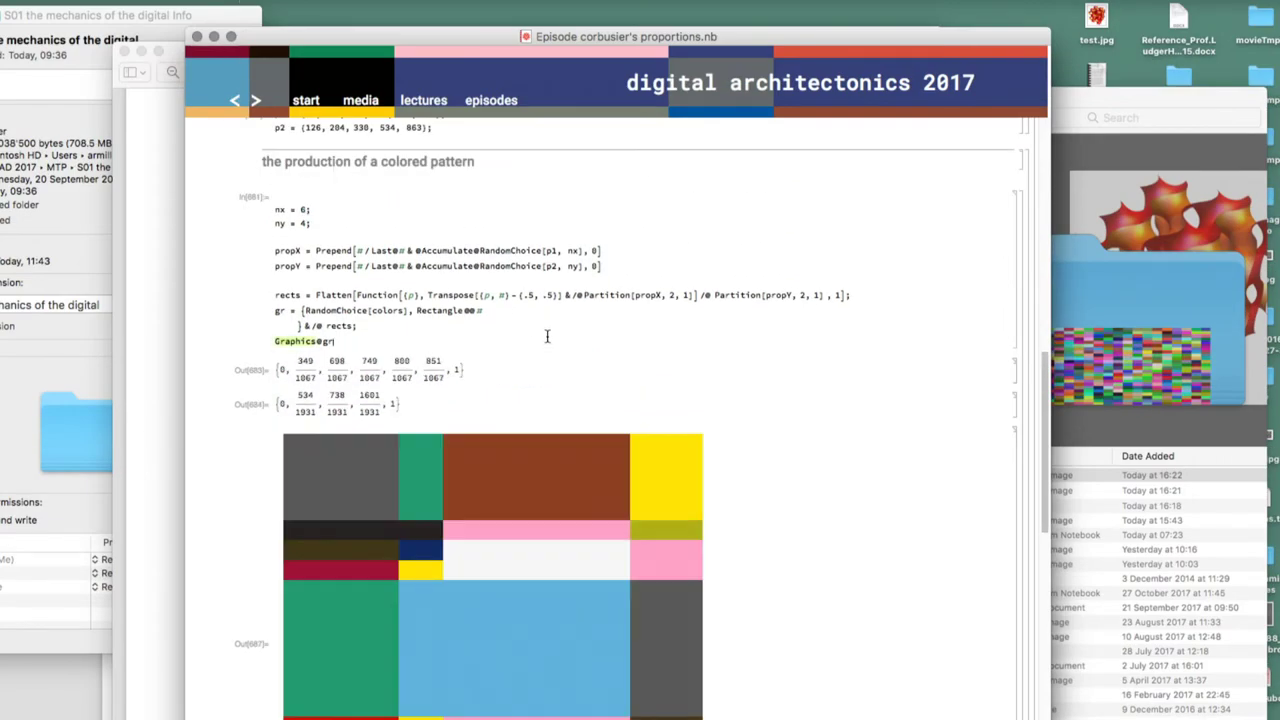
key("shift+Return")
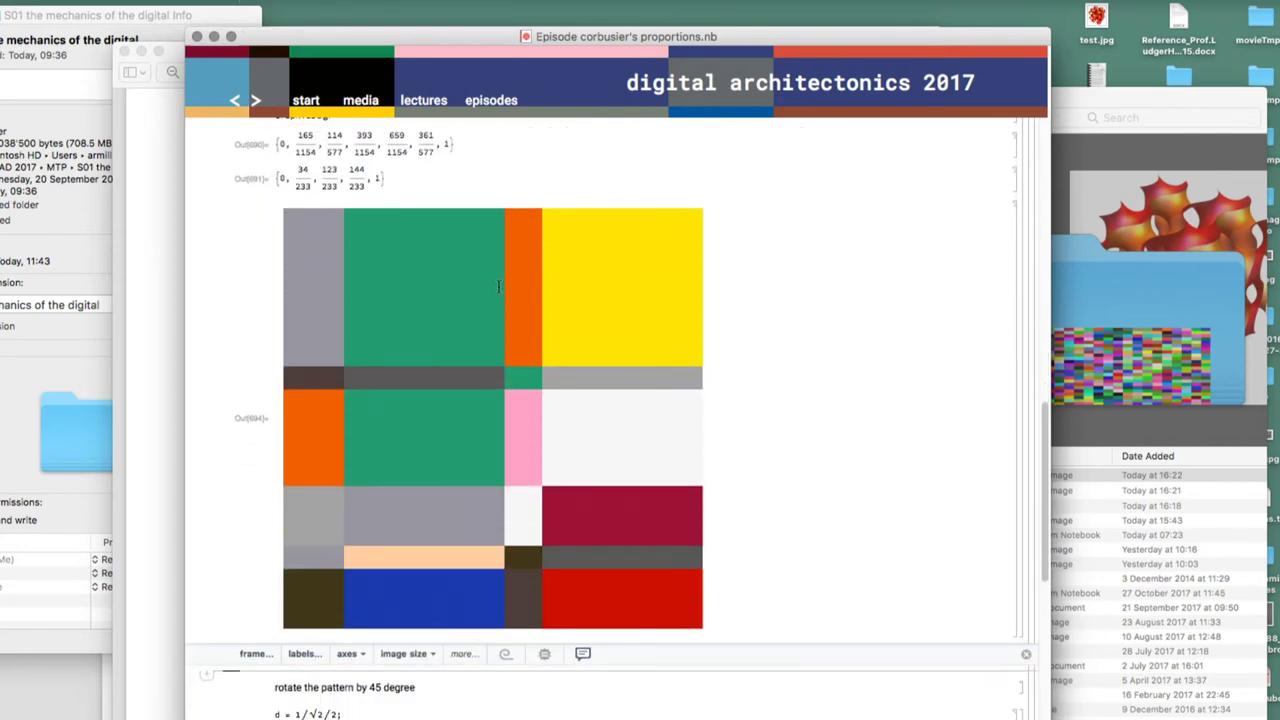
scroll(498, 287, "down", 10)
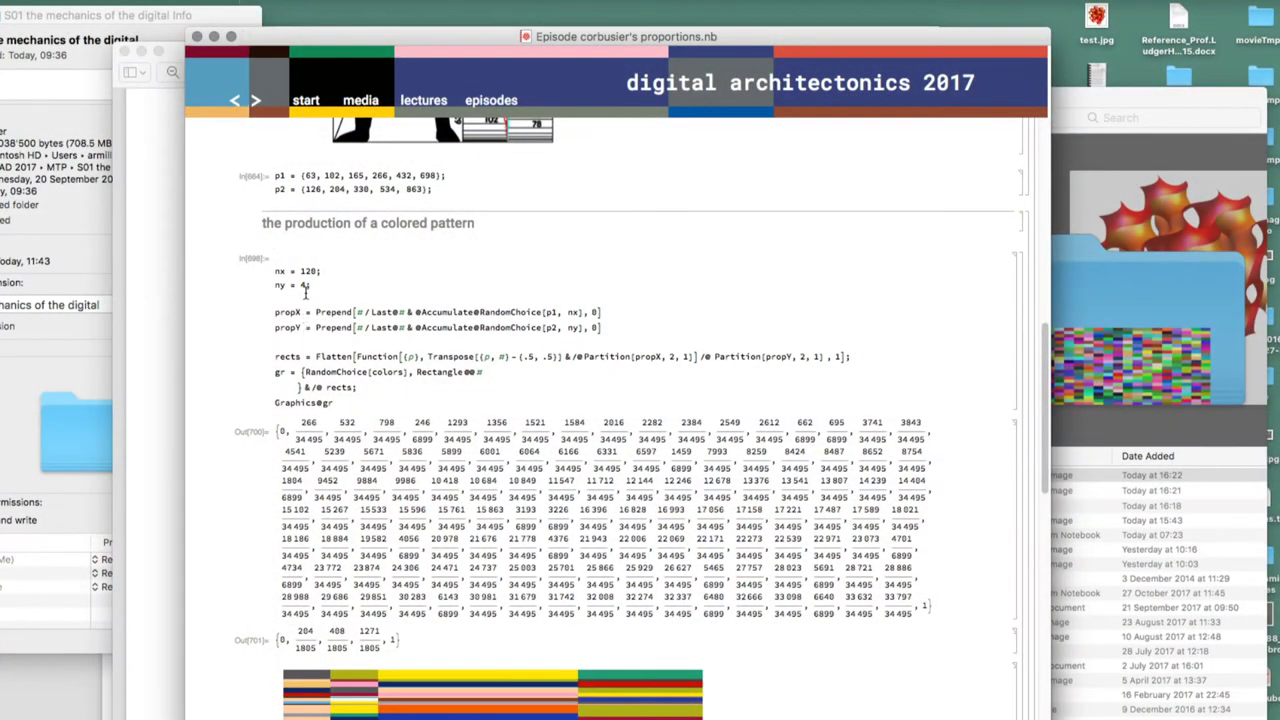
Generate the dense 120 by 42 colour grid and display it rotated 45 degrees
key("shift+Return")
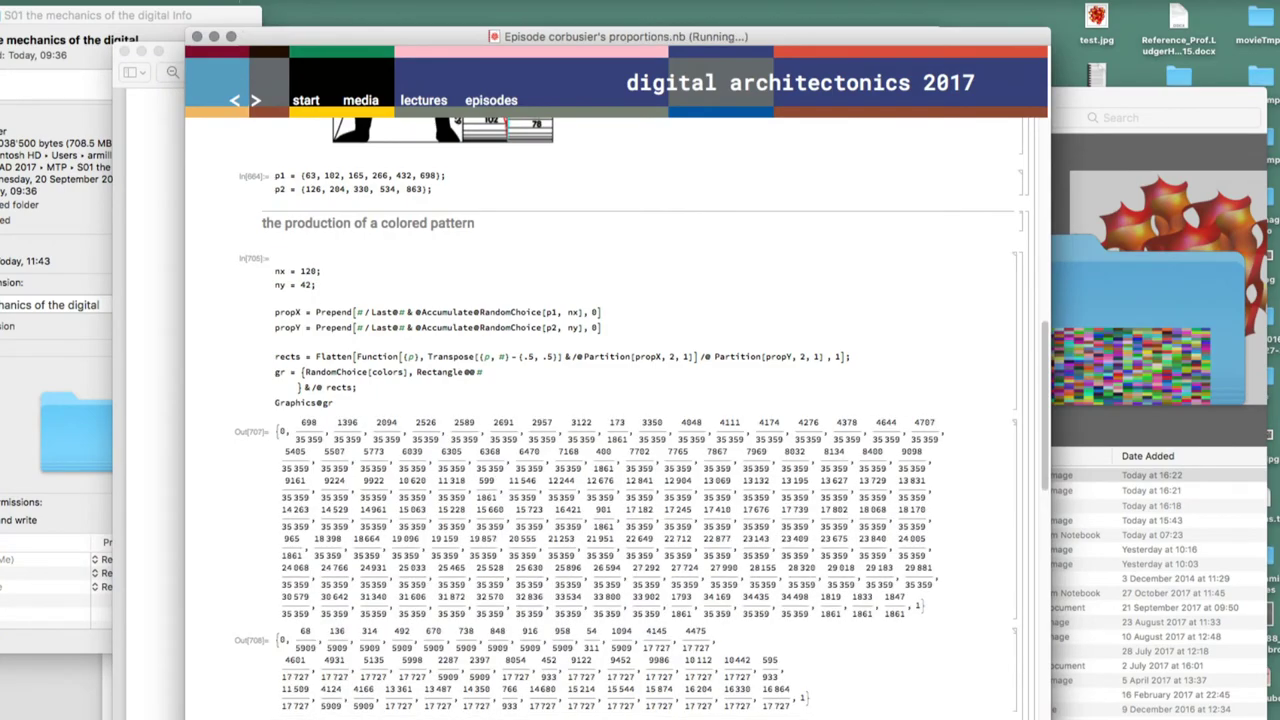
scroll(611, 418, "down", 5)
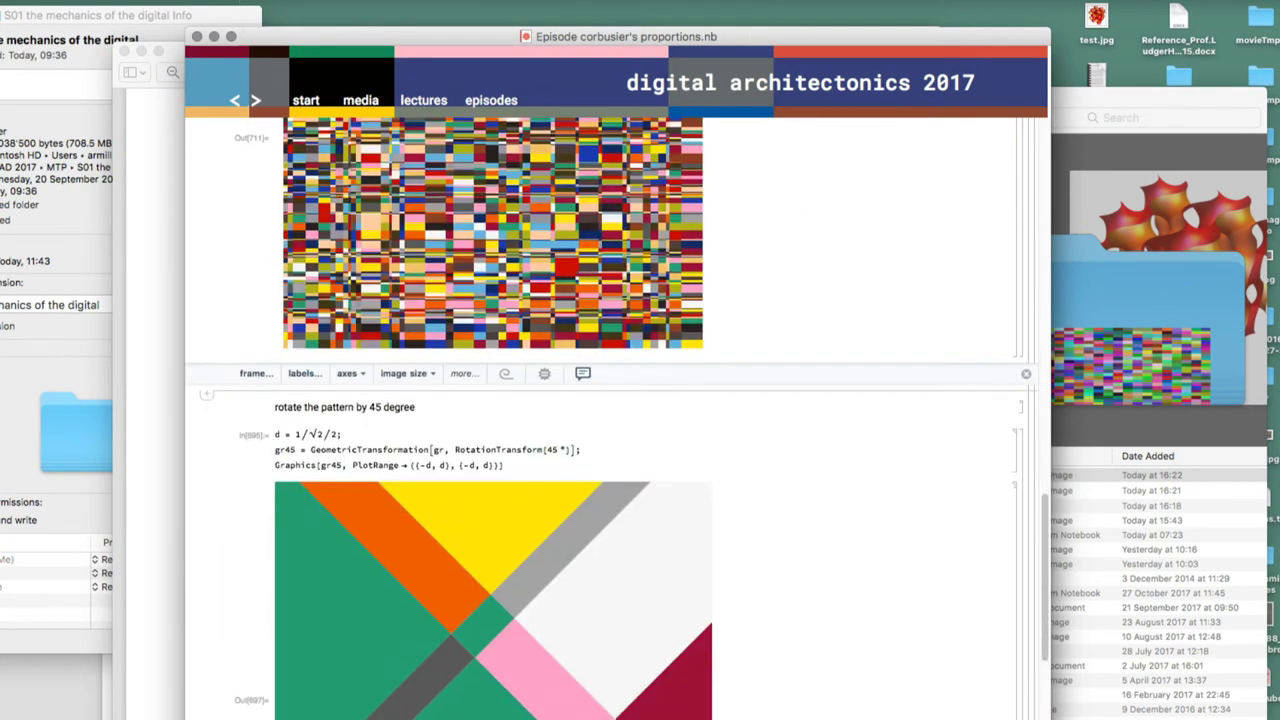
left_click(513, 465)
key("shift+Return")
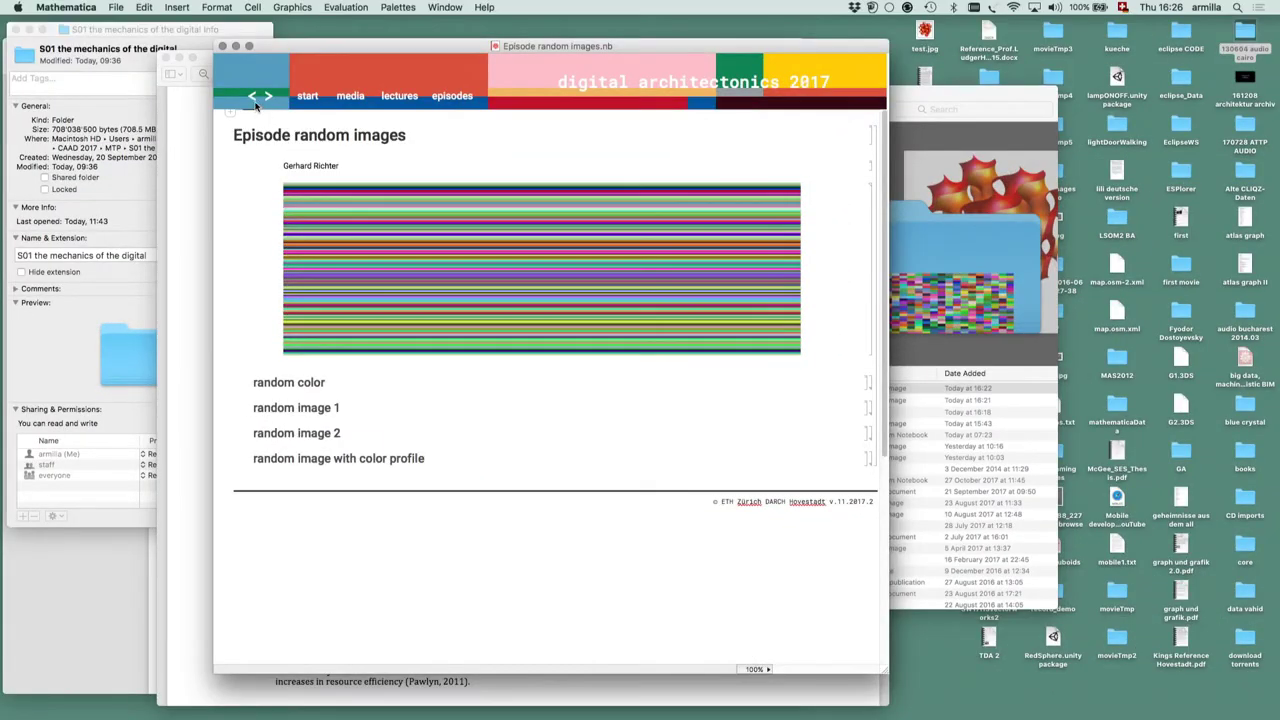
Go back to the S01E08 on images overview and open the 'Episode wiesental 1 + 2' notebook
left_click(254, 98)
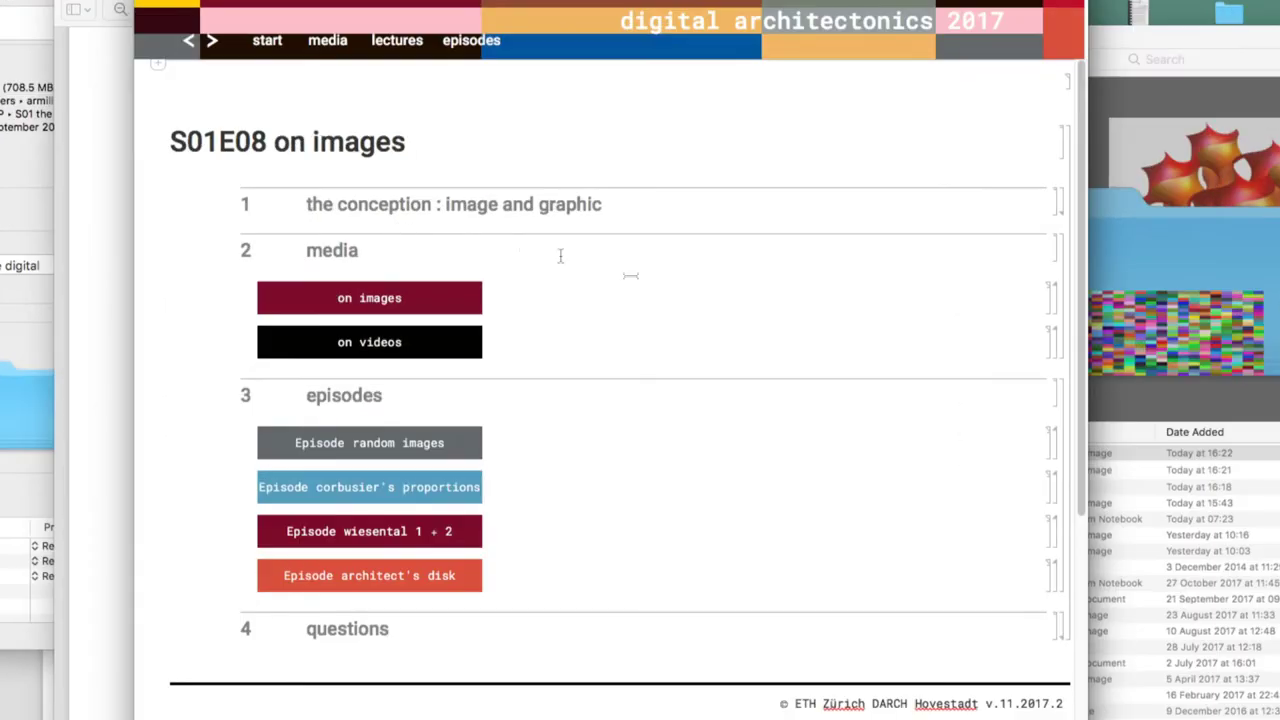
double_click(1058, 530)
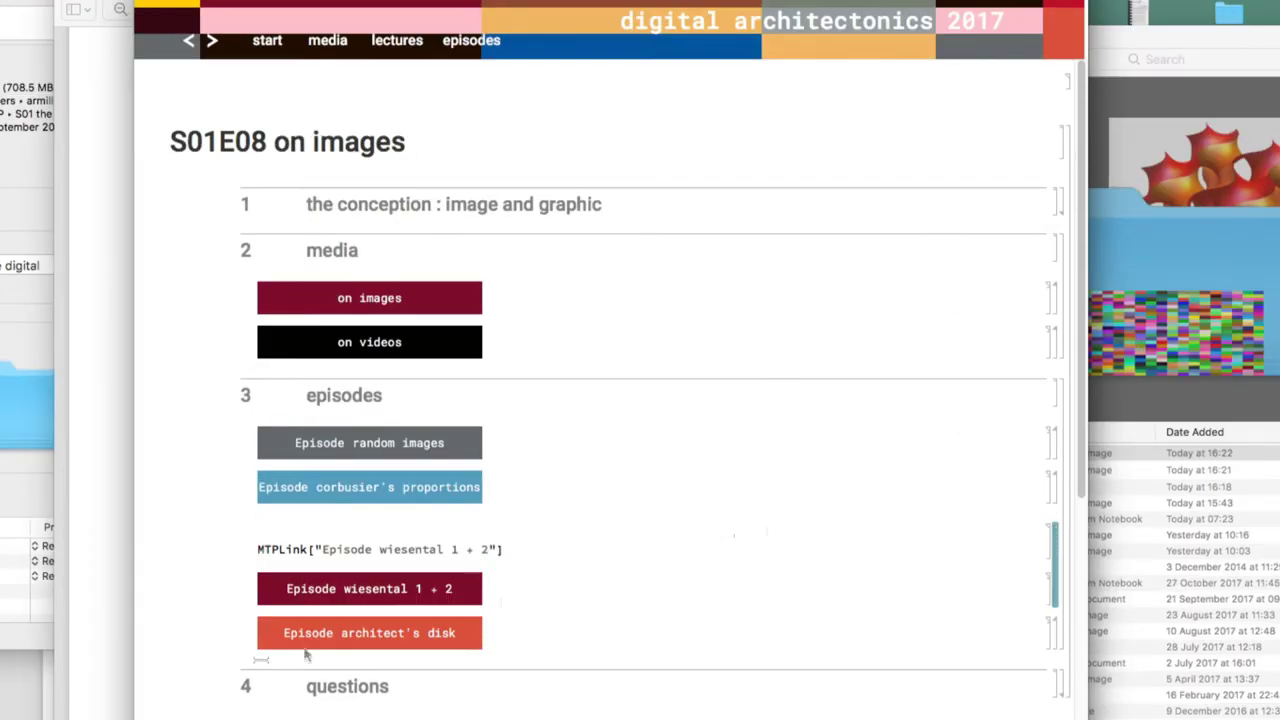
left_click(376, 592)
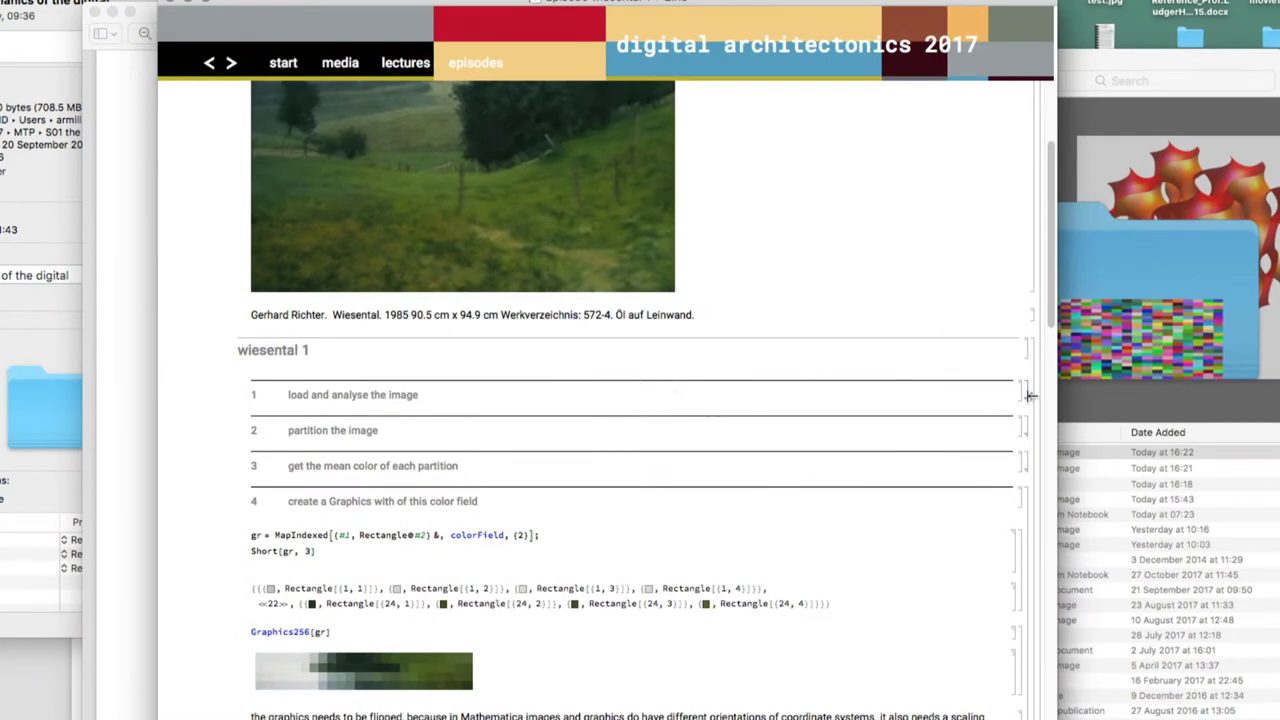
Expand the load and analyse section, load the Wiesental image and get its 478 by 449 dimensions
double_click(1030, 395)
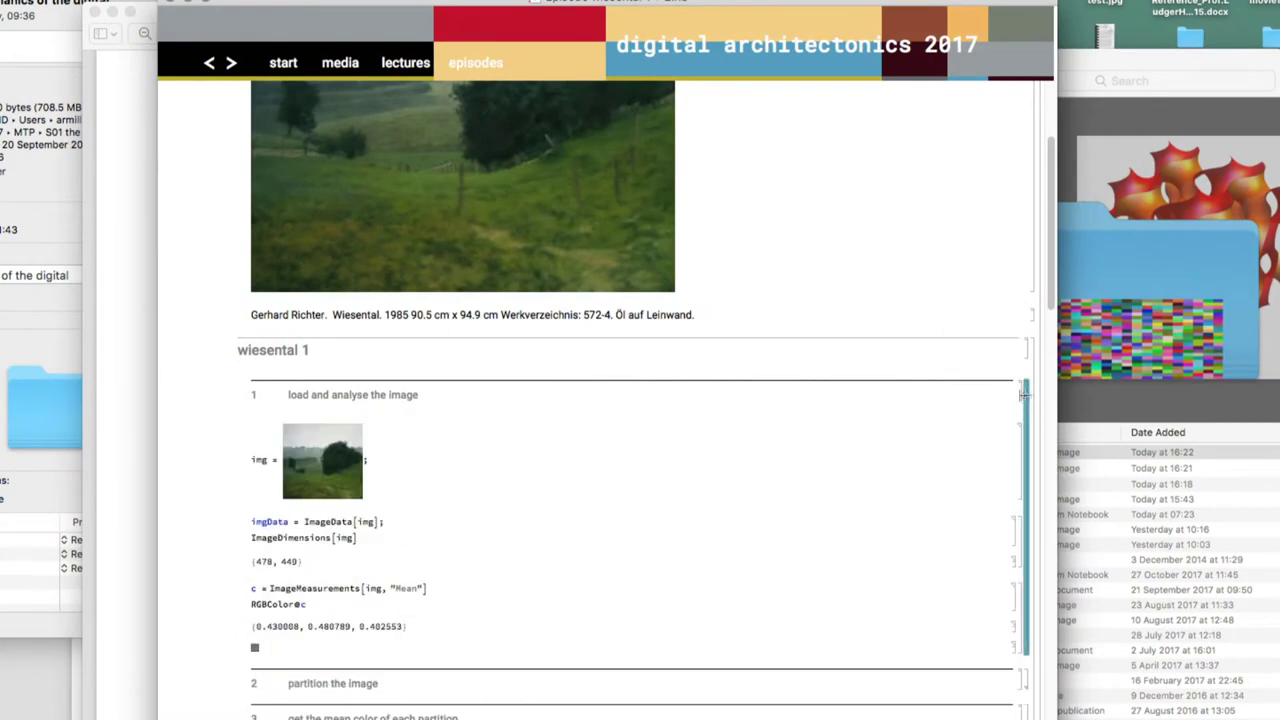
scroll(627, 339, "down", 5)
left_click(422, 288)
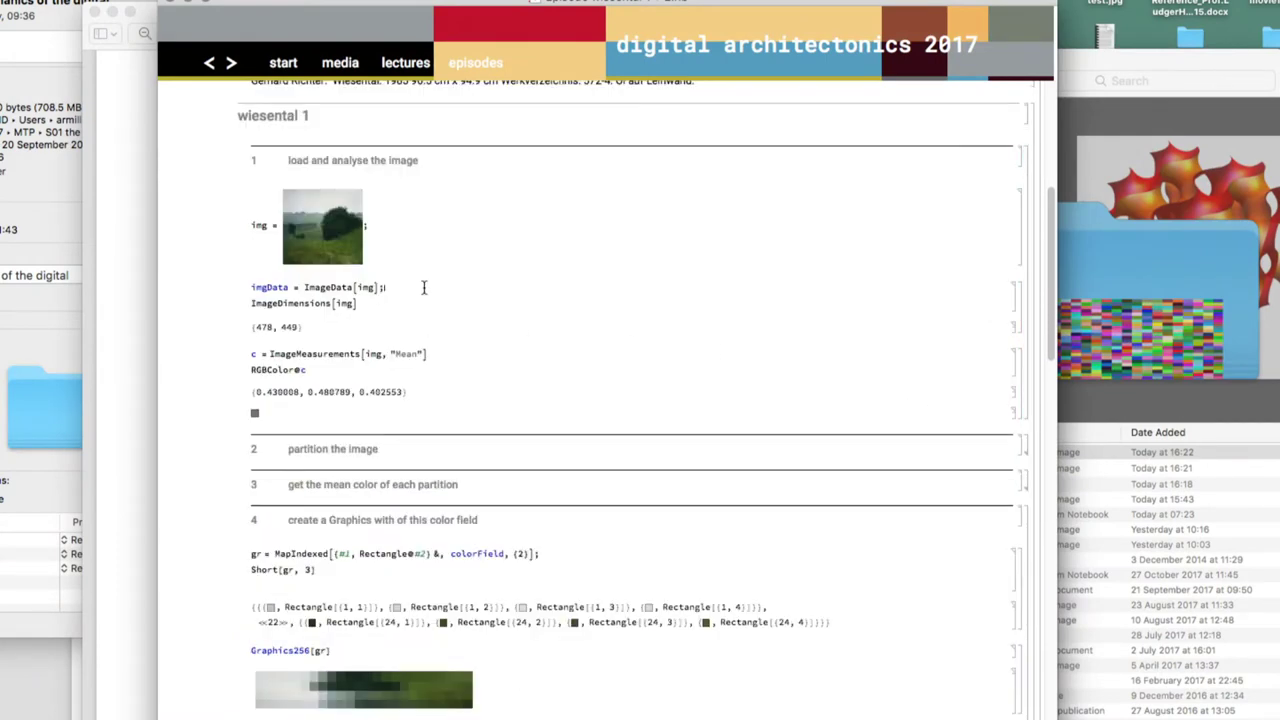
key("shift+Return")
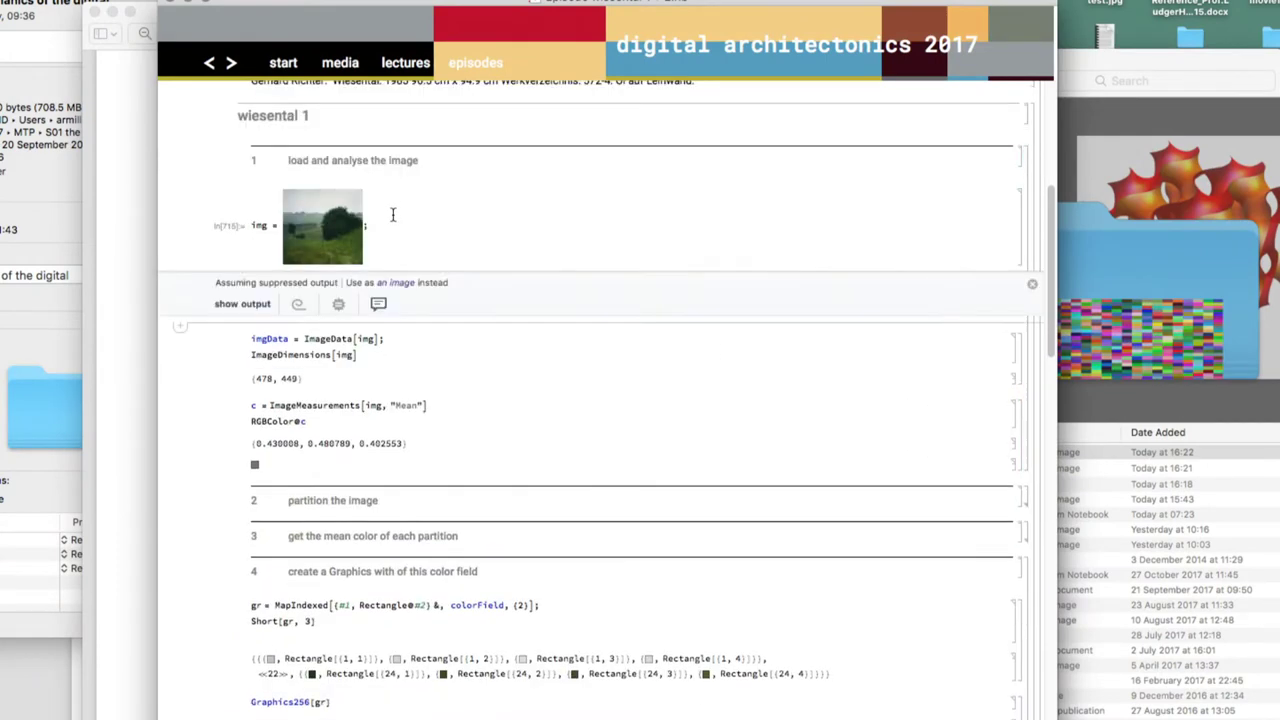
key("shift+Return")
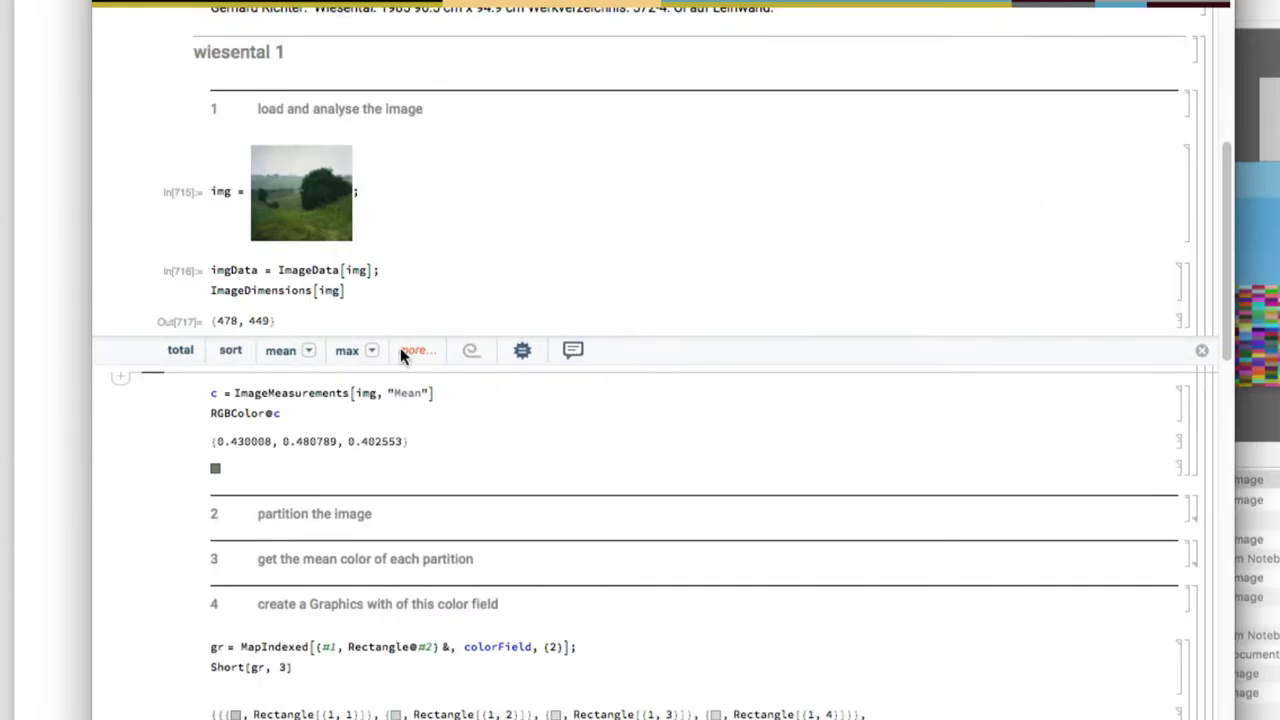
Compute the painting's mean colour {0.430008, 0.480789, 0.402553} as a grey swatch
left_click(486, 400)
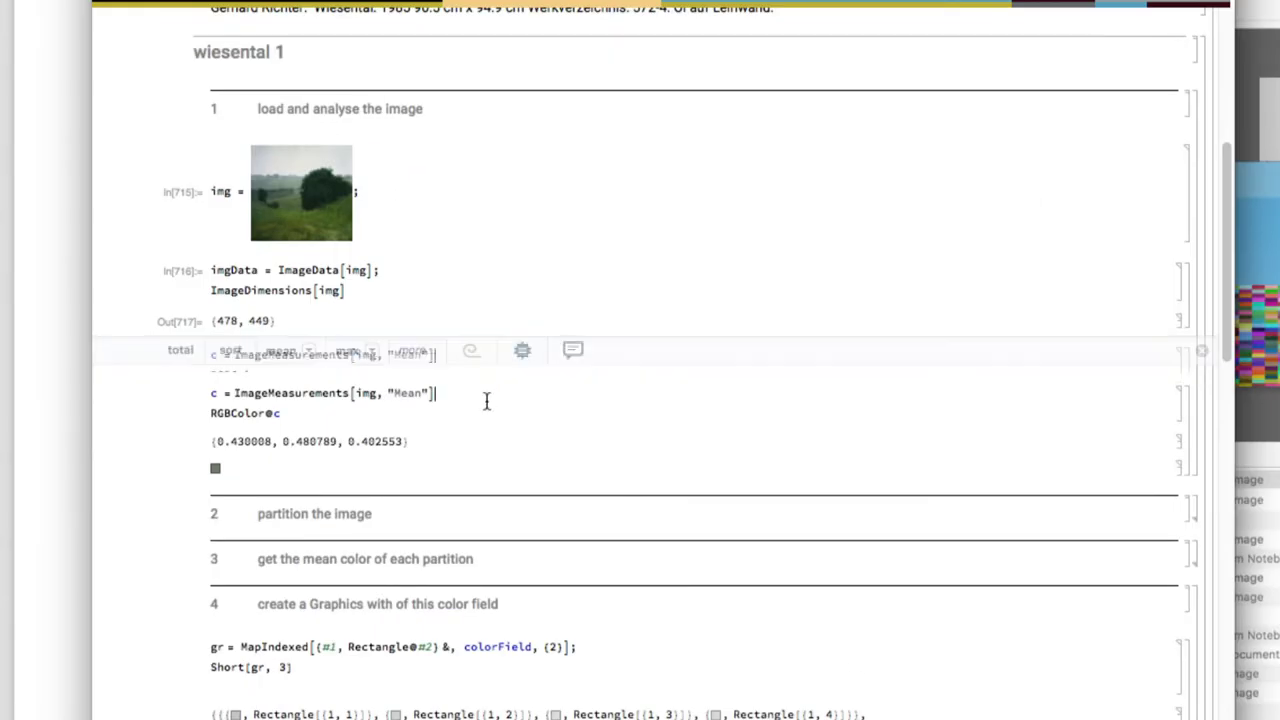
key("shift+Return")
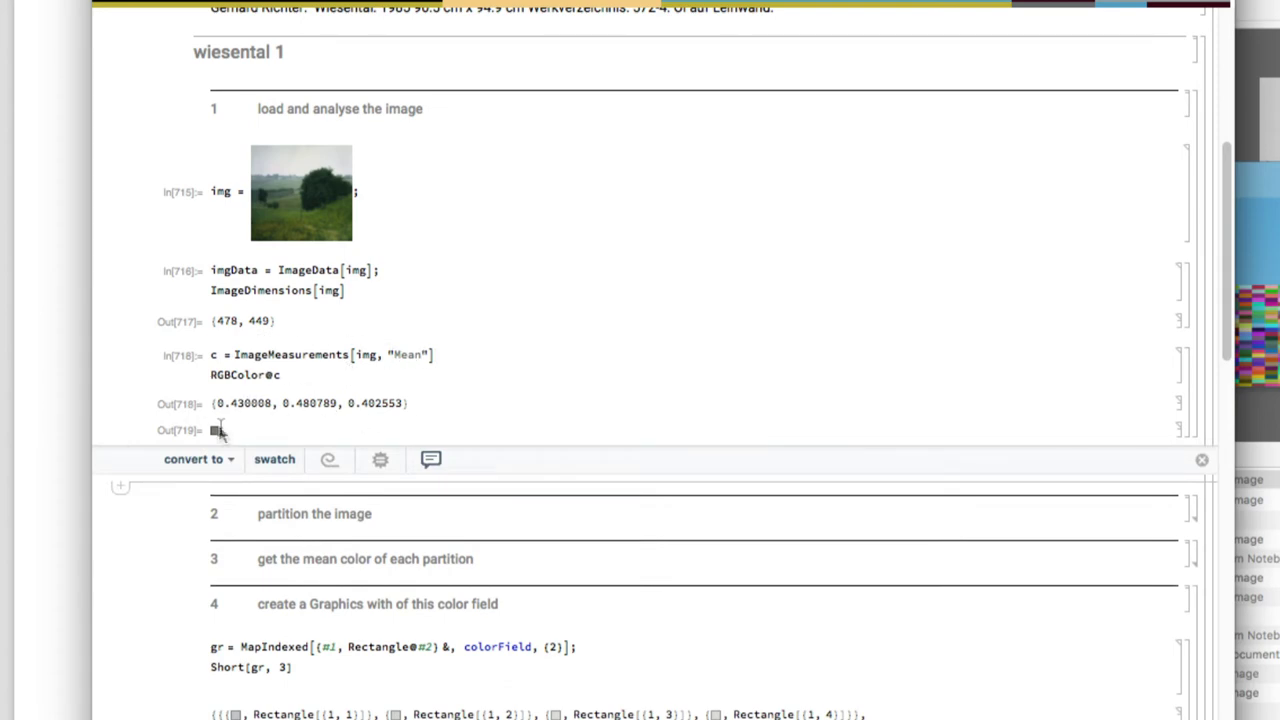
mouse_move(216, 432)
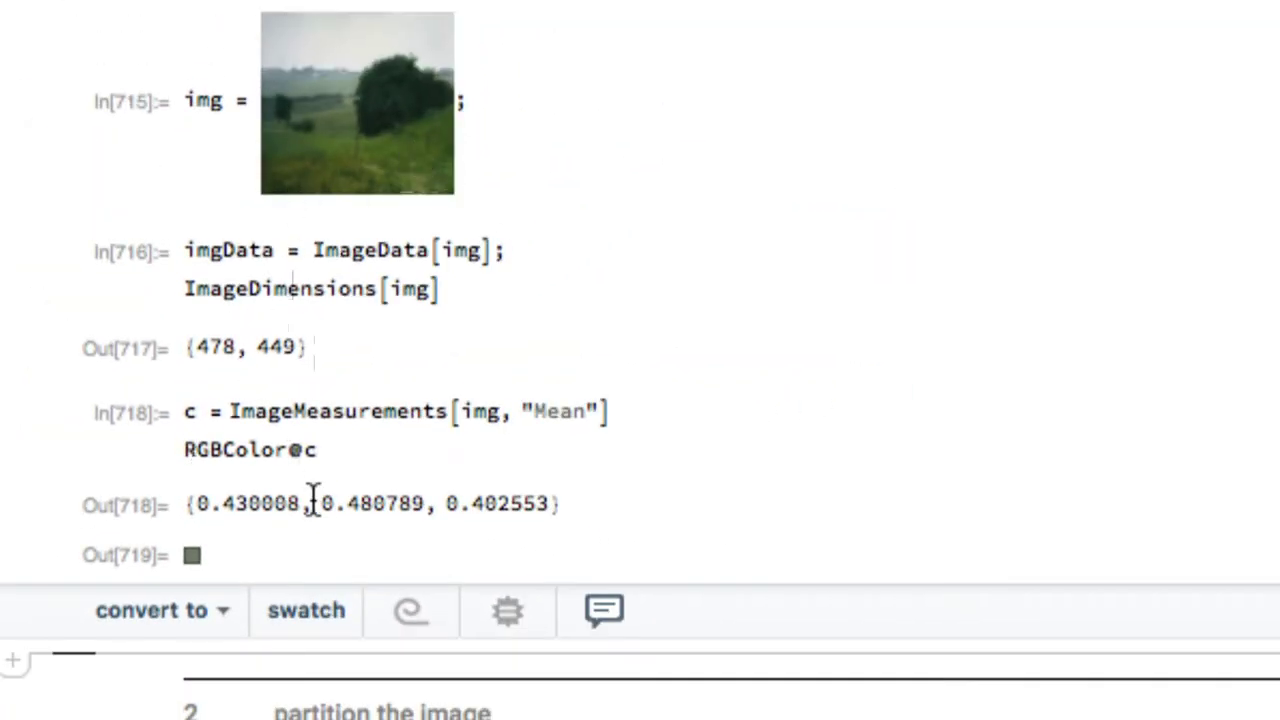
scroll(386, 508, "down", 10)
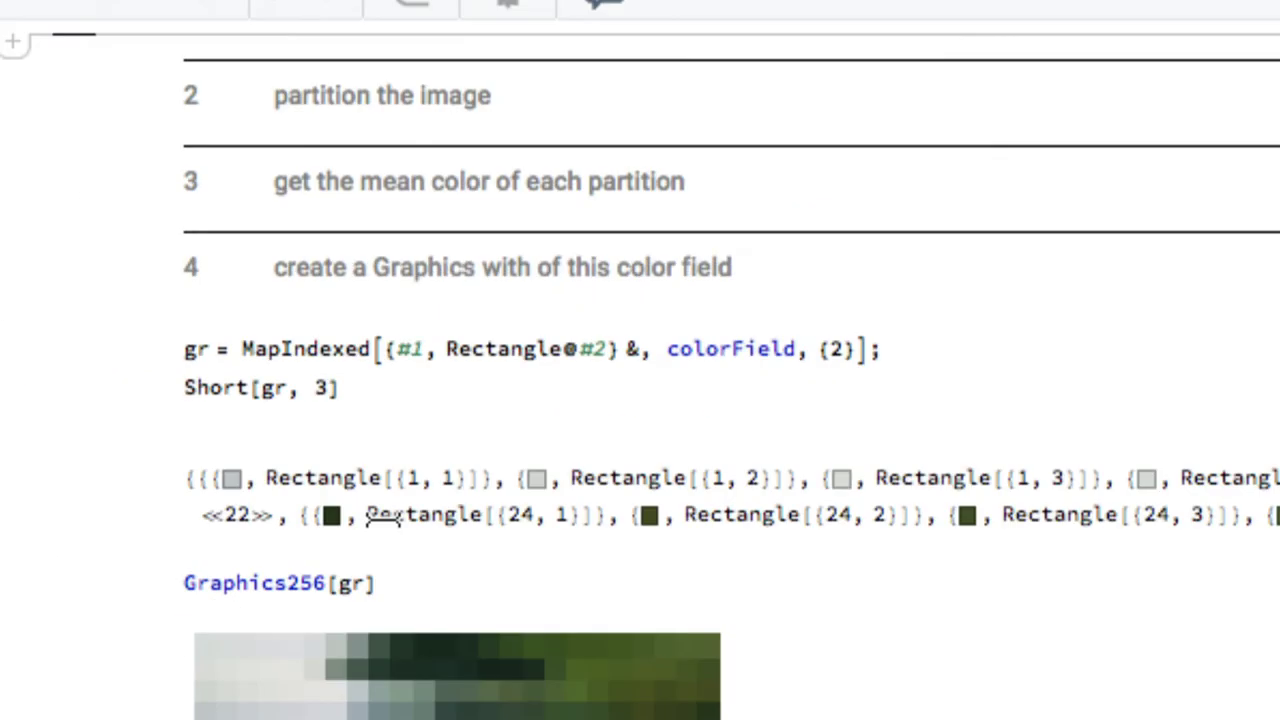
Expand the partition the image section and scroll through its factorisation, part-size, missing-pixel and resize cells
scroll(386, 508, "up", 1)
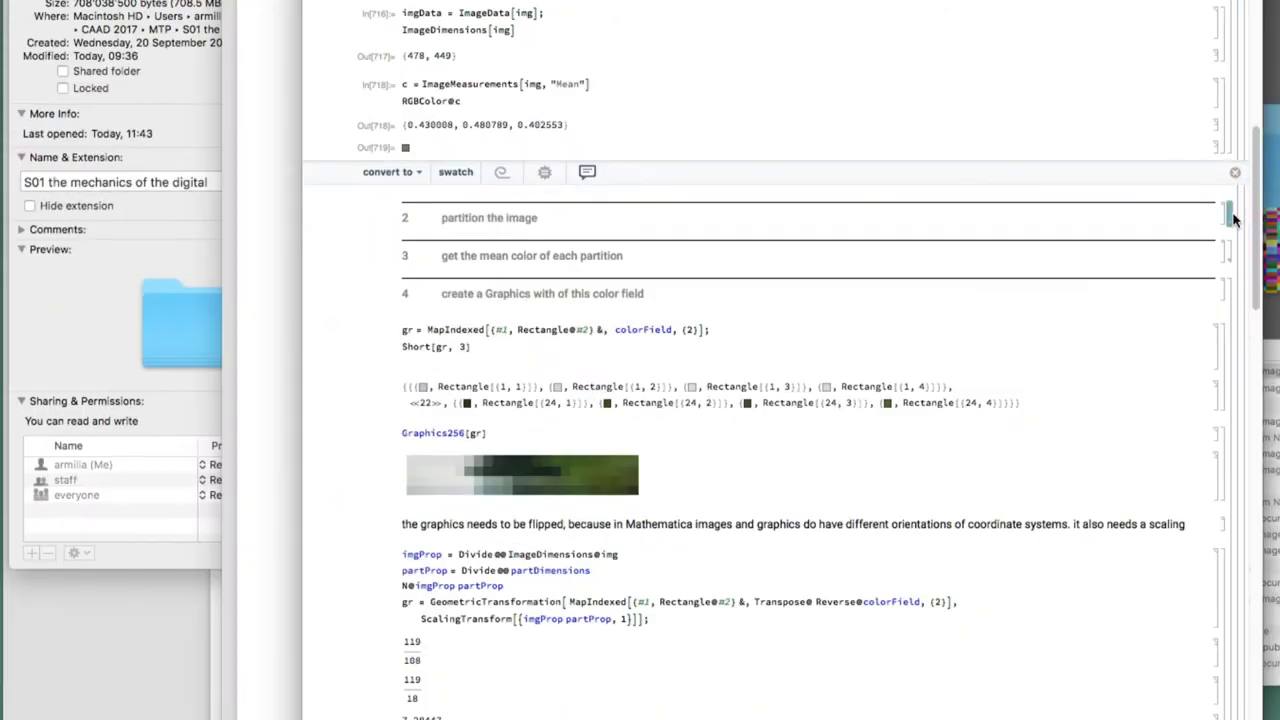
scroll(1236, 214, "down", 2)
double_click(1230, 160)
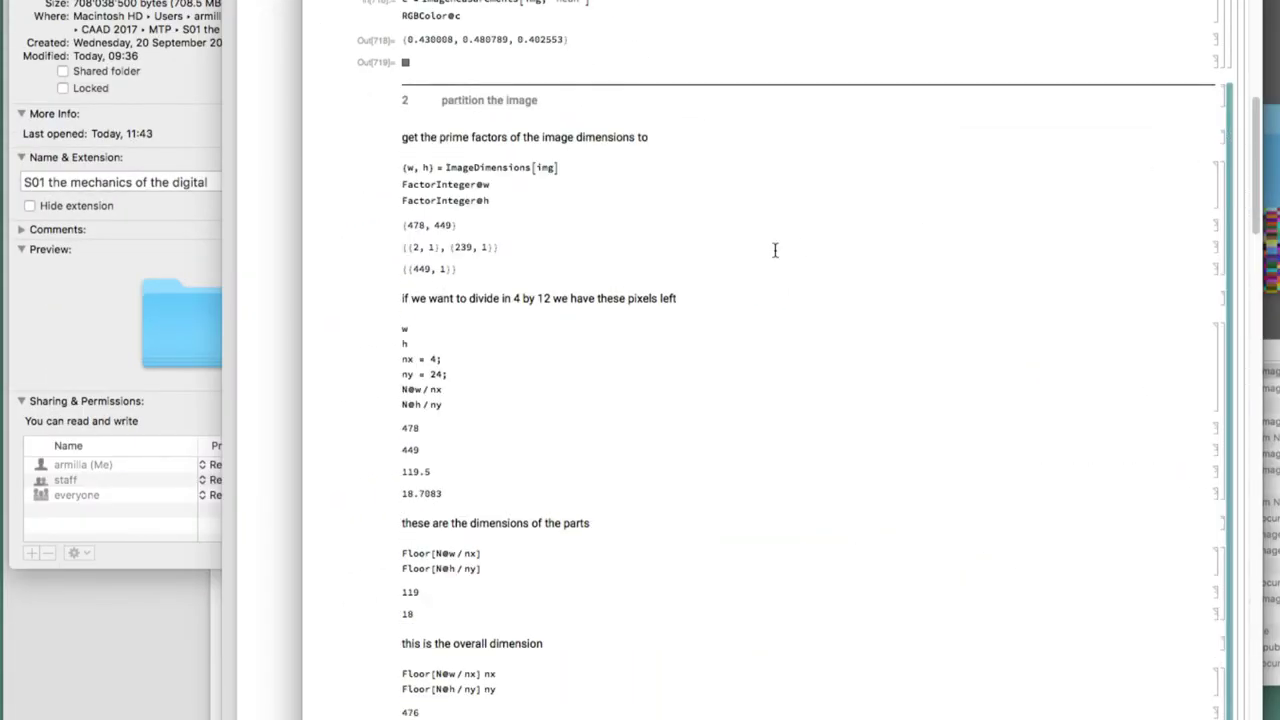
scroll(774, 250, "down", 15)
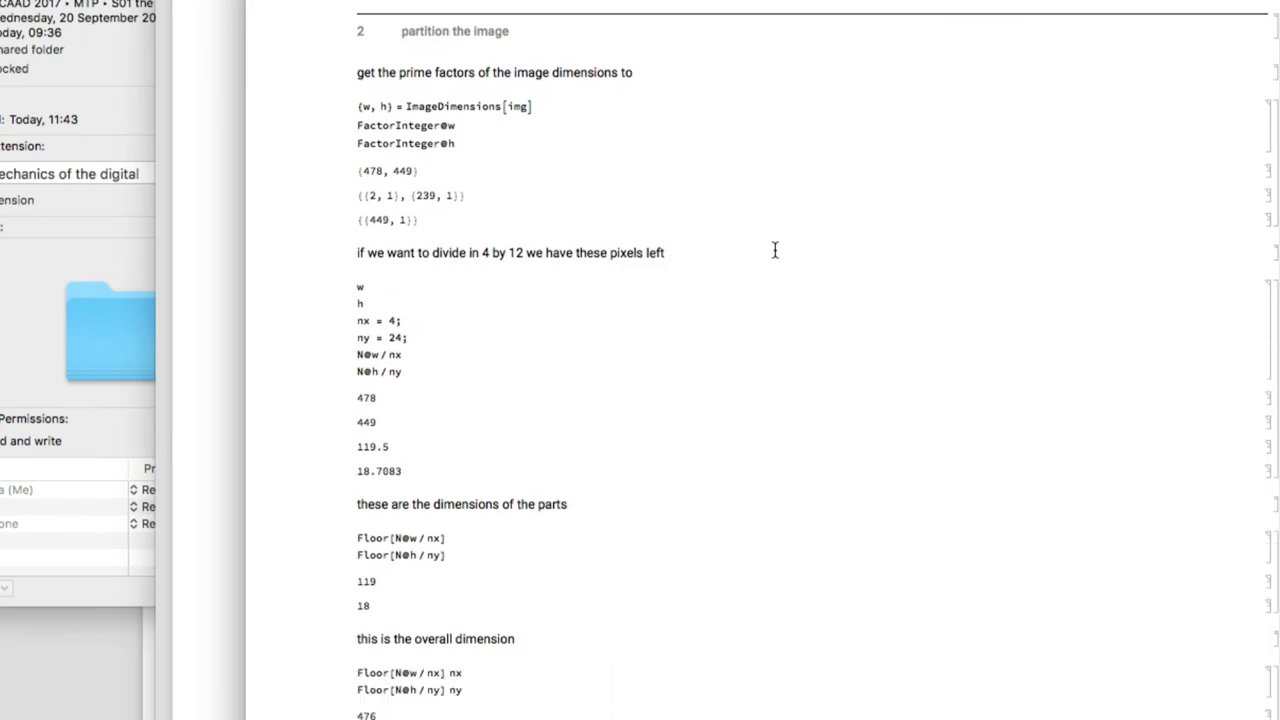
scroll(774, 250, "down", 8)
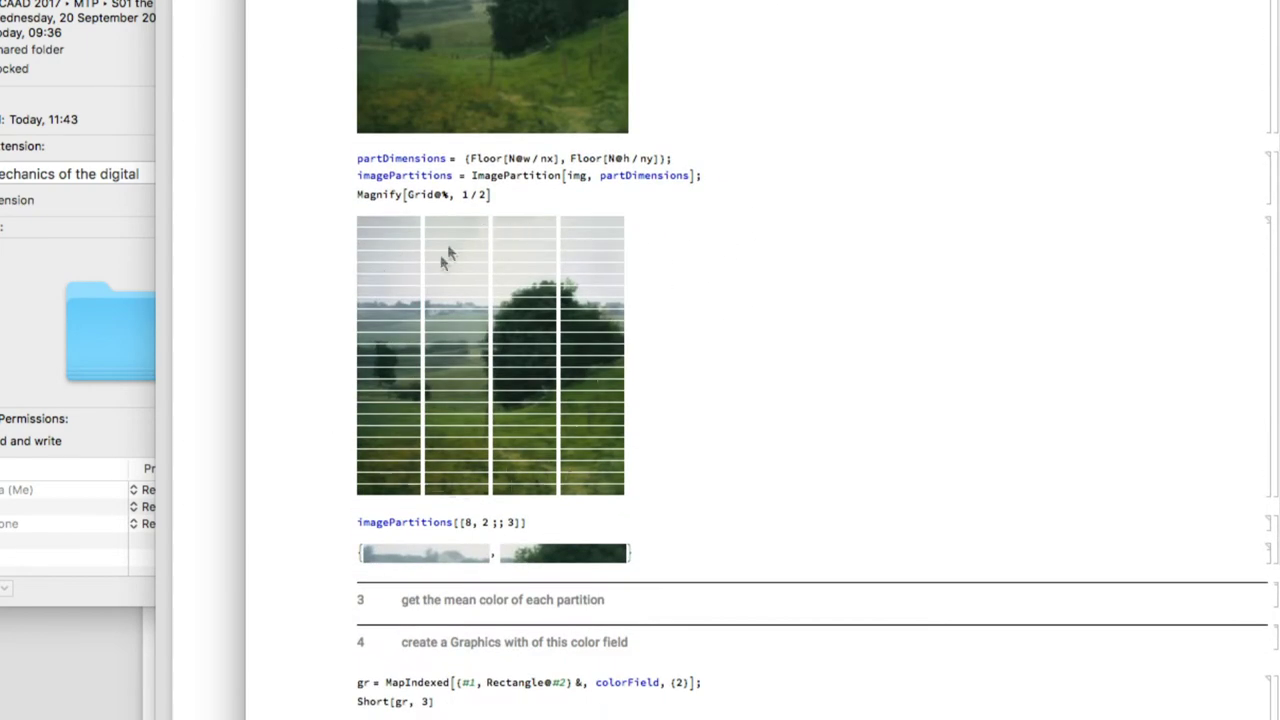
scroll(610, 251, "up", 16)
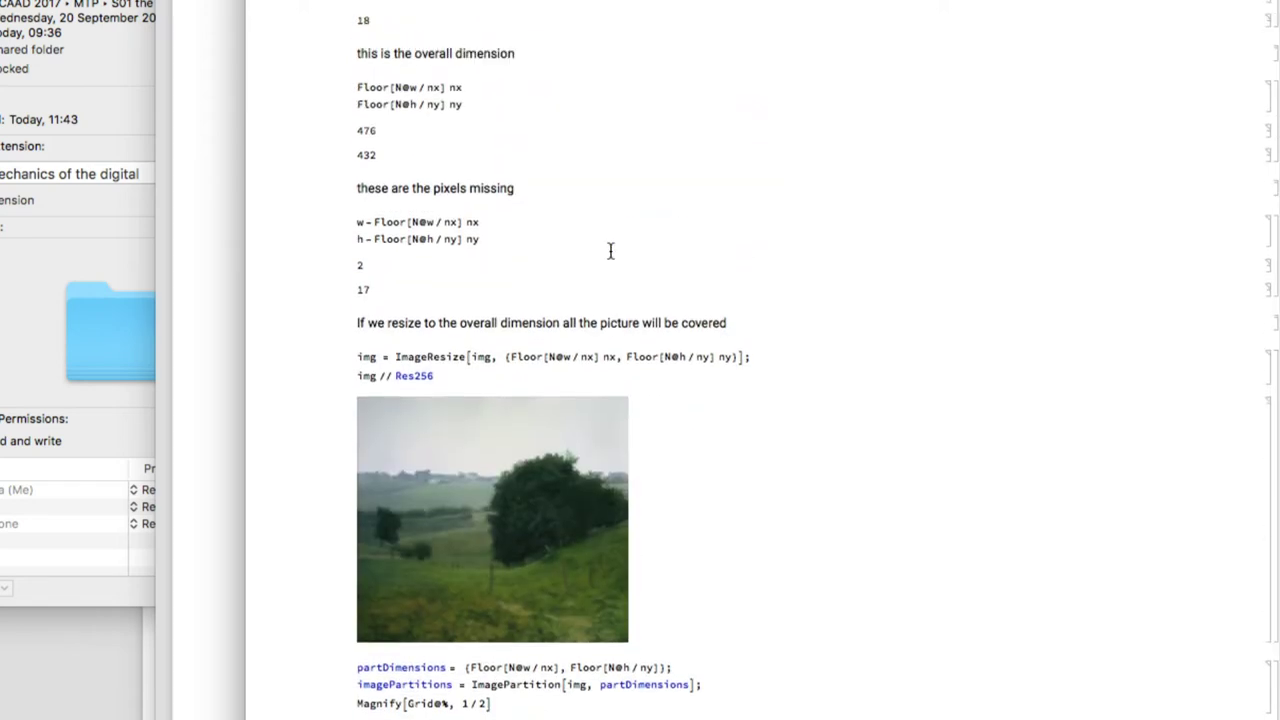
Recompute pixels per part, part dimensions 45 and 10, overall 180 by 240, and missing pixels 2 and 0
left_click(478, 112)
key("shift+Return")
left_click(460, 346)
key("shift+Return")
left_click(486, 480)
key("shift+Return")
scroll(488, 482, "down", 5)
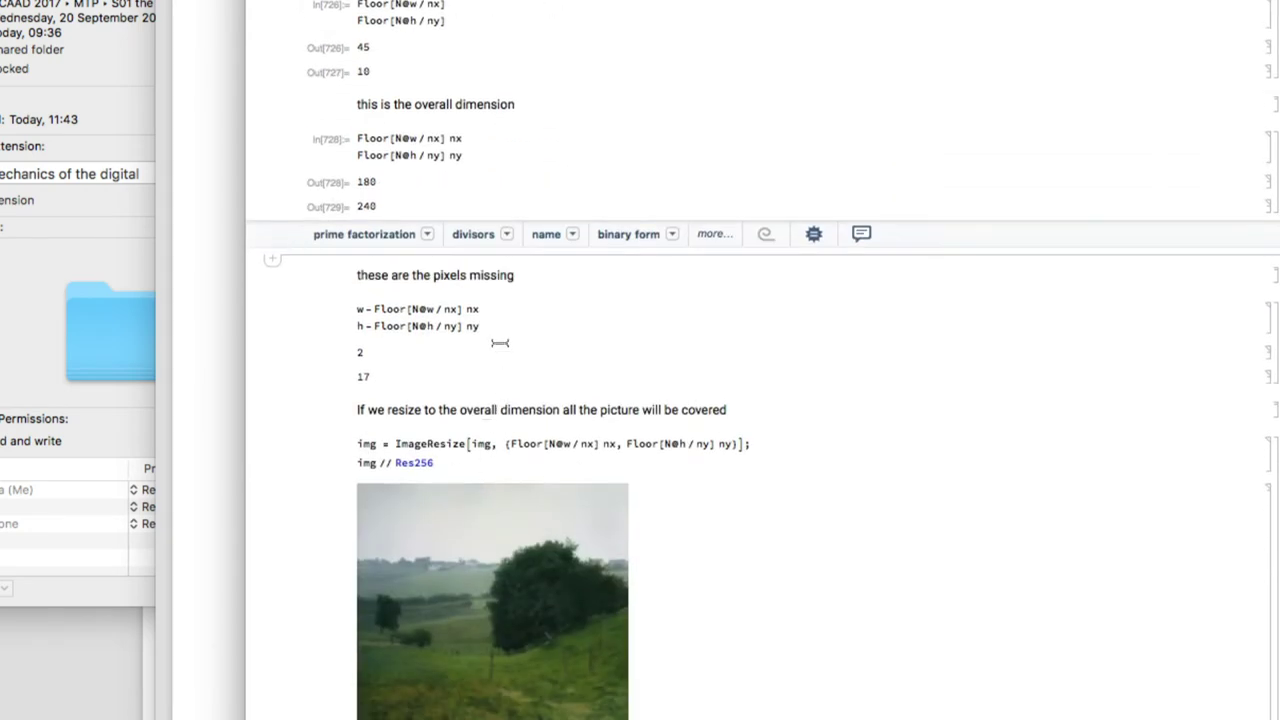
left_click(497, 323)
key("shift+Return")
scroll(499, 324, "down", 5)
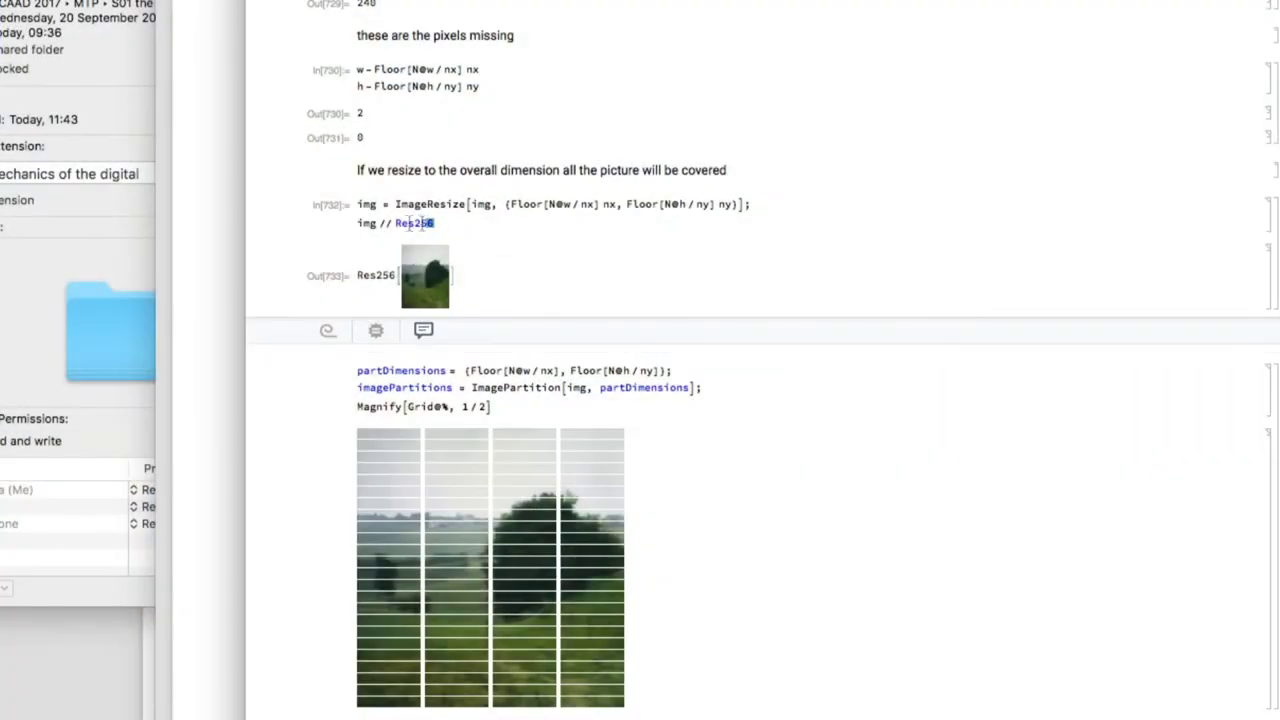
Delete '// Res256' from the ImageResize cell and re-evaluate it to show the full-size image
left_click_drag(430, 224, 333, 224)
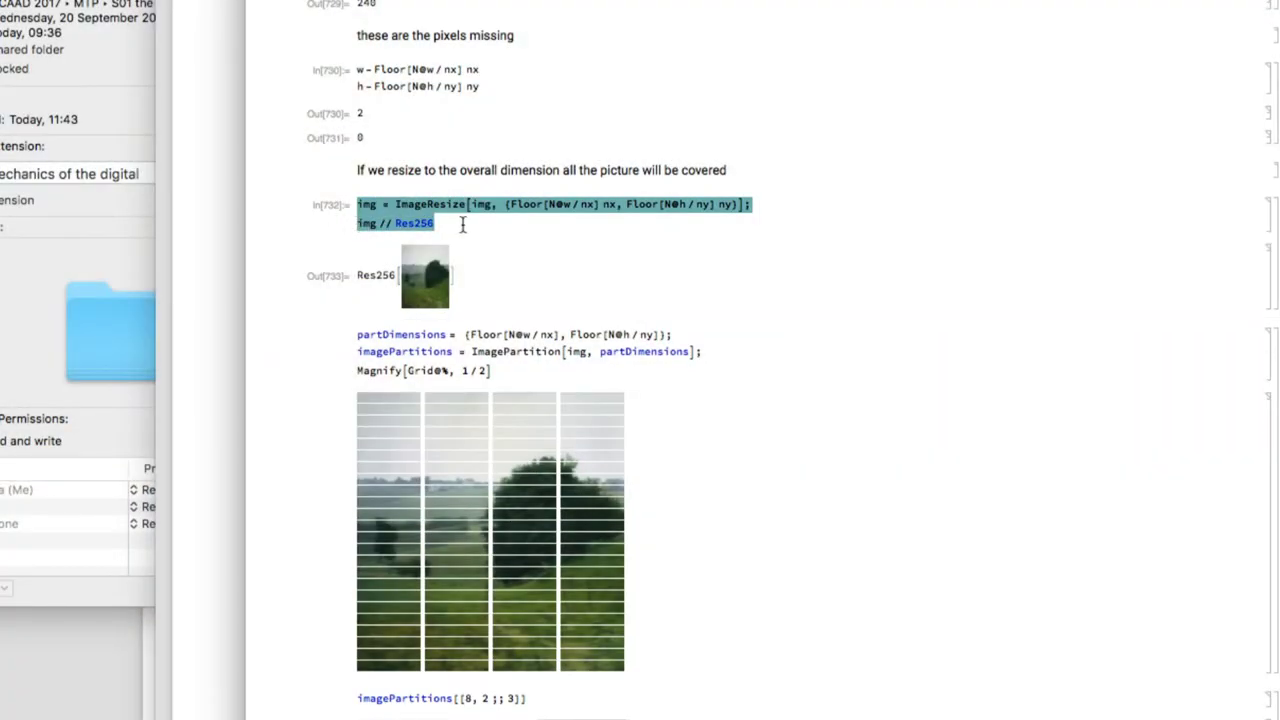
left_click_drag(463, 224, 351, 225)
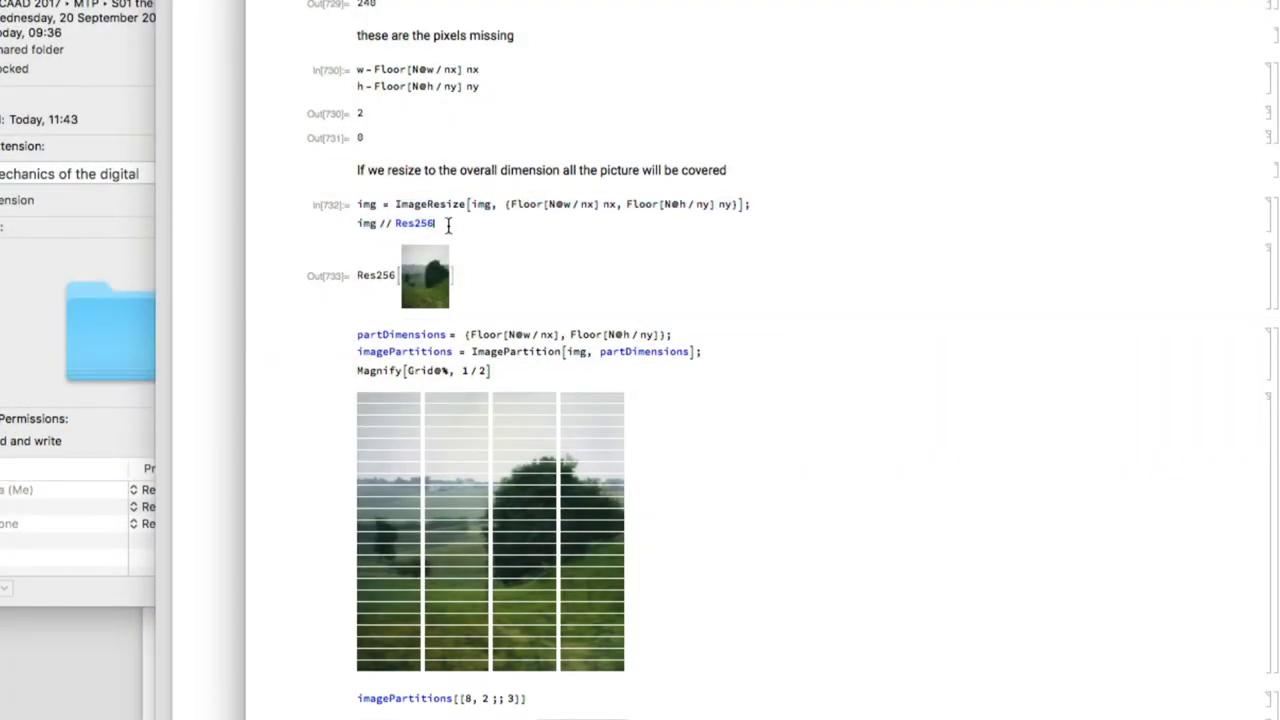
left_click_drag(451, 223, 383, 226)
key("BackSpace")
key("shift+Return")
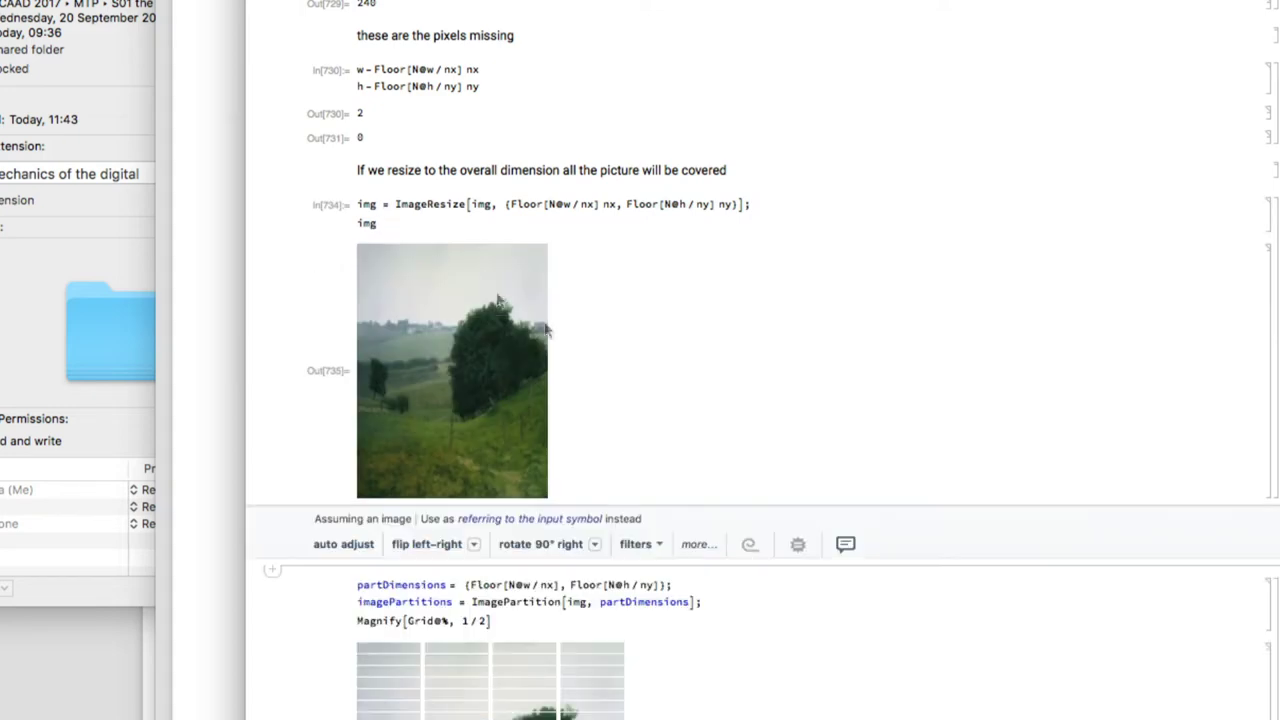
scroll(765, 212, "up", 15)
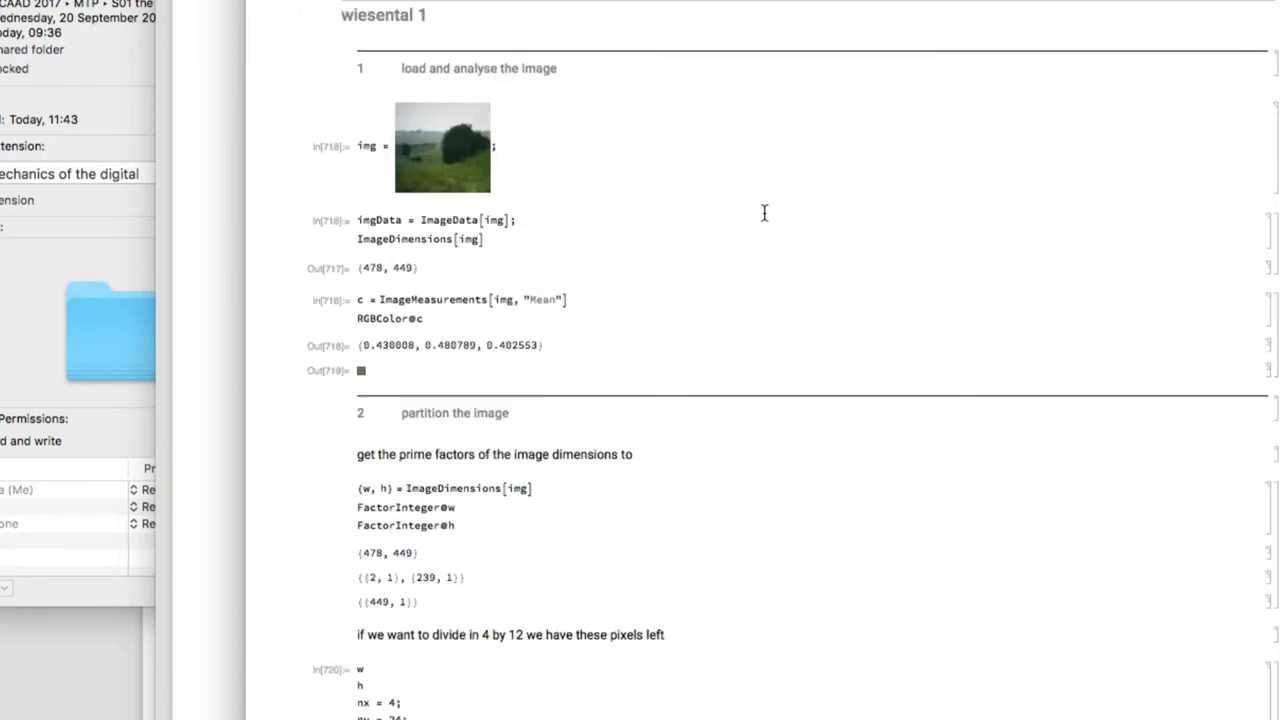
right_click(762, 210)
left_click(580, 196)
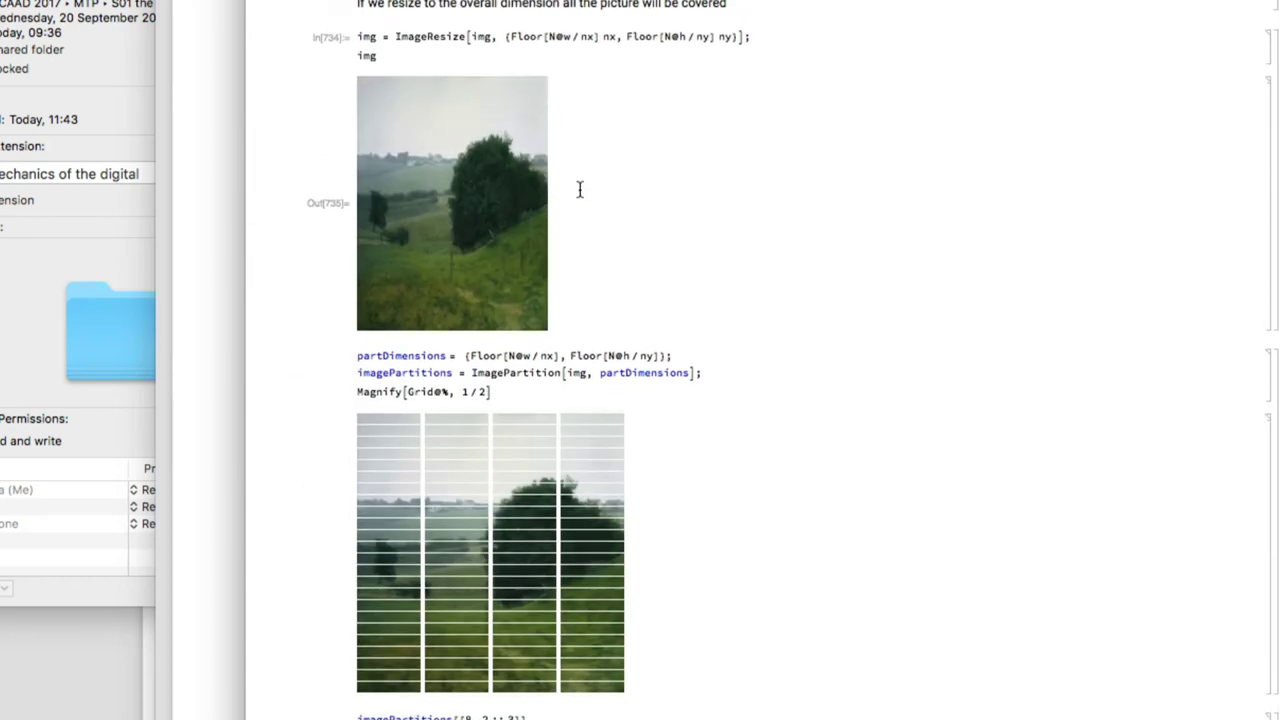
scroll(579, 190, "up", 5)
scroll(579, 190, "down", 3)
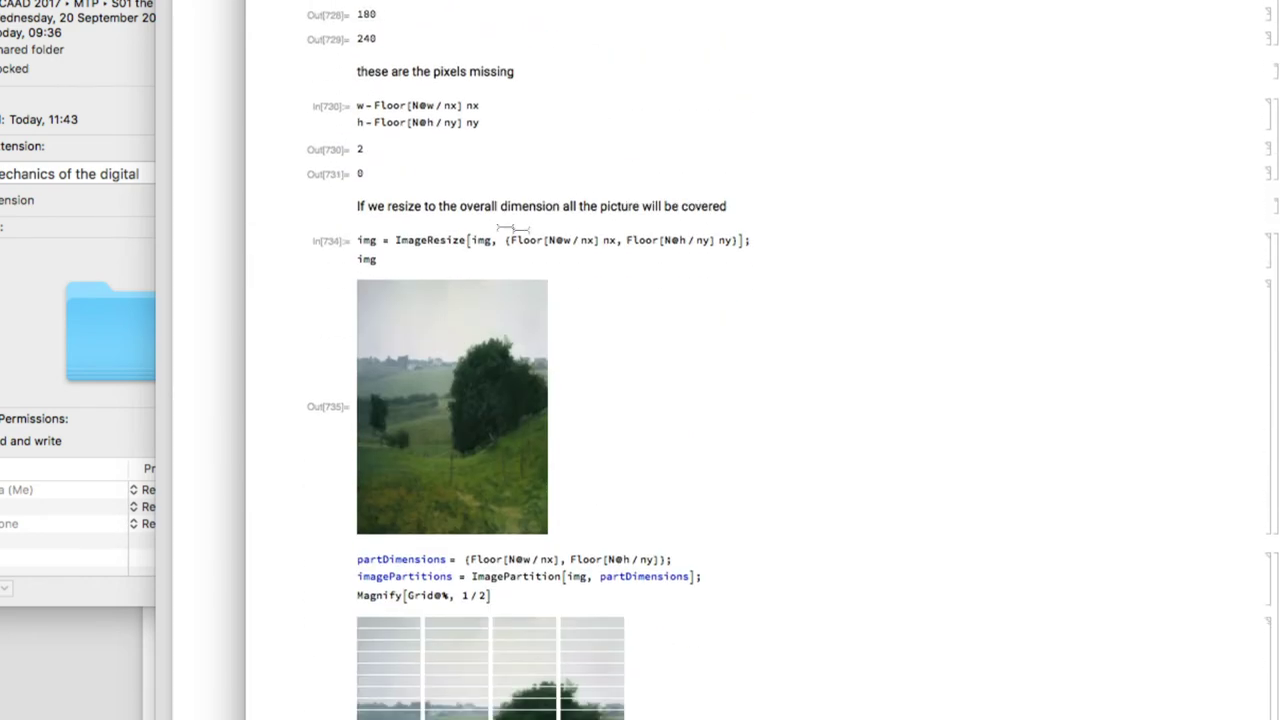
key("shift+Return")
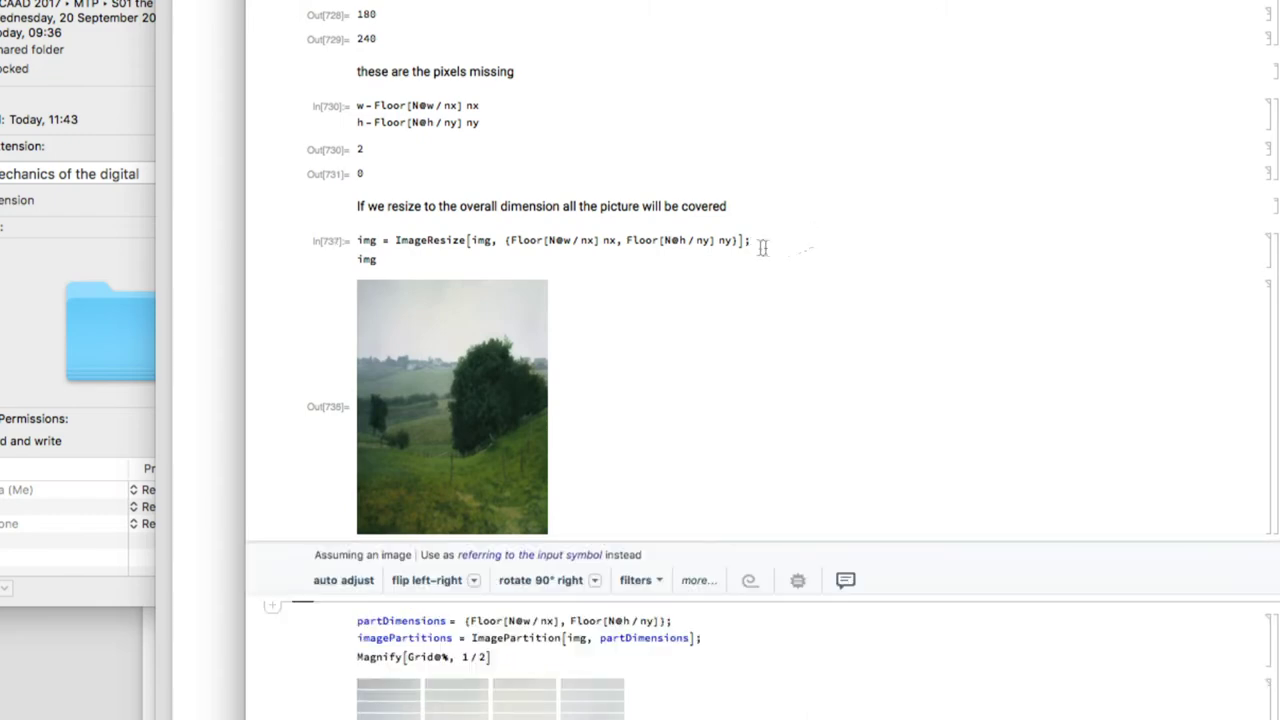
Re-partition the resized Wiesental image into a grid with the ImagePartition cell
scroll(740, 250, "down", 5)
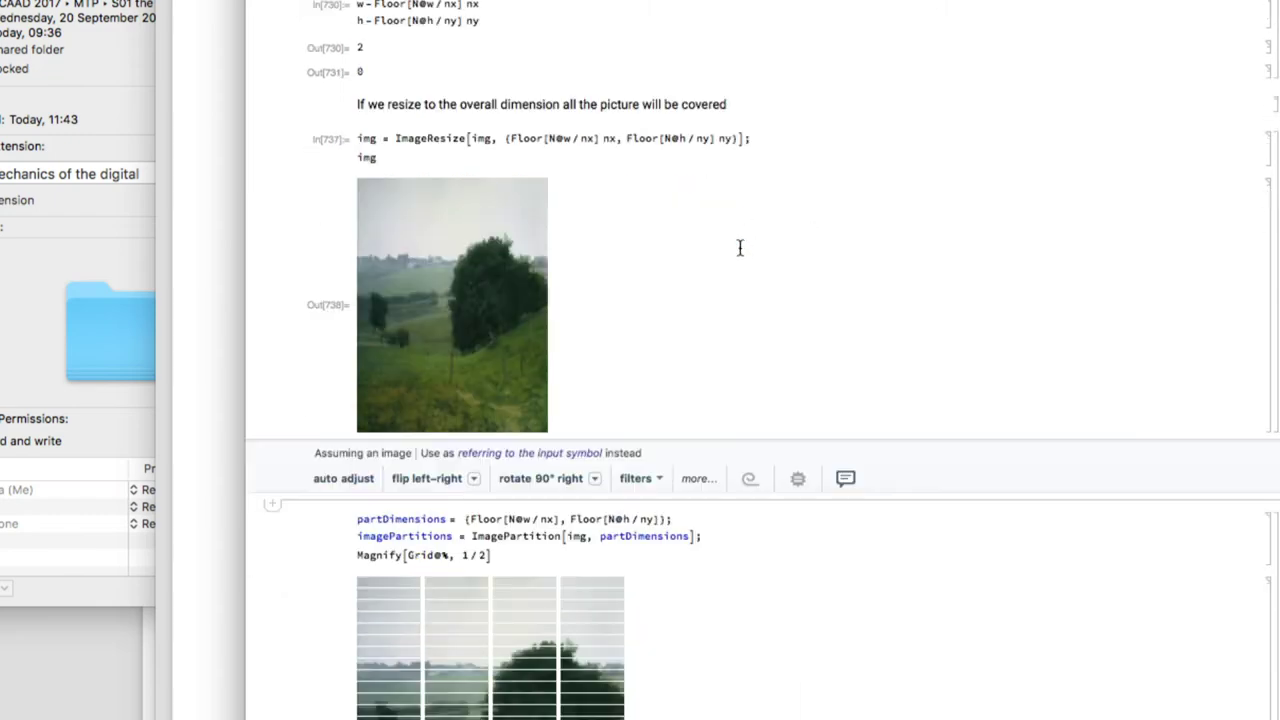
left_click(657, 343)
key("shift+Return")
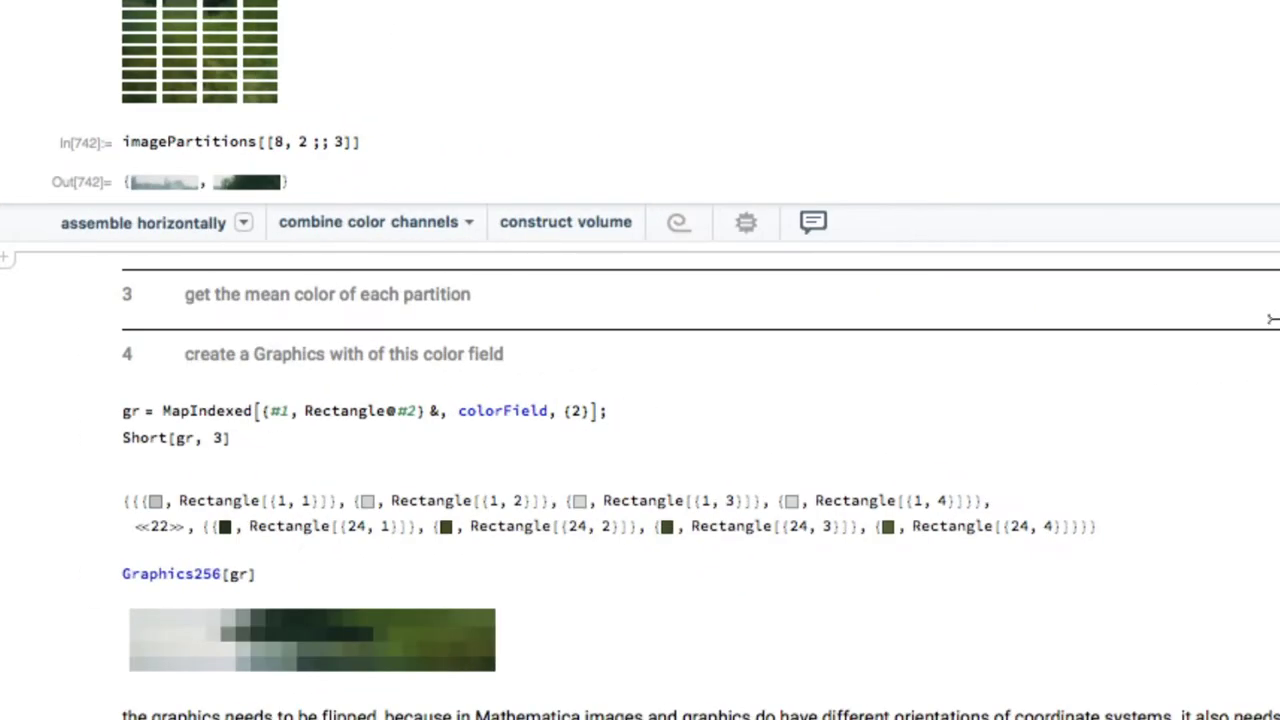
Expand section 3 to reveal the colorField cell and its scaled four-column block graphic
double_click(1265, 290)
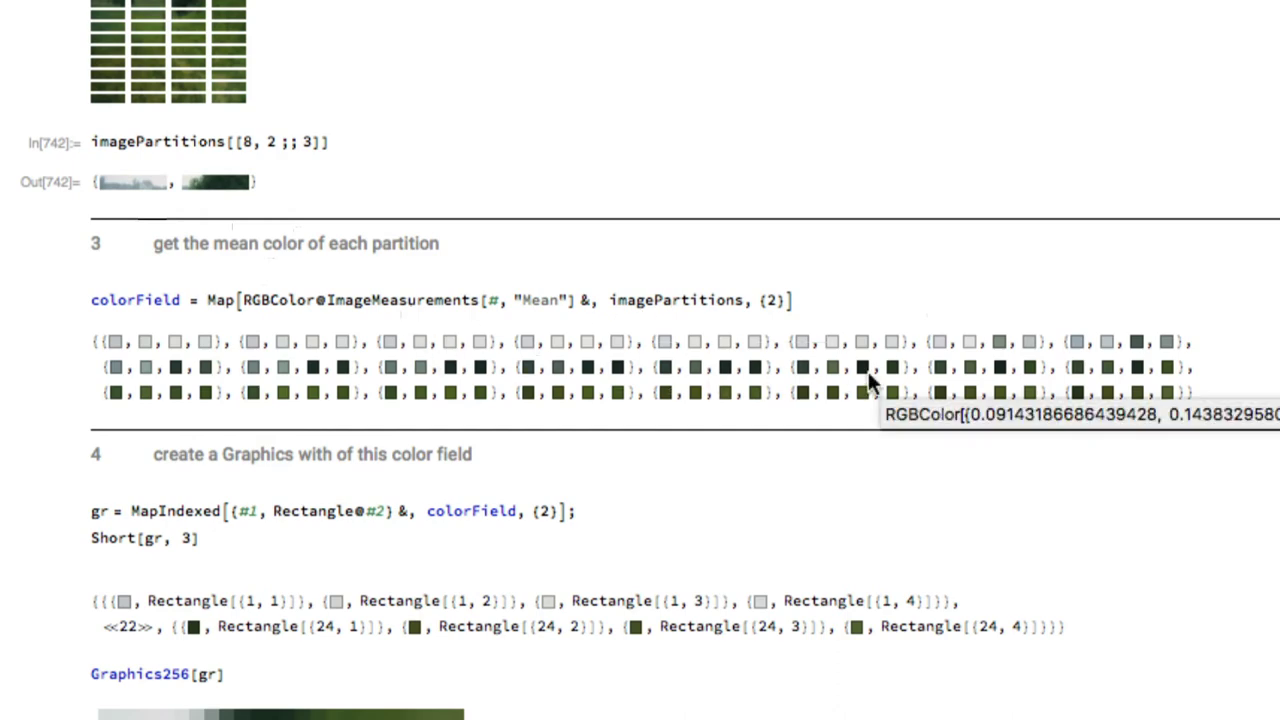
scroll(870, 382, "down", 5)
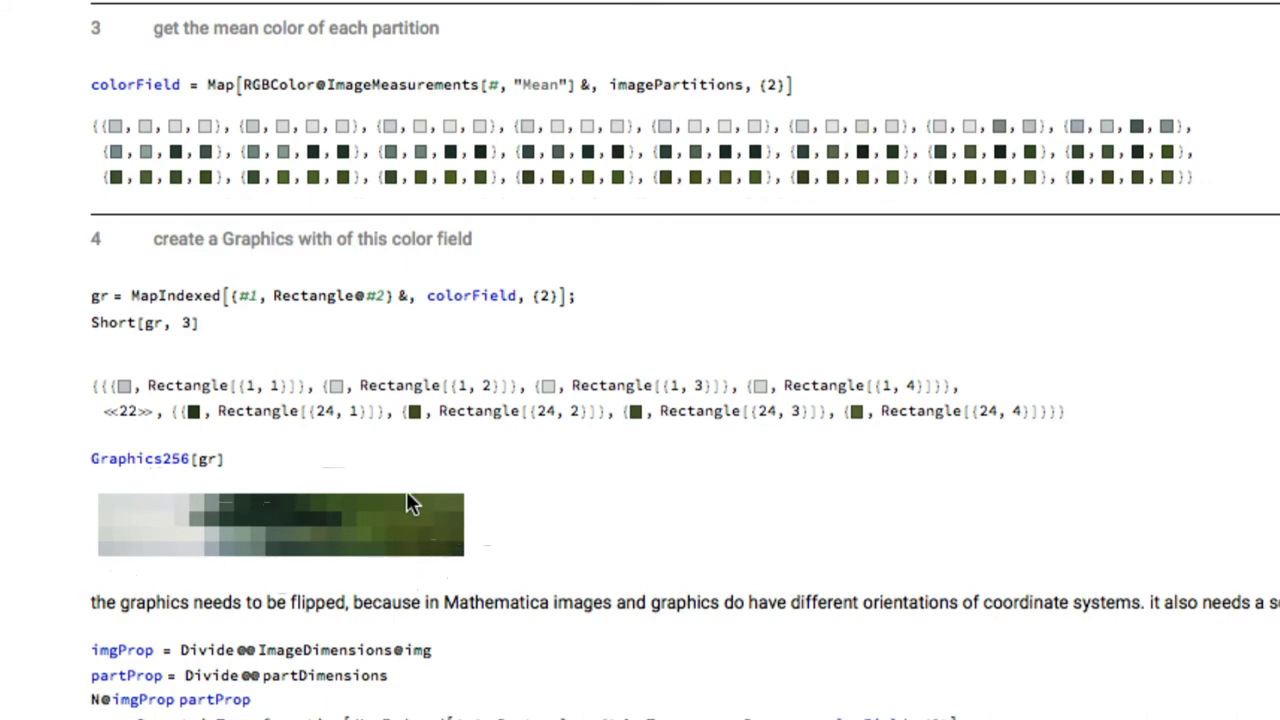
scroll(412, 503, "down", 12)
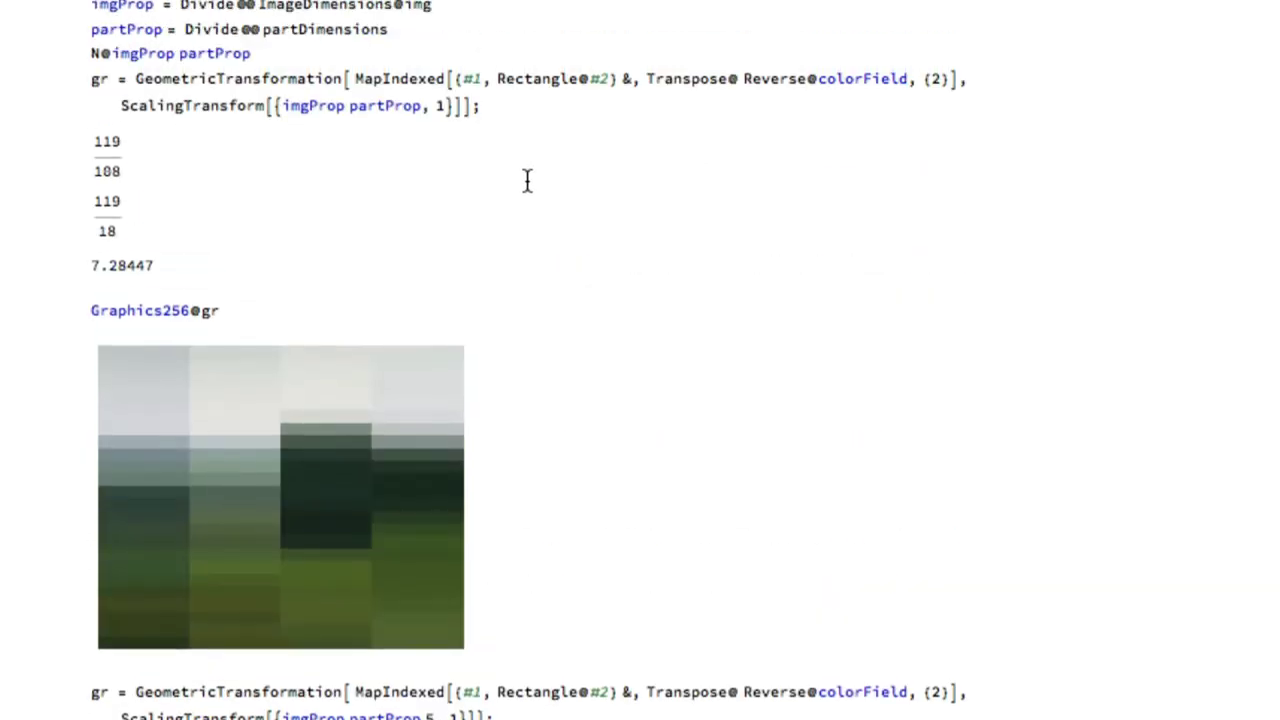
scroll(527, 180, "up", 15)
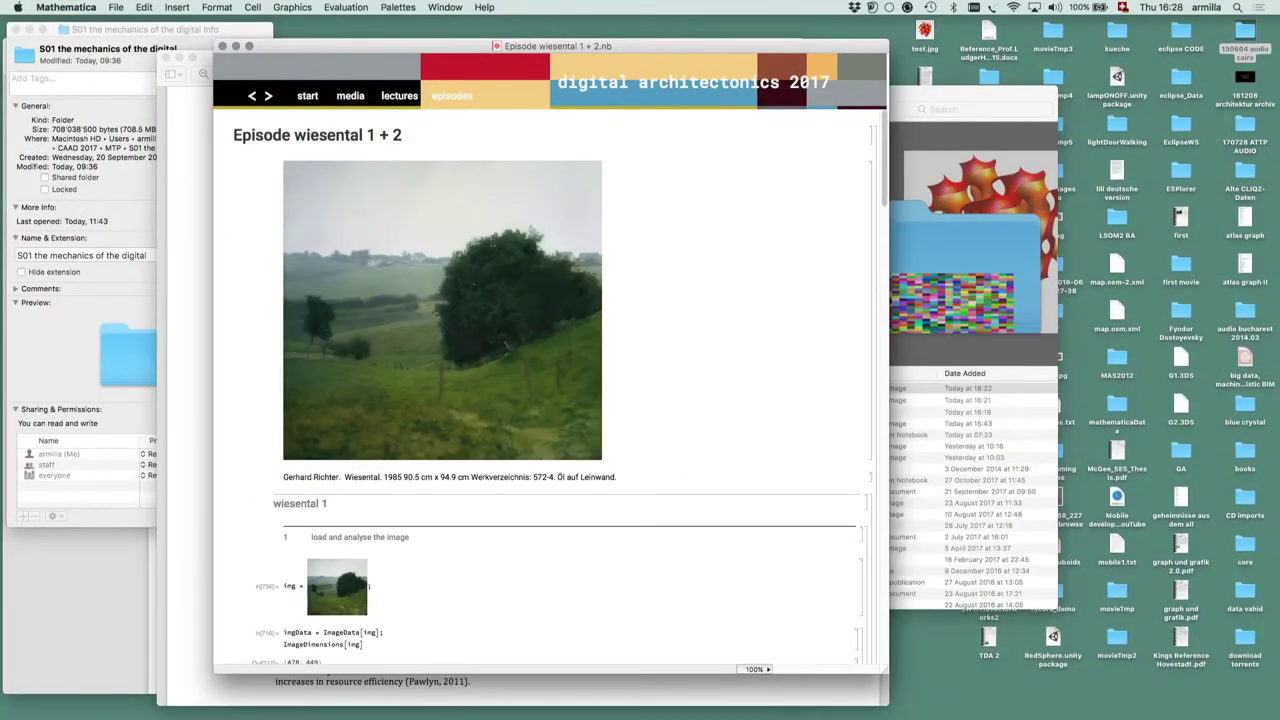
Re-run the img, ImageDimensions and nx/ny cells to reload the image and recompute its divisions
scroll(602, 361, "down", 4)
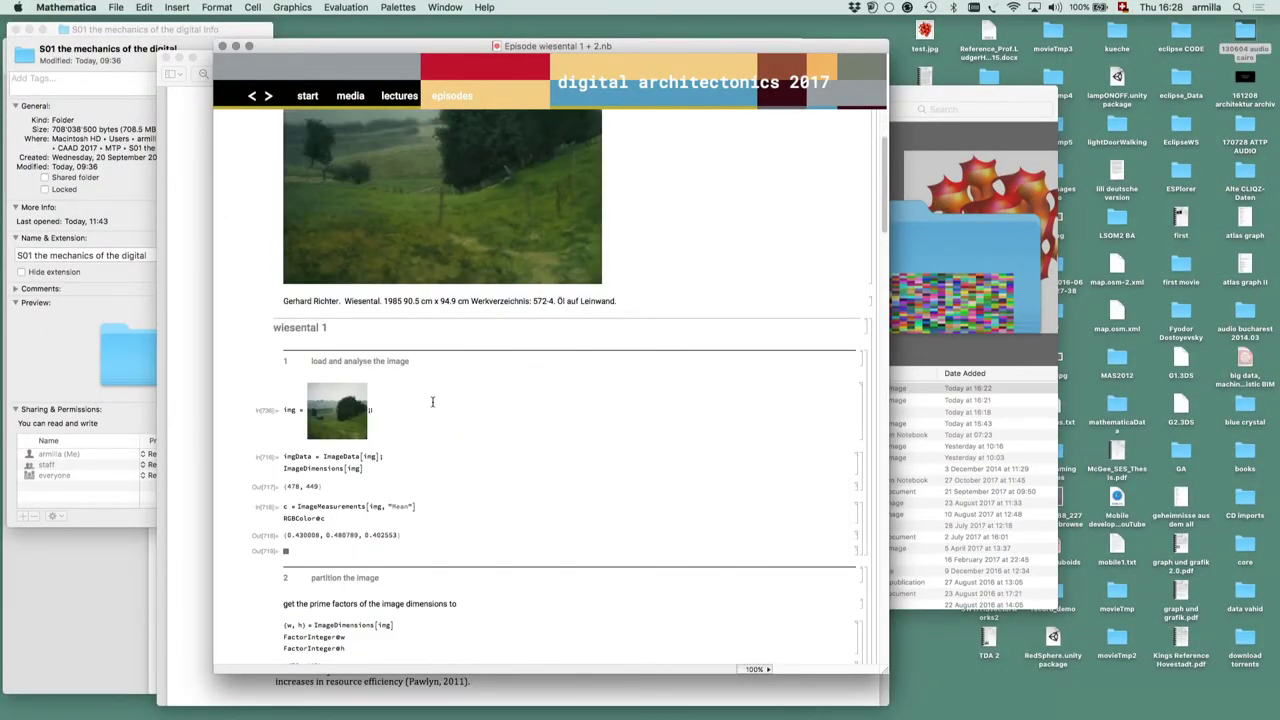
left_click(432, 402)
key("shift+Return")
scroll(432, 402, "down", 5)
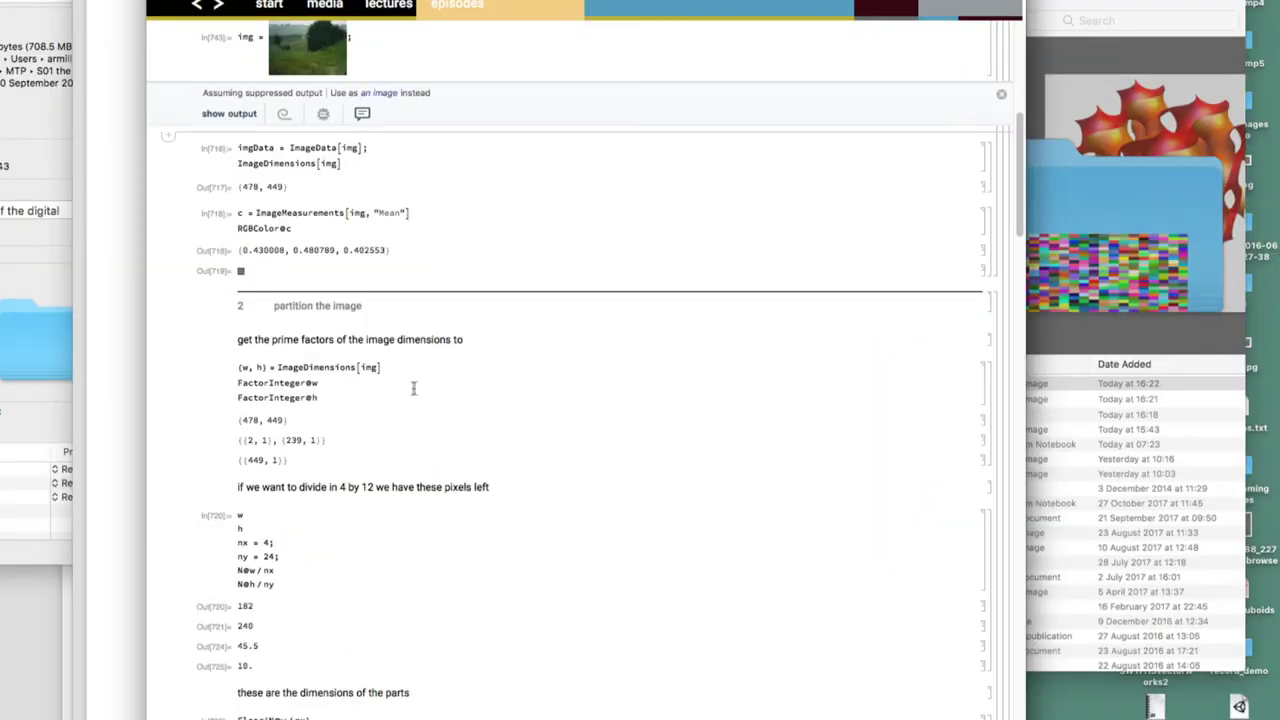
left_click(413, 388)
key("shift+Return")
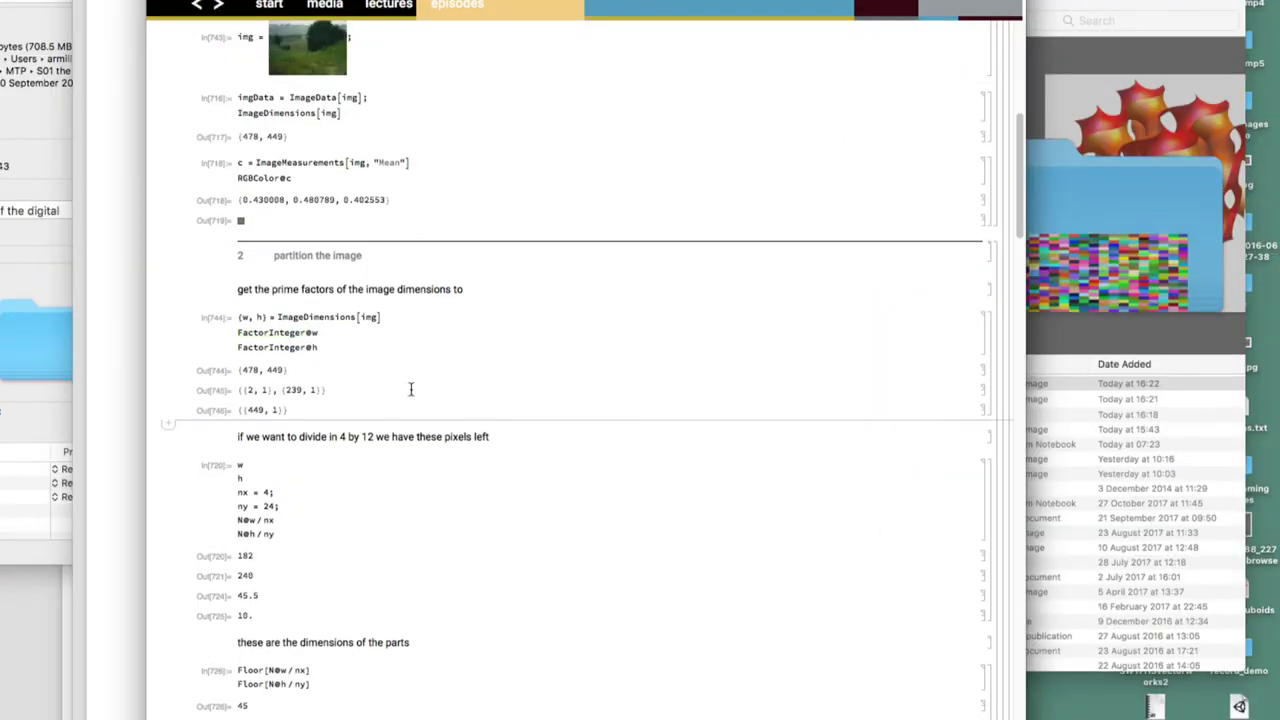
left_click(329, 538)
key("shift+Return")
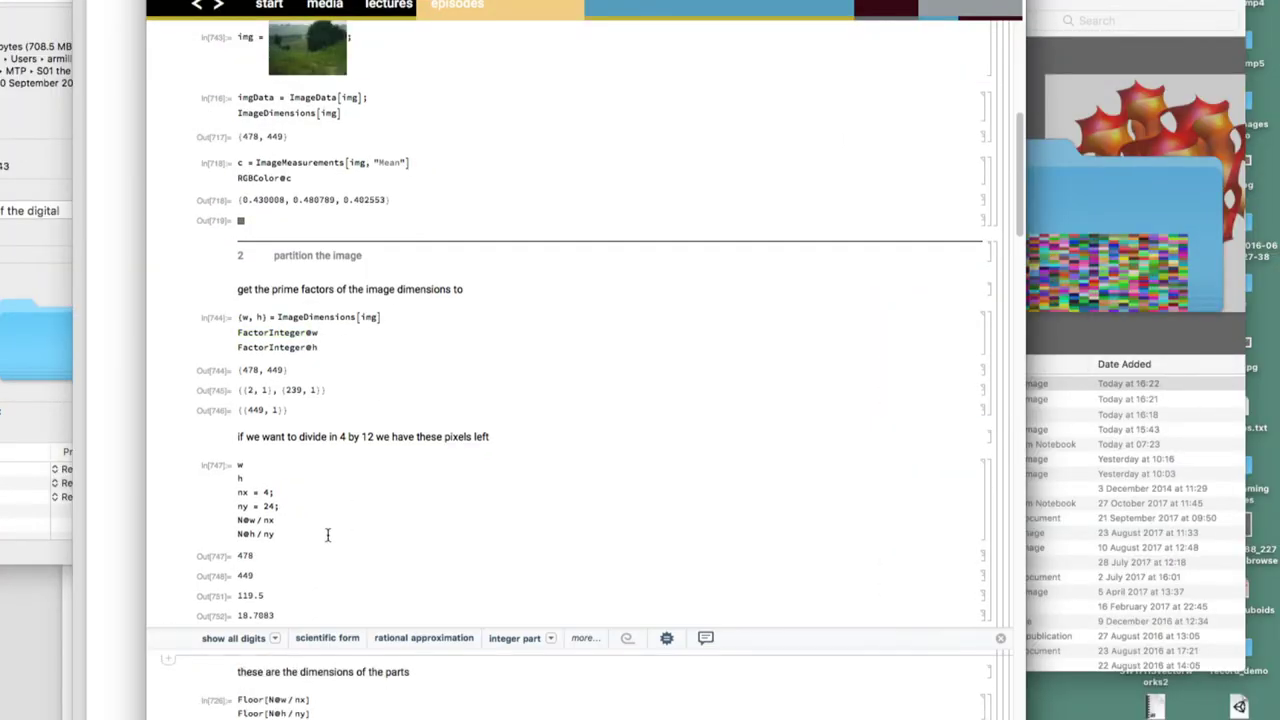
Recompute parts 119 by 18, overall 476 by 432, missing pixels 2 and 17, and resize
scroll(329, 536, "down", 6)
left_click(342, 384)
key("shift+Return")
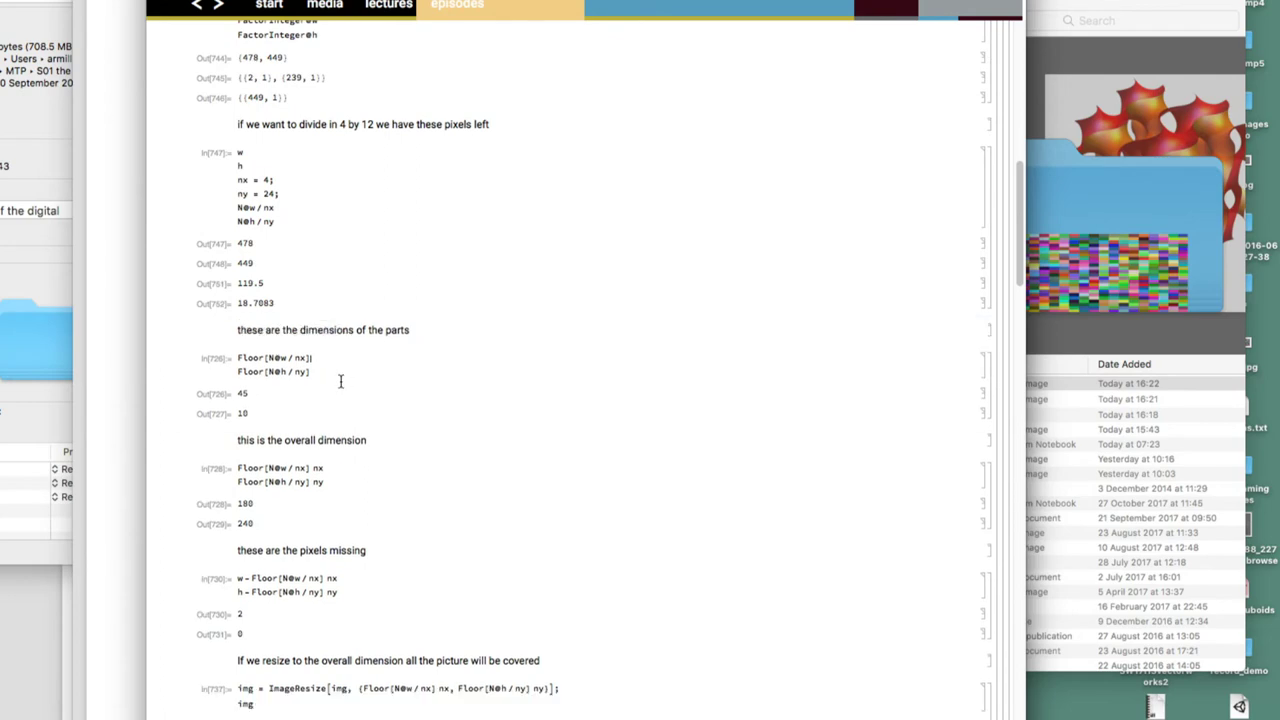
scroll(342, 380, "down", 4)
left_click(345, 279)
key("shift+Return")
left_click(365, 390)
key("shift+Return")
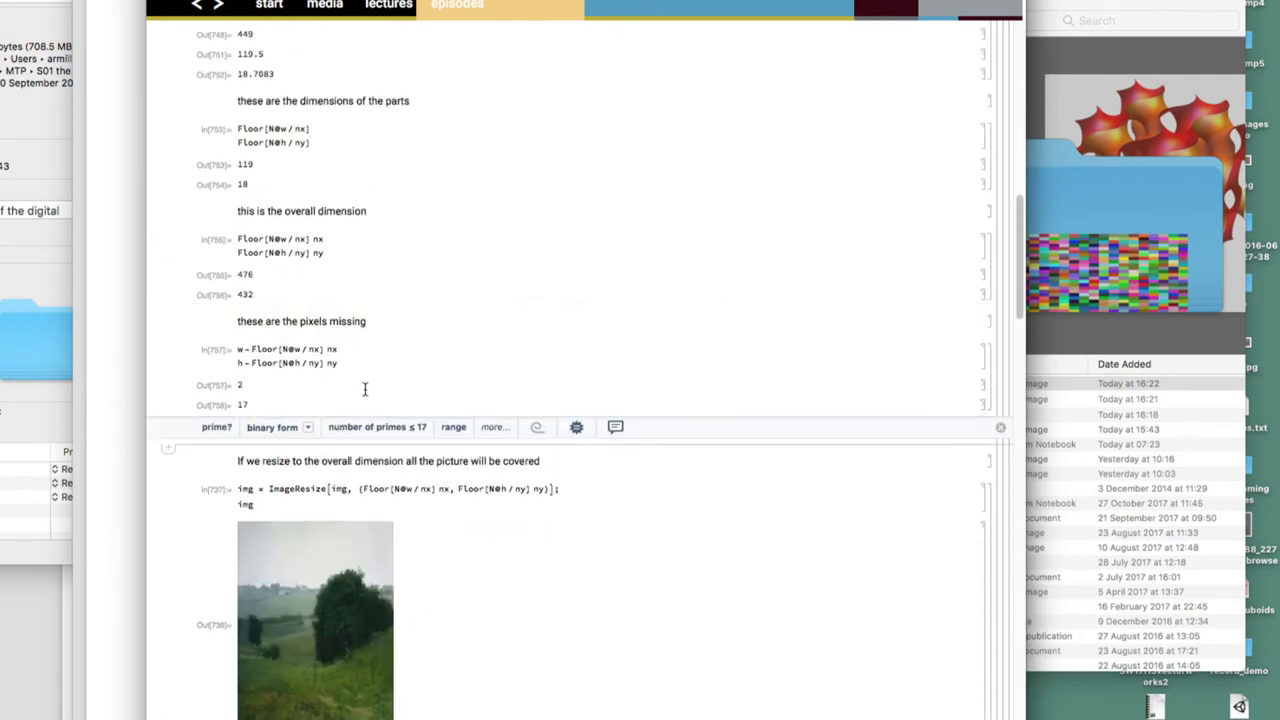
left_click(445, 500)
key("shift+Return")
Partition the resized image and show sample partitions imagePartitions[[8, 2;;3]]
scroll(447, 497, "down", 5)
left_click(512, 356)
key("shift+Return")
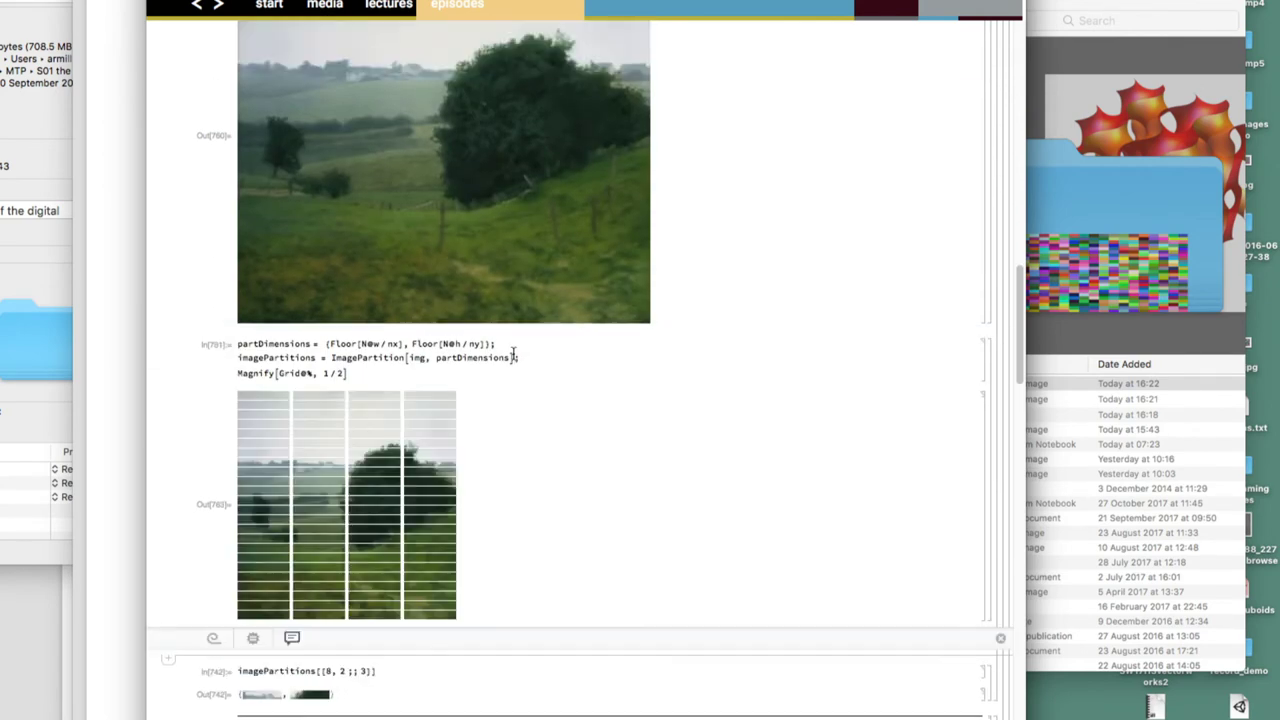
scroll(514, 354, "down", 3)
left_click(422, 416)
key("shift+Return")
Compute the colorField mean colours and build the coloured rectangle list gr
left_click(671, 518)
key("shift+Return")
scroll(670, 522, "down", 3)
scroll(671, 524, "down", 1)
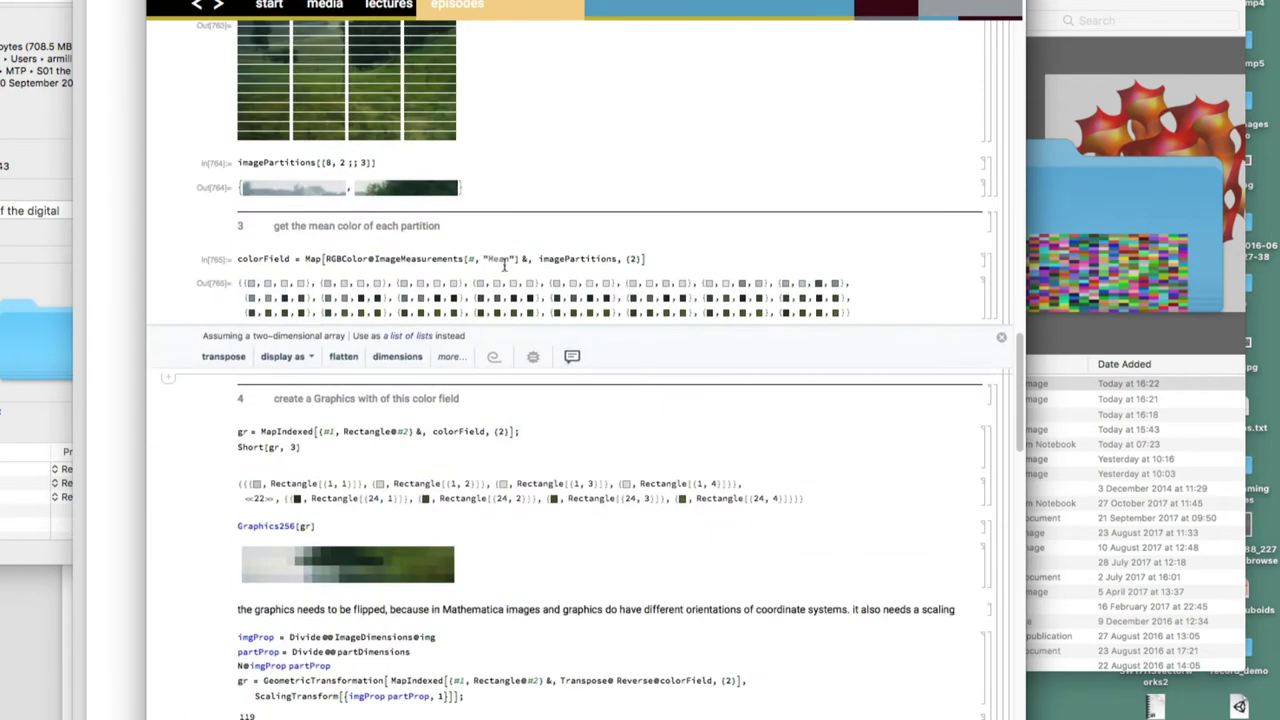
left_click(659, 262)
key("shift+Return")
left_click(531, 428)
key("shift+Return")
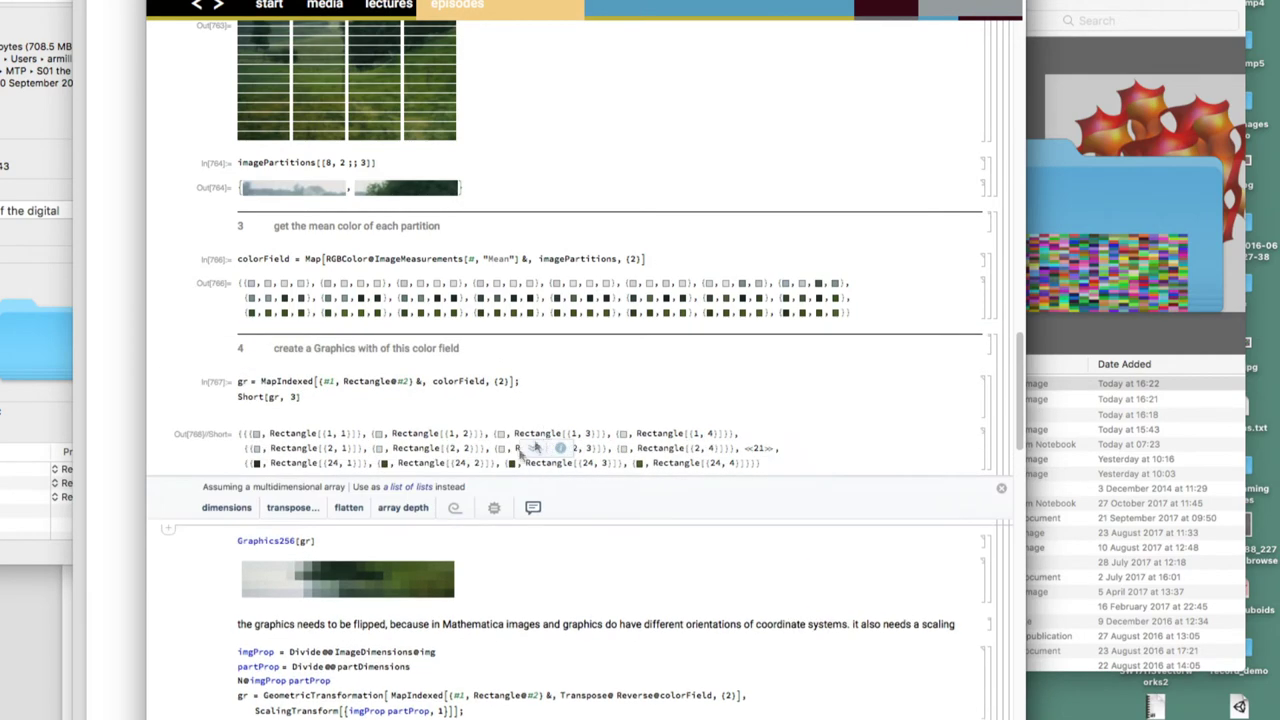
left_click(351, 538)
Evaluate Graphics256[gr] to draw the colour-block grid
key("shift+Return")
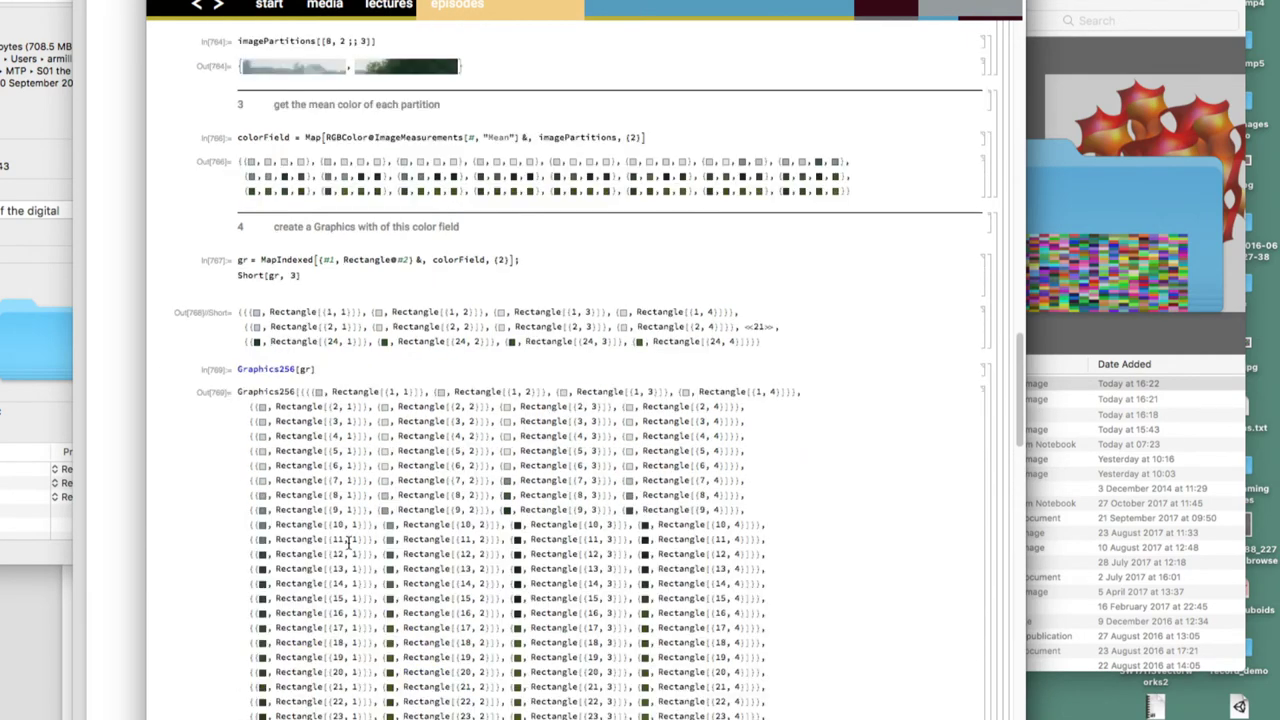
right_click(350, 540)
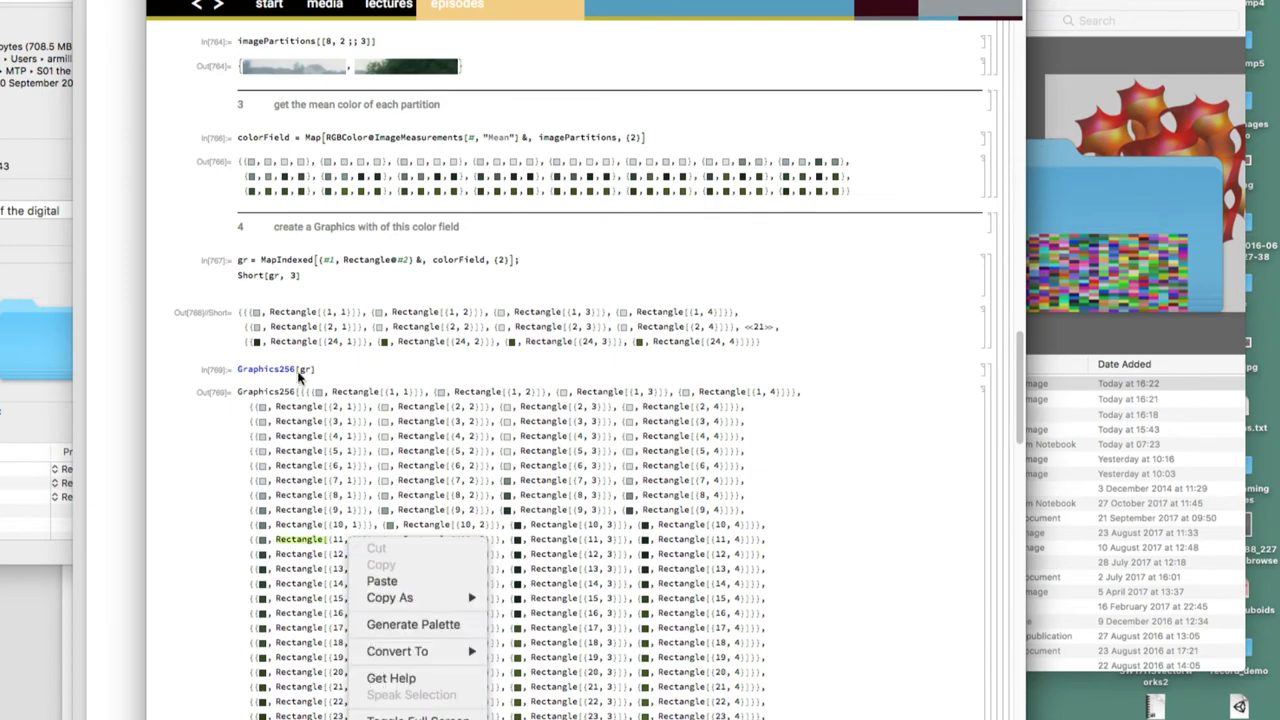
left_click(298, 375)
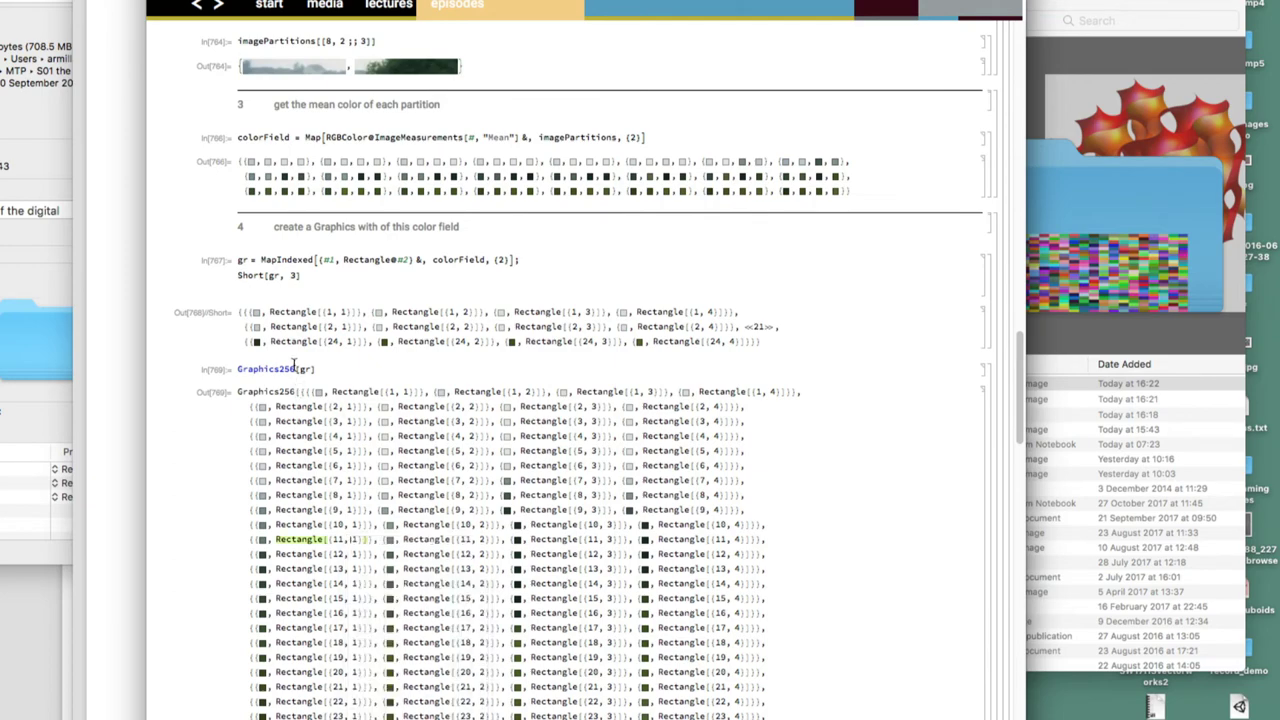
scroll(333, 367, "down", 10)
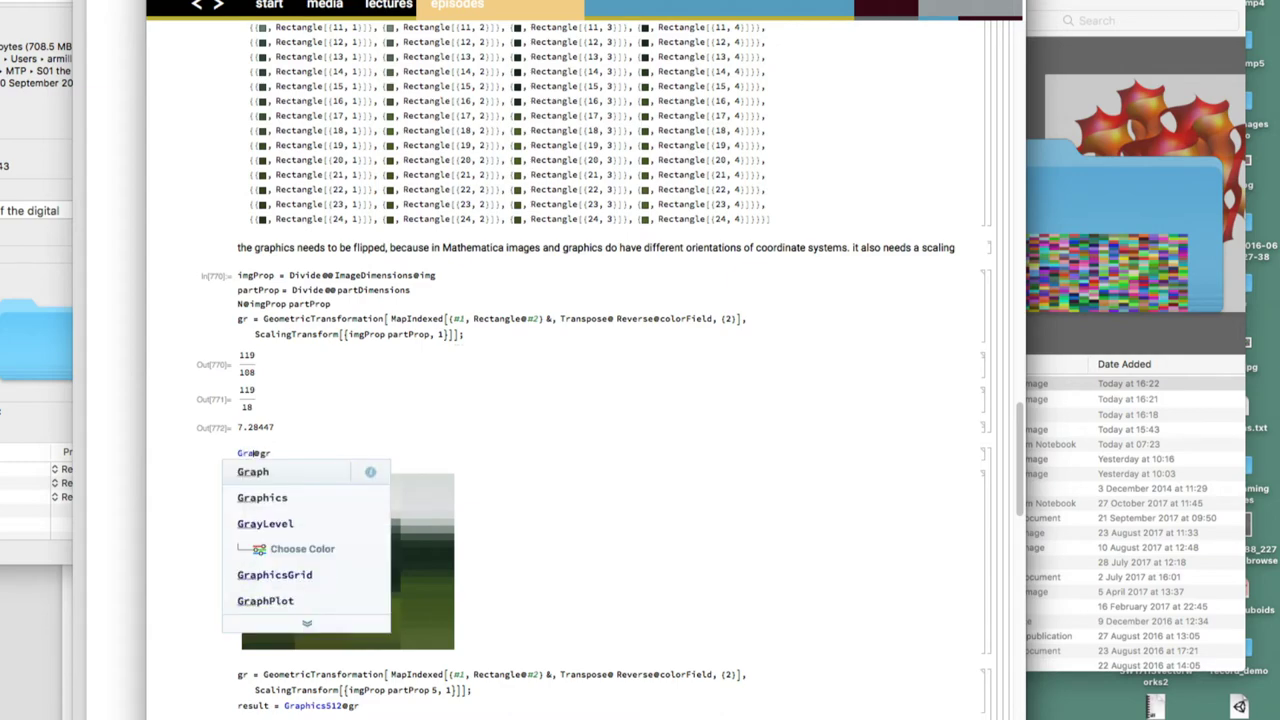
Switch to plain Graphics@gr and render the flipped grid and the five-times-wide stretched result
key("Down")
key("Return")
key("shift+Return")
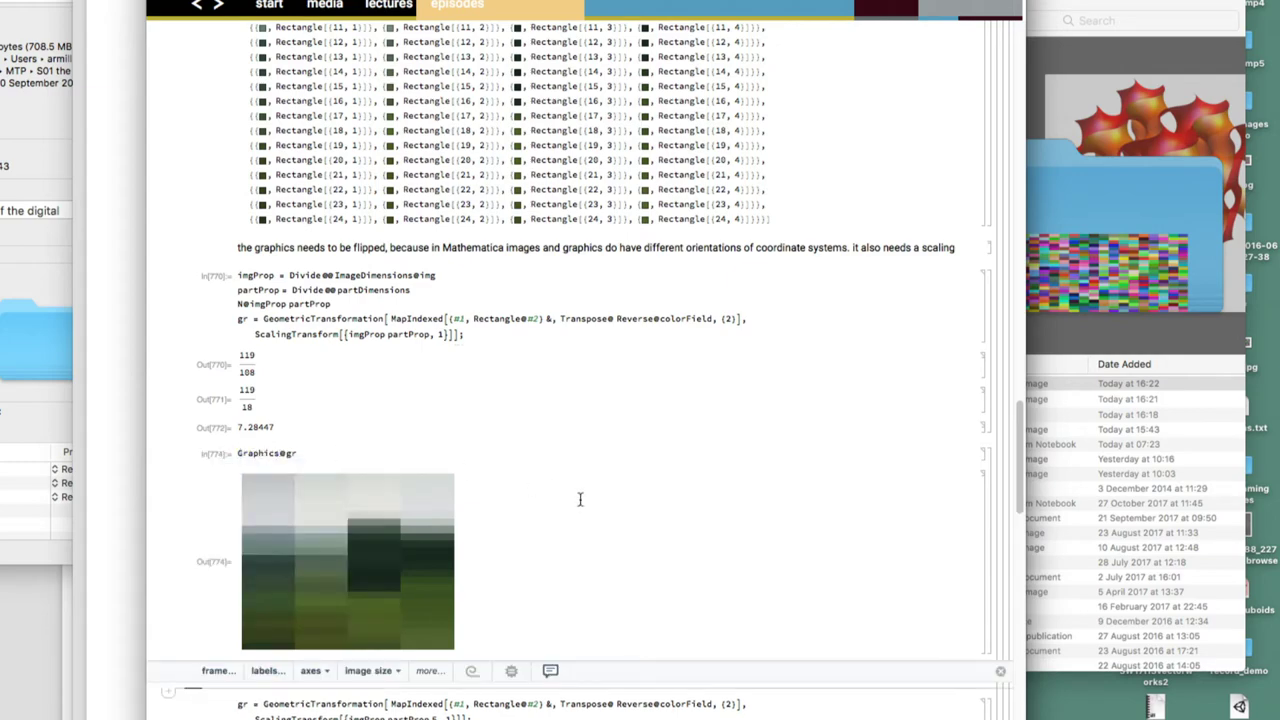
scroll(579, 495, "down", 5)
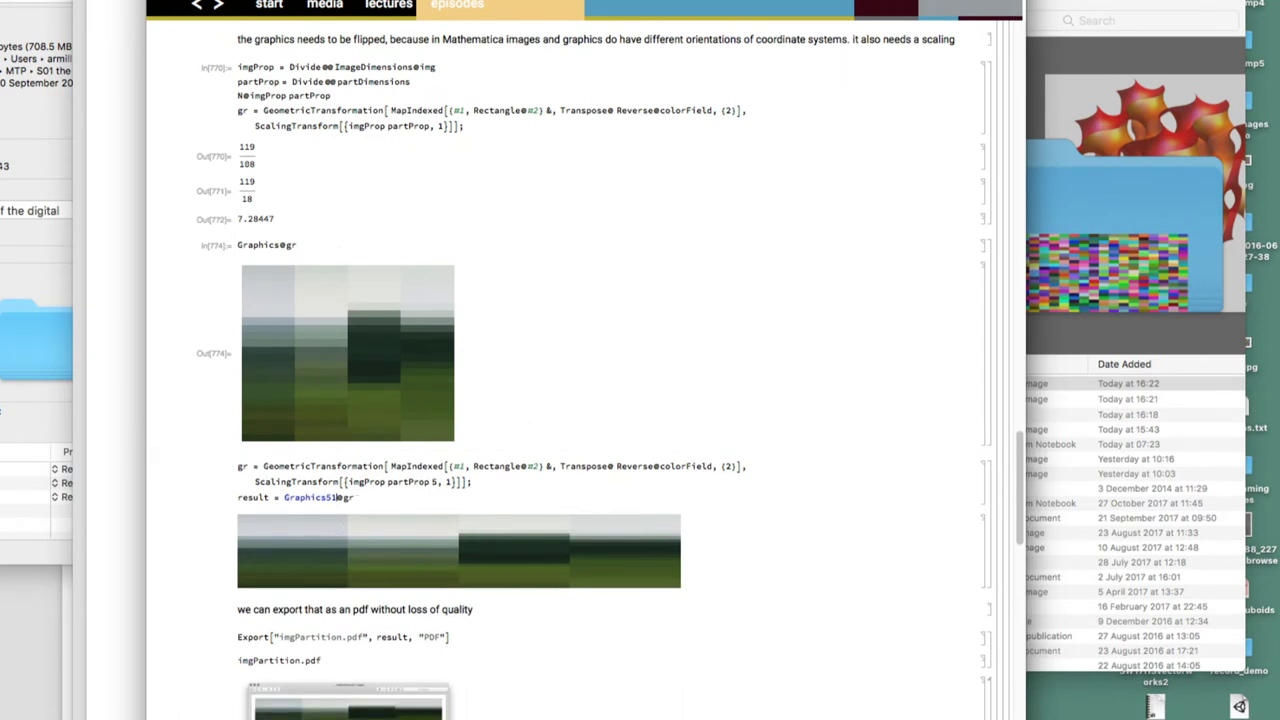
key("shift+Return")
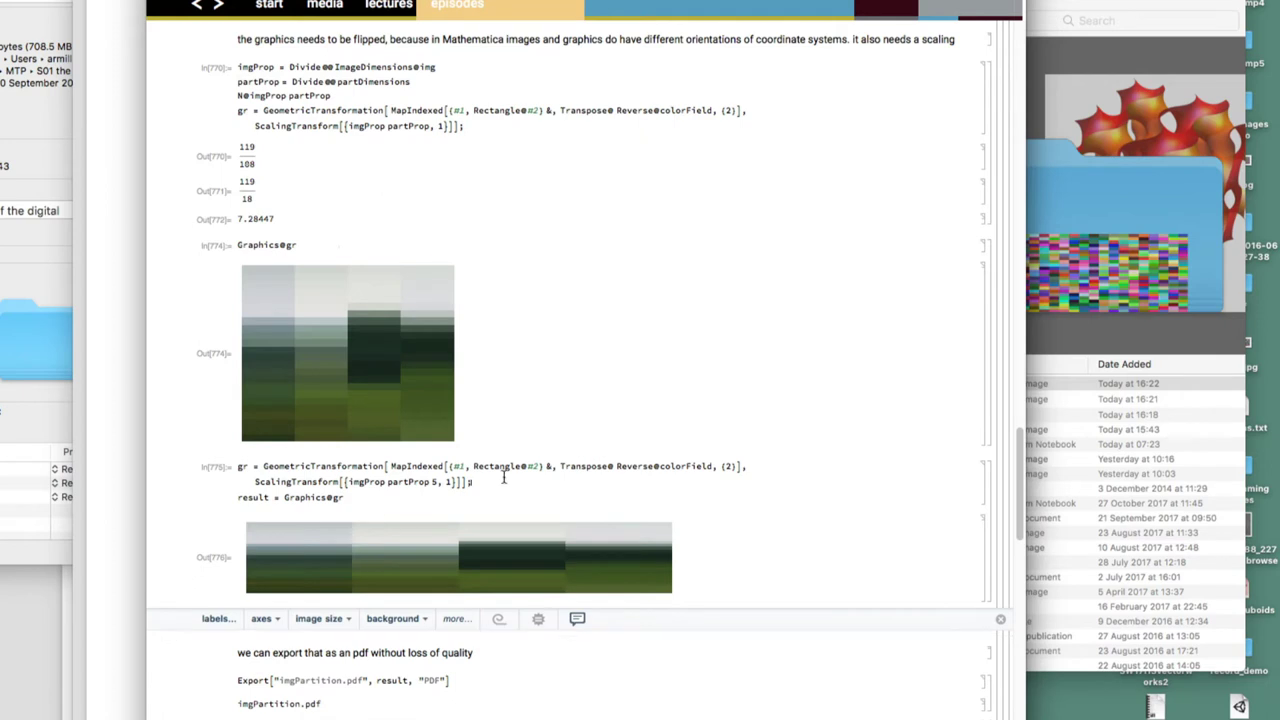
scroll(503, 476, "down", 5)
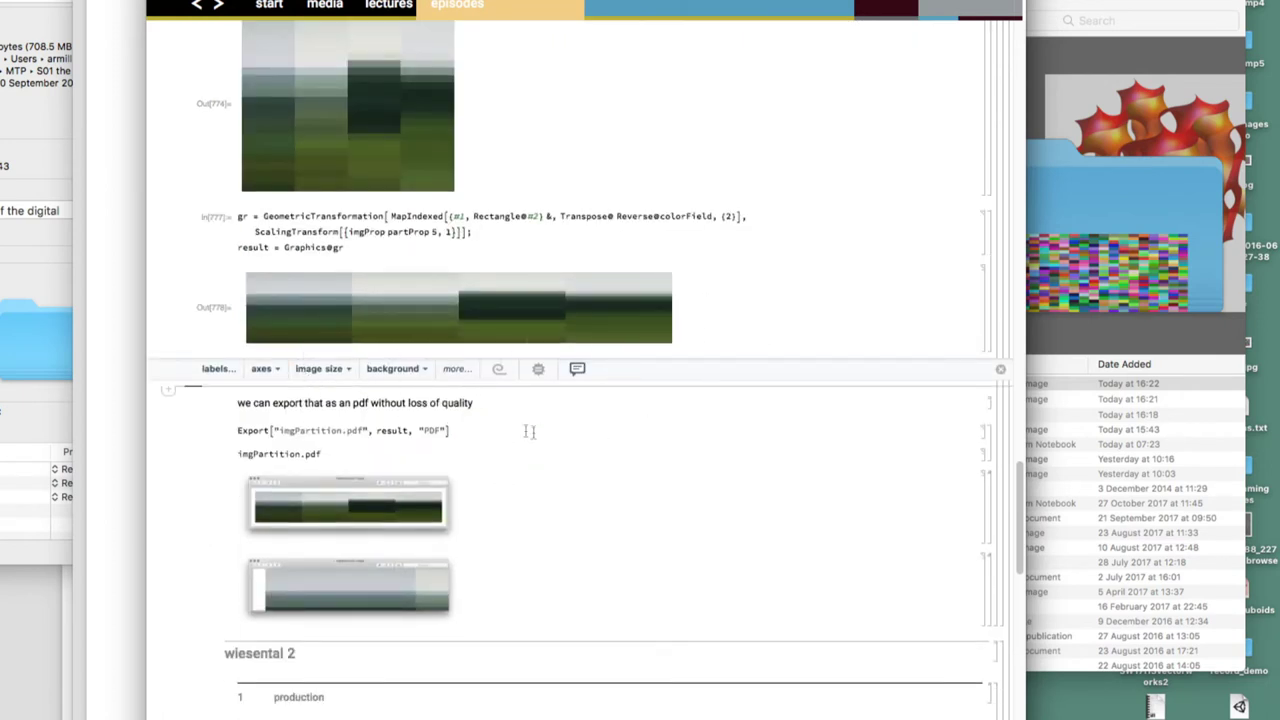
Export the stretched result as imgPartition.pdf
left_click(474, 430)
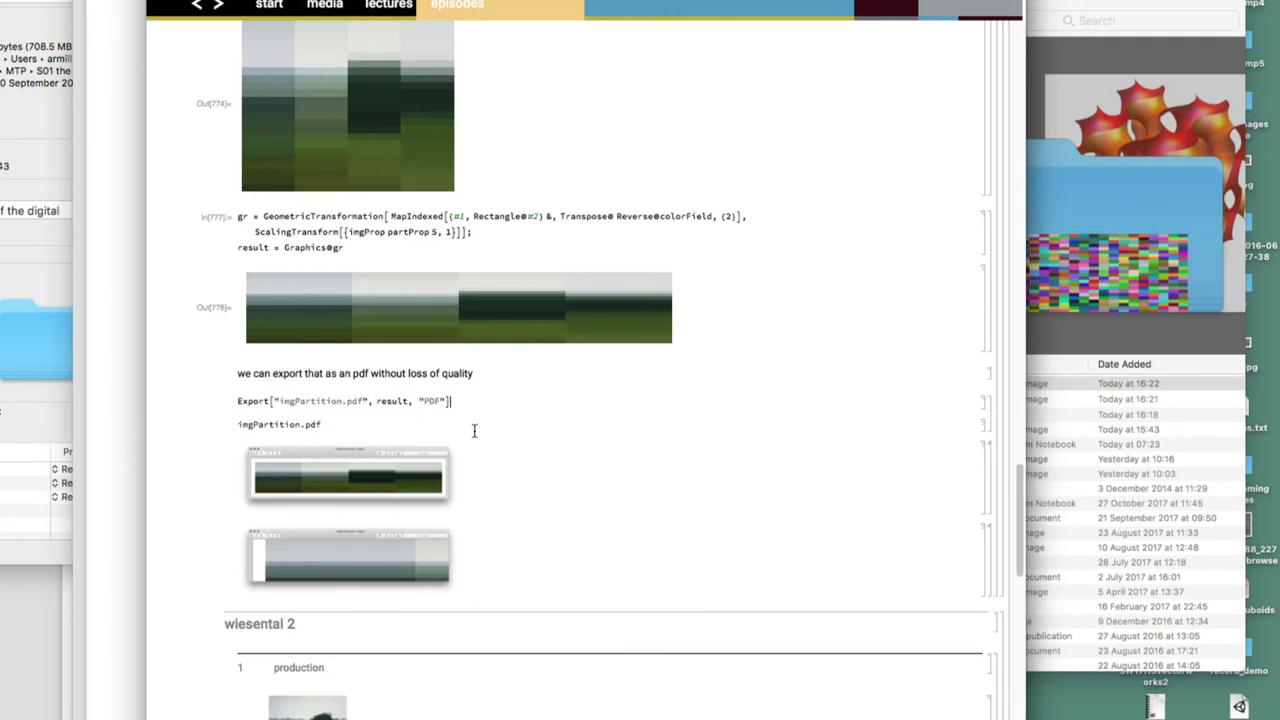
key("shift+Return")
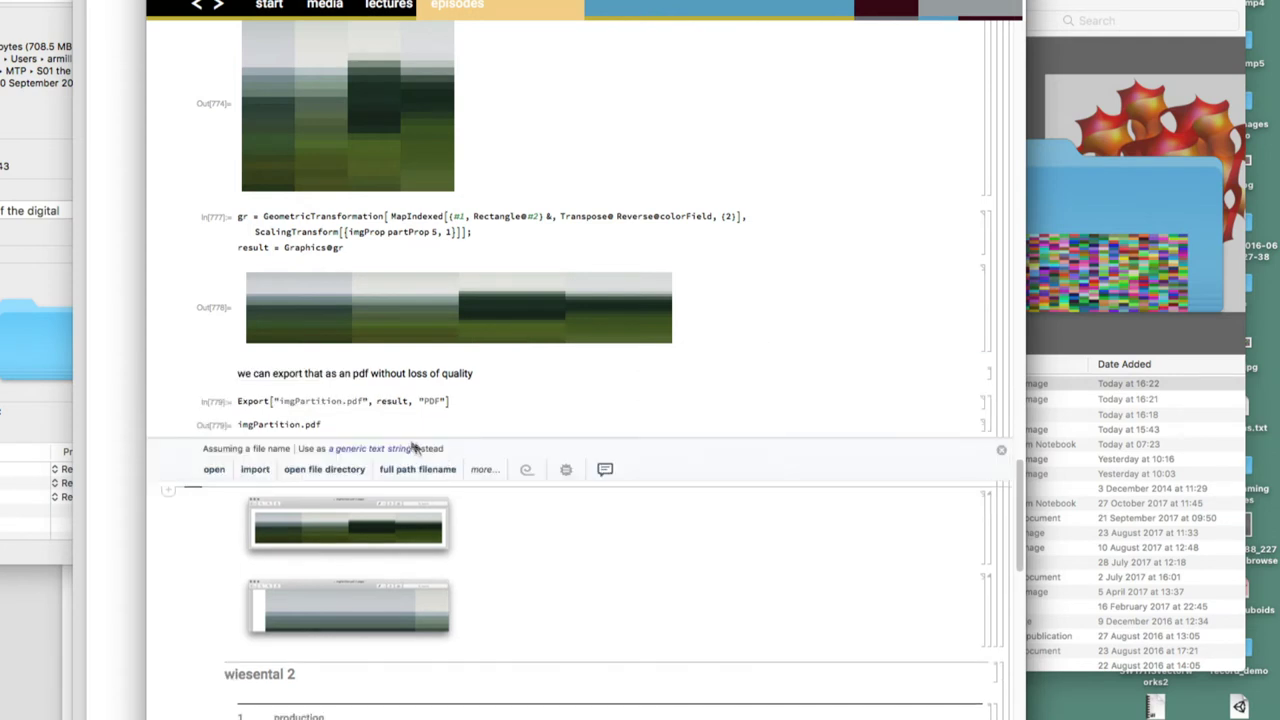
left_click(406, 530)
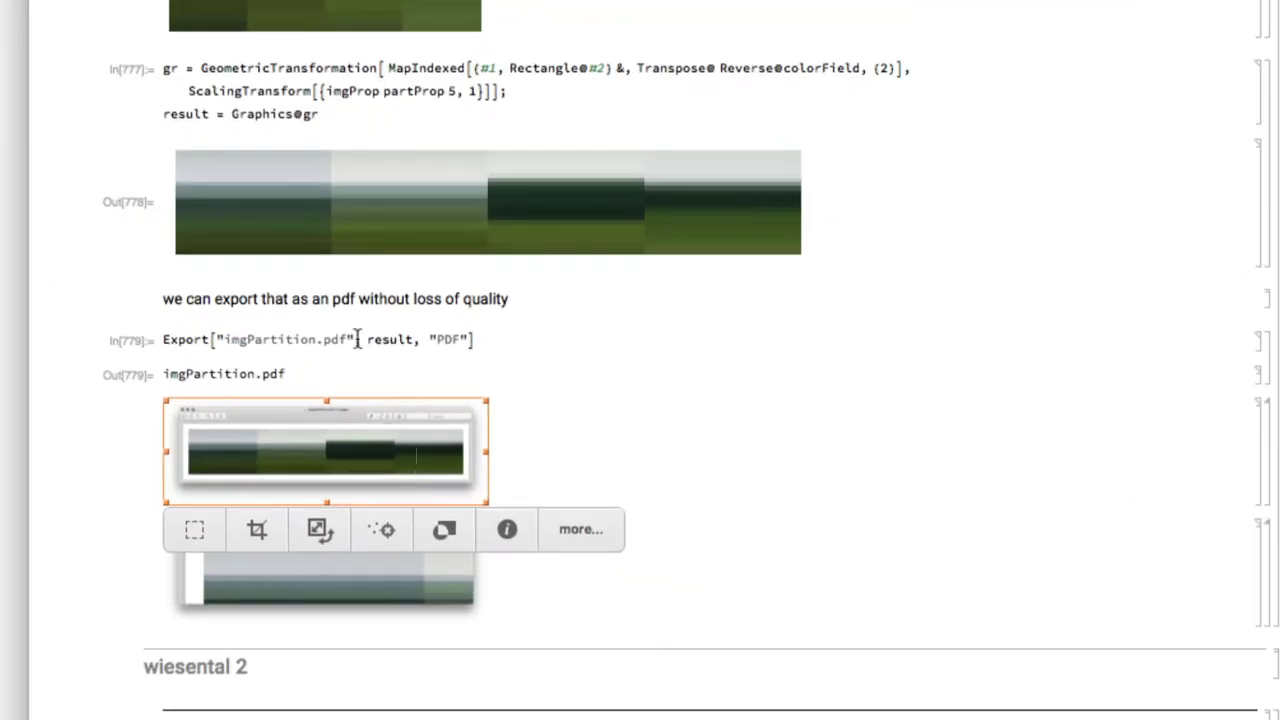
Replace the imgPartition.pdf file name with SystemDialogInput["FileSave"]
double_click(358, 339)
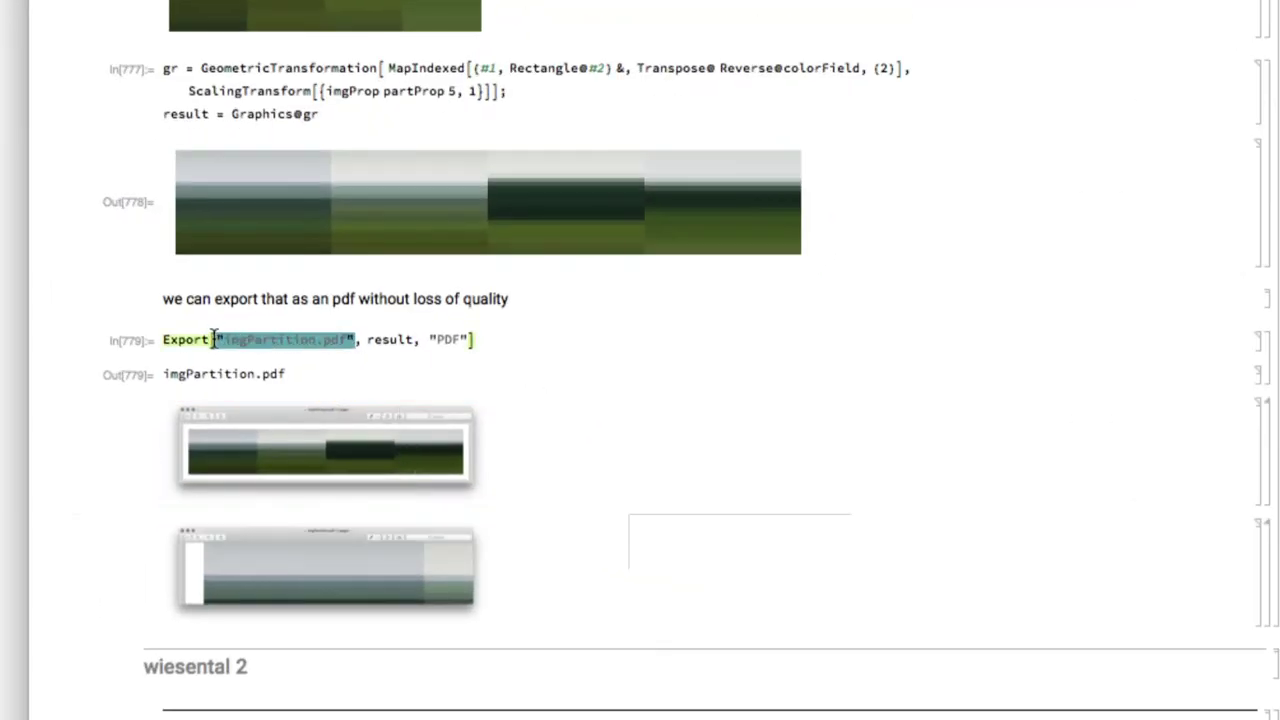
type("SystemDialogInput")
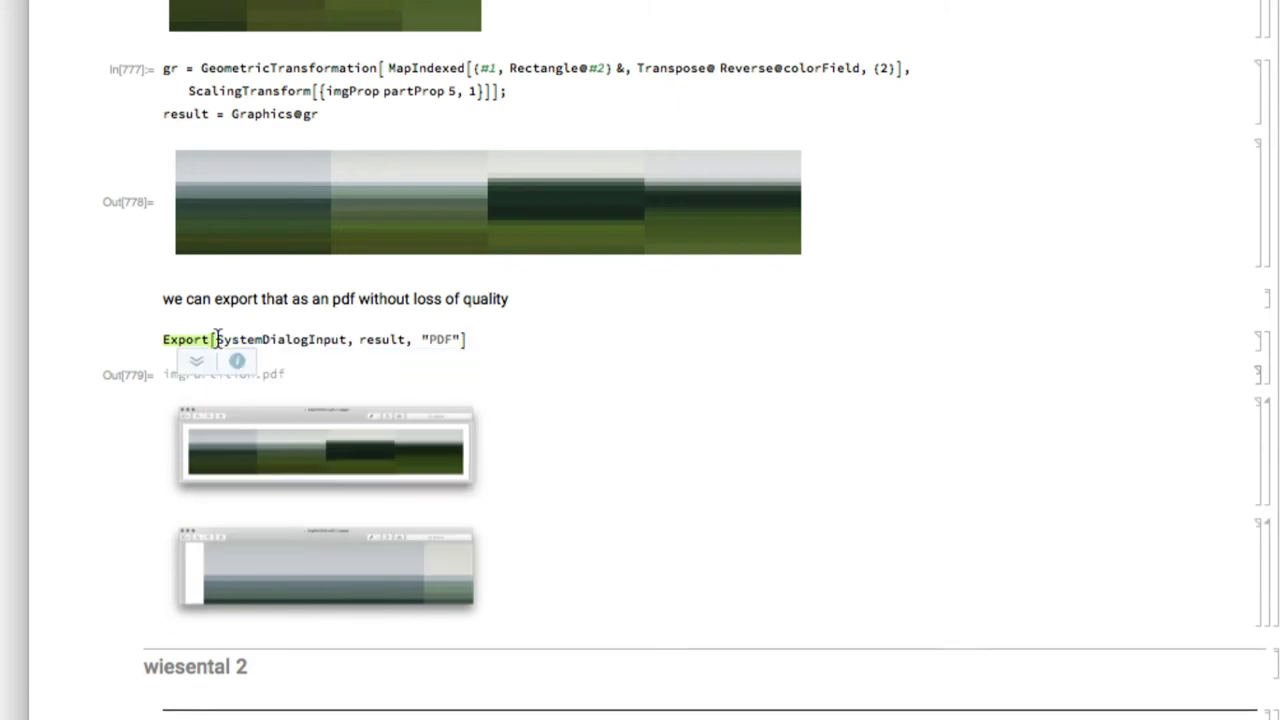
type("[\"")
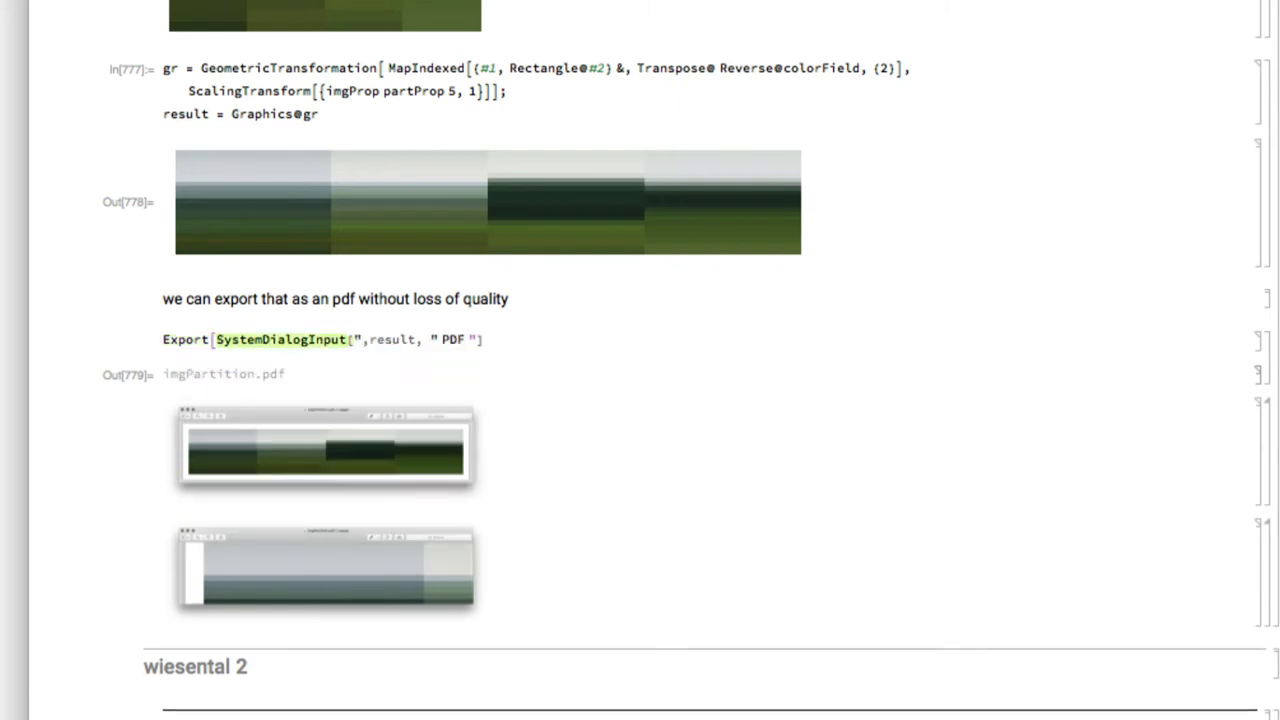
type("PF")
key("BackSpace")
key("BackSpace")
key("BackSpace")
key("BackSpace")
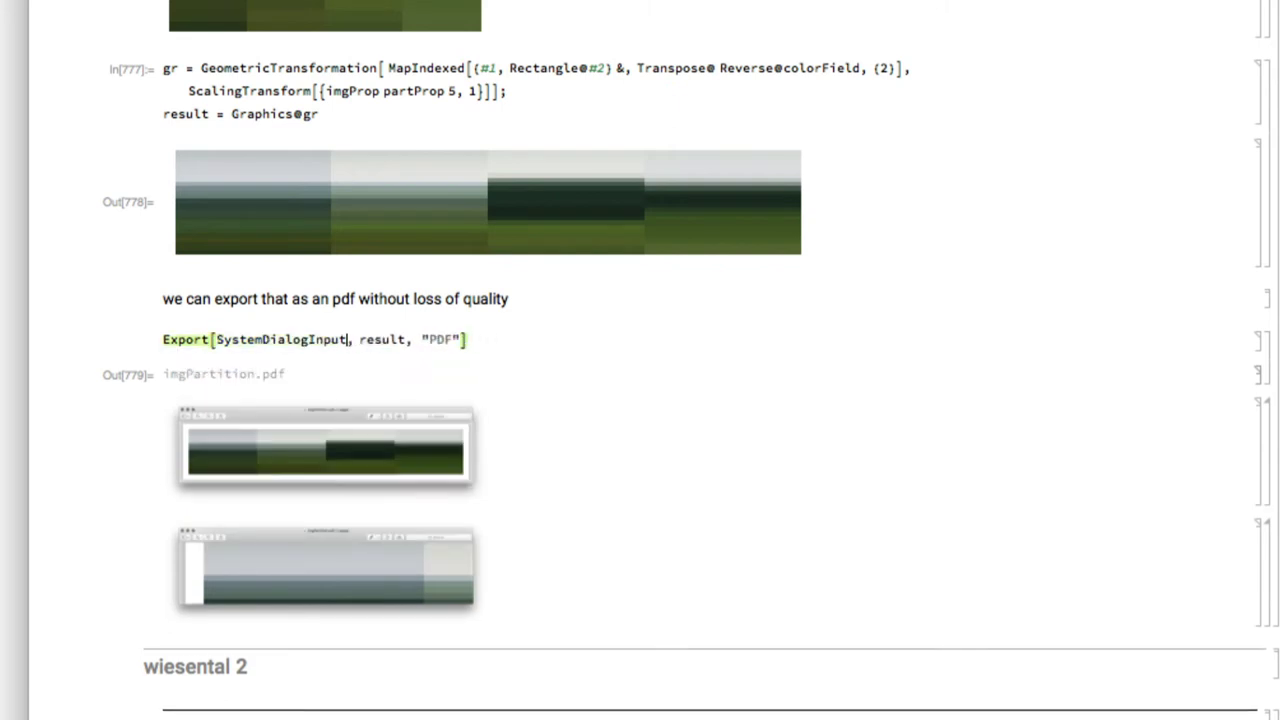
type("[")
key("Left")
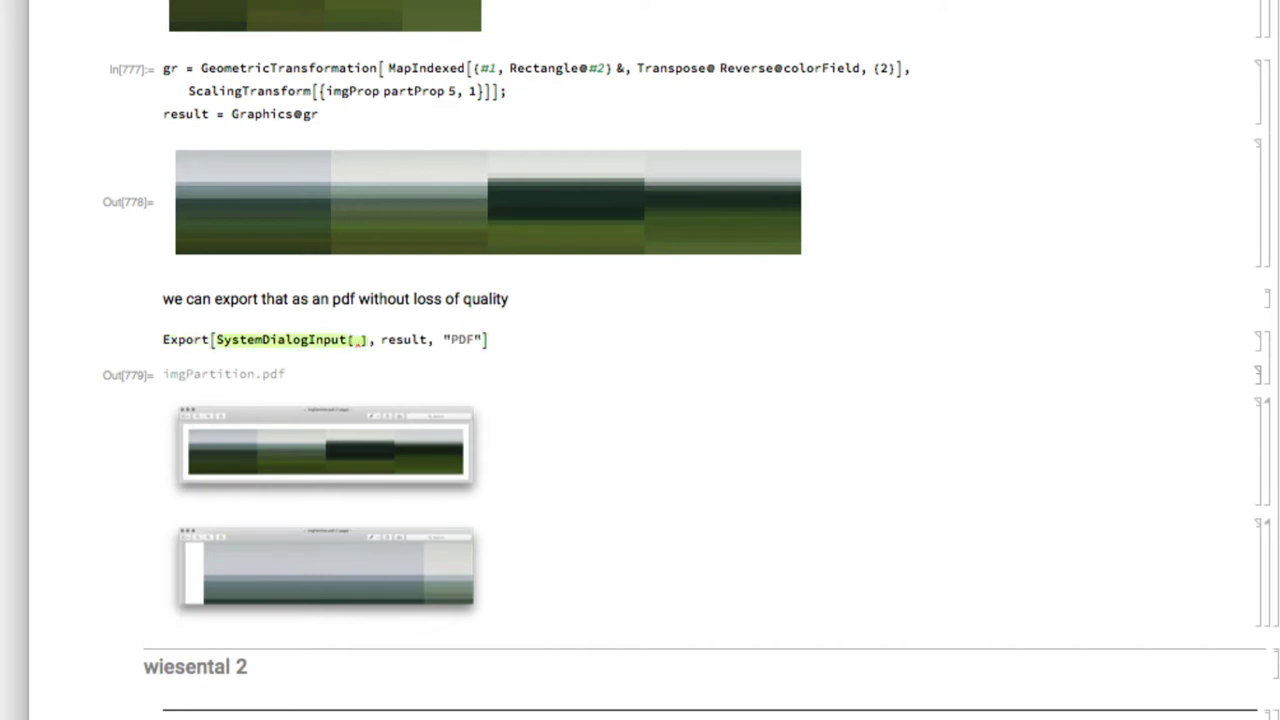
type("\"")
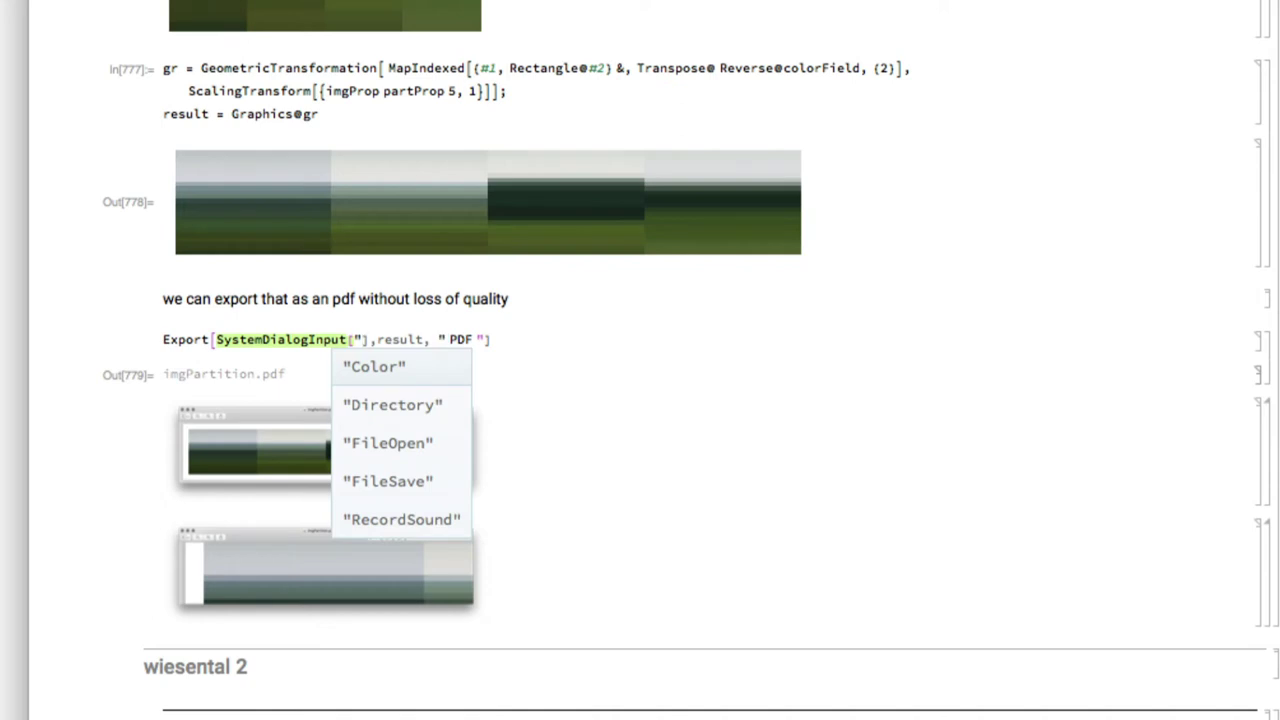
key("Down")
key("Down")
key("Down")
key("Return")
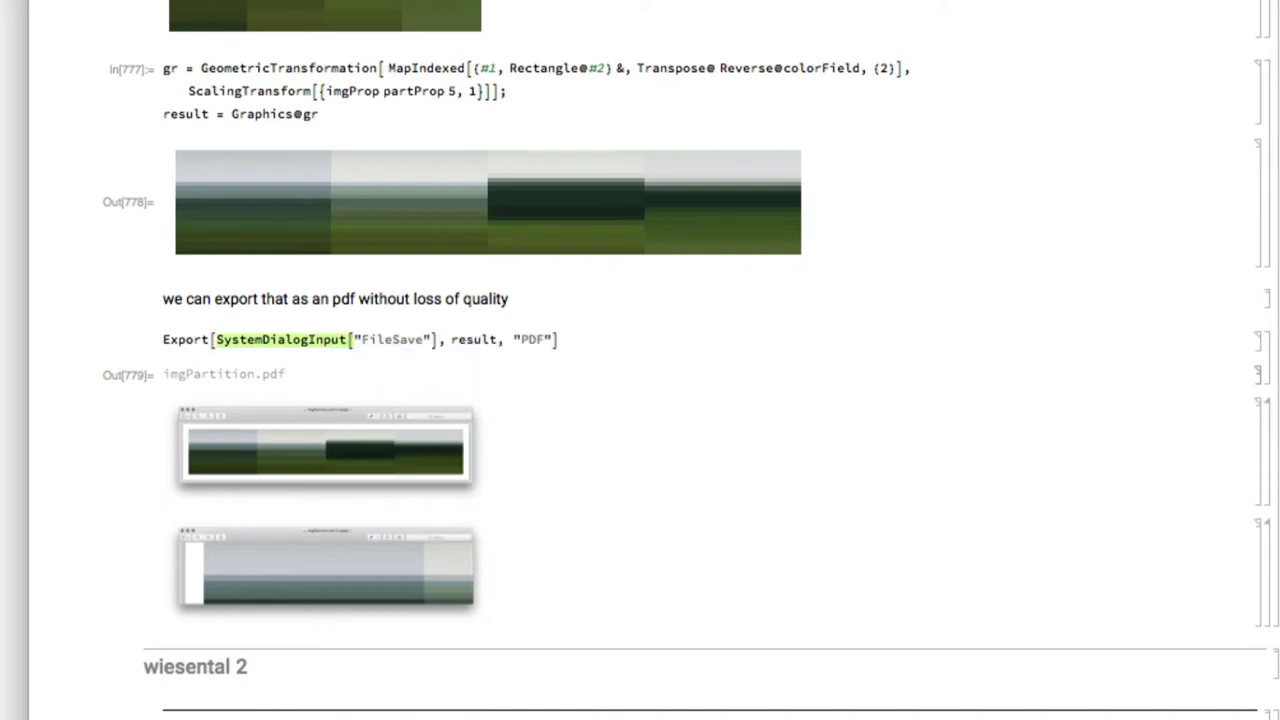
Run the Export line and save the graphic as p3.pdf on the Desktop
key("shift+Return")
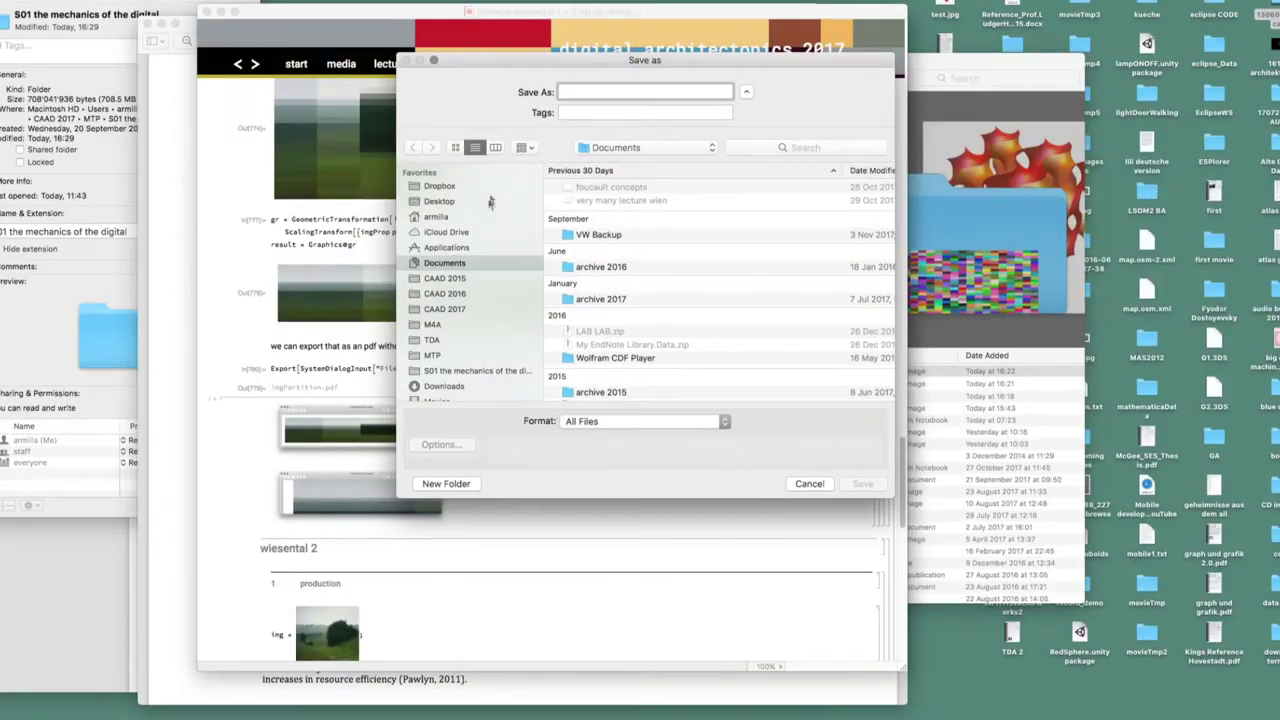
left_click(441, 201)
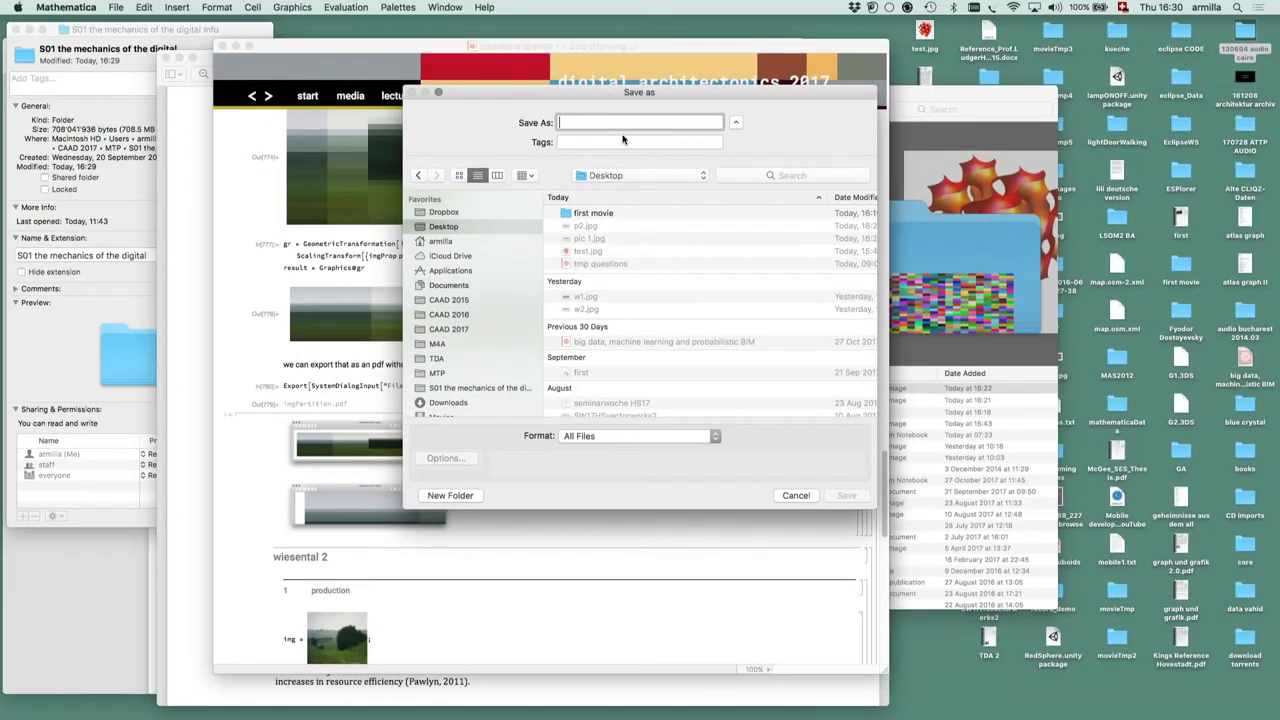
type("p3.pdf")
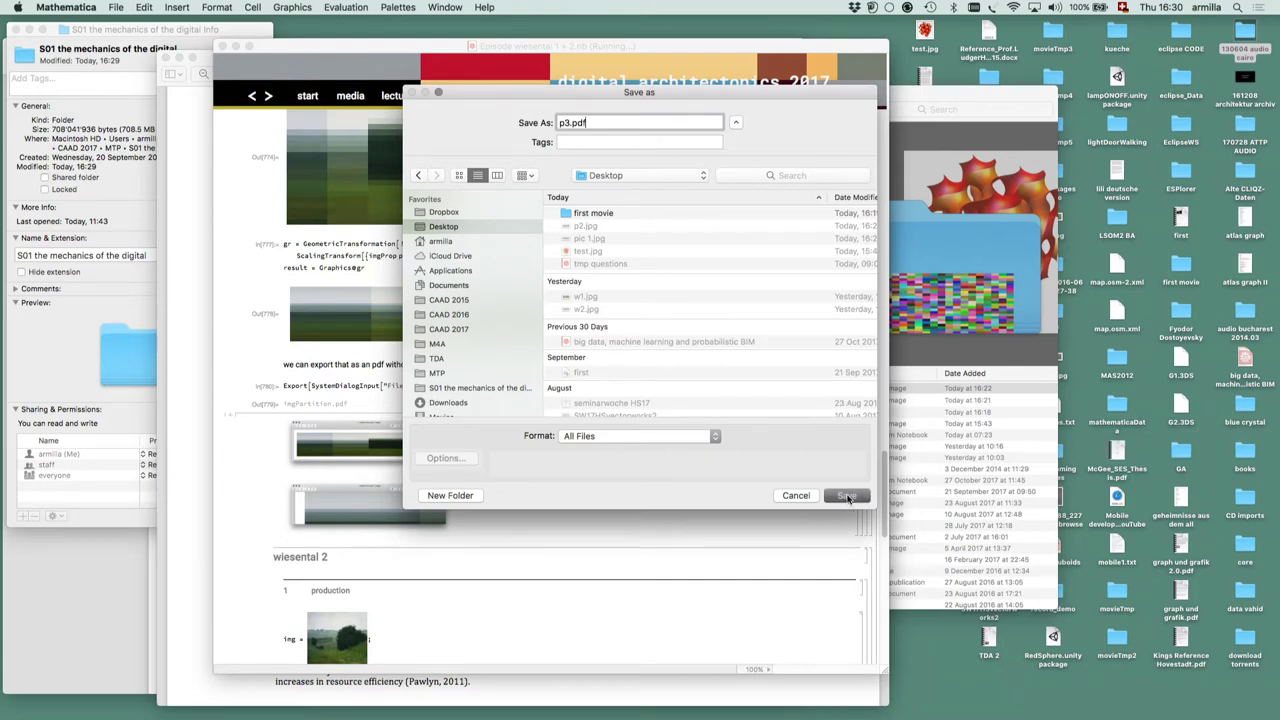
left_click(846, 497)
Open the exported p3.pdf from the Finder Desktop window in Preview
left_click(893, 478)
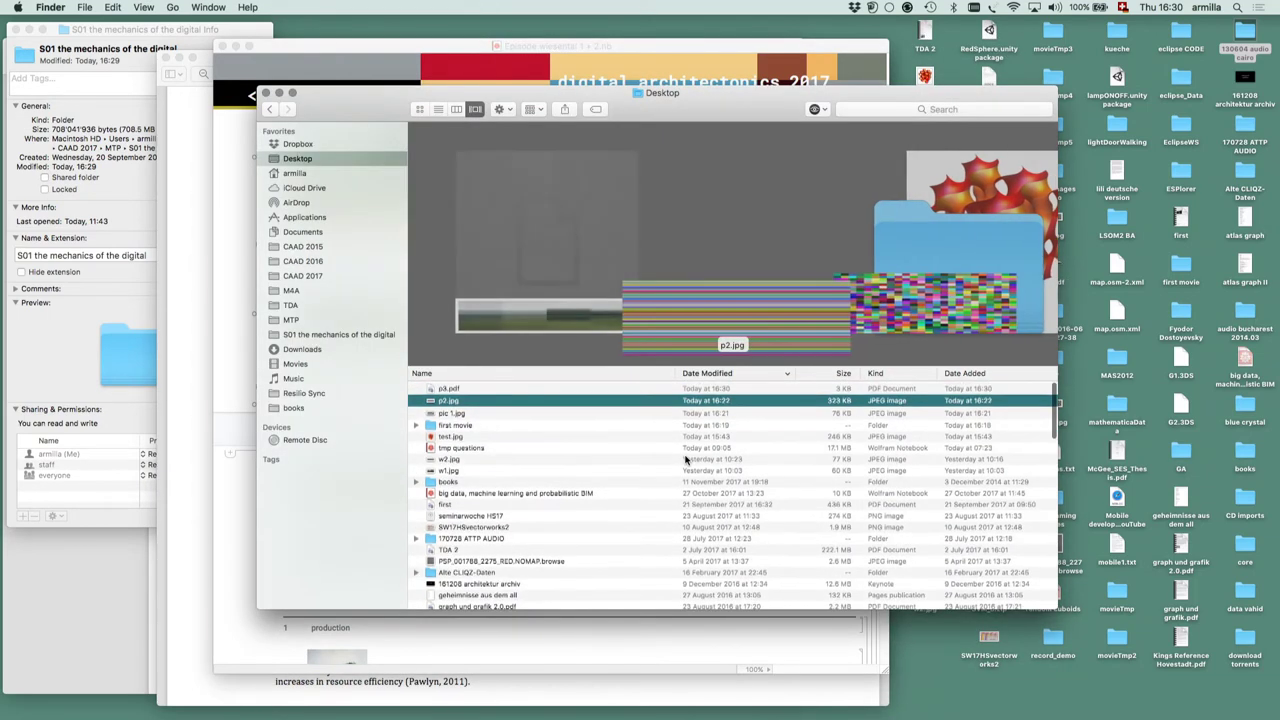
double_click(433, 388)
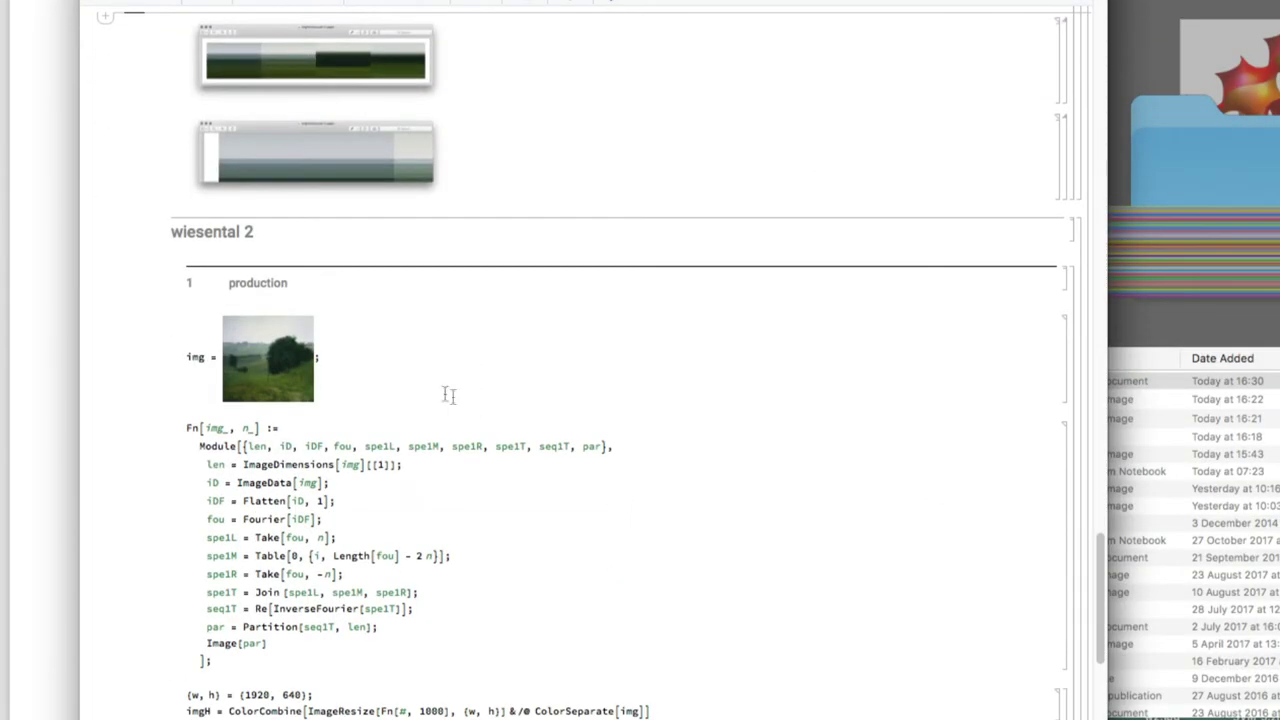
Rerun the img, Fn and imgH cells to rebuild the blurred 1920×640 Wiesental, then run Export
key("shift+Return")
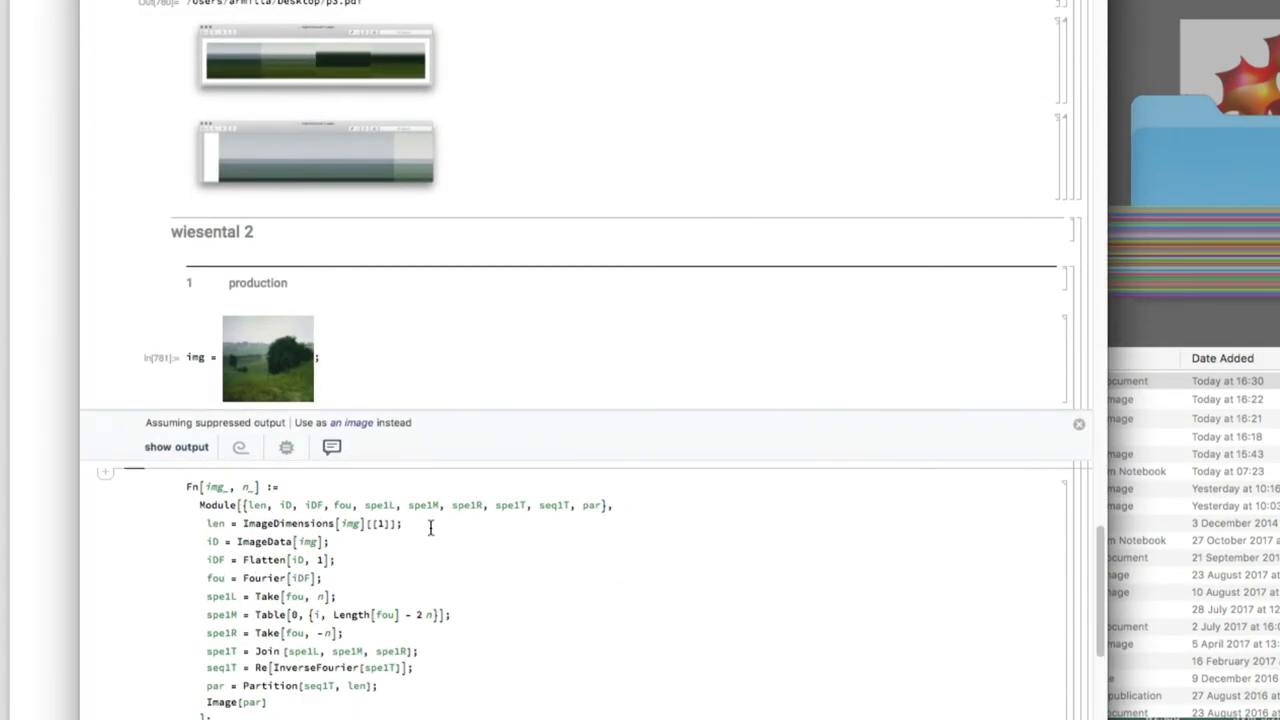
key("shift+Return")
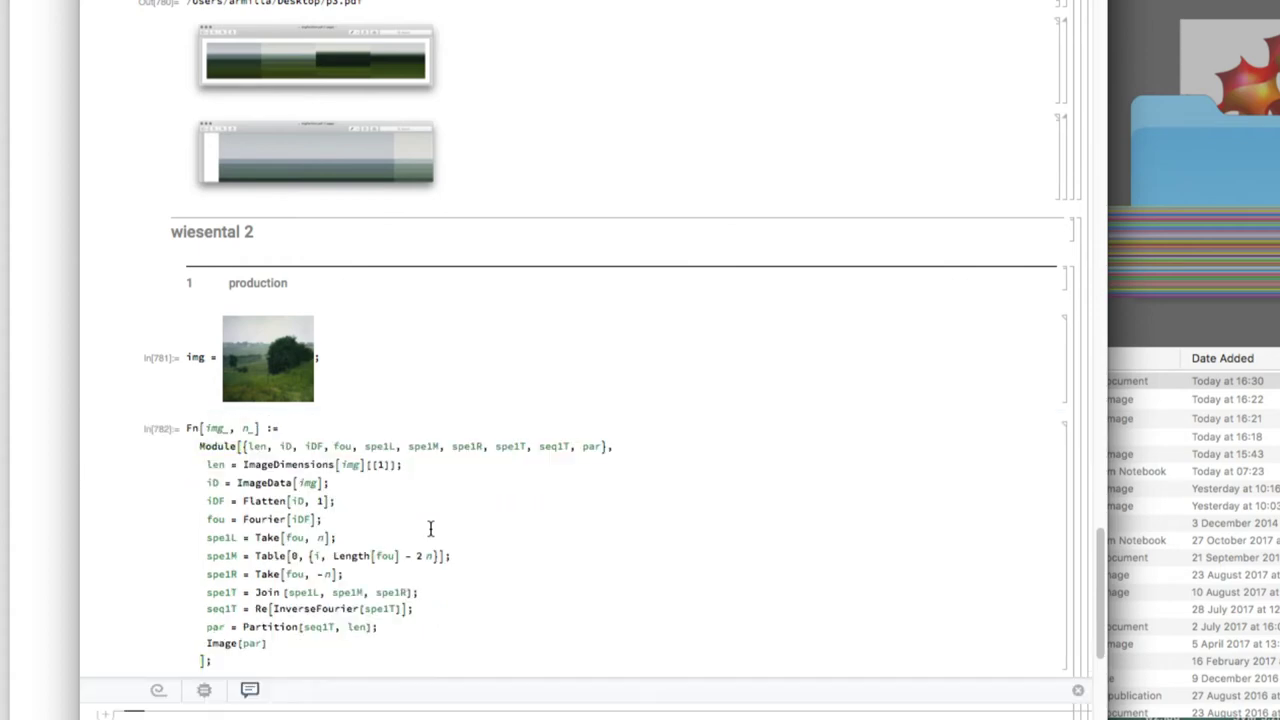
scroll(430, 528, "down", 2)
scroll(430, 528, "down", 3)
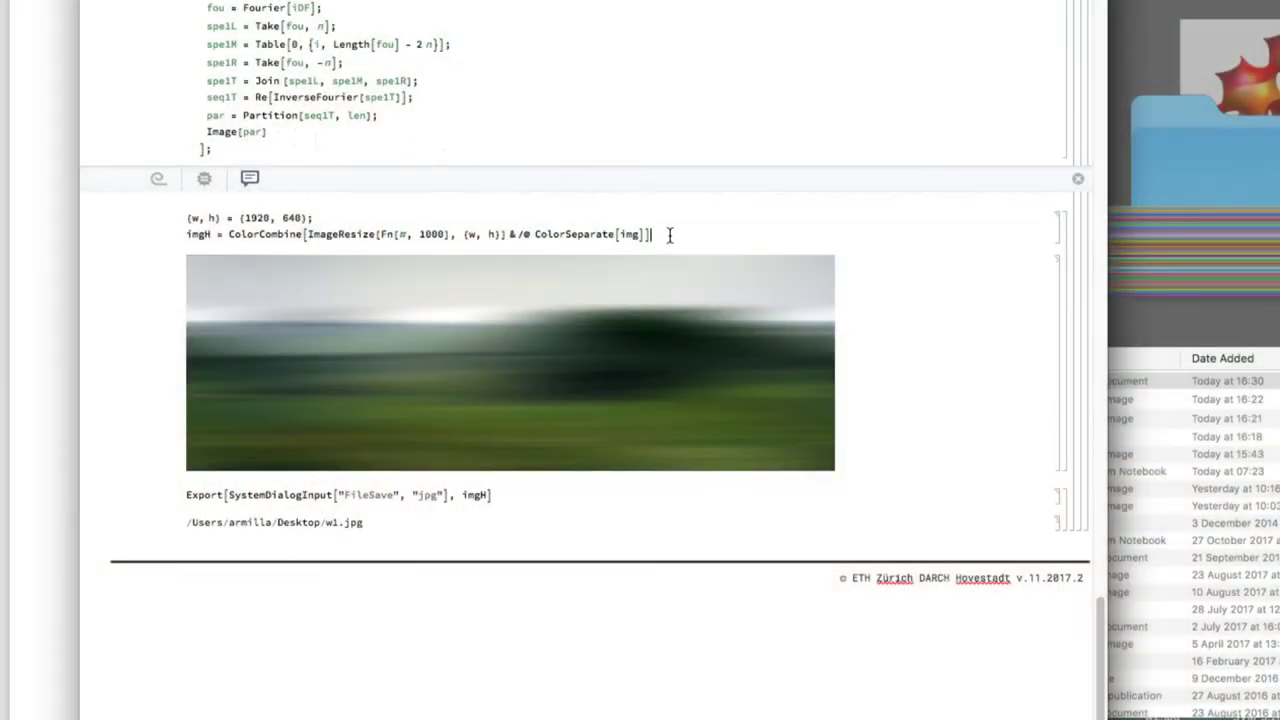
key("shift+Return")
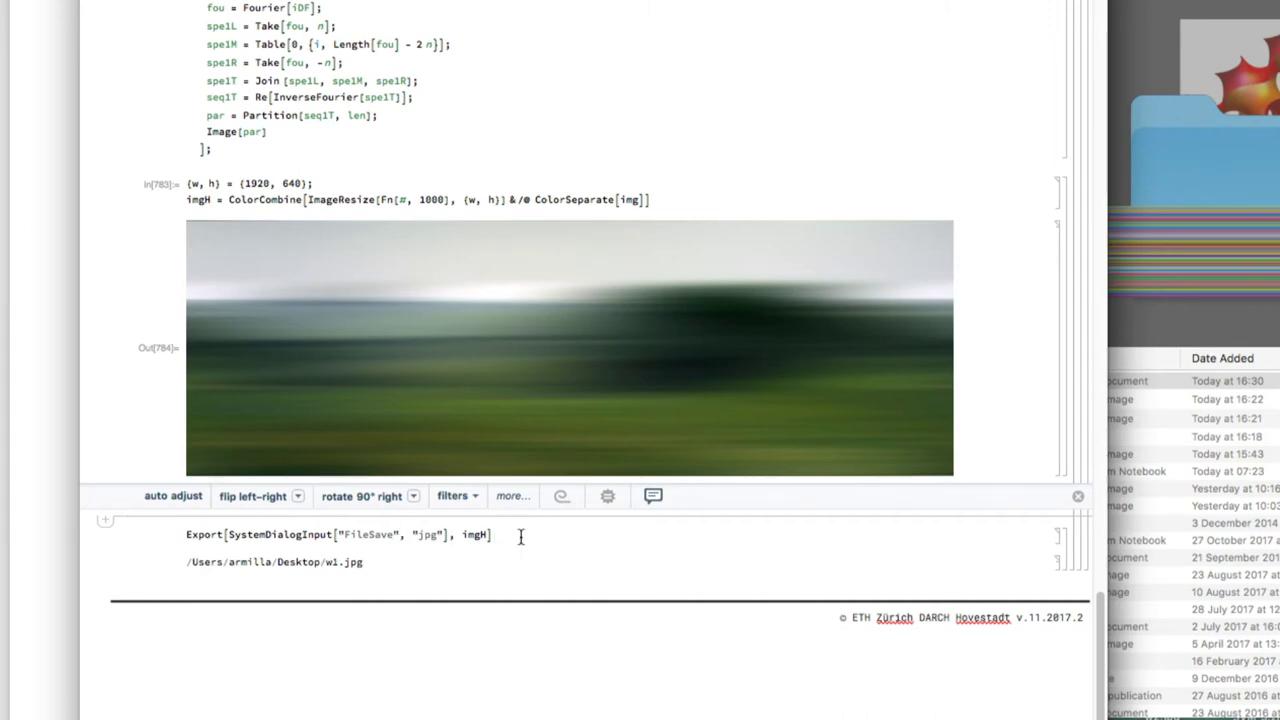
key("shift+Return")
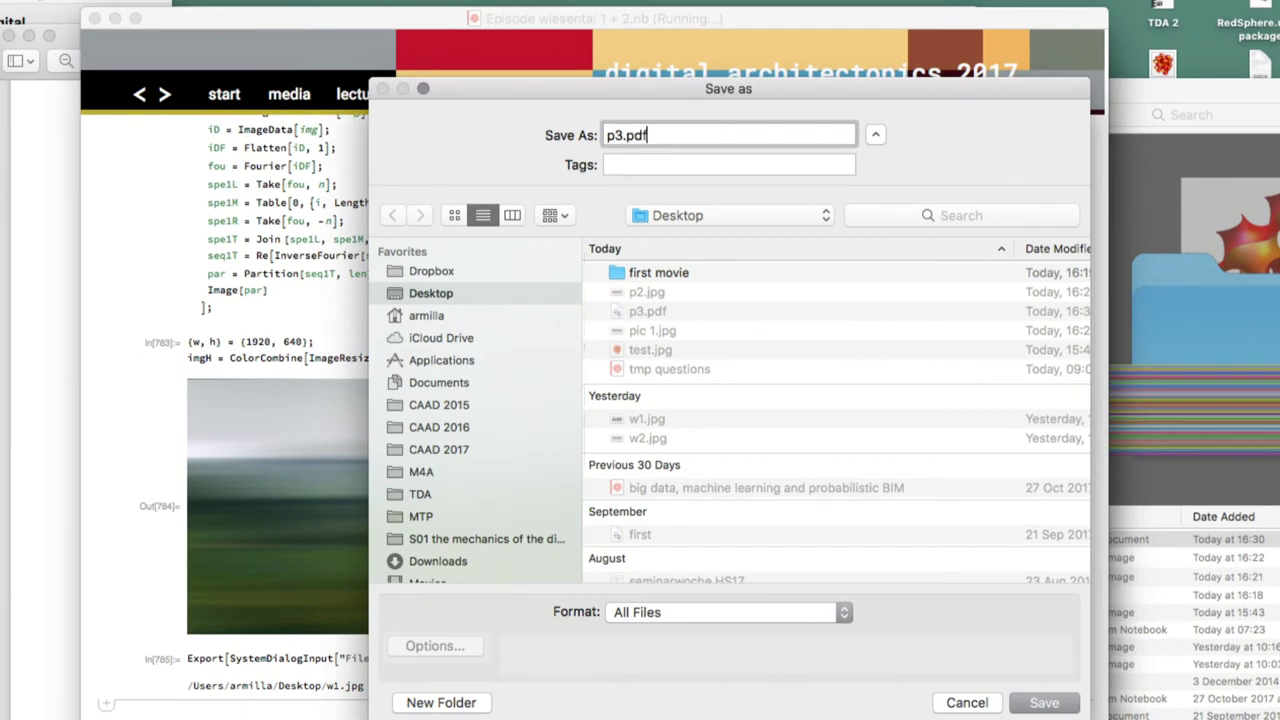
Save the blurred landscape as p3.pdf, replacing the old file, then switch to Finder
key("Return")
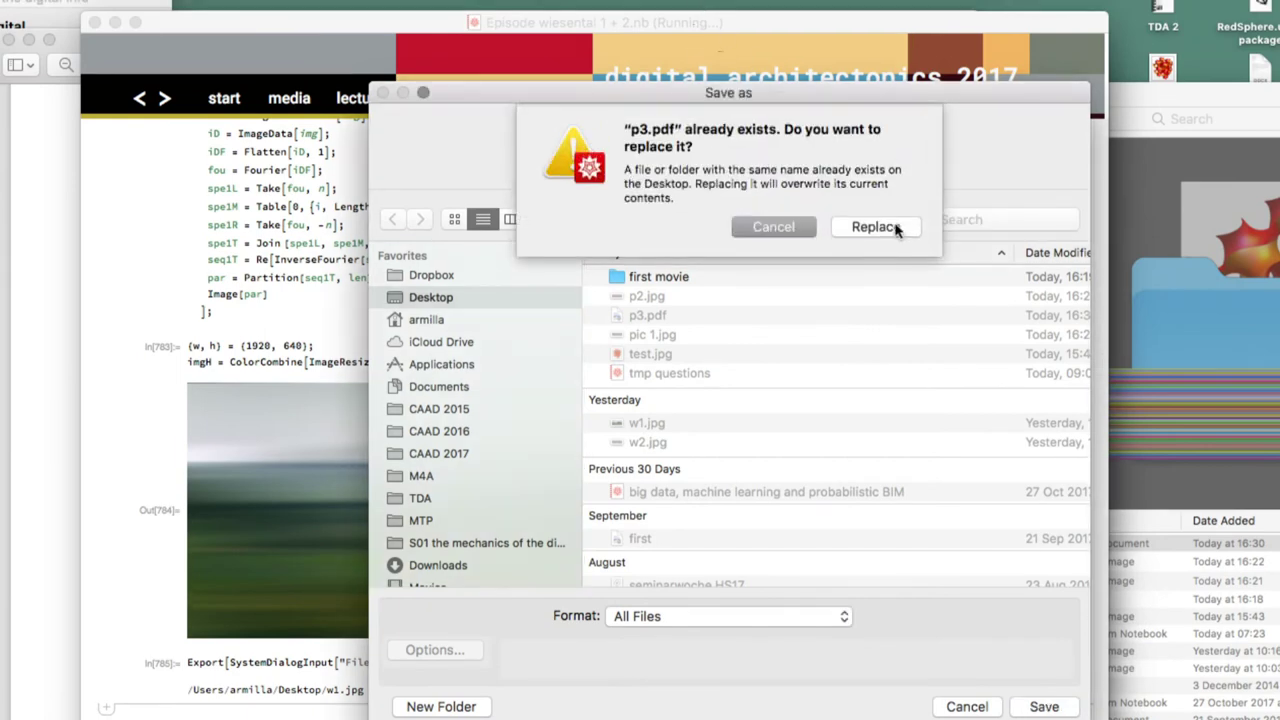
left_click(894, 228)
key("super+Tab")
key("super+Tab")
key("super+Tab")
key("super+Tab")
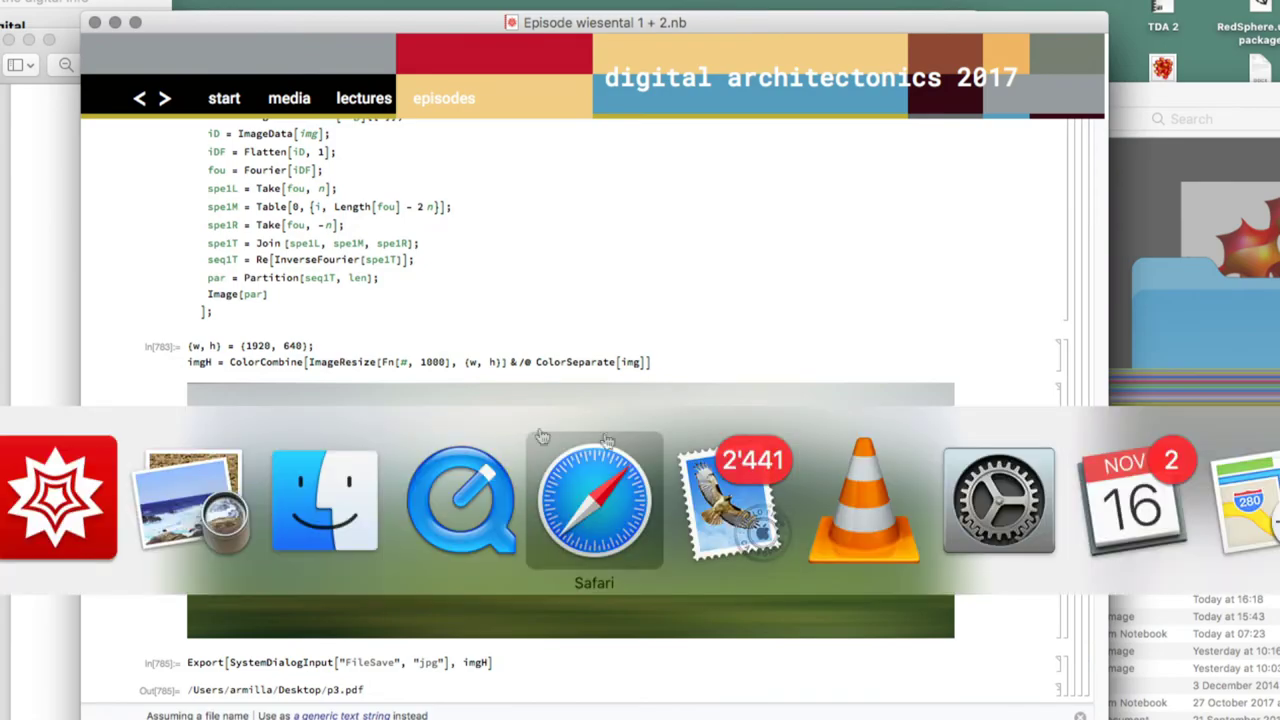
left_click(325, 500)
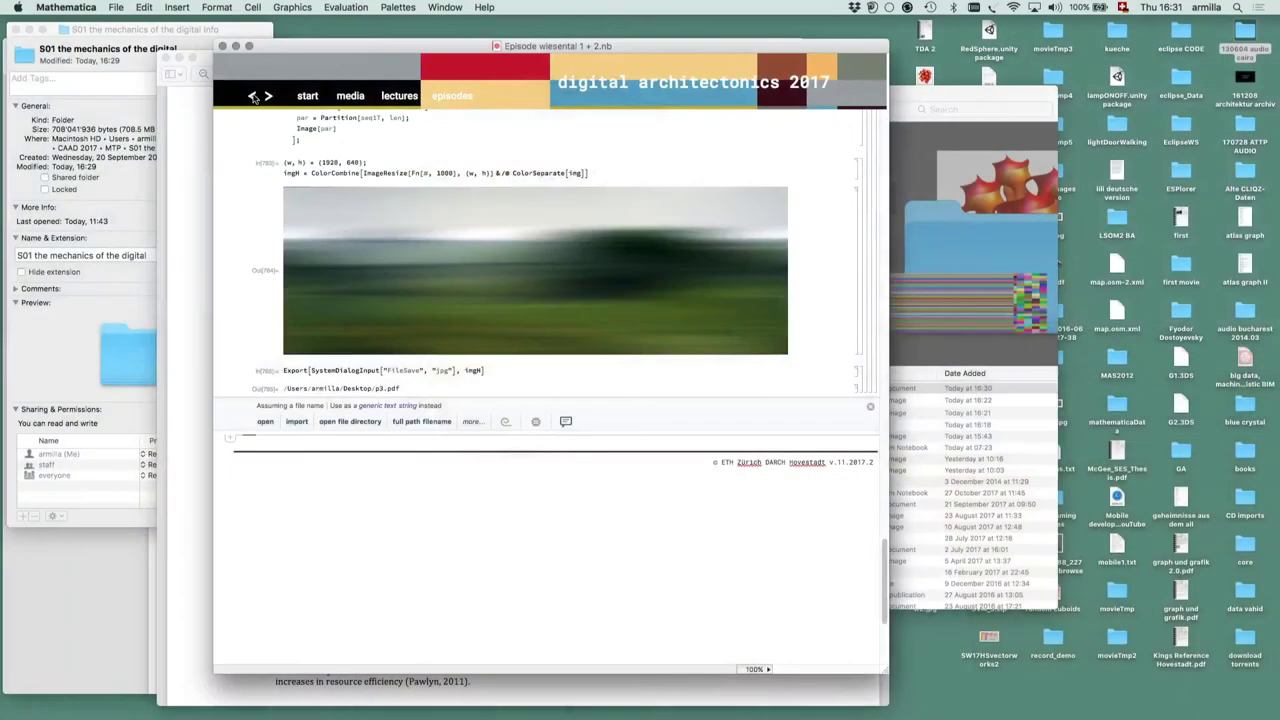
Browse back through episode notebooks, visit the architect's disk episode, and open the lectures menu
left_click(253, 97)
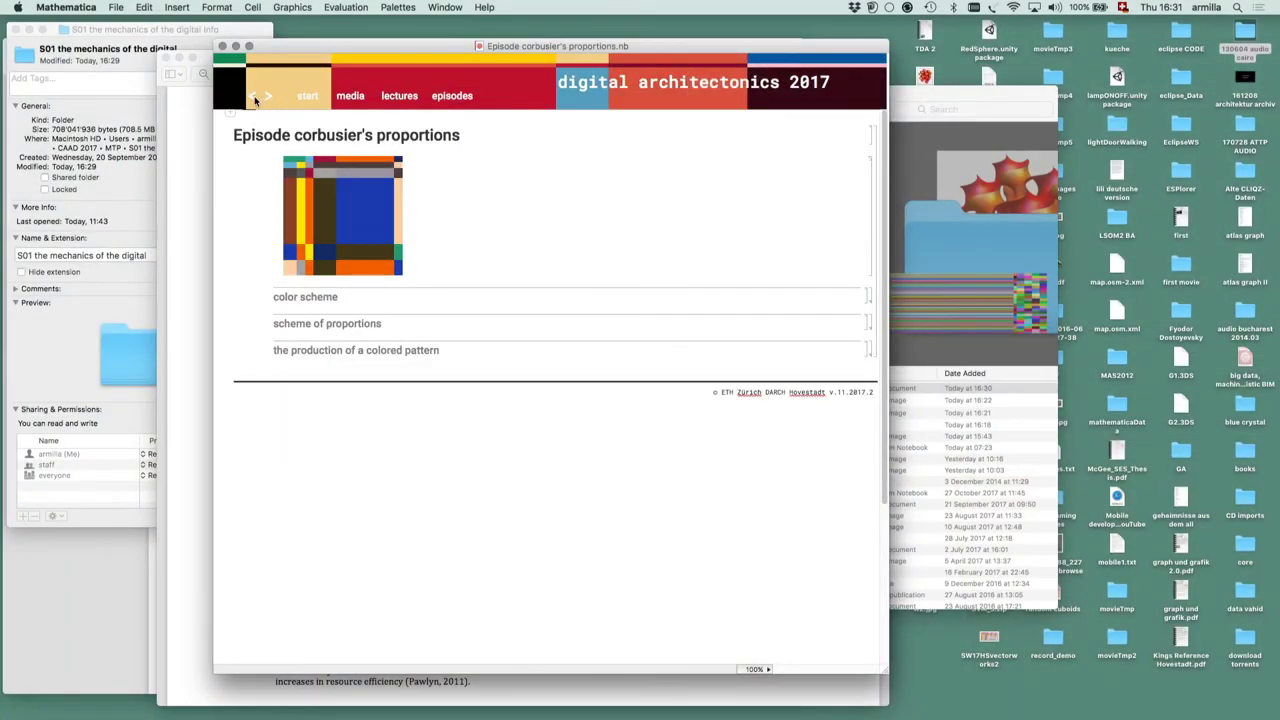
left_click(270, 96)
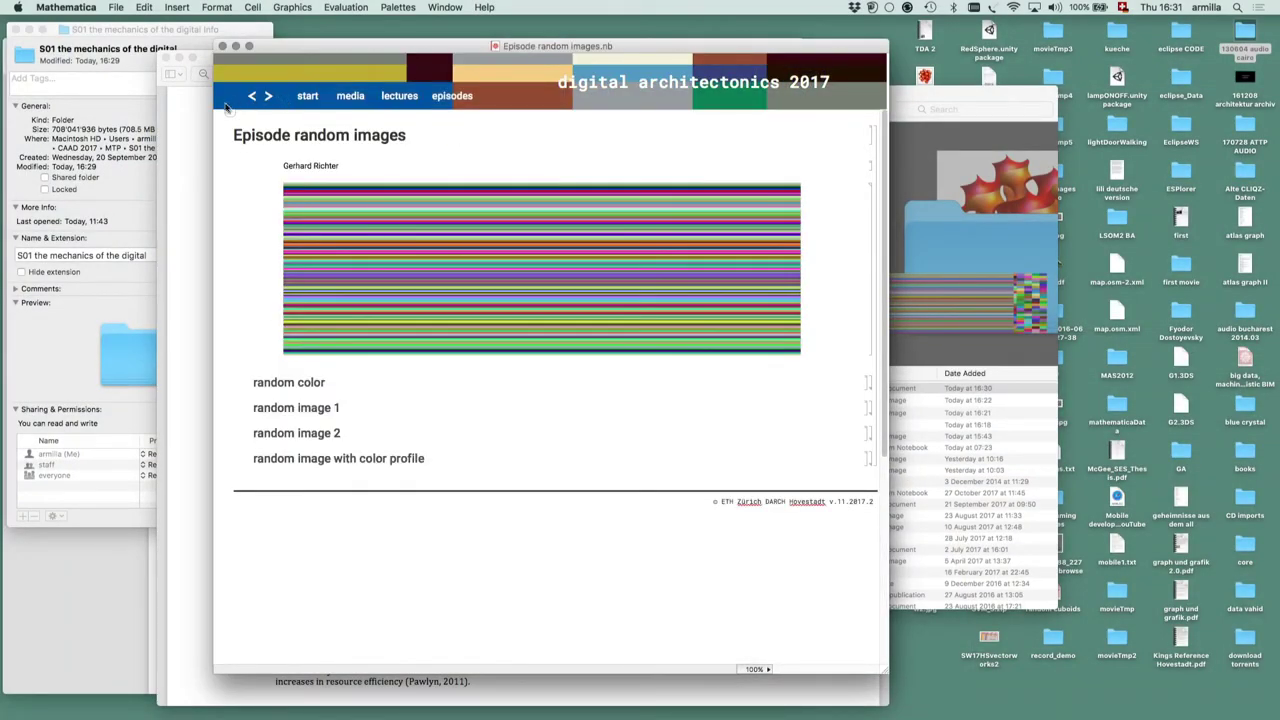
left_click(252, 96)
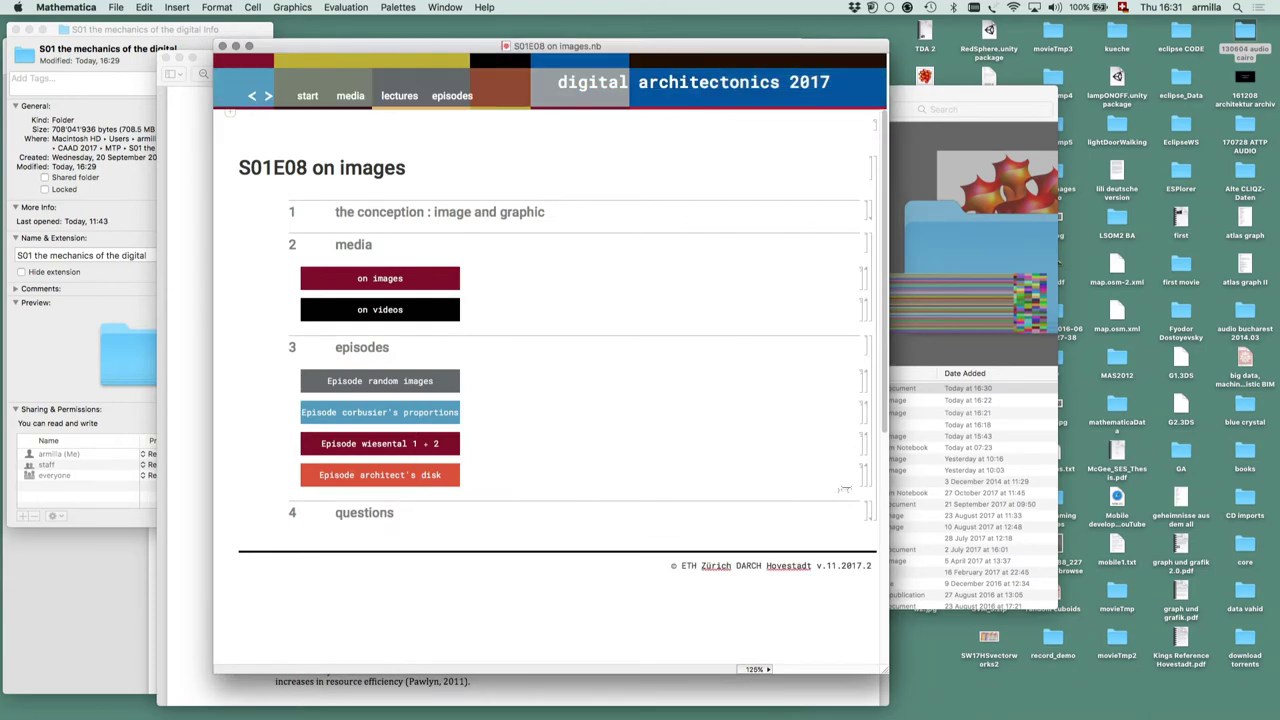
double_click(868, 474)
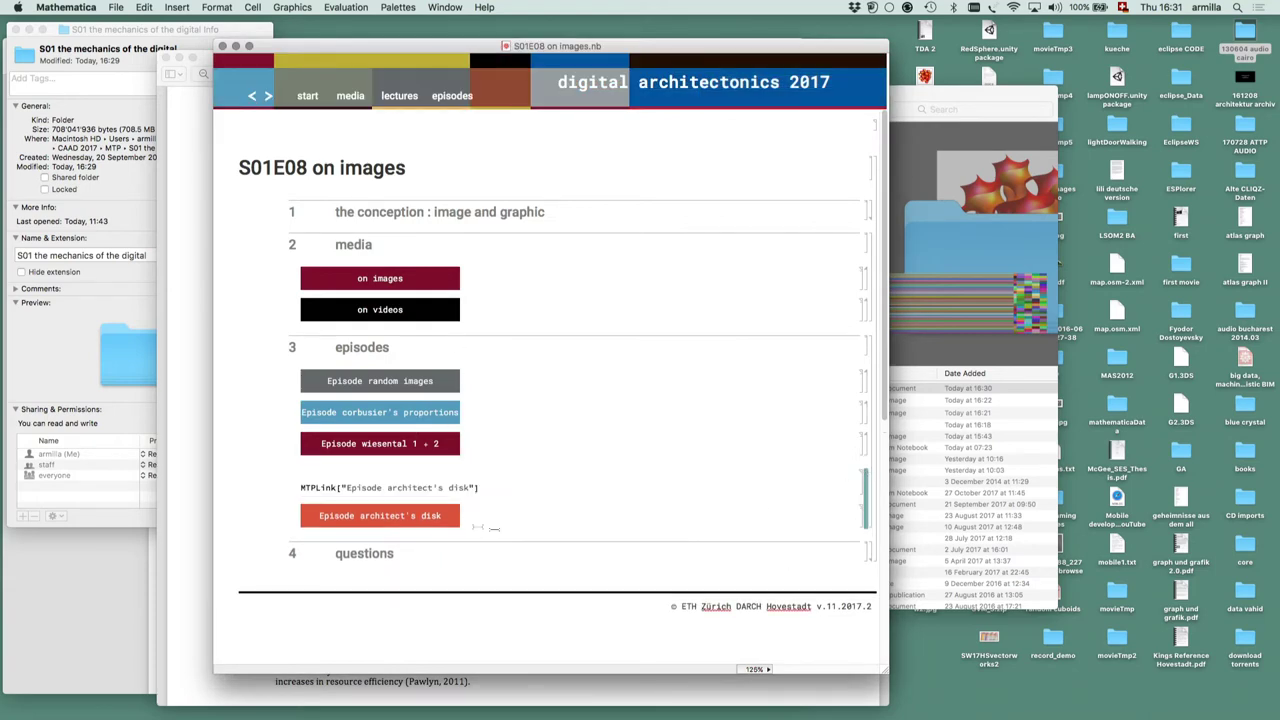
left_click(428, 519)
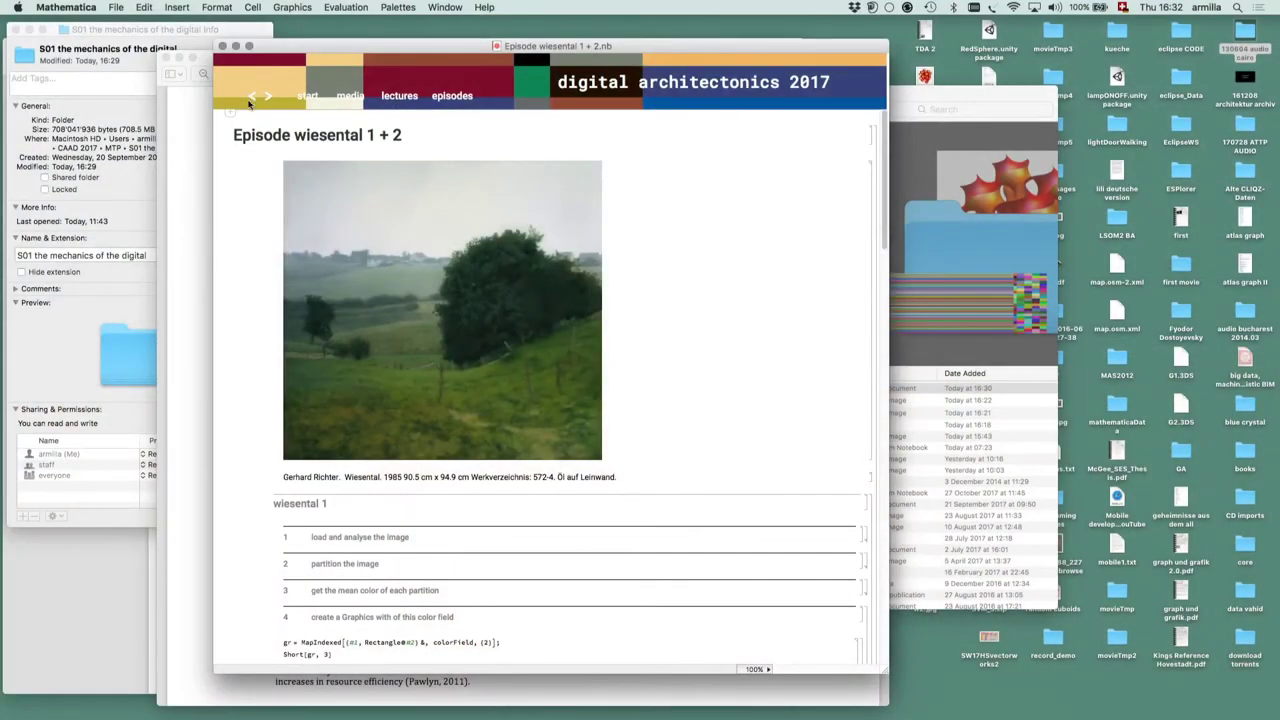
left_click(252, 96)
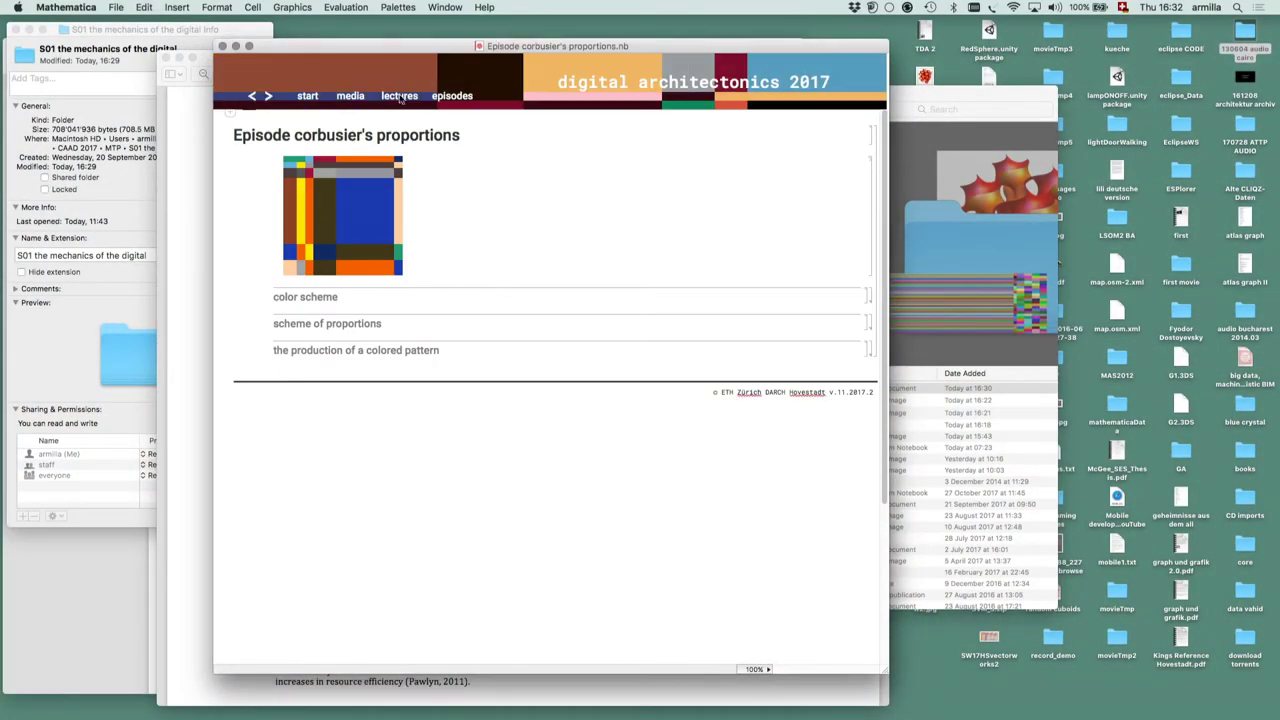
left_click(399, 96)
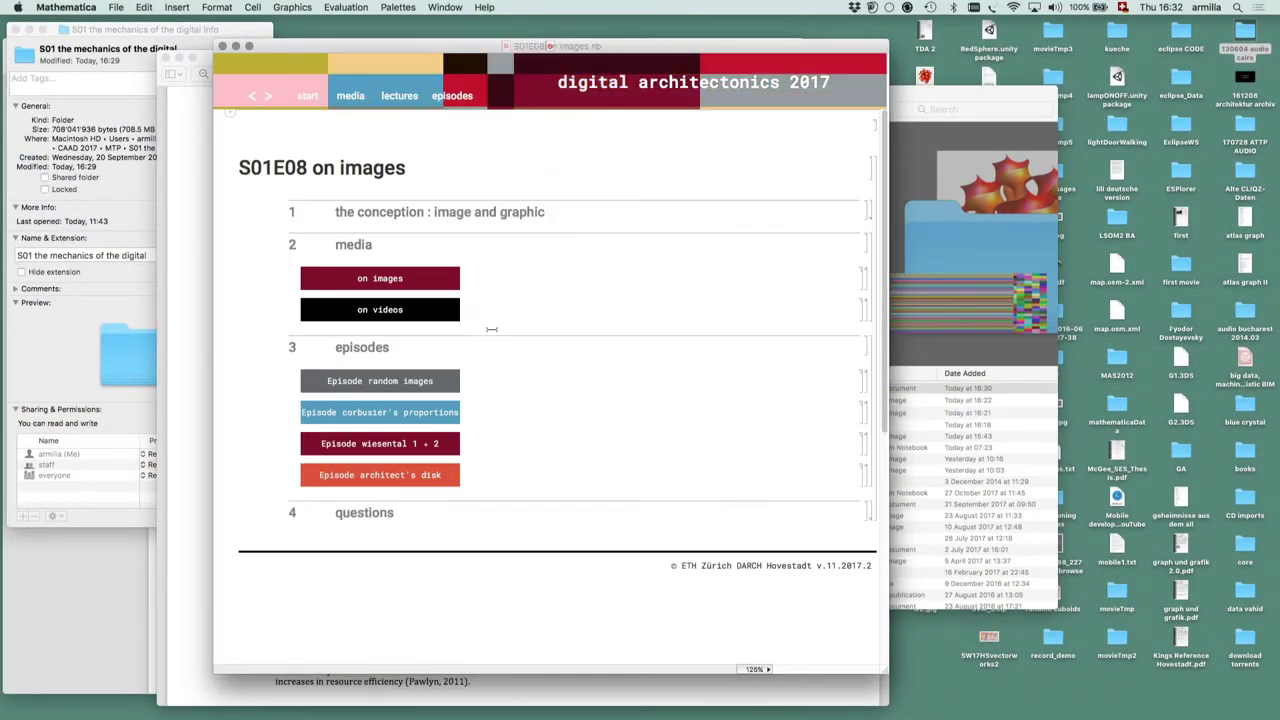
Open the on images notebook and expand section 4 and subsection 4.4's advanced image processing gallery
scroll(488, 328, "down", 4)
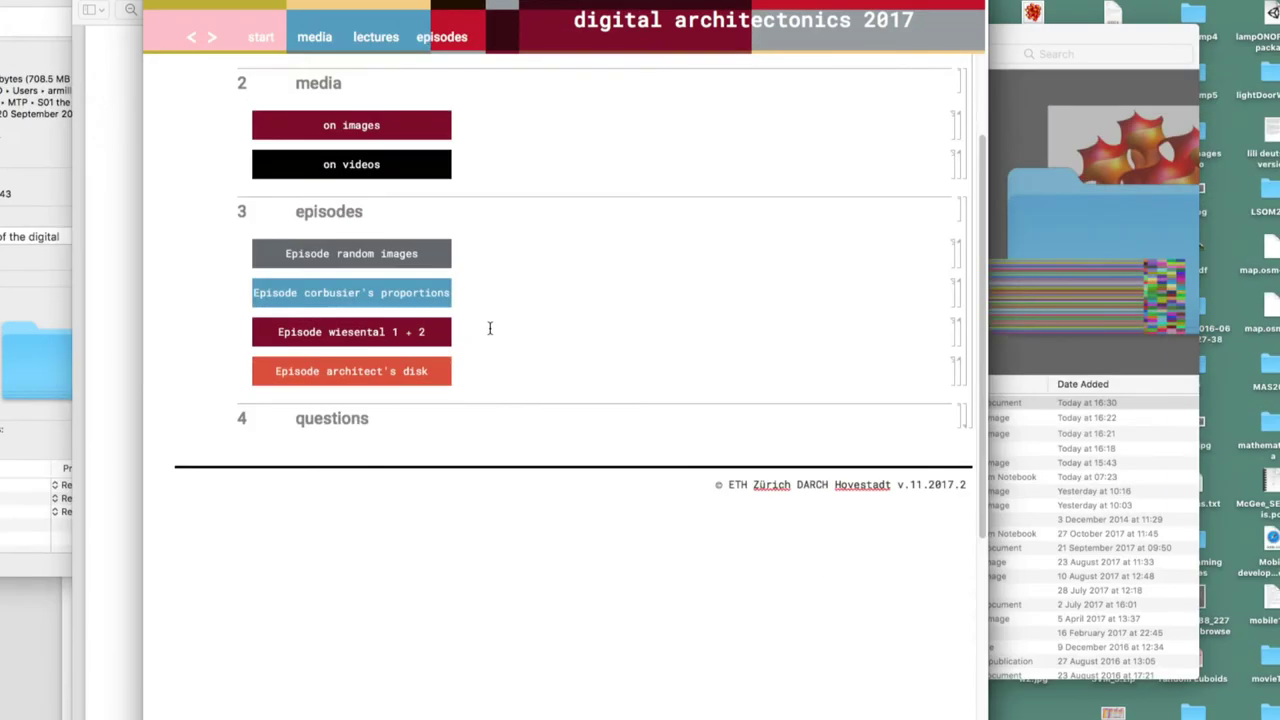
scroll(490, 328, "up", 2)
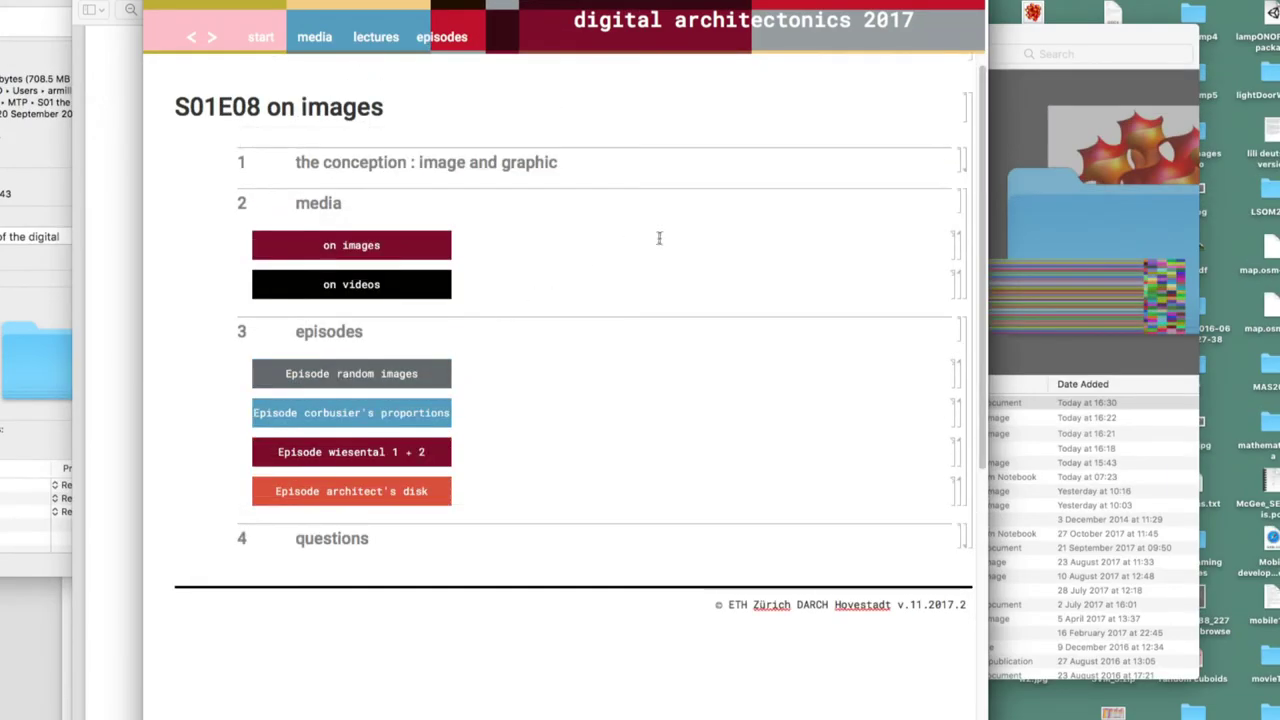
double_click(958, 252)
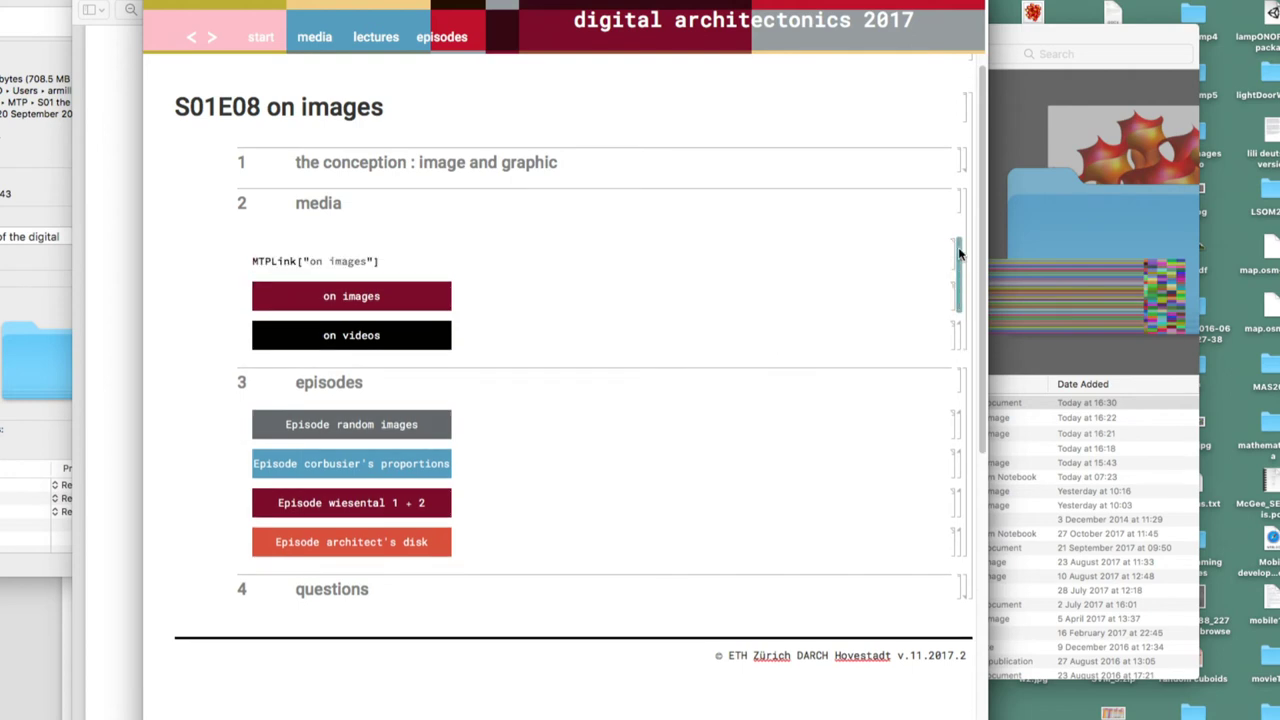
left_click(390, 298)
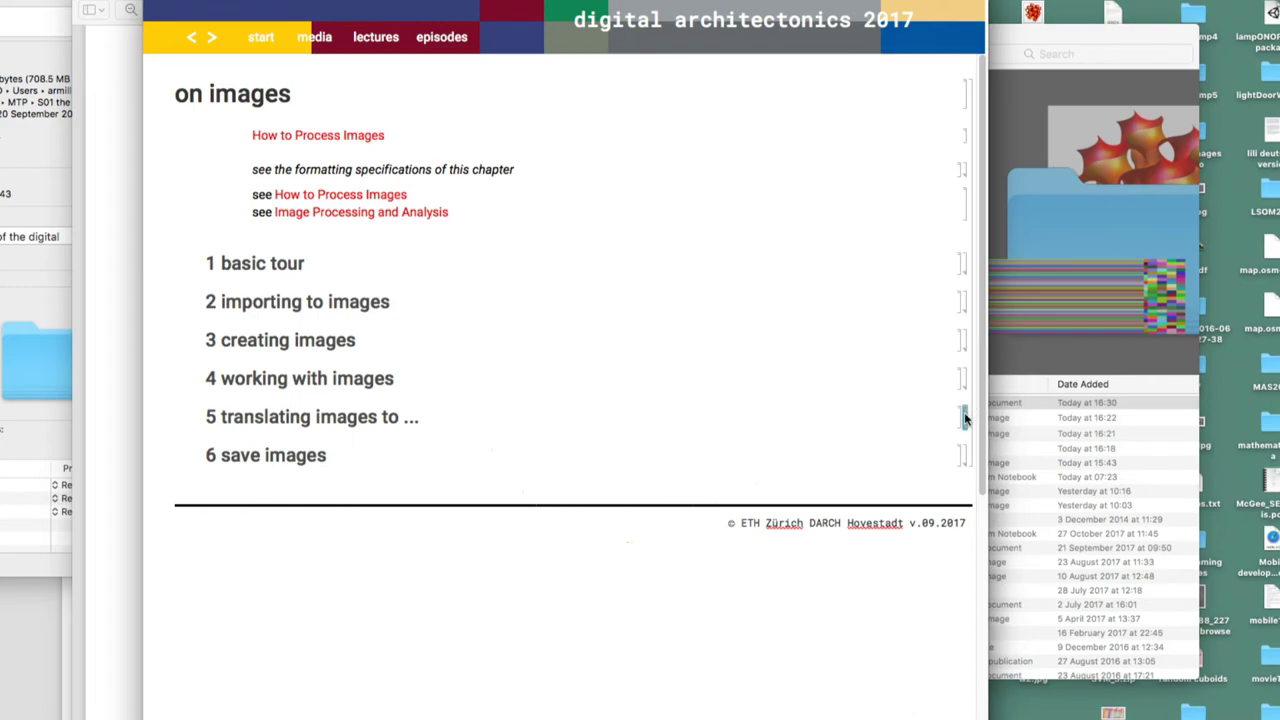
double_click(964, 379)
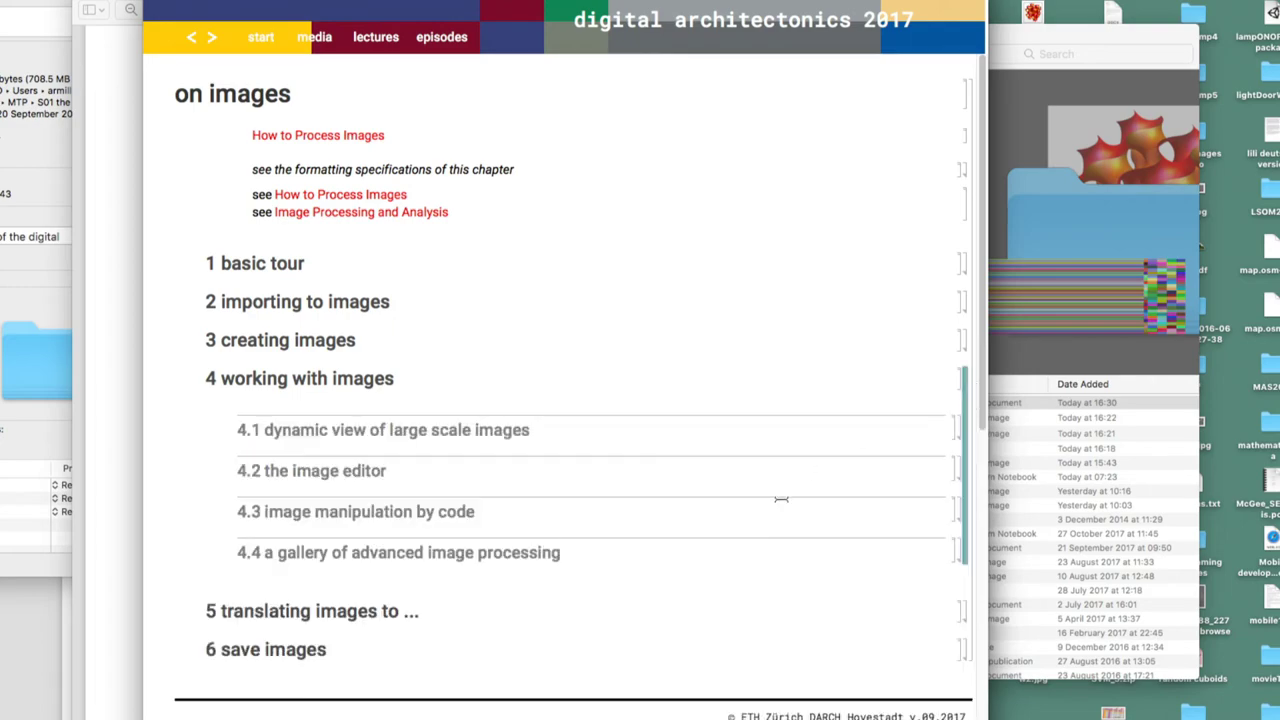
scroll(717, 570, "down", 2)
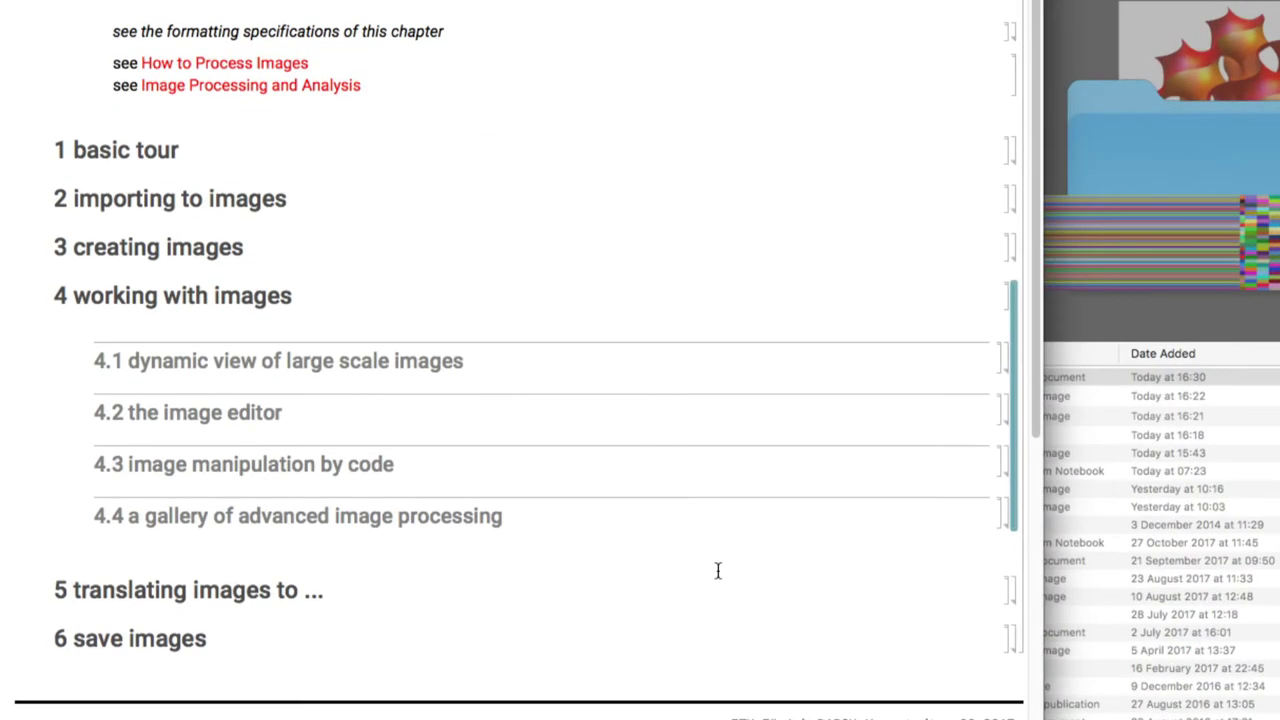
double_click(1008, 515)
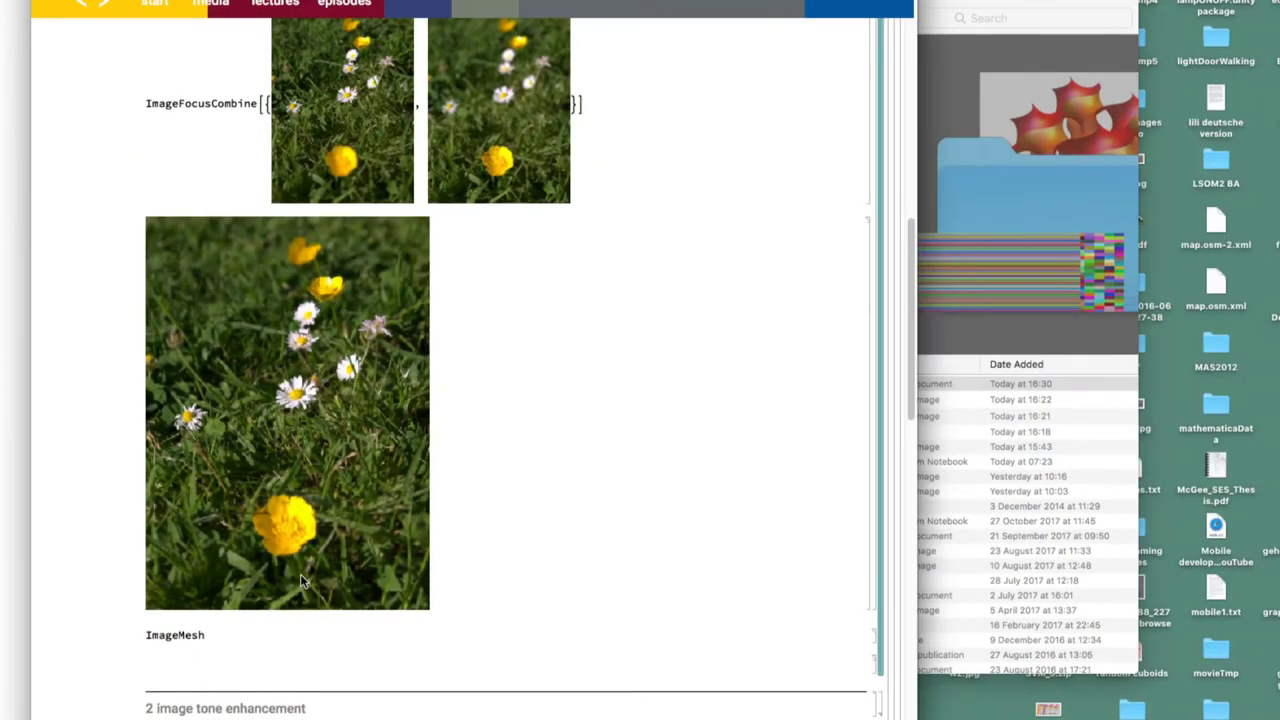
Scroll through the six exposure levels and the ImageExposureCombine merged image
scroll(301, 582, "down", 5)
scroll(301, 582, "down", 1)
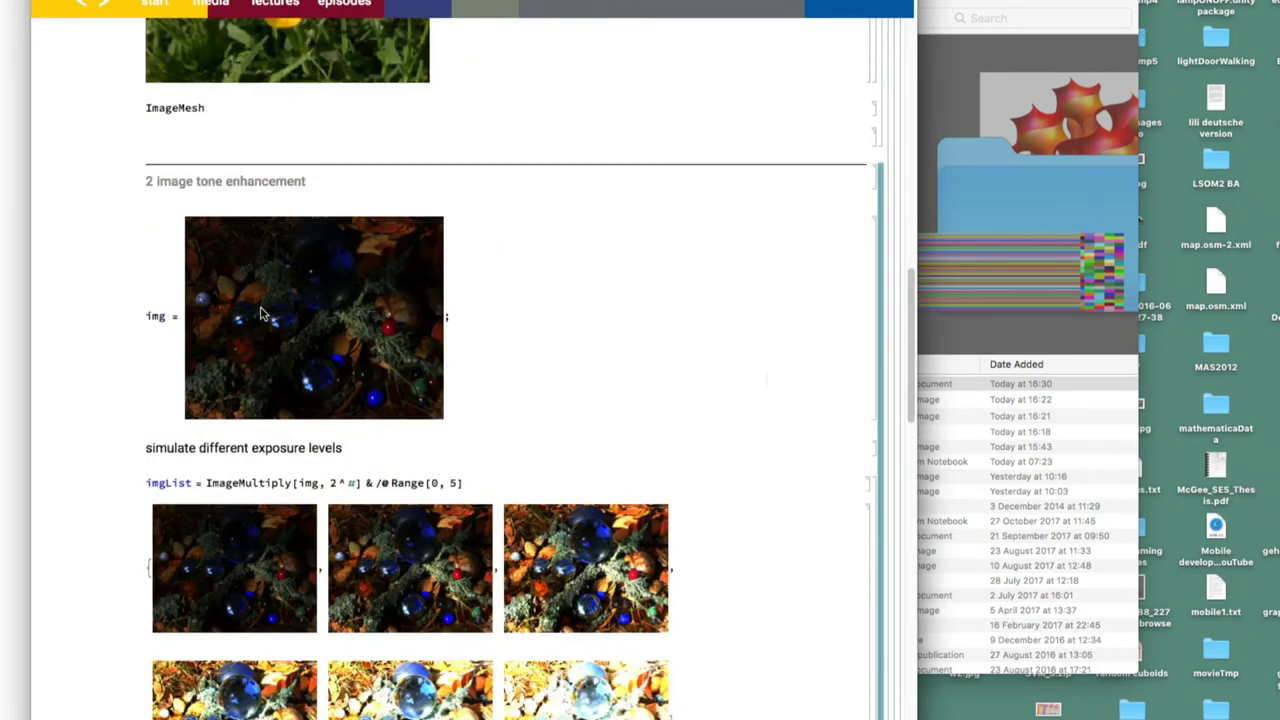
scroll(283, 340, "down", 10)
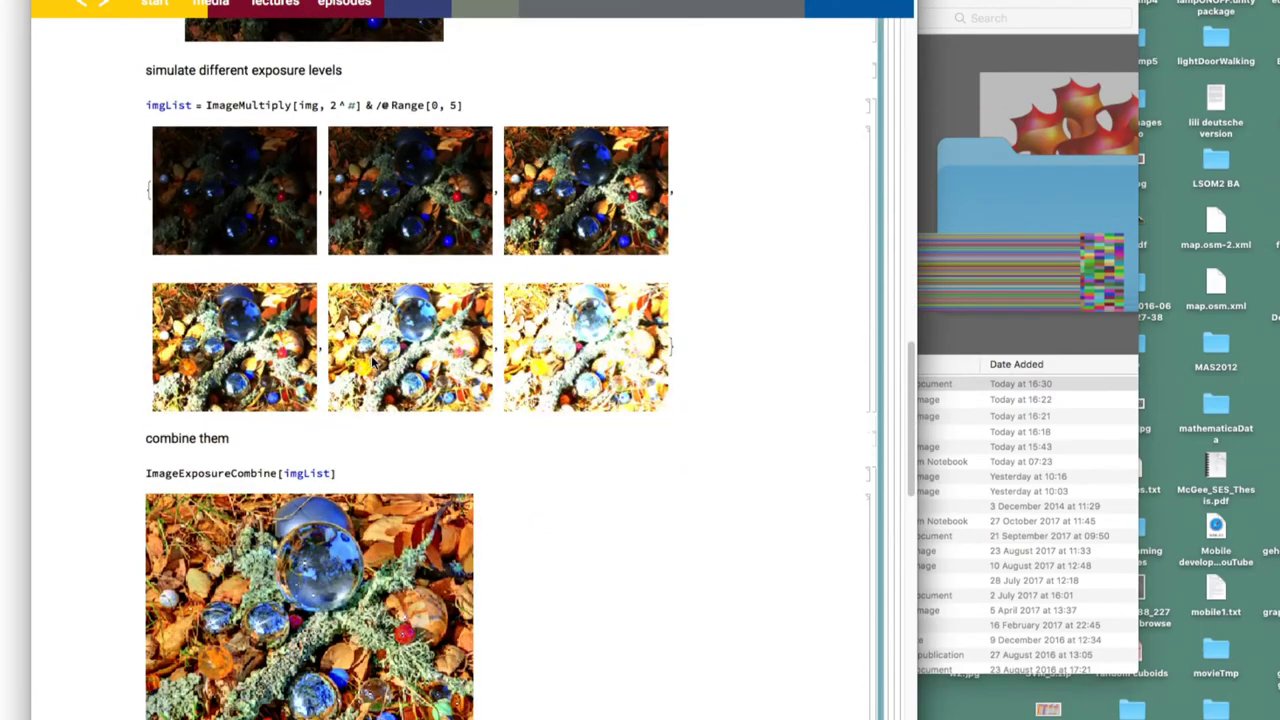
scroll(375, 657, "down", 2)
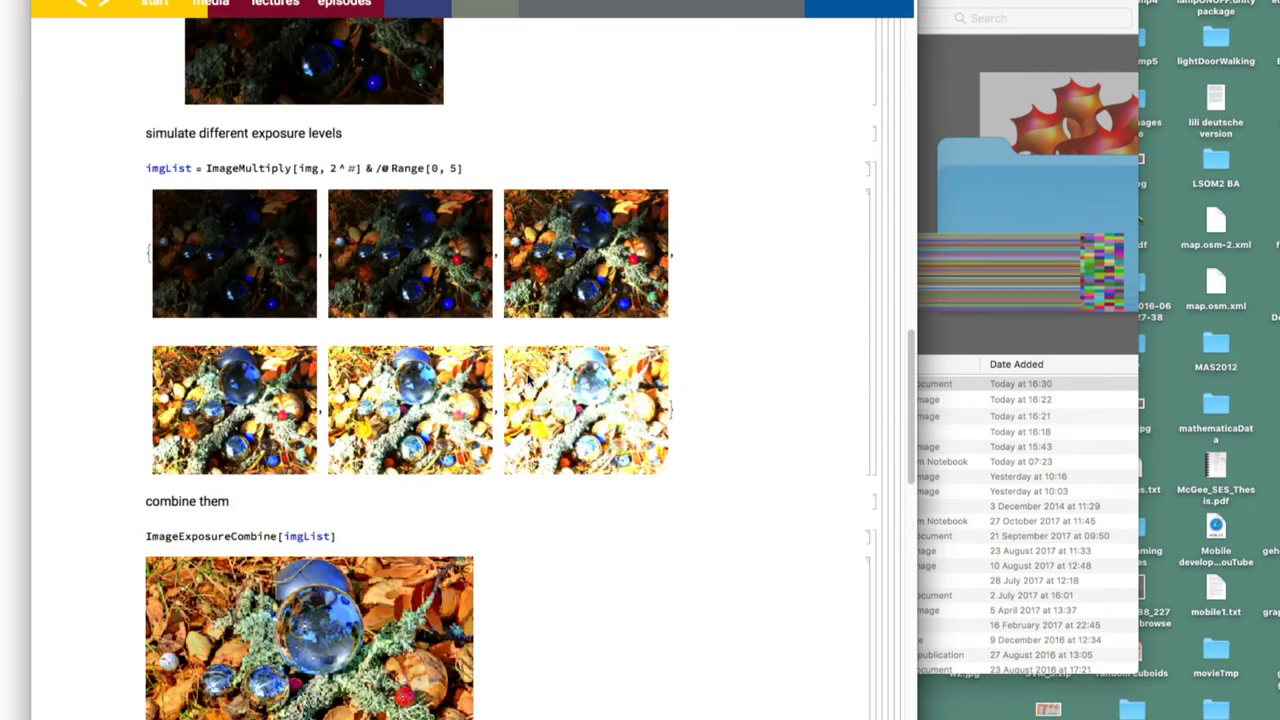
left_click(406, 168)
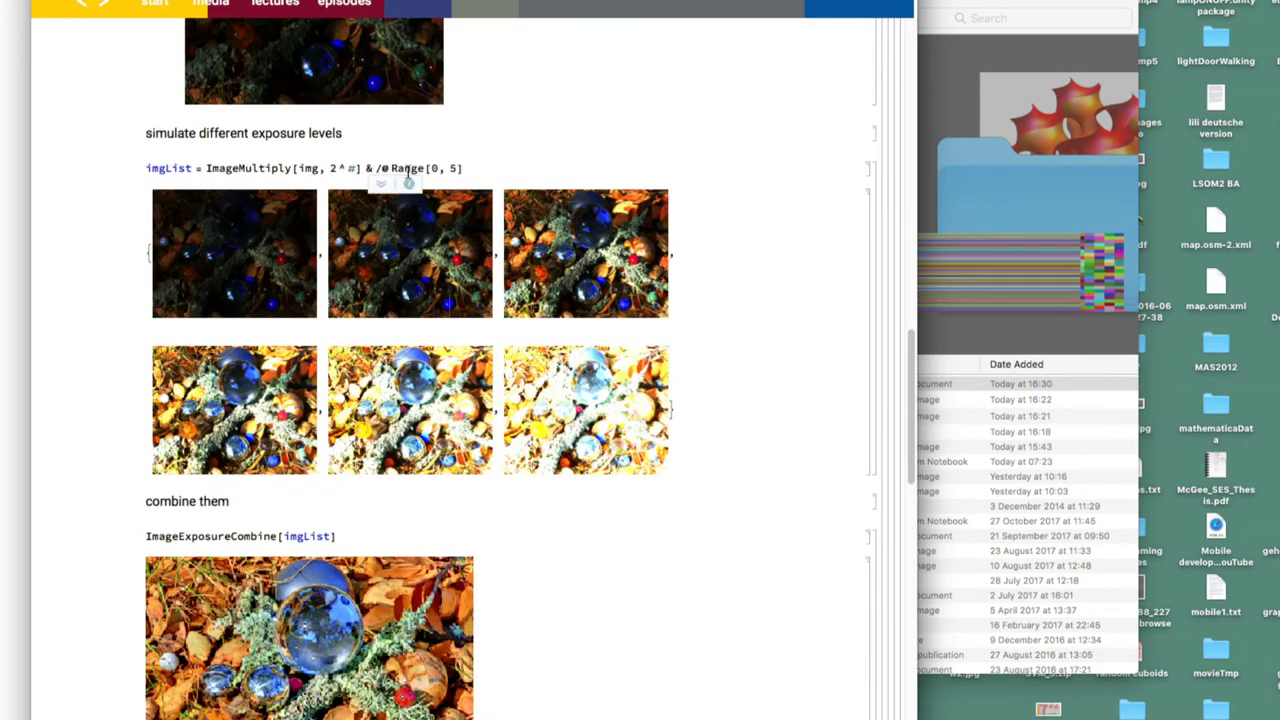
scroll(407, 170, "down", 2)
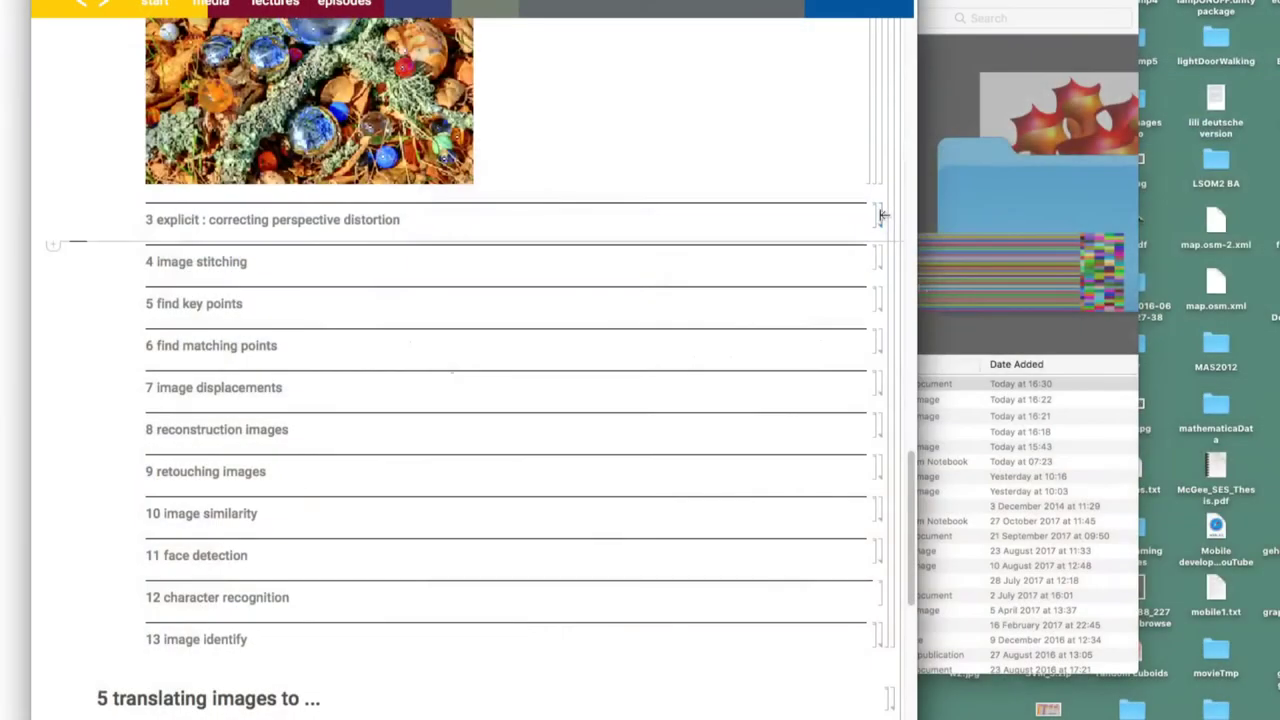
Expand example 3 and evaluate notreDame and its ImageDimensions, 1600 by 1067
double_click(881, 215)
scroll(651, 395, "down", 4)
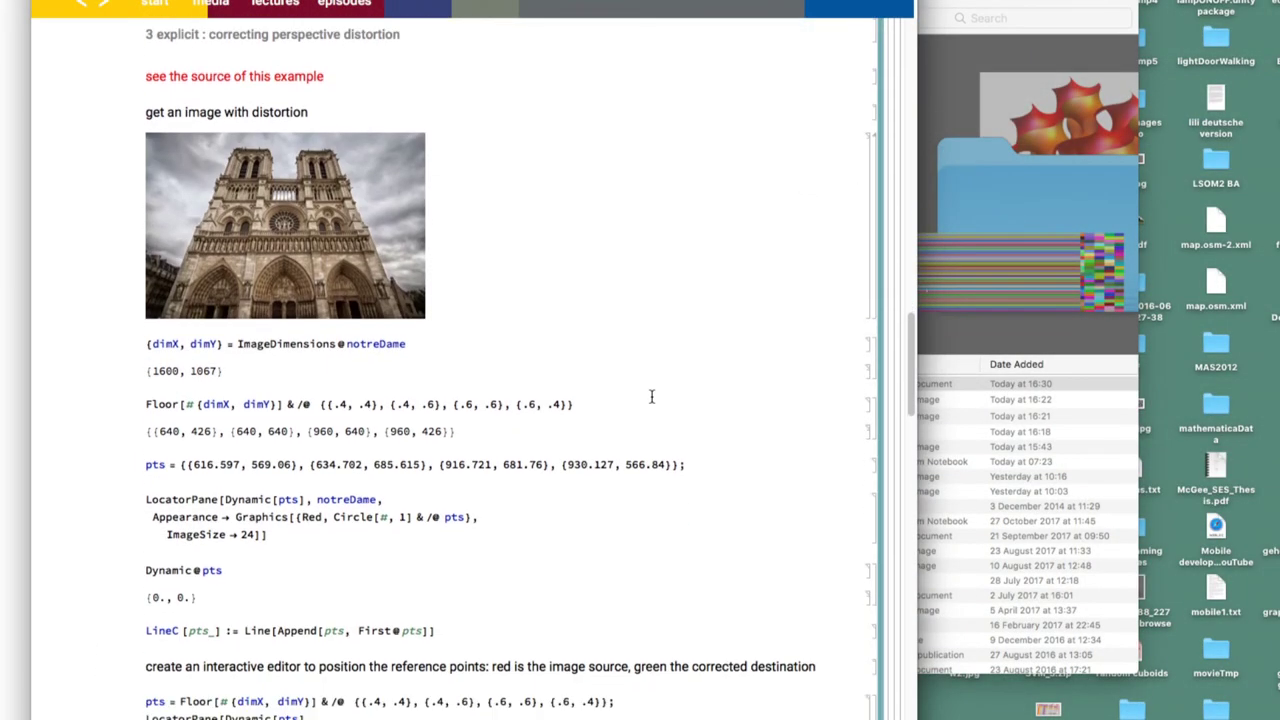
scroll(651, 397, "down", 5)
left_click(450, 343)
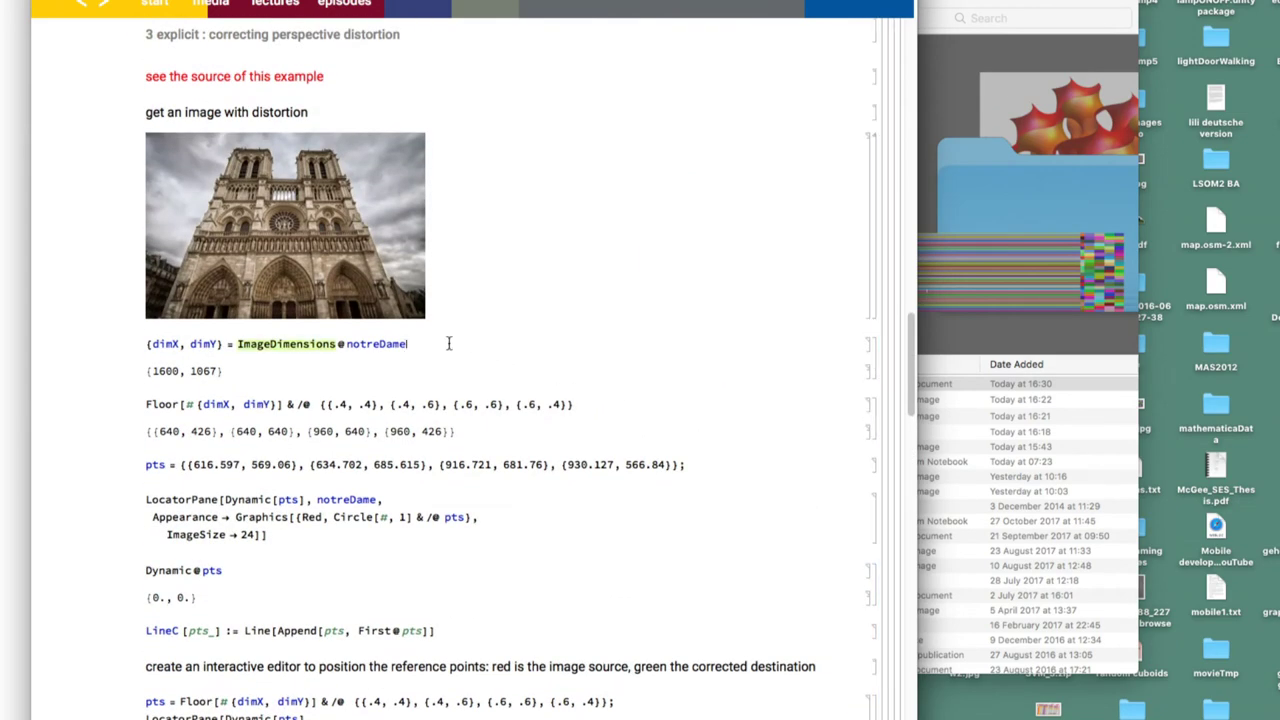
key("shift+Return")
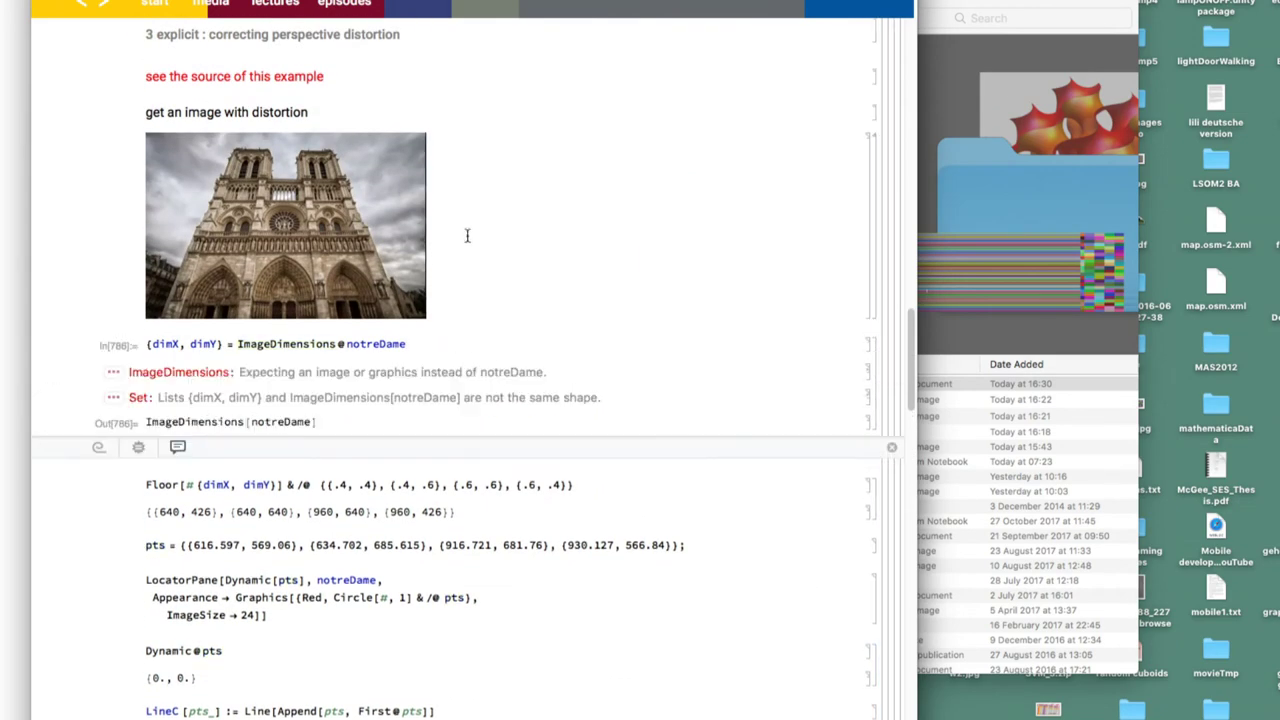
scroll(468, 235, "down", 10)
scroll(412, 377, "up", 10)
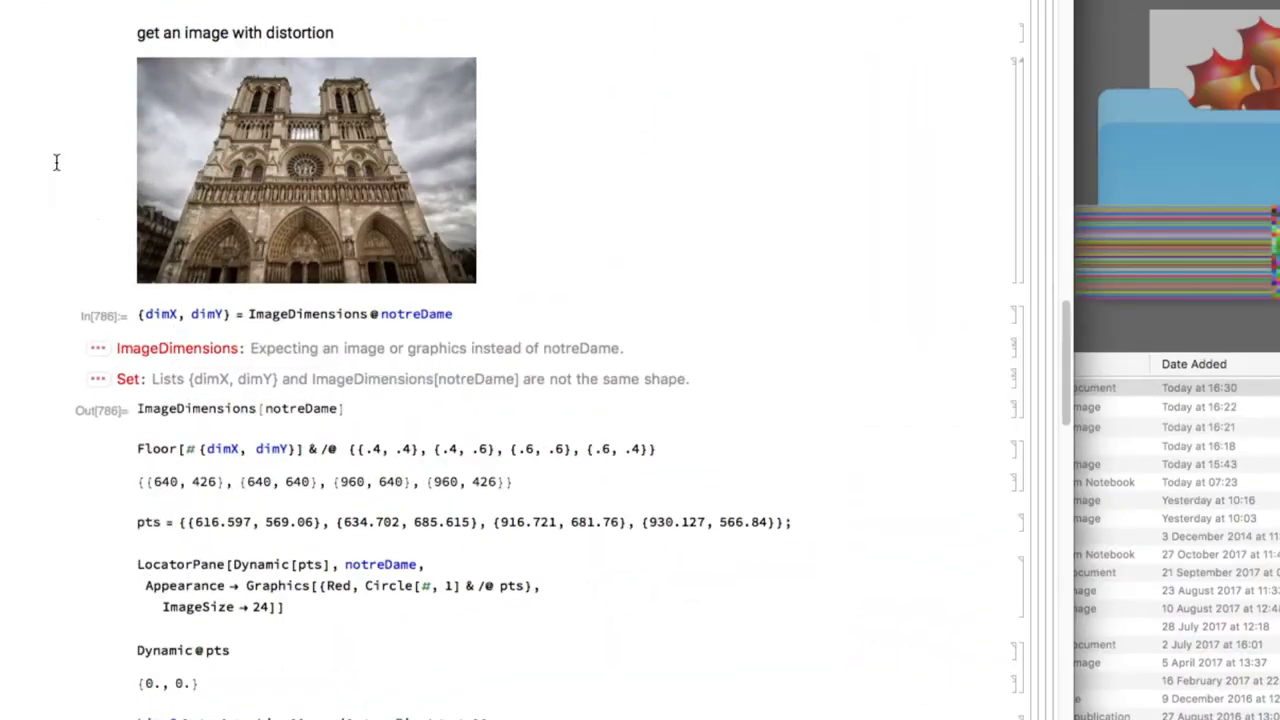
double_click(416, 313)
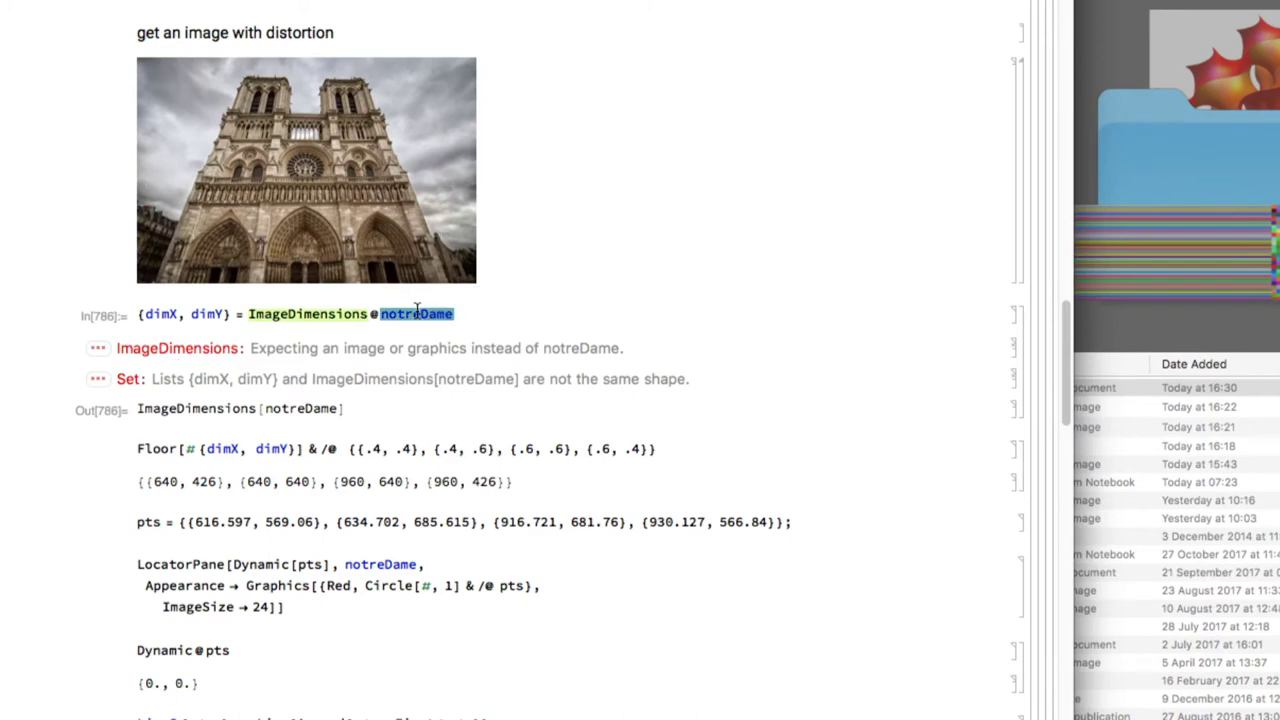
left_click(116, 175)
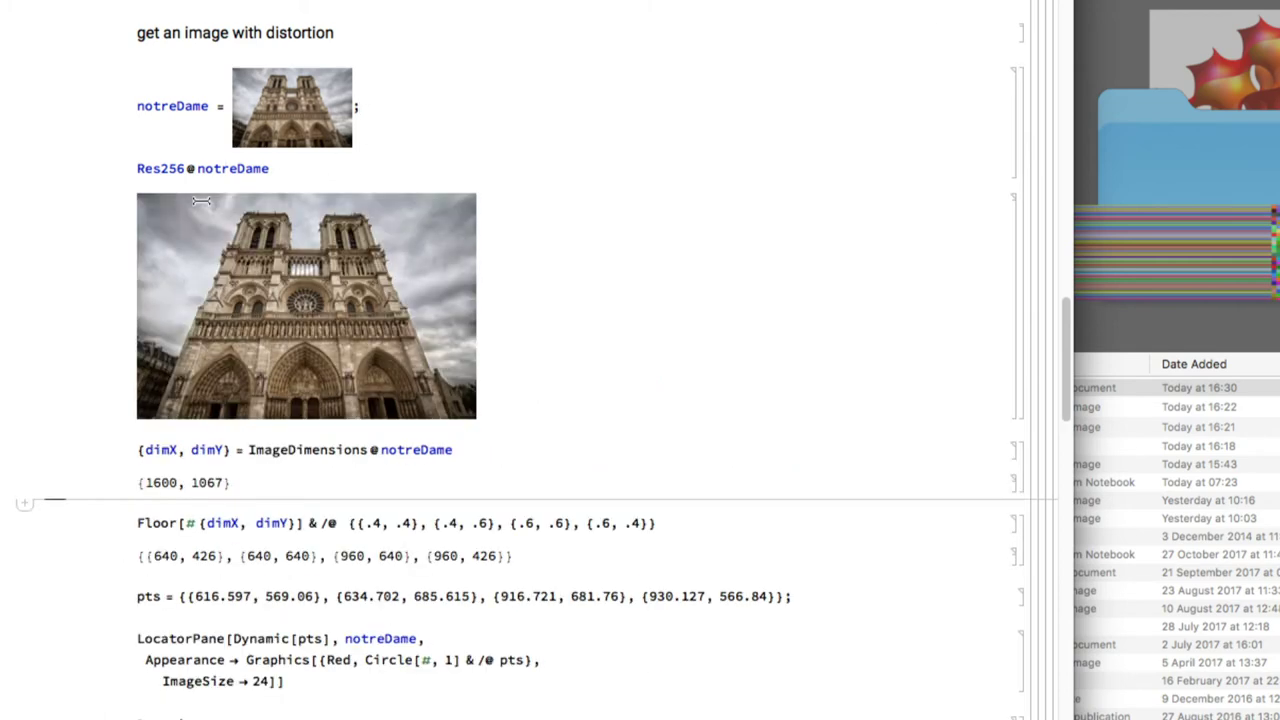
left_click(422, 102)
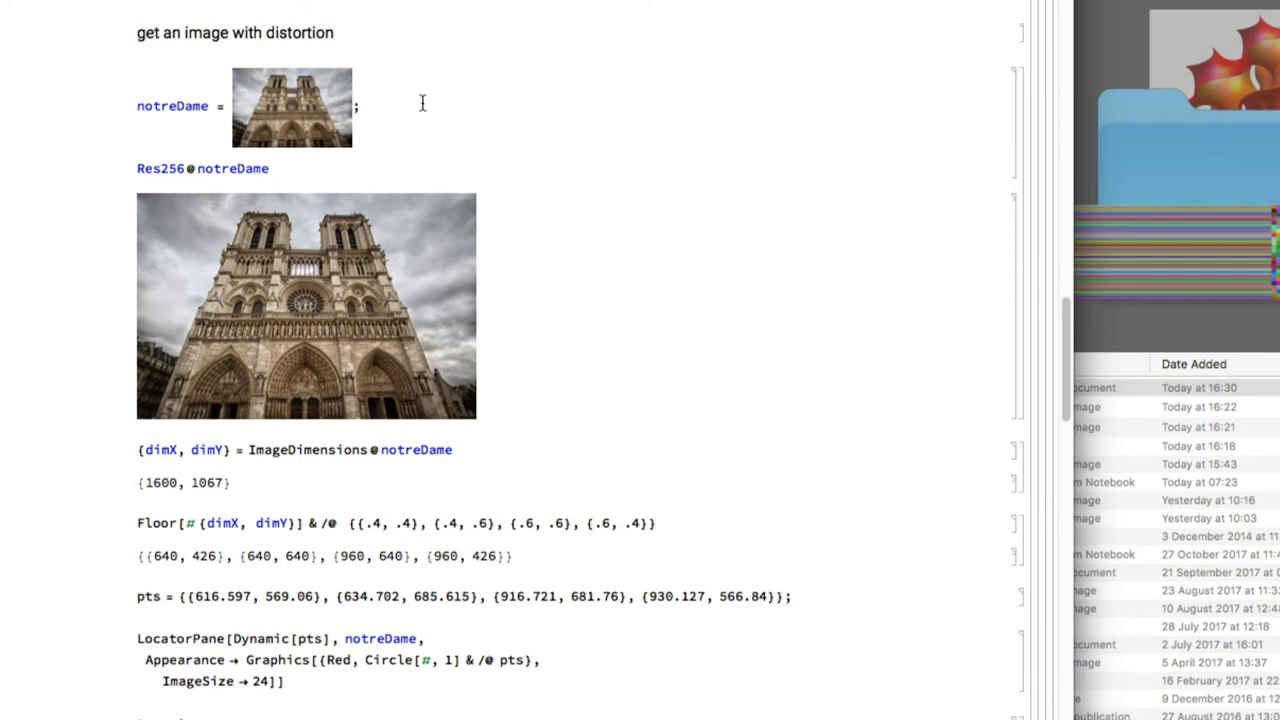
key("shift+Return")
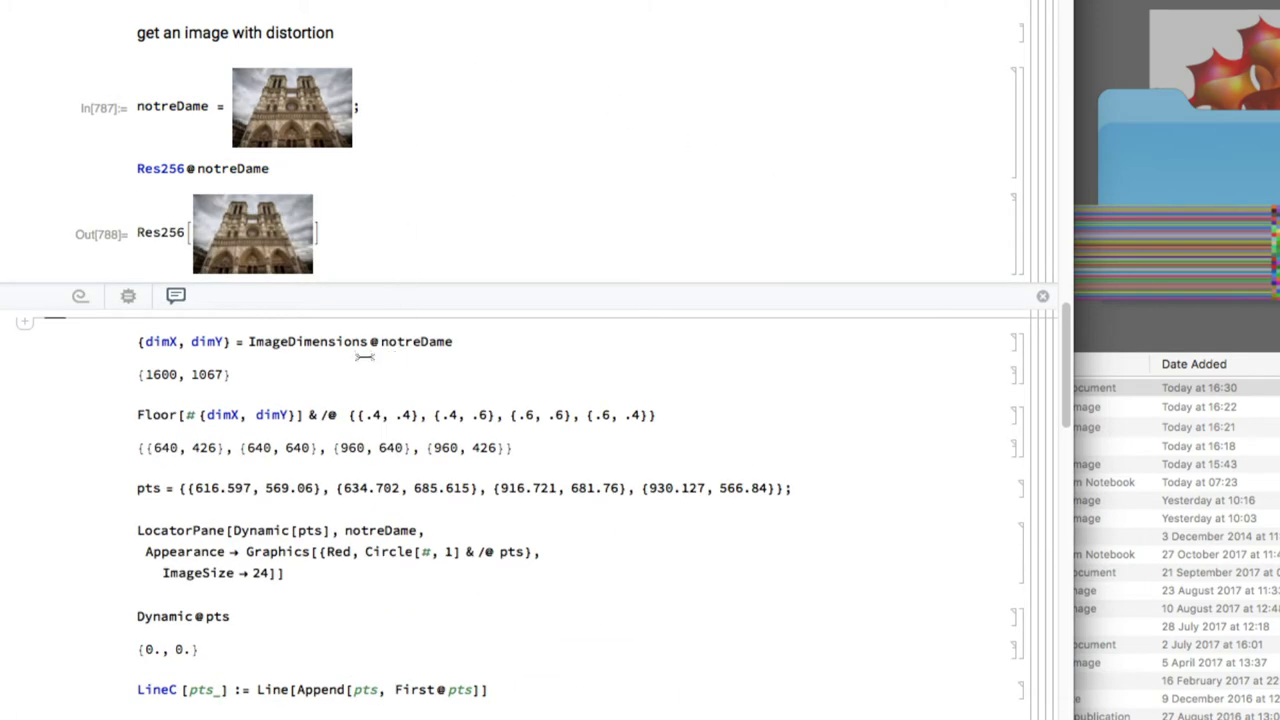
left_click(486, 342)
key("shift+Return")
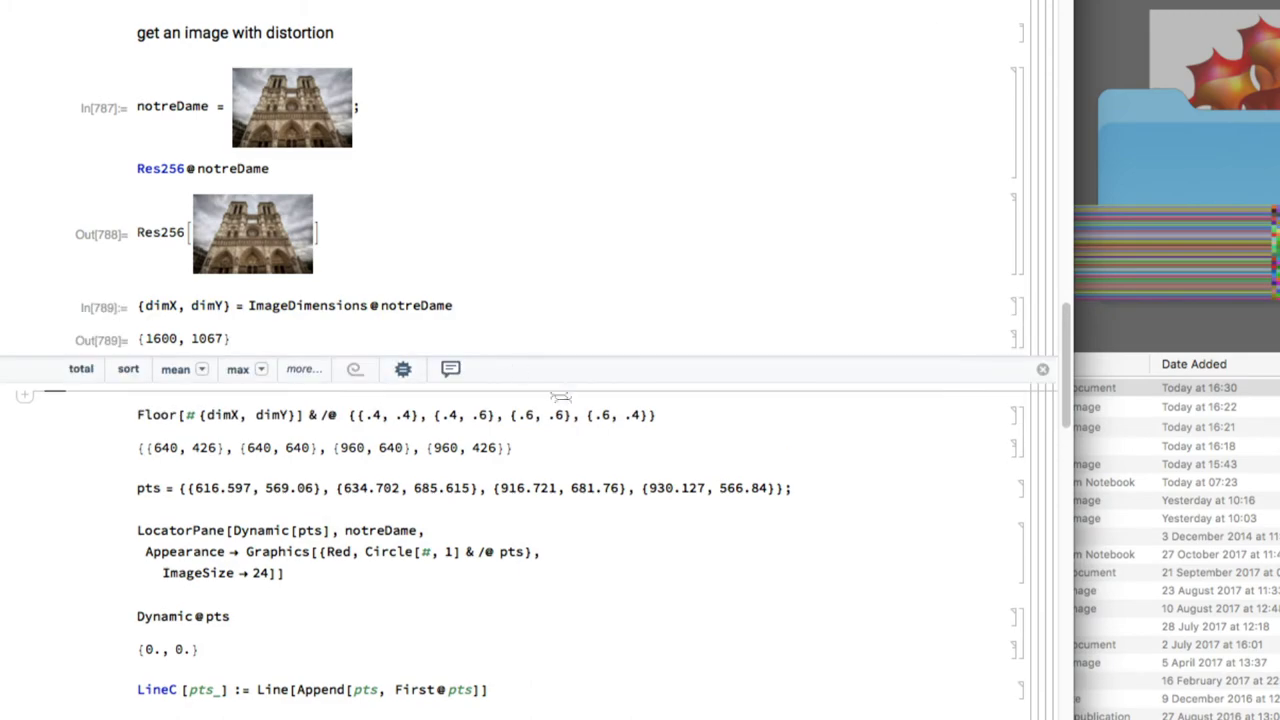
Enlarge the Notre Dame image and evaluate the Floor, pts and LocatorPane cells
left_click(295, 102)
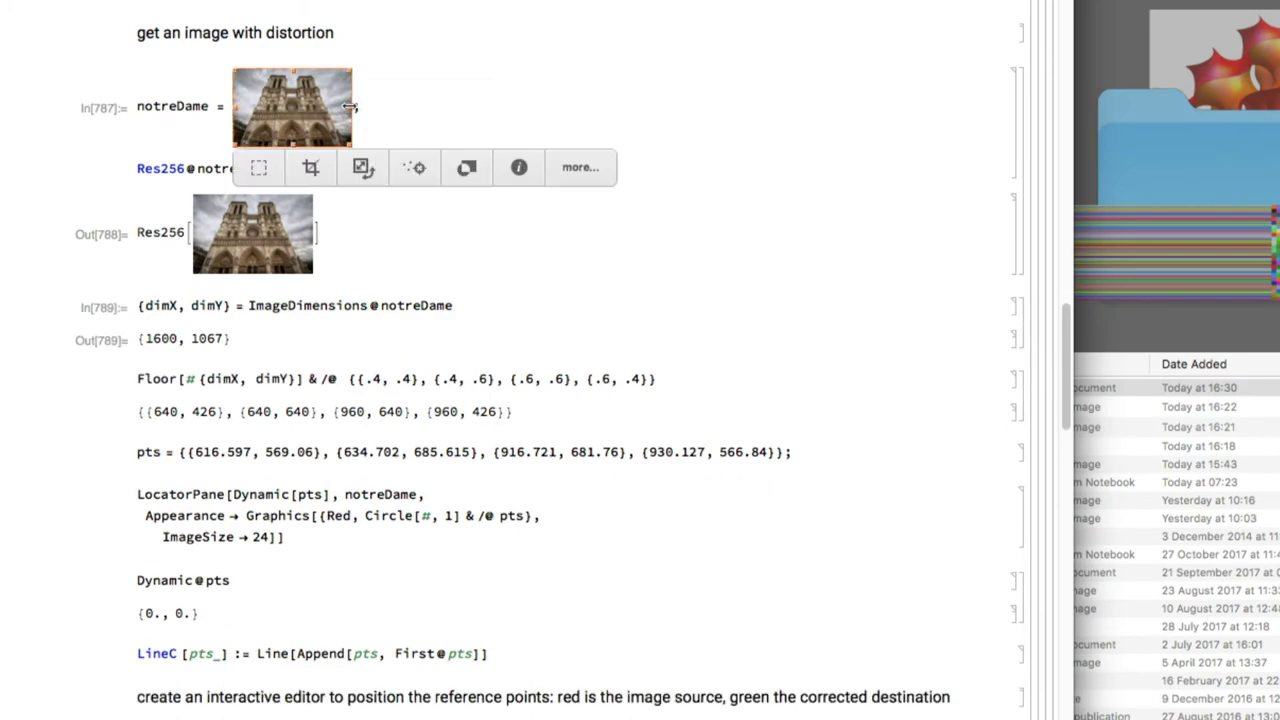
left_click_drag(351, 146, 863, 409)
scroll(865, 413, "down", 1)
scroll(865, 413, "down", 5)
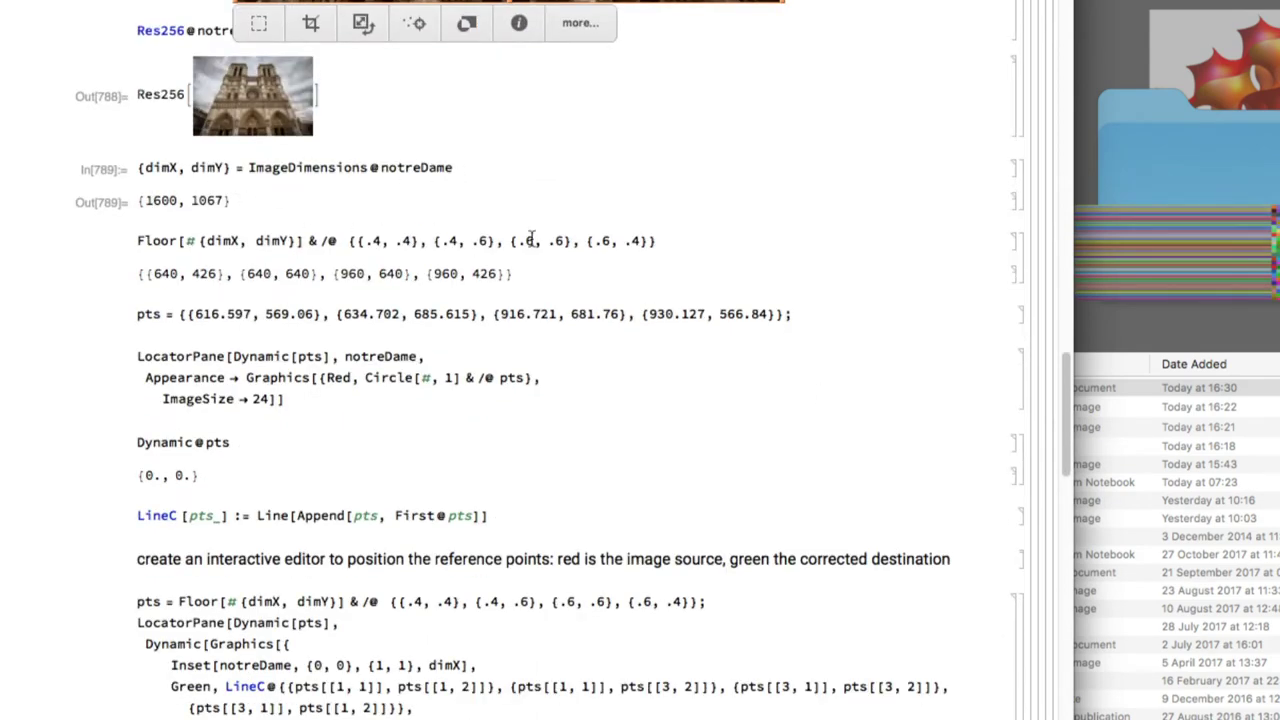
left_click(657, 245)
key("shift+Return")
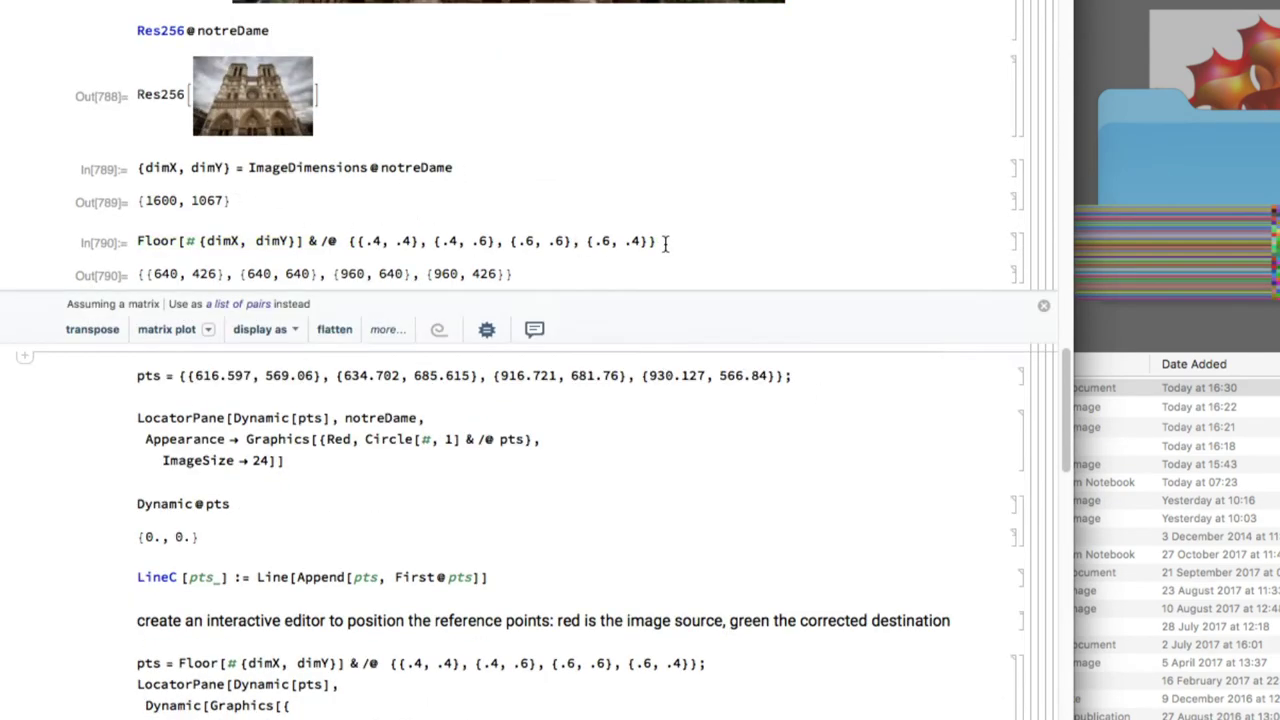
left_click(811, 376)
key("shift+Return")
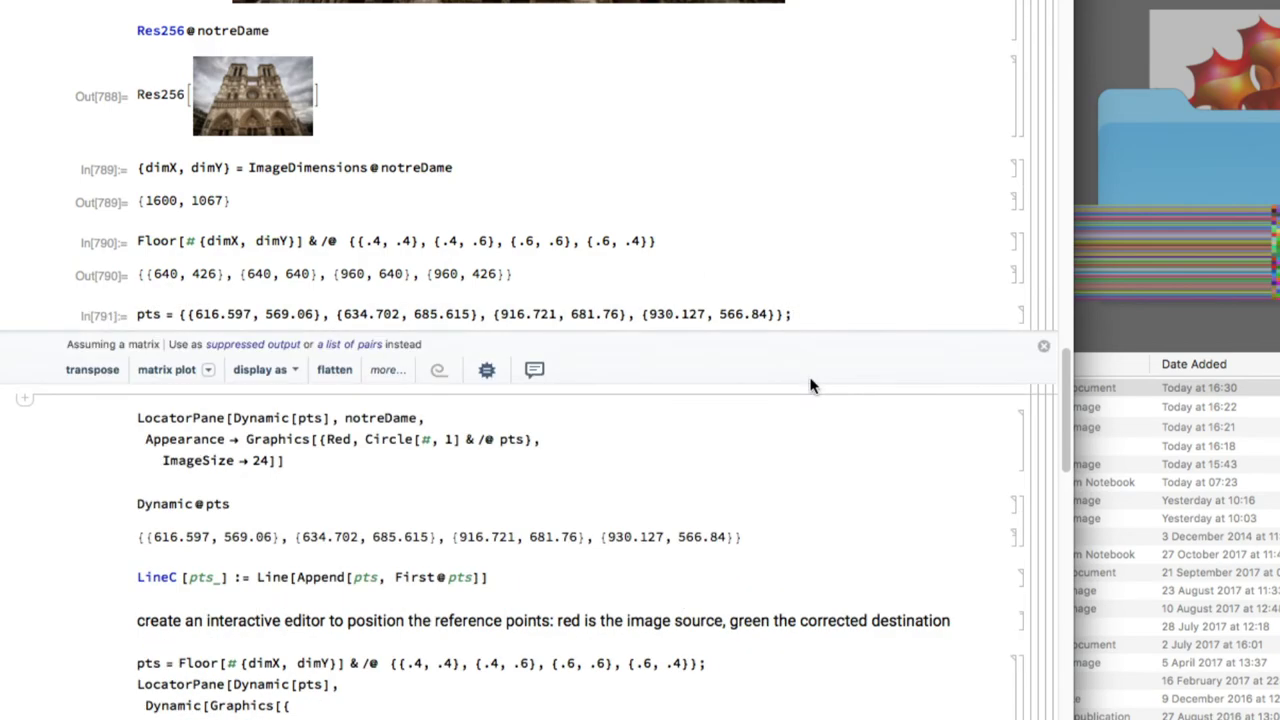
left_click(556, 439)
key("shift+Return")
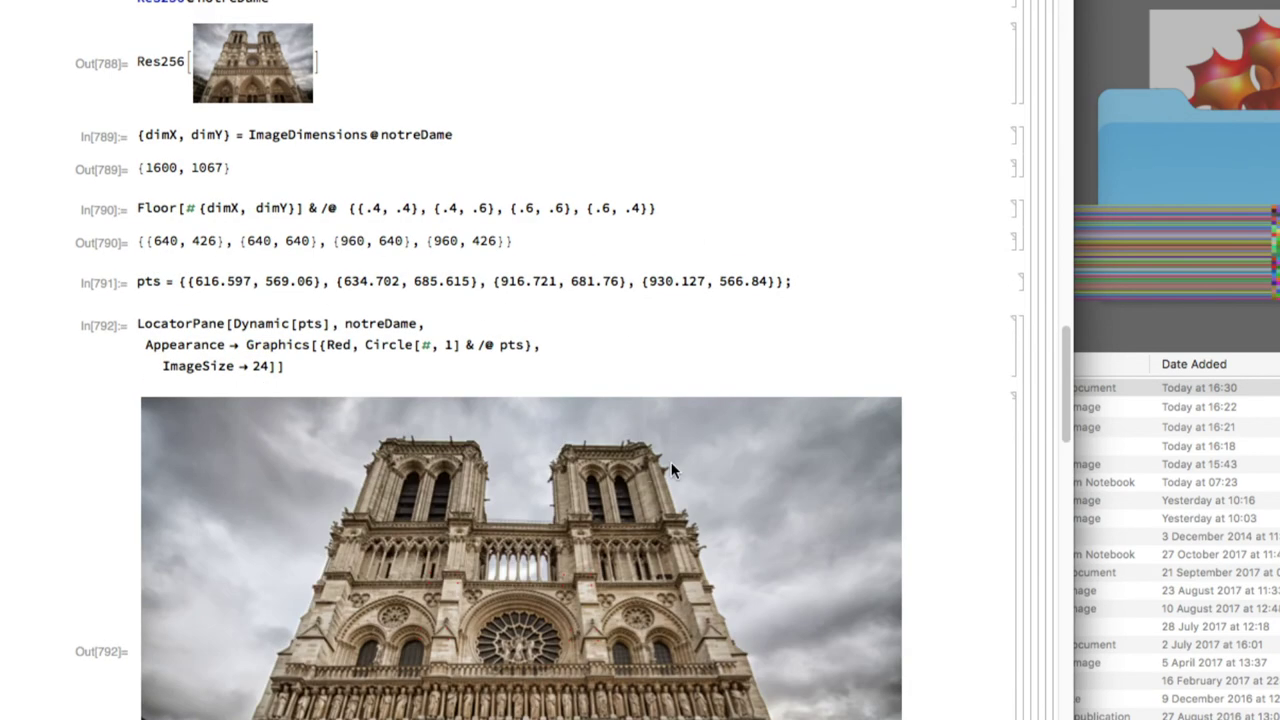
Move the first and fourth reference points to 586, 460 and 950, 469, and view the corrected facade
scroll(671, 465, "down", 5)
scroll(671, 465, "up", 3)
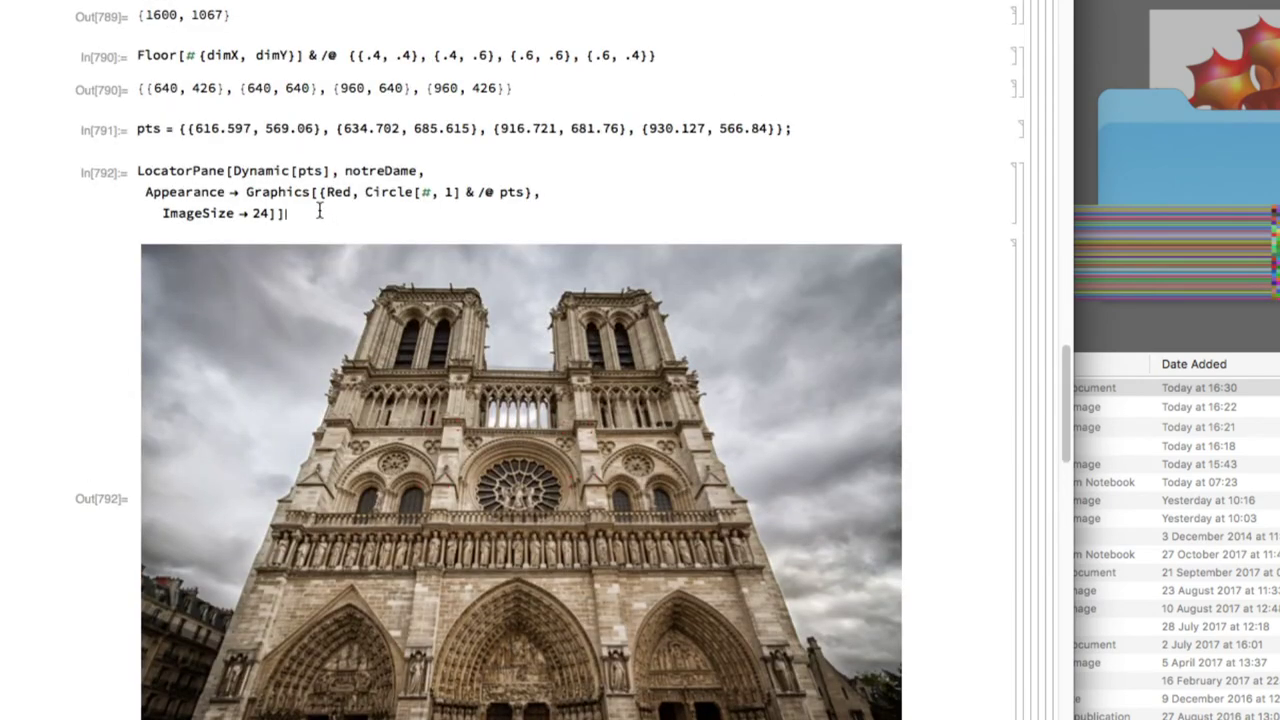
scroll(319, 210, "down", 5)
left_click_drag(335, 213, 420, 222)
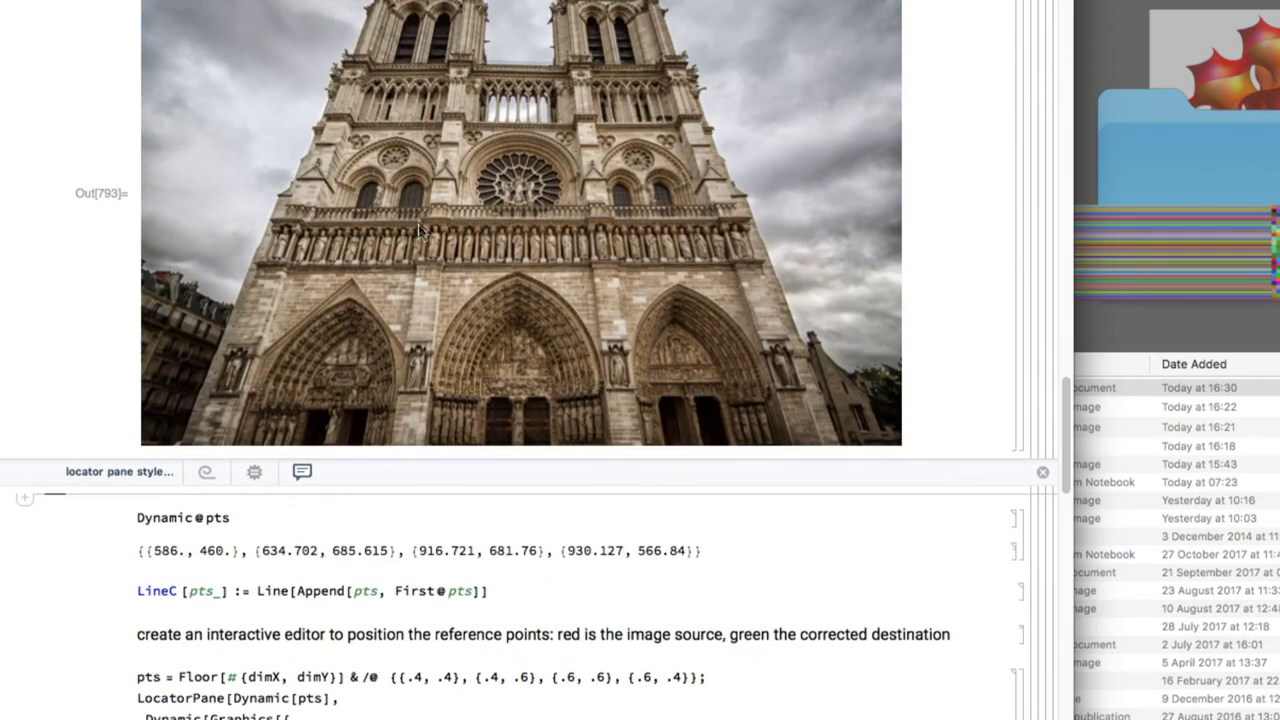
left_click_drag(518, 302, 592, 219)
scroll(548, 160, "up", 5)
scroll(548, 160, "down", 10)
scroll(548, 160, "down", 3)
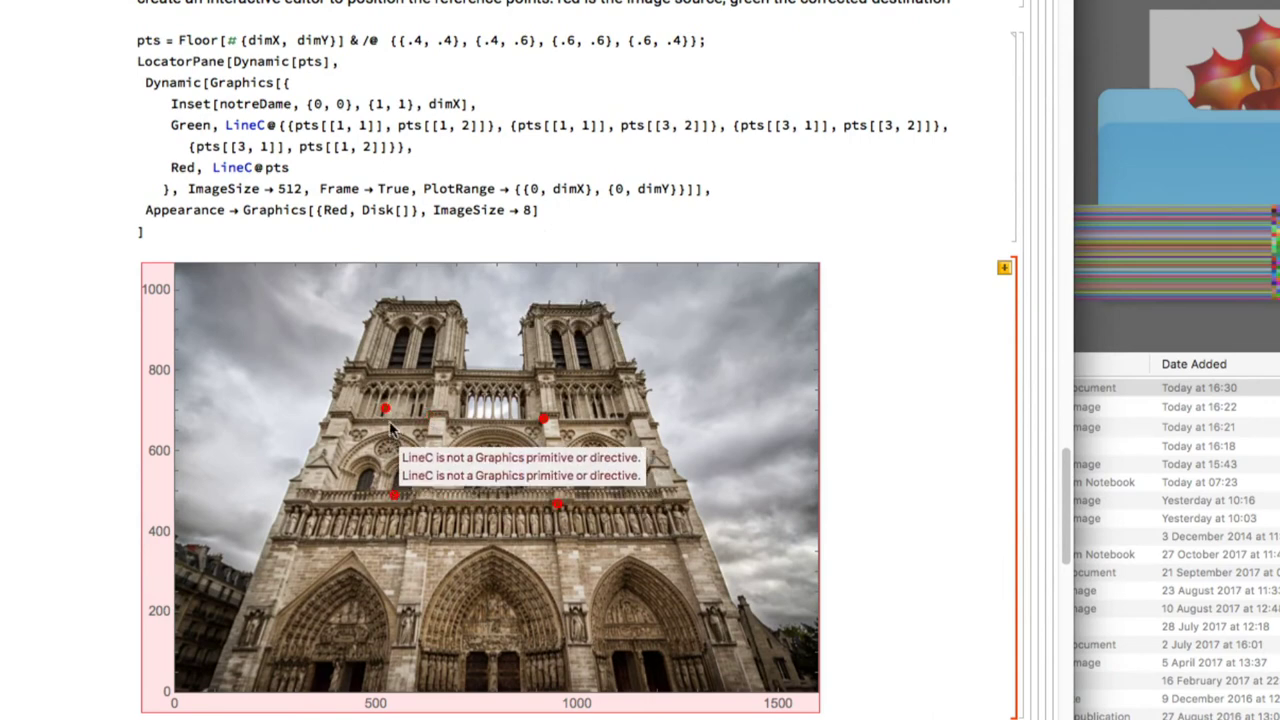
scroll(414, 418, "down", 20)
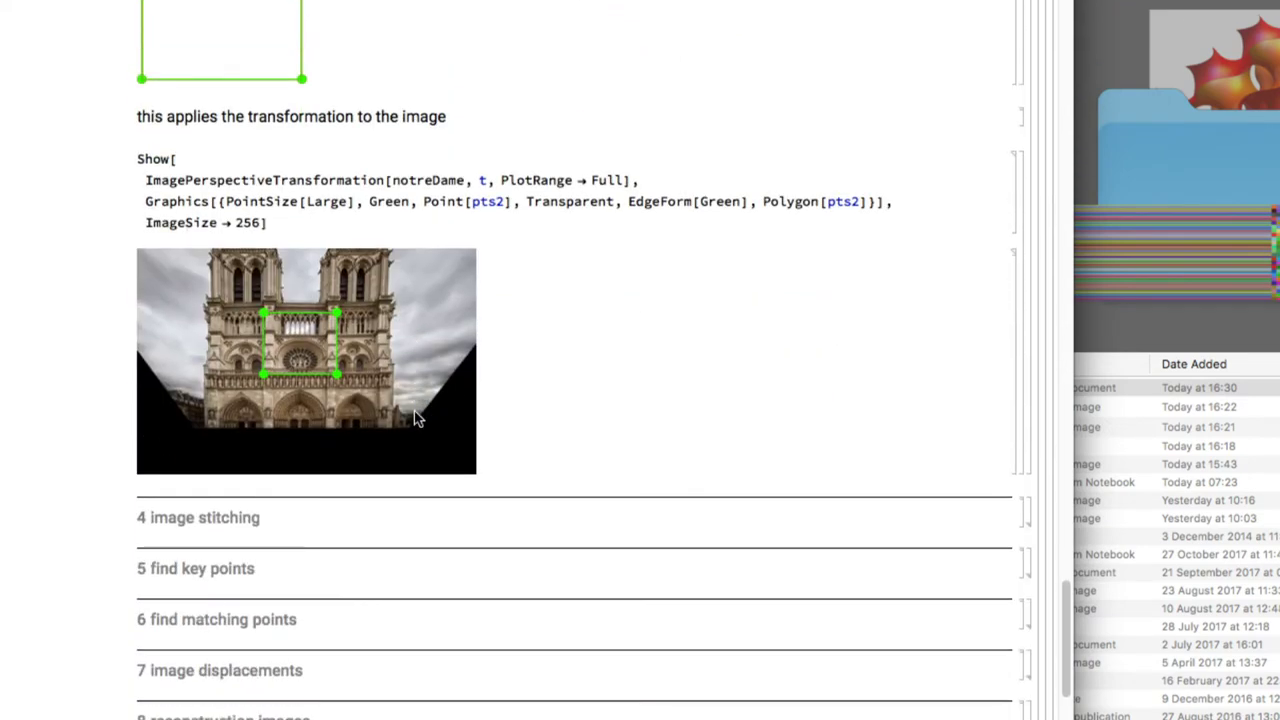
Expand the find key points example, scroll through the matching examples, then expand image displacements
left_click(332, 311)
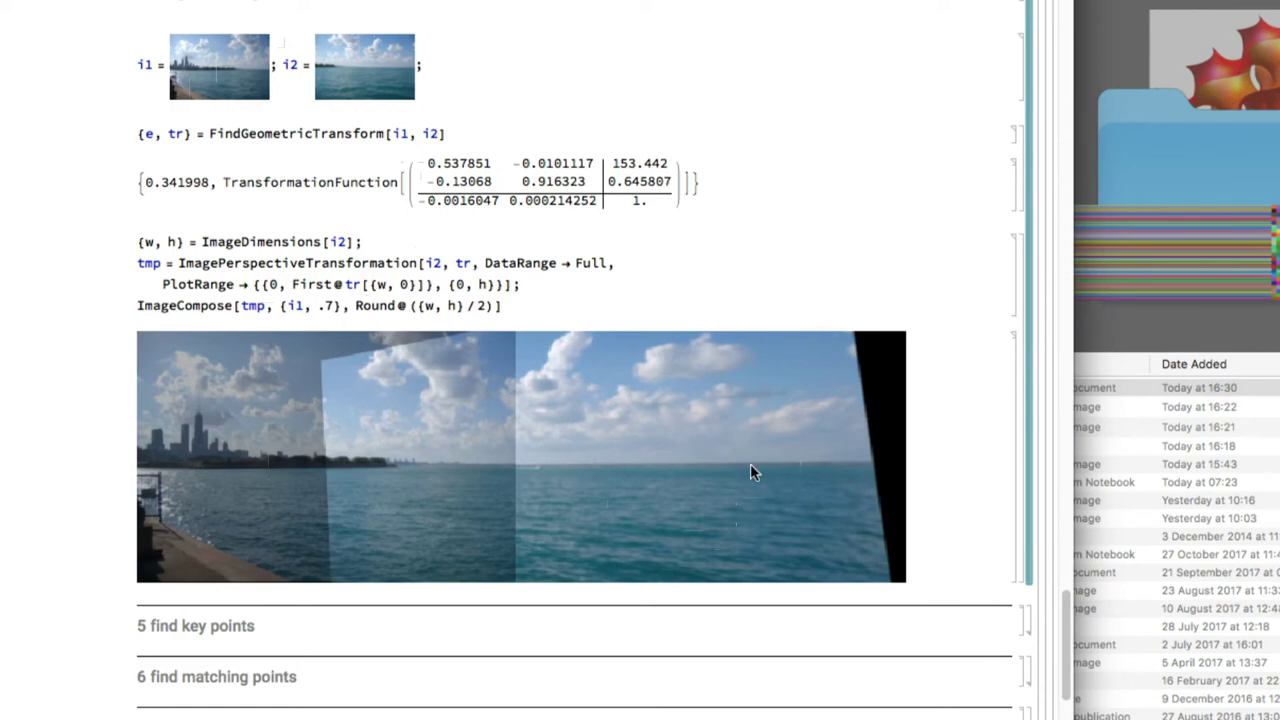
scroll(753, 472, "down", 5)
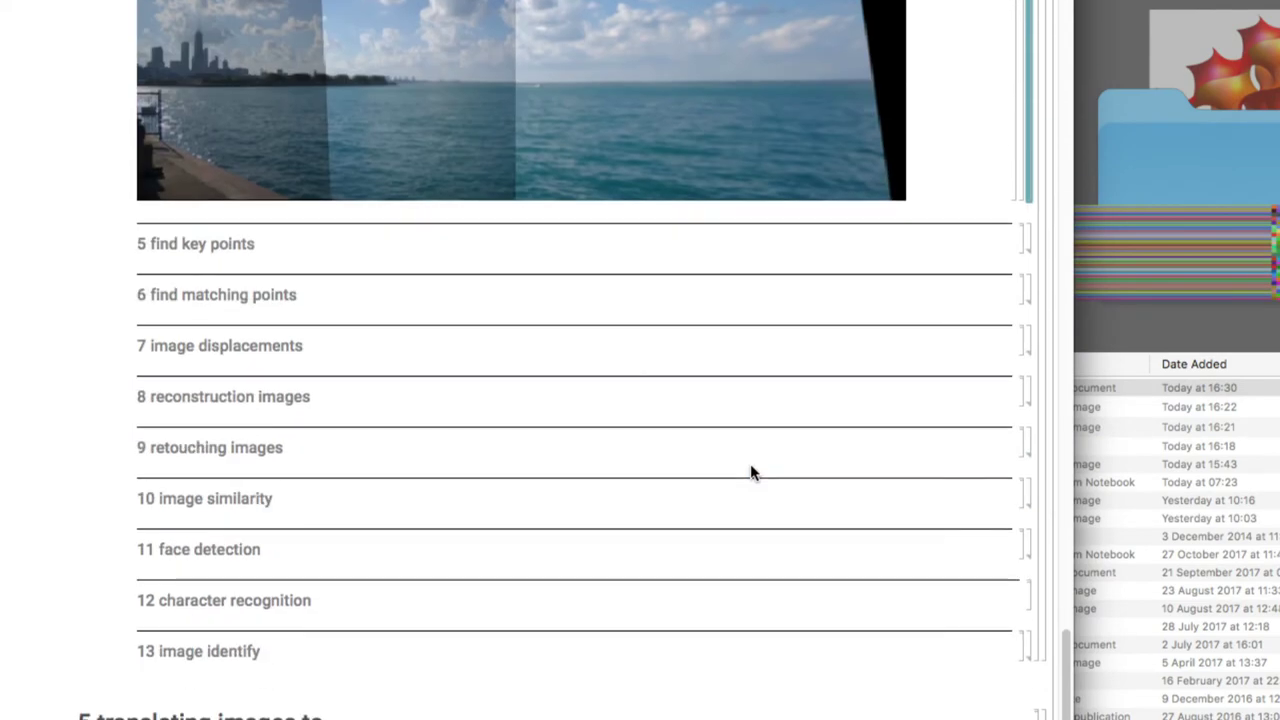
double_click(1037, 237)
scroll(837, 329, "down", 3)
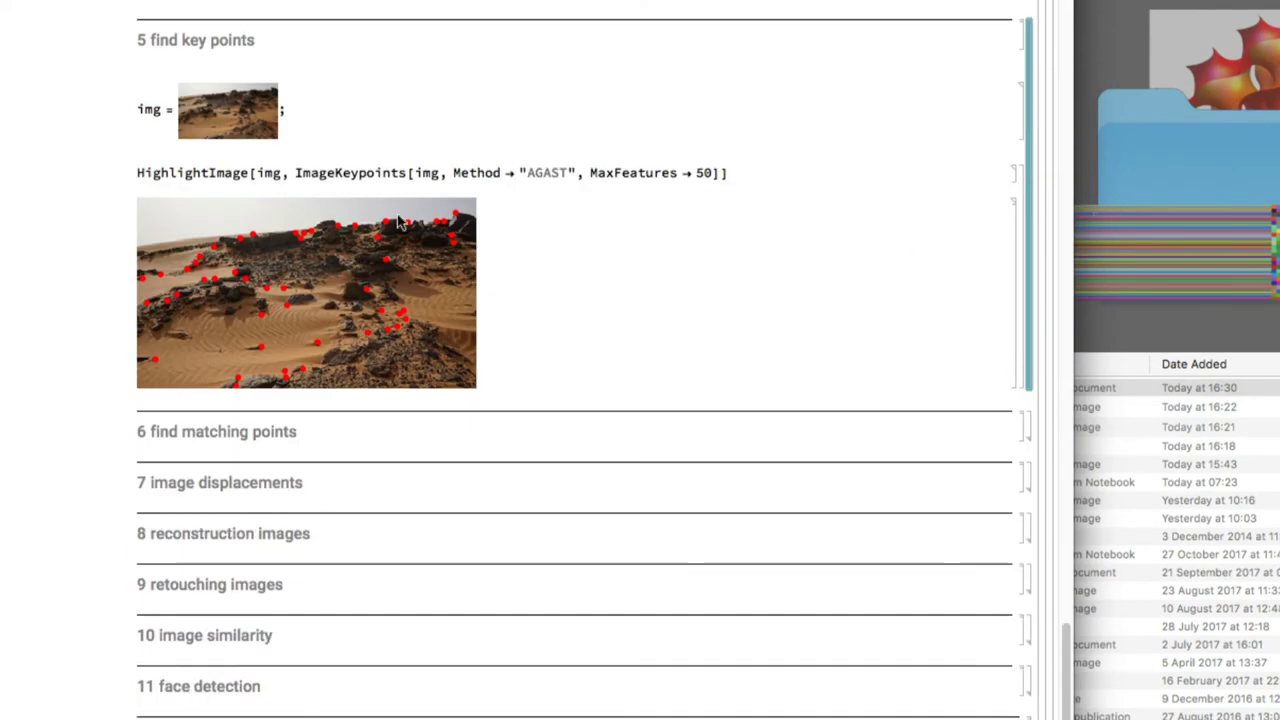
scroll(495, 296, "down", 2)
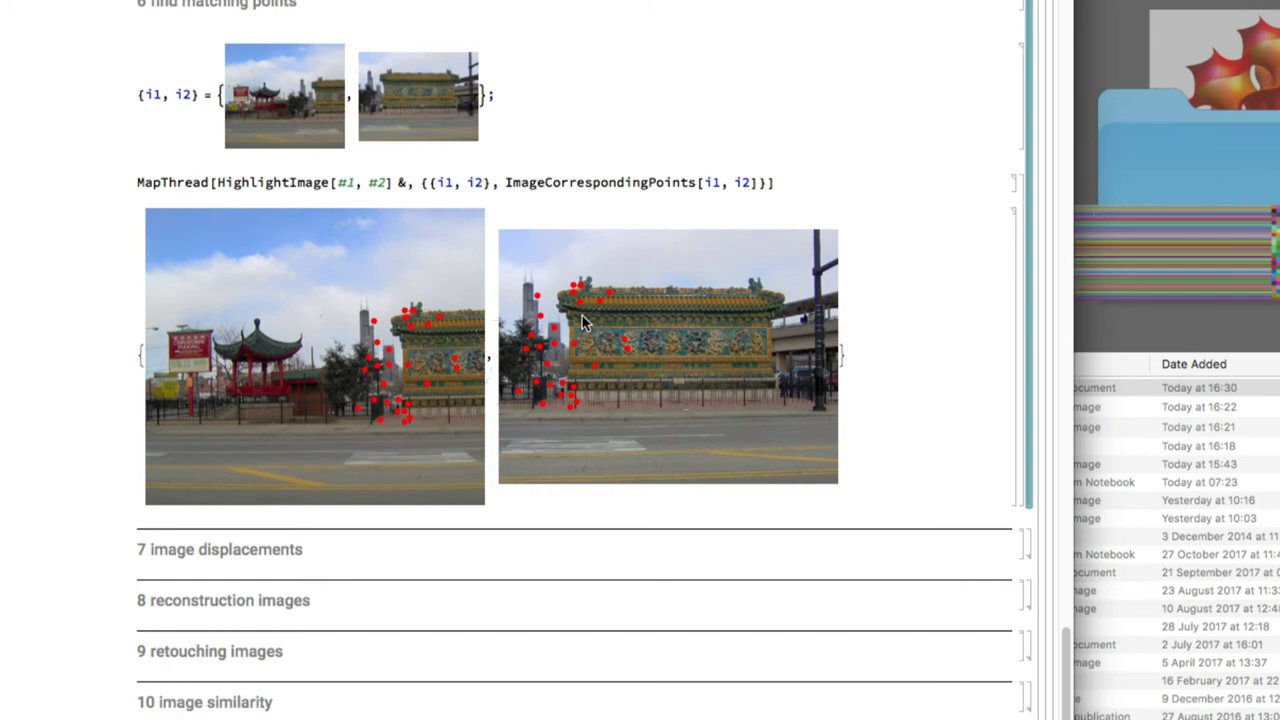
scroll(583, 323, "up", 6)
scroll(583, 323, "down", 6)
scroll(585, 322, "up", 1)
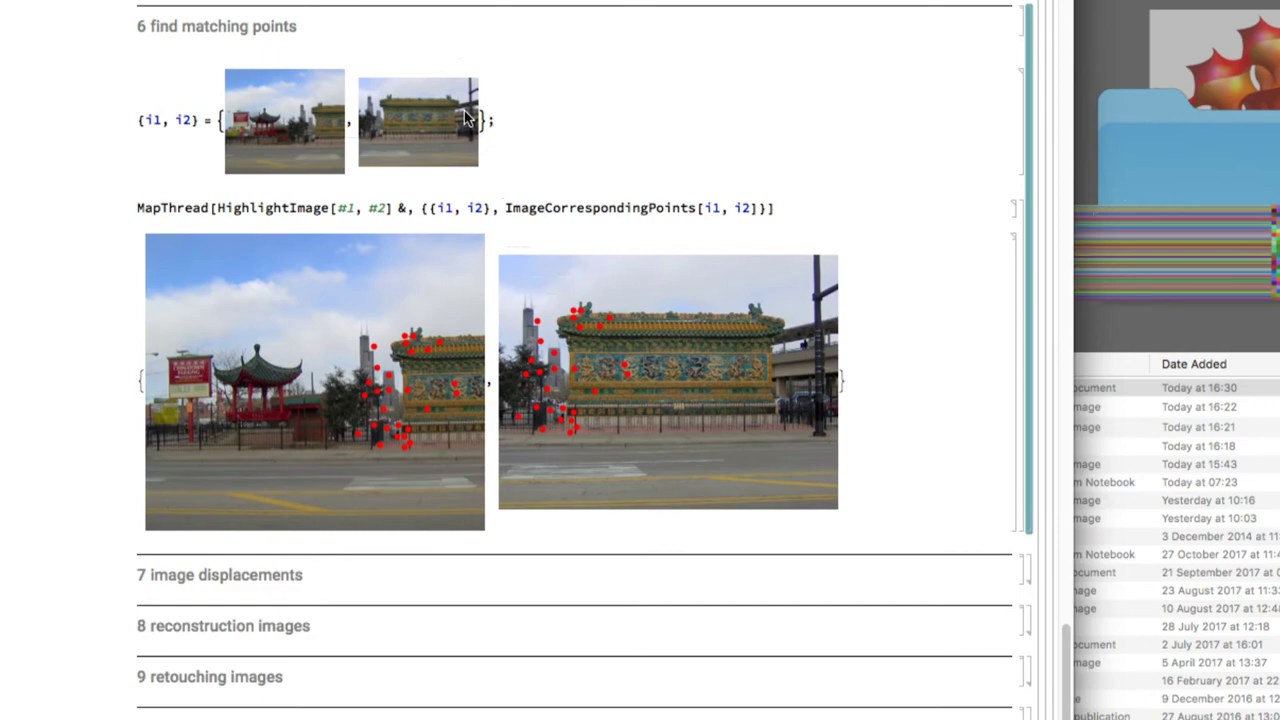
scroll(464, 118, "down", 5)
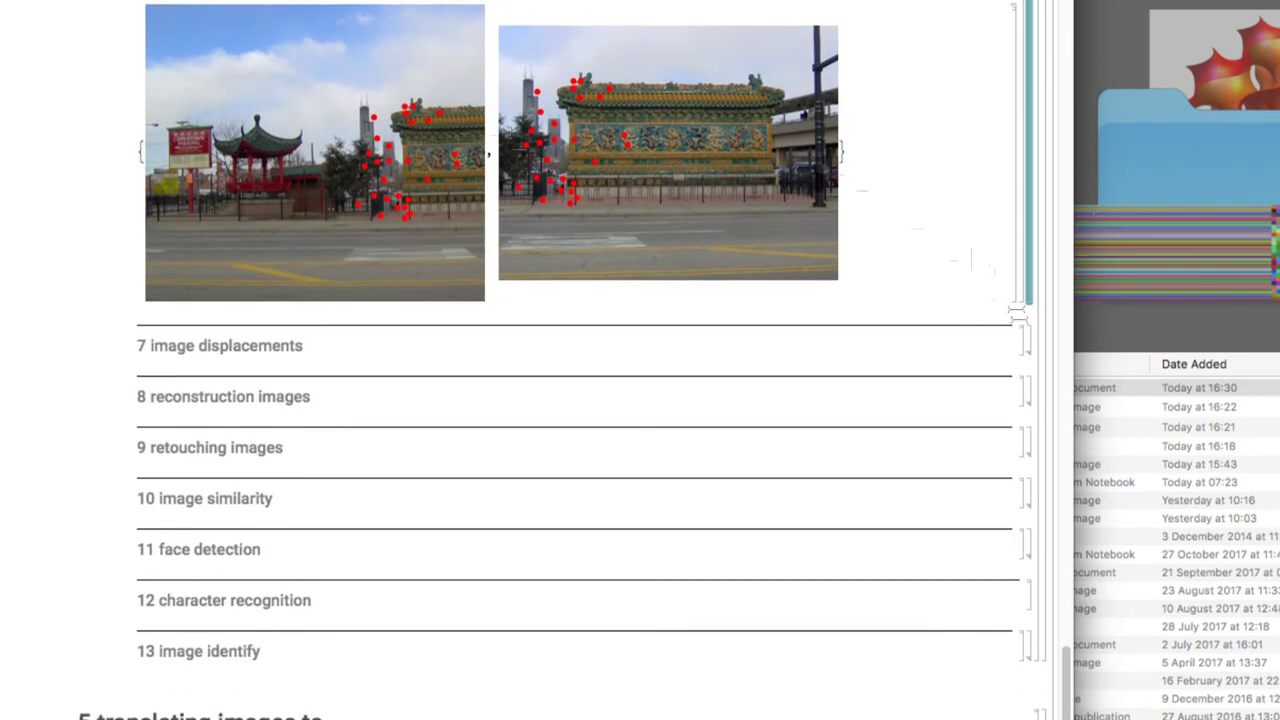
double_click(1026, 343)
Scroll down to the ImageDeconvolve example that sharpens the blurred bookshelf photo with SteepestDescent
scroll(744, 366, "down", 4)
scroll(746, 366, "down", 1)
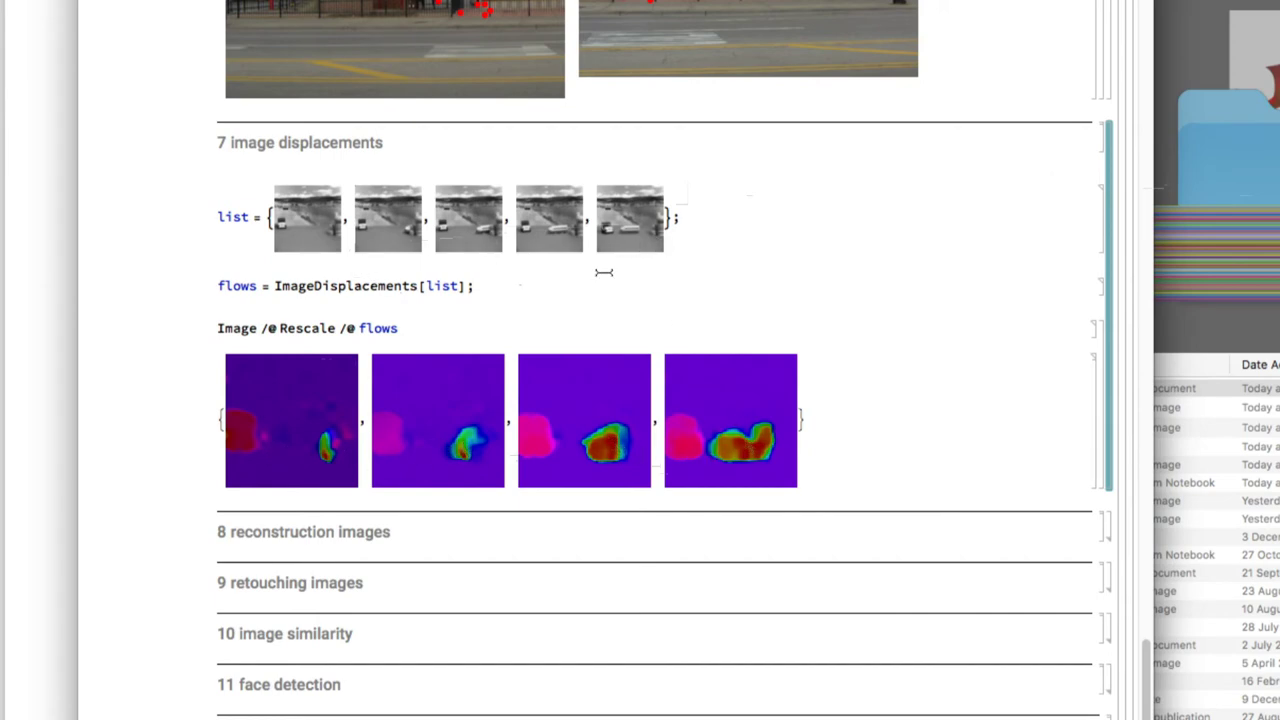
scroll(604, 272, "down", 5)
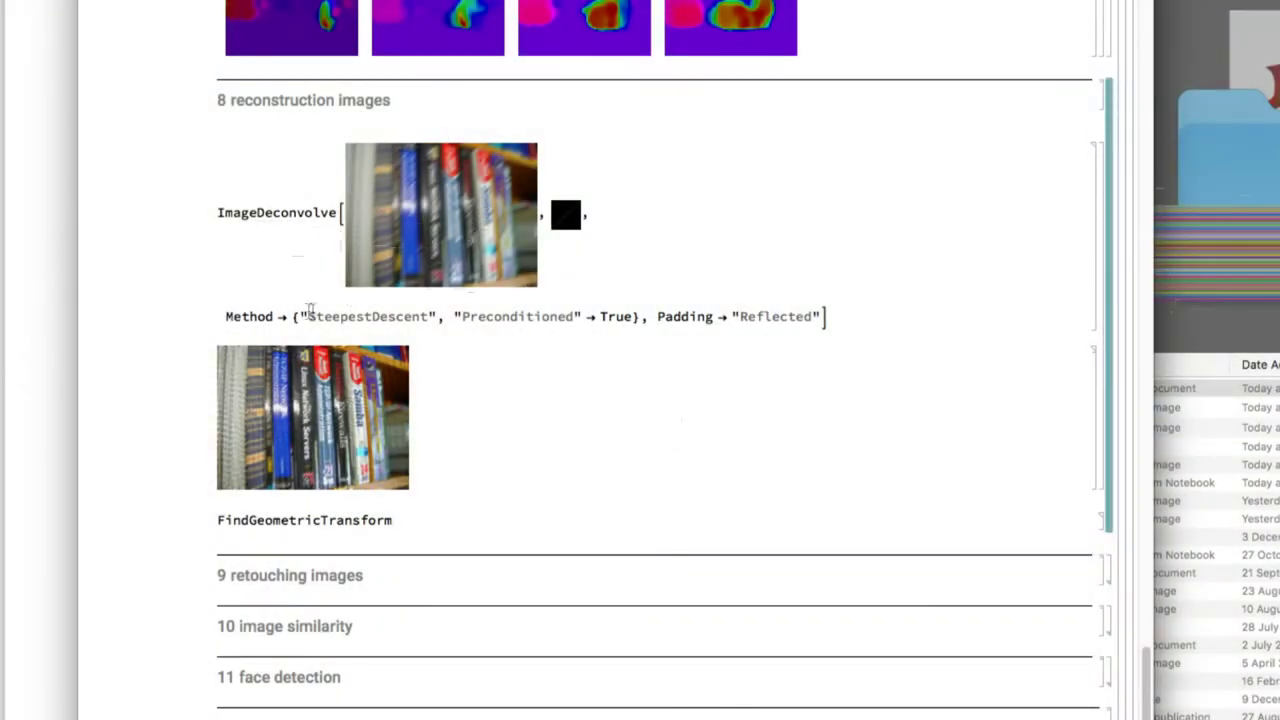
Scroll down to the Inpaint example that erases the two umbrella walkers from the wall photo
scroll(361, 442, "down", 2)
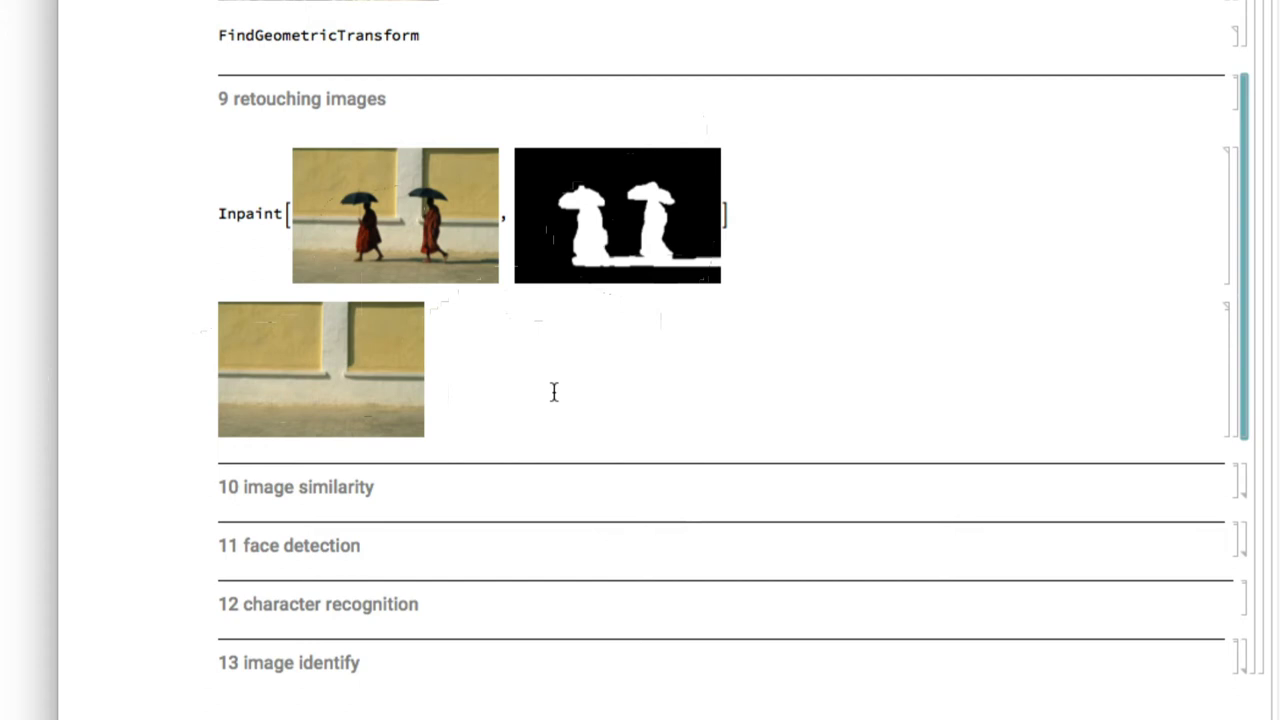
Expand section 10 image similarity and scroll through to the FindFaces result with four boxed faces
scroll(554, 392, "down", 4)
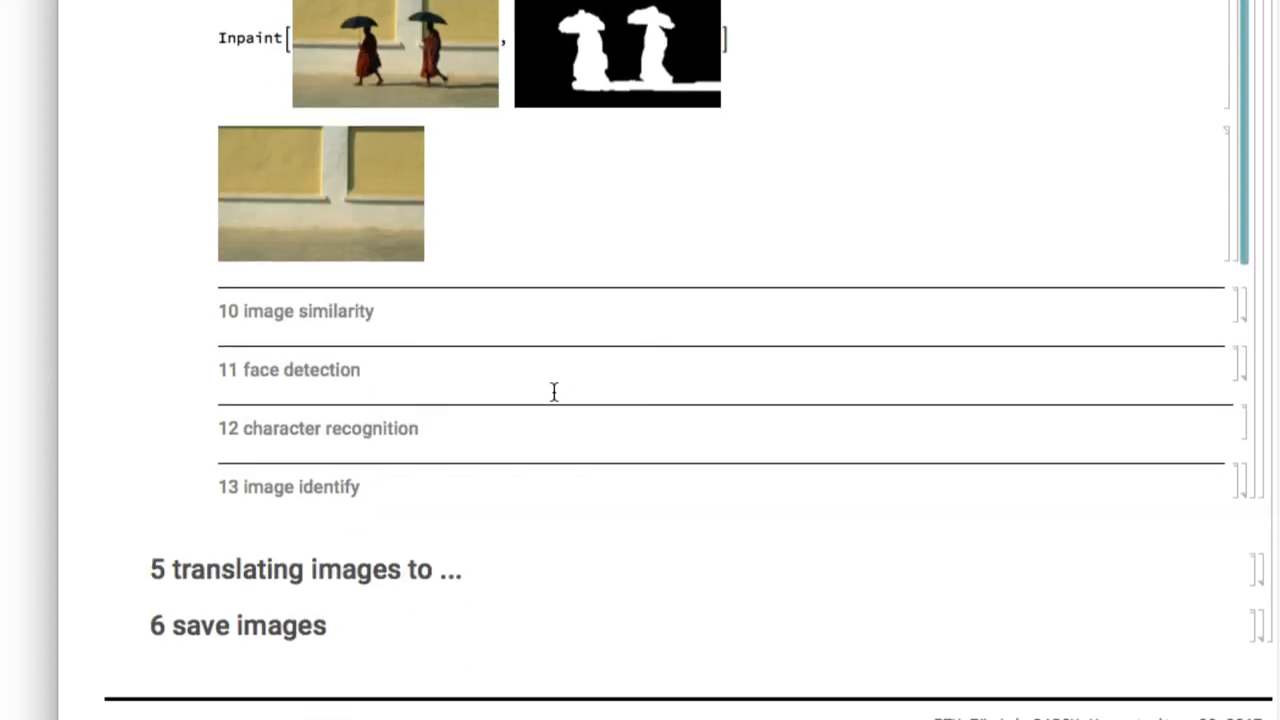
double_click(1243, 306)
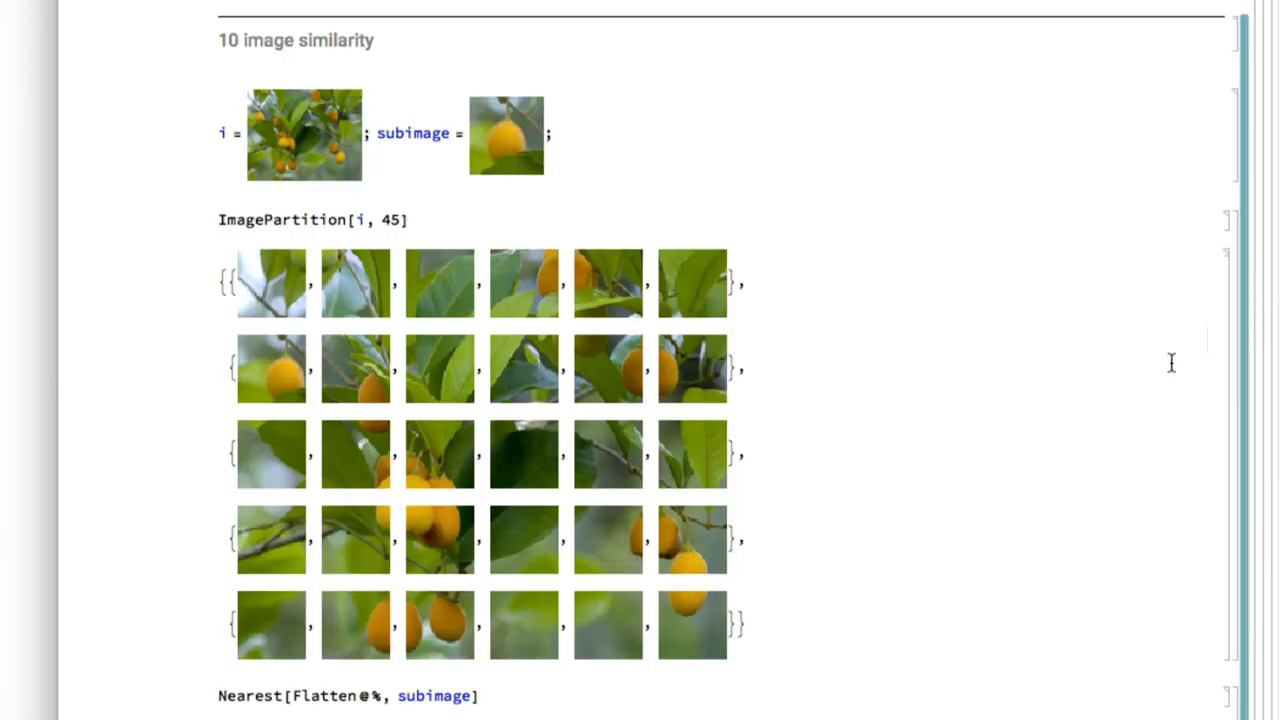
scroll(1171, 363, "down", 4)
scroll(1171, 363, "up", 2)
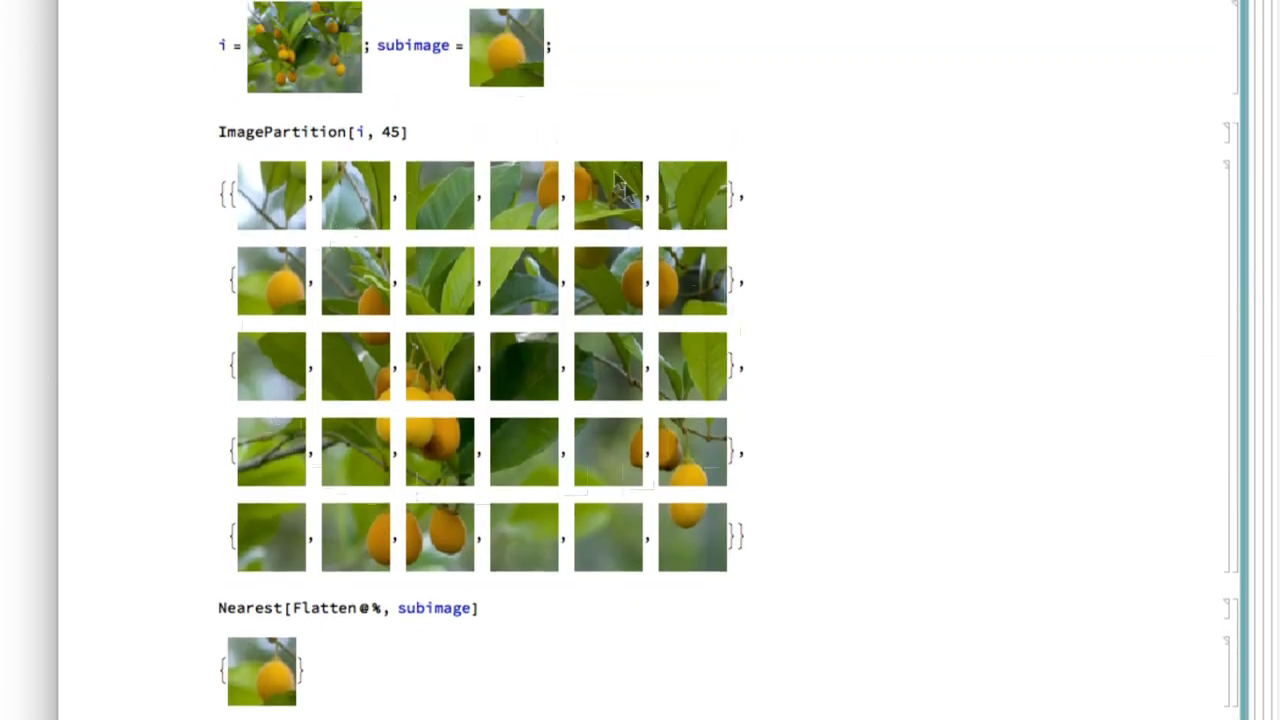
scroll(543, 57, "up", 1)
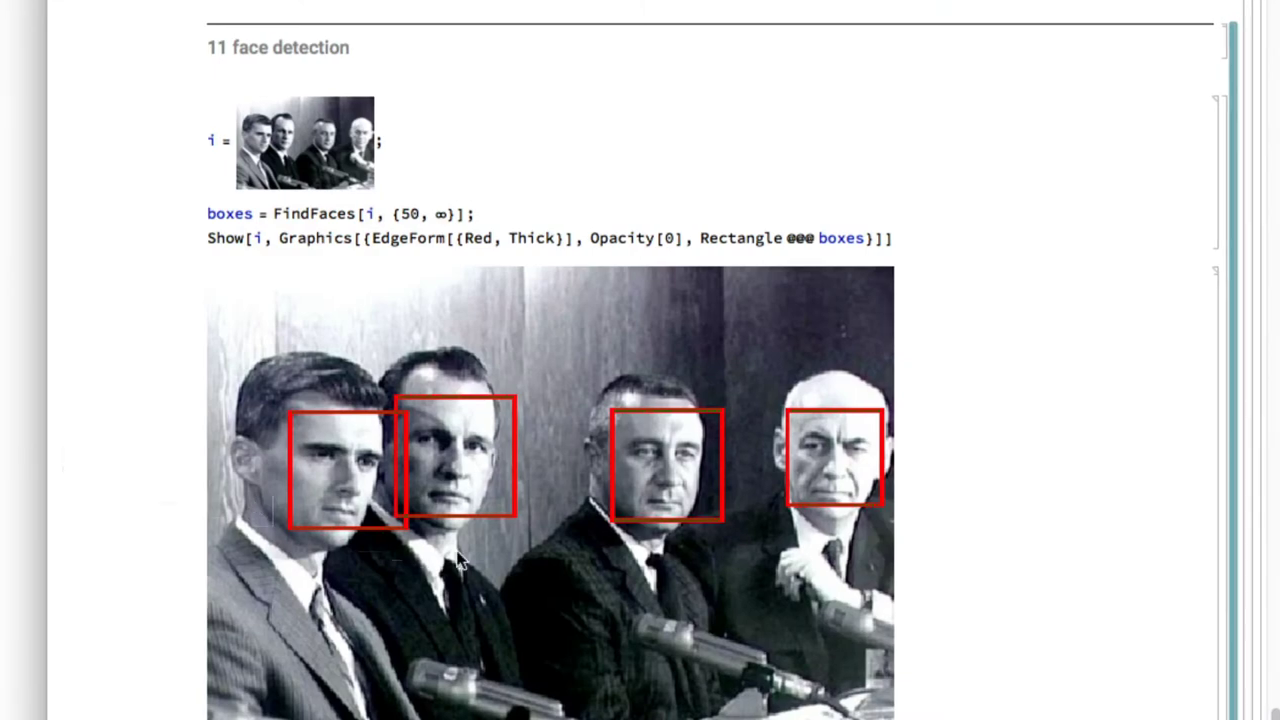
scroll(456, 560, "down", 2)
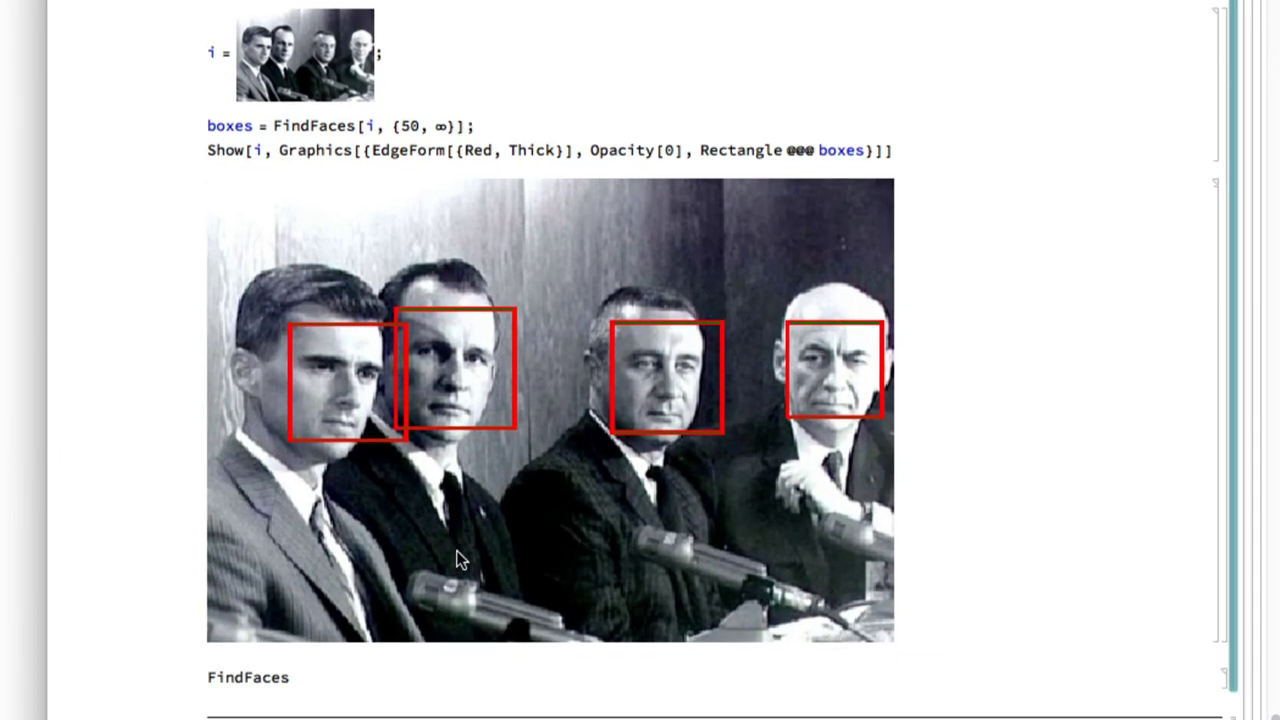
scroll(456, 552, "down", 8)
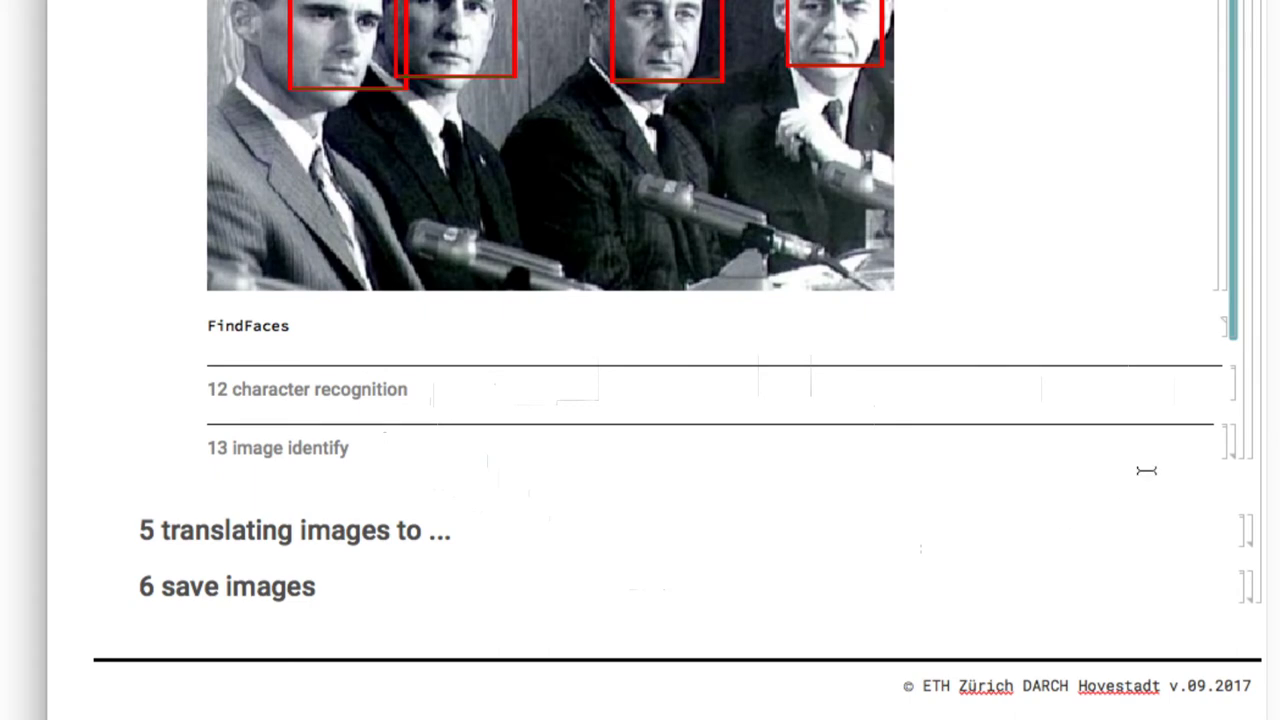
Expand section 13 image identify, enlarge the lime photo, and evaluate ImageIdentify on it
double_click(1232, 445)
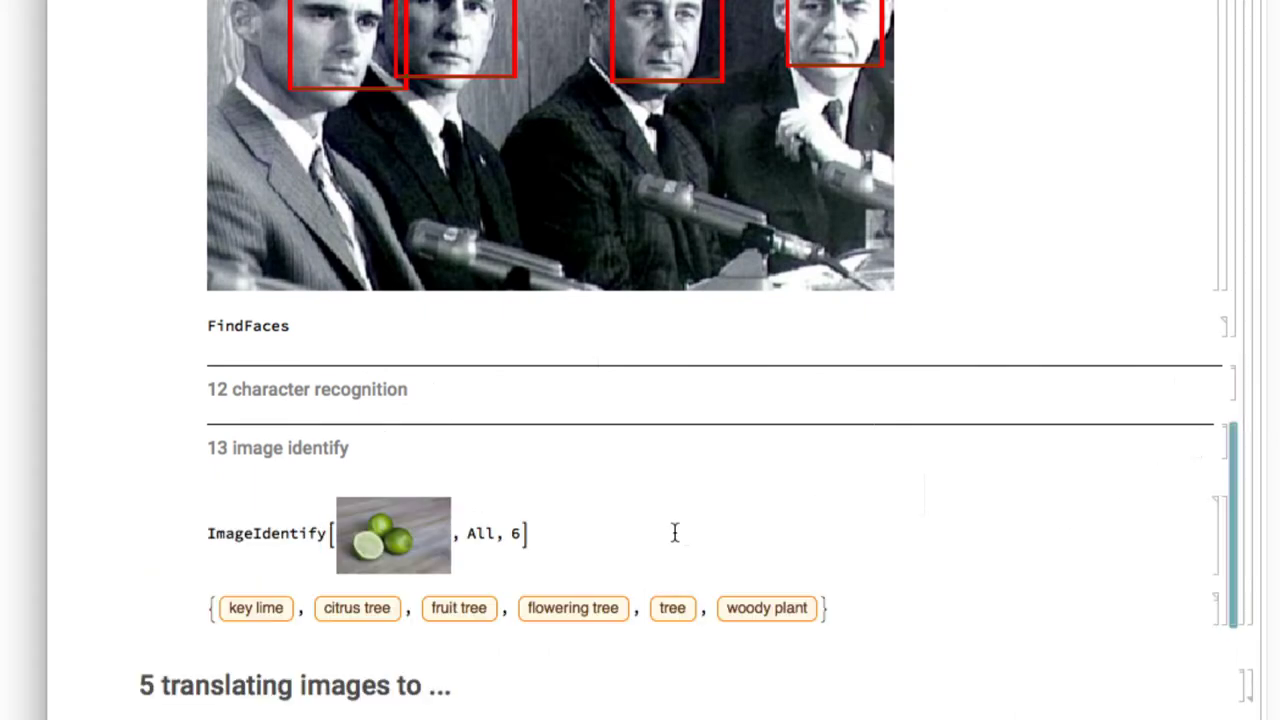
scroll(675, 533, "down", 5)
left_click(390, 320)
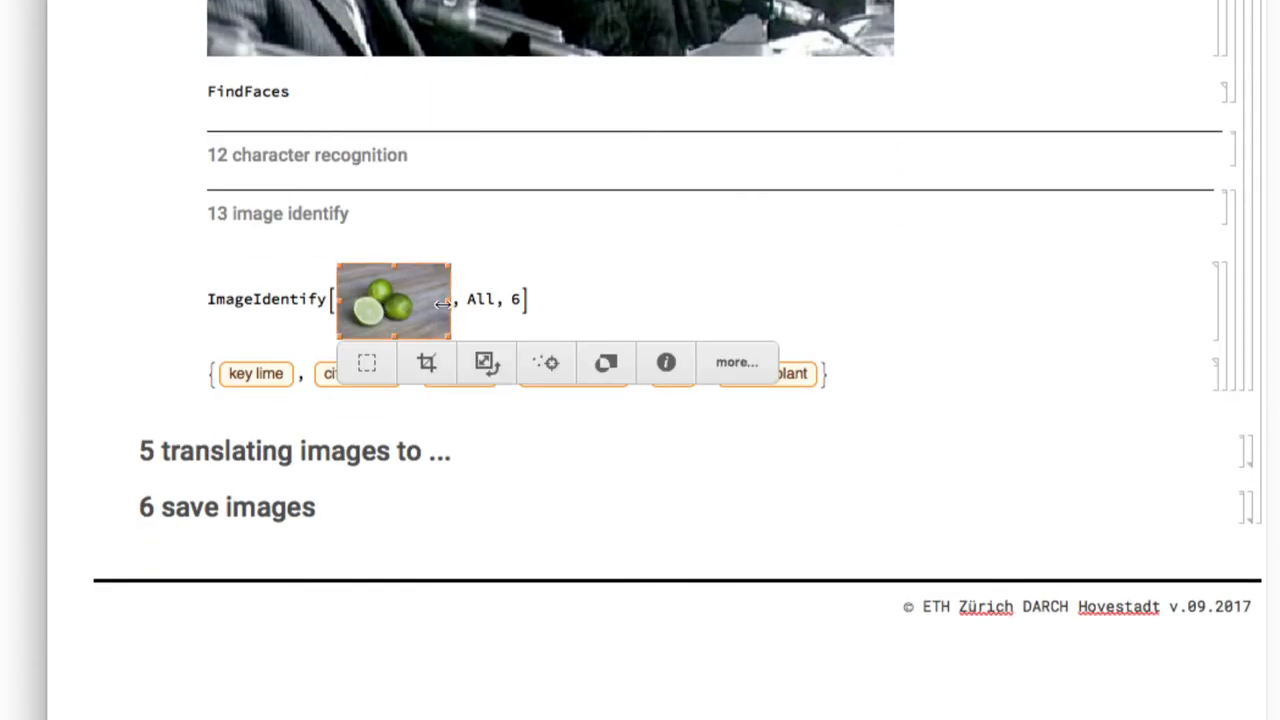
left_click_drag(448, 303, 576, 342)
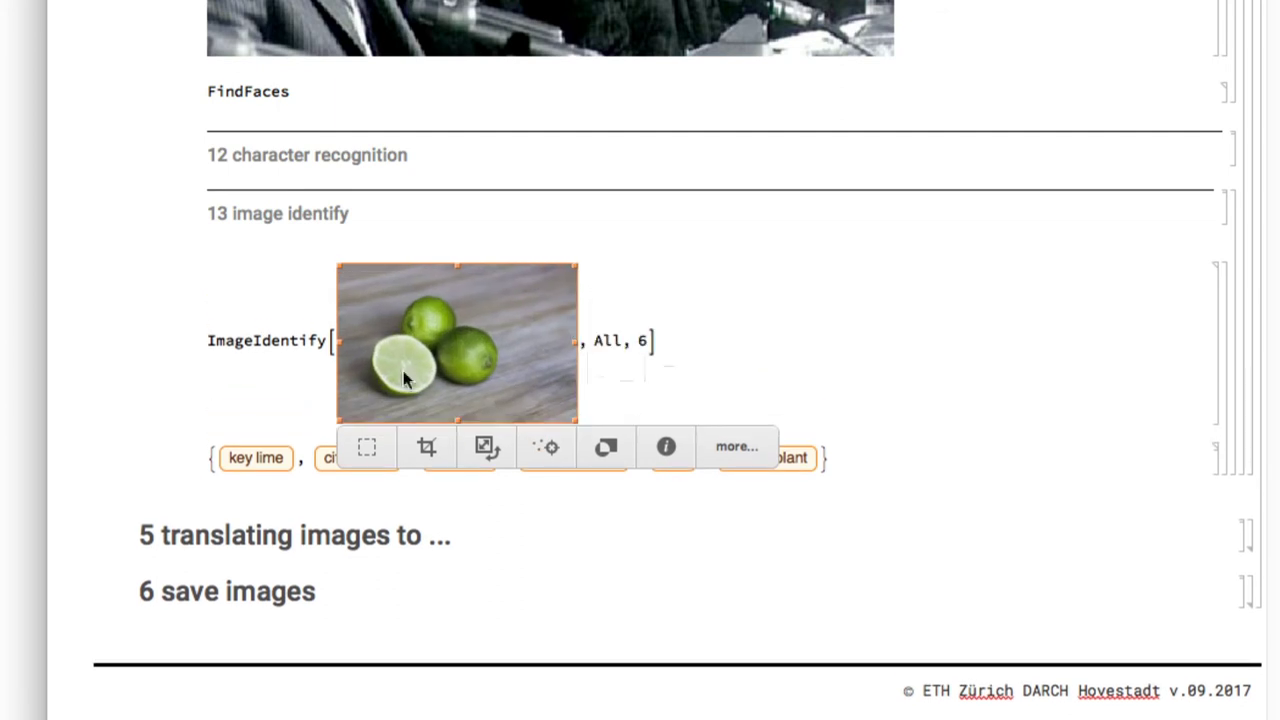
left_click(714, 341)
key("shift+Return")
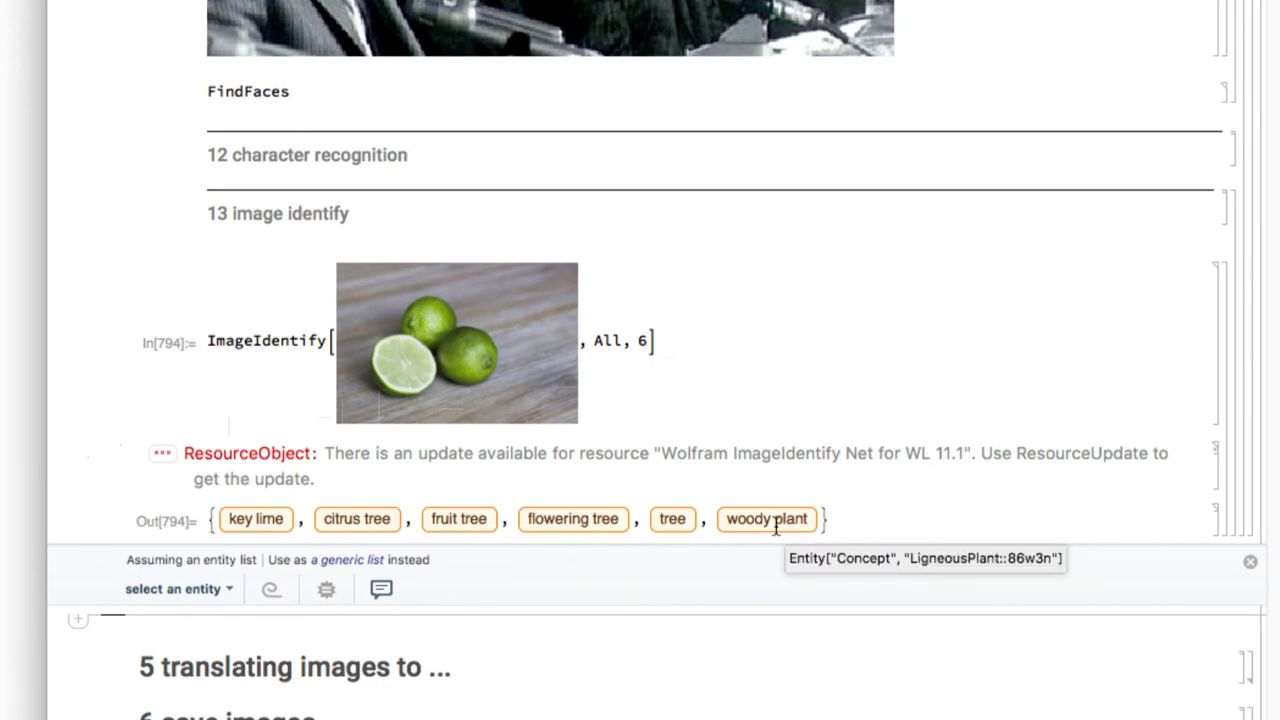
Replace the lime with the four-men faces photo and re-run ImageIdentify
scroll(776, 527, "up", 10)
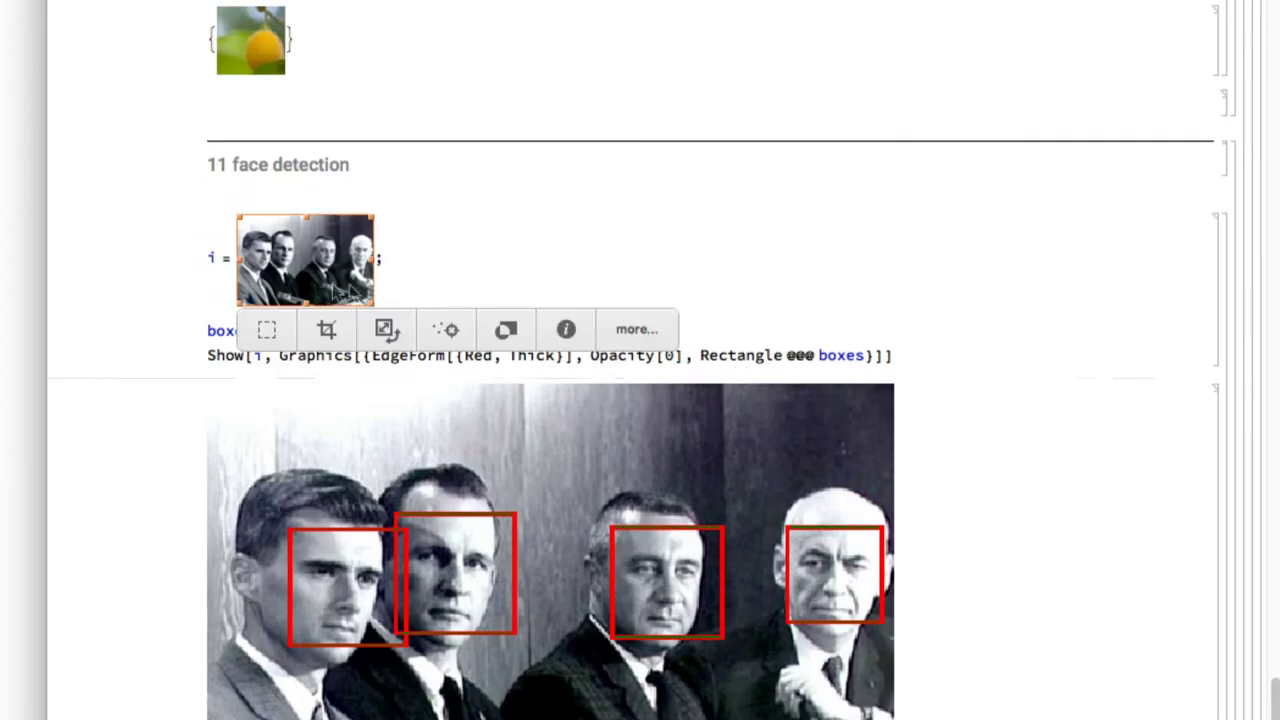
scroll(585, 287, "down", 10)
left_click(457, 248)
key("ctrl+v")
key("shift+Return")
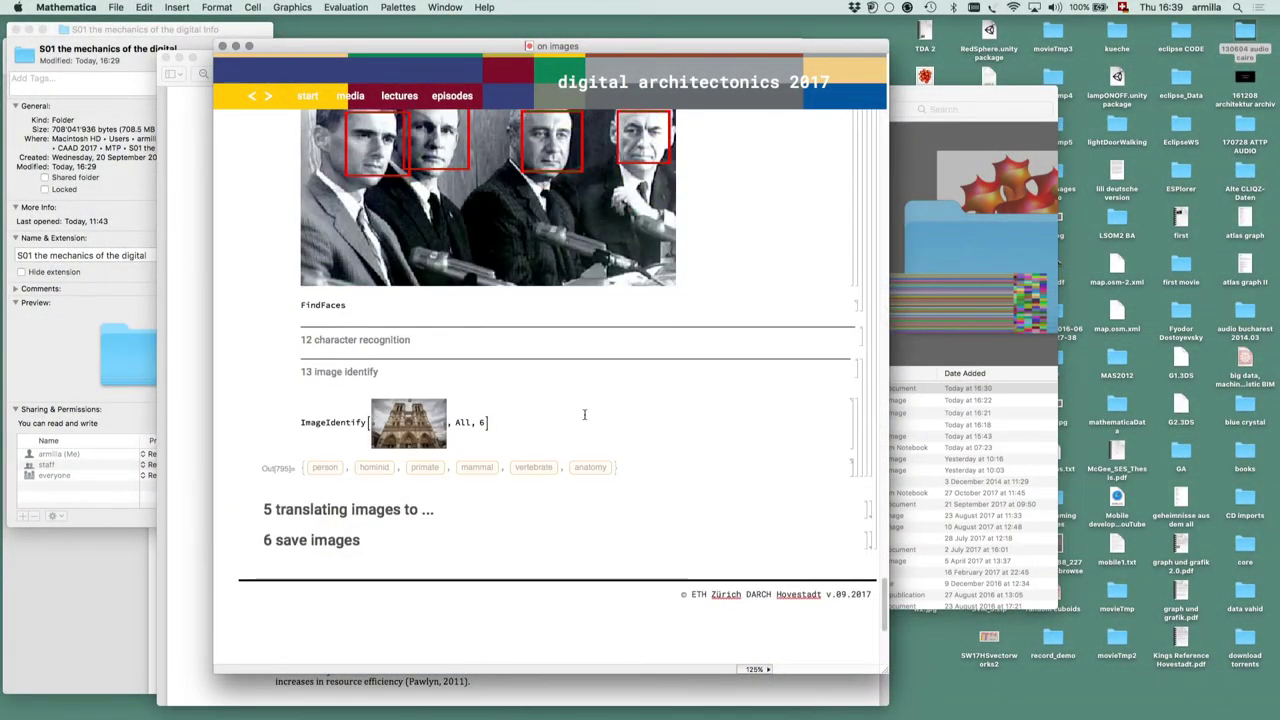
Run ImageIdentify on the cathedral photo, getting rosette, cupola, ribbed vault and similar labels
key("shift+Return")
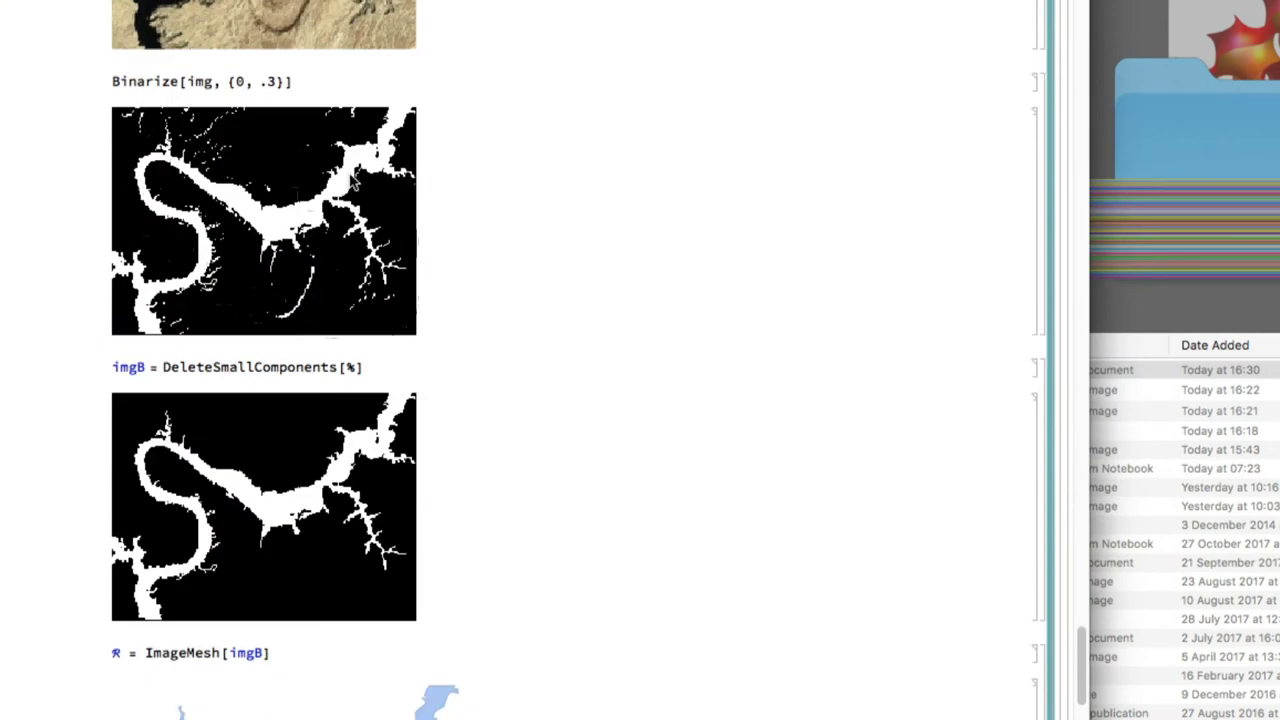
scroll(352, 180, "down", 2)
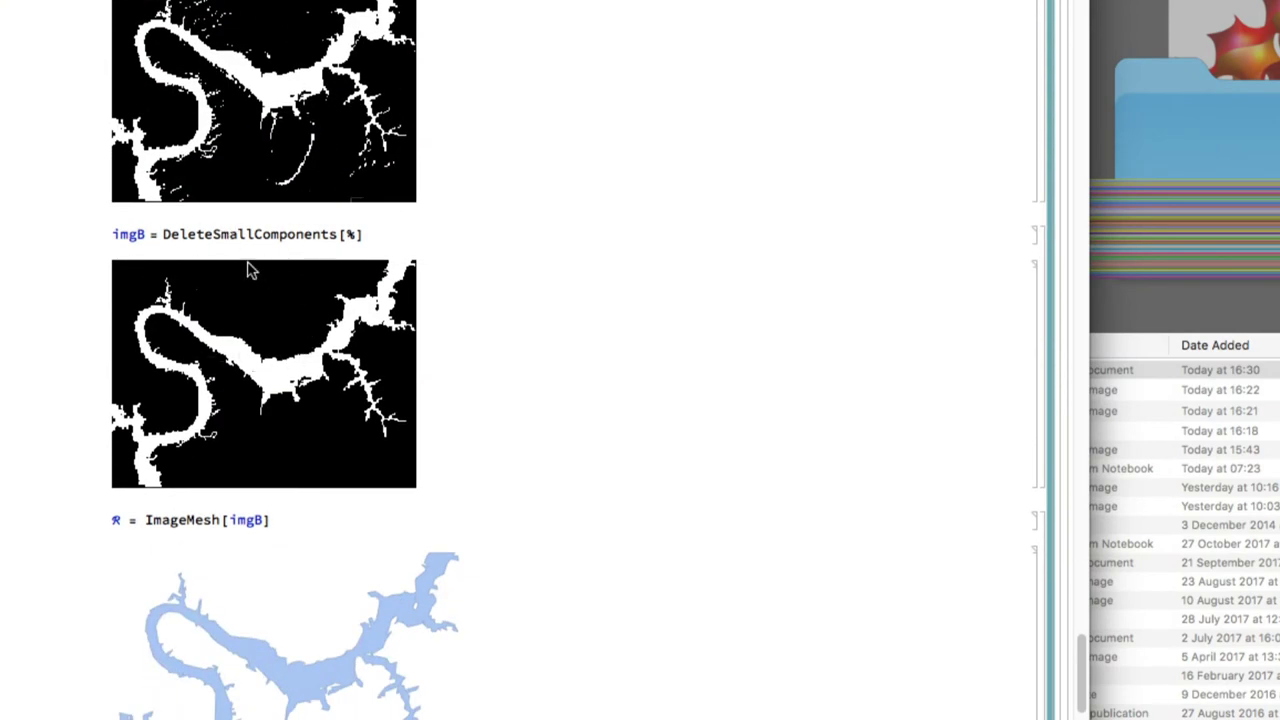
Review the outline mesh with area 6078.14 and the orange detected lines on the subway photo
scroll(250, 270, "up", 3)
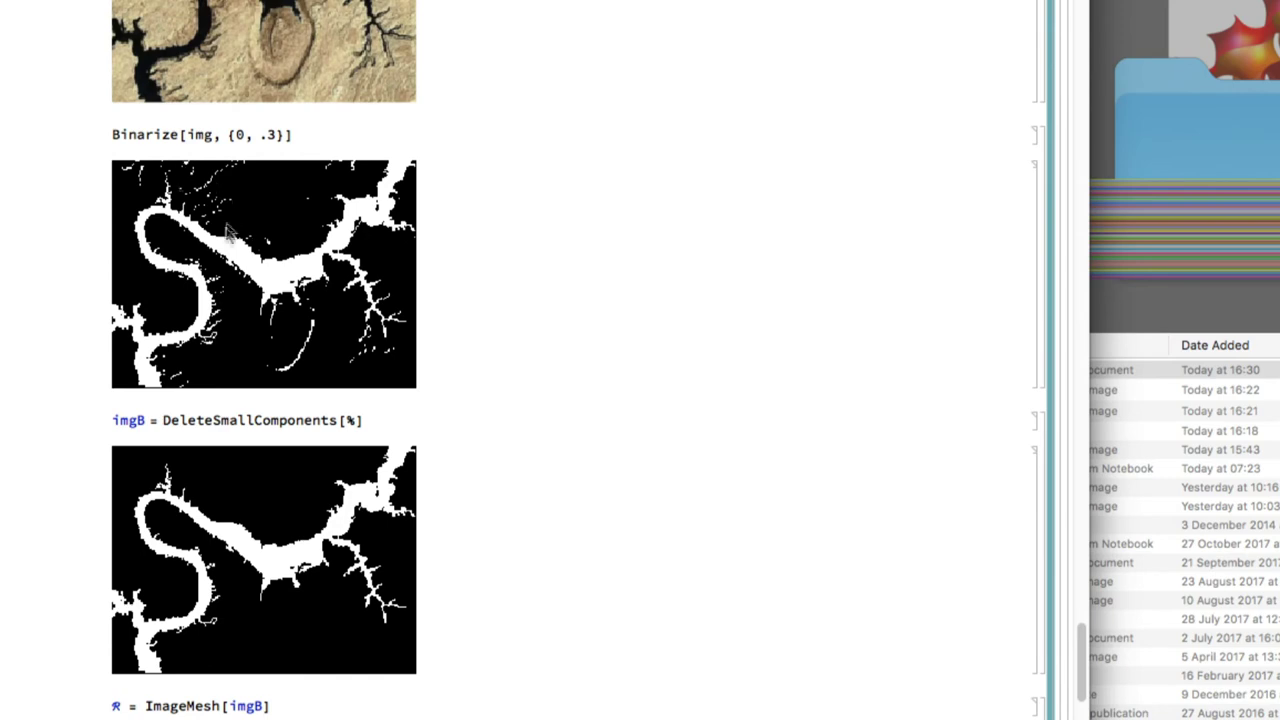
scroll(358, 528, "down", 7)
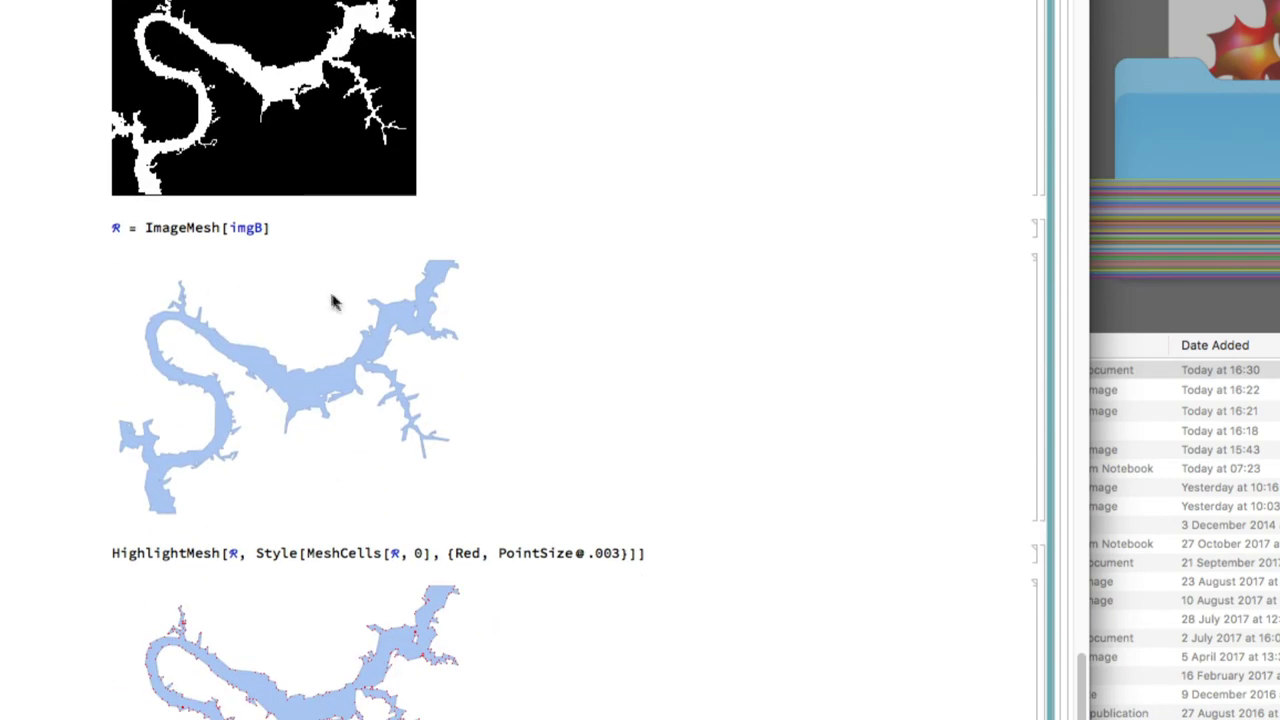
scroll(332, 320, "down", 4)
scroll(300, 400, "down", 4)
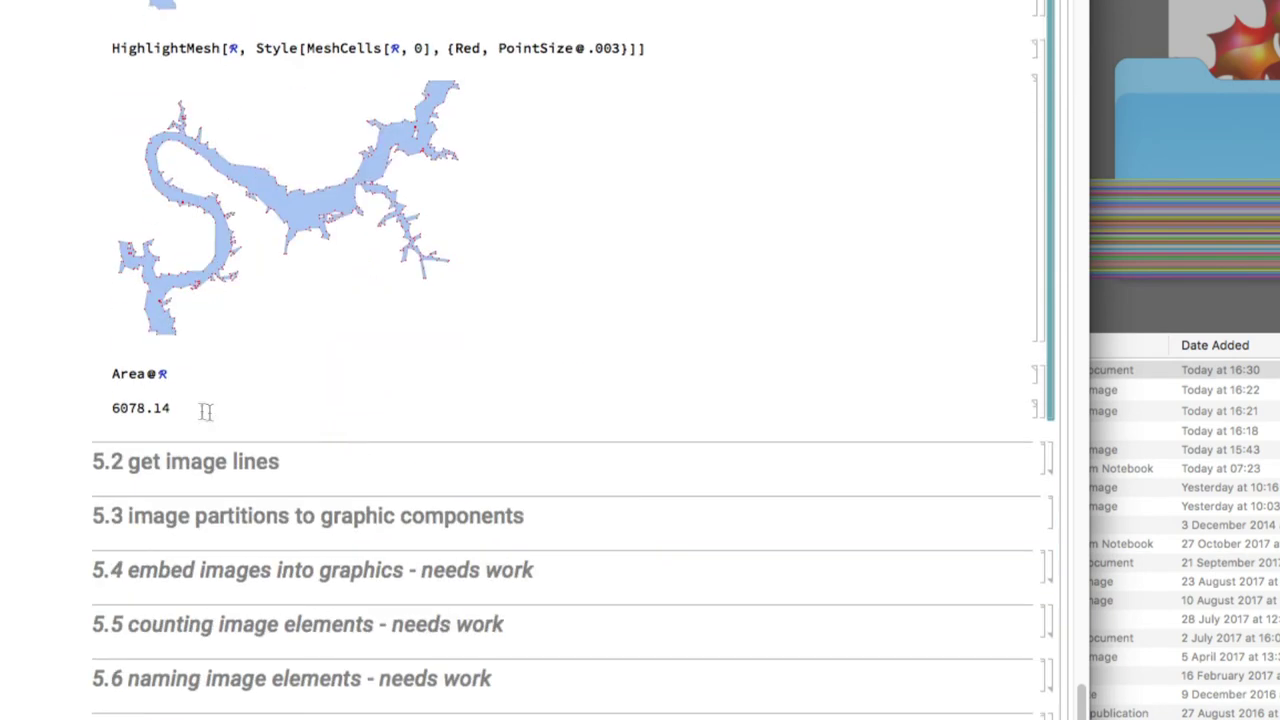
left_click(323, 209)
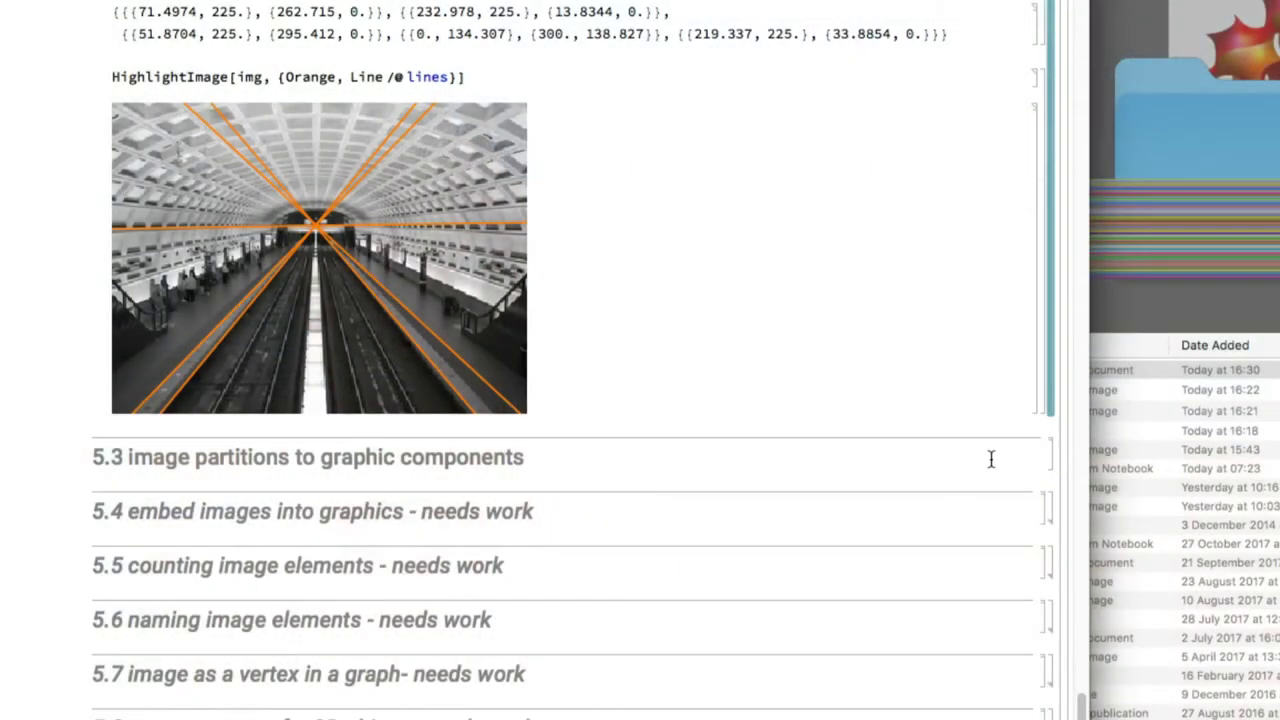
scroll(991, 459, "down", 5)
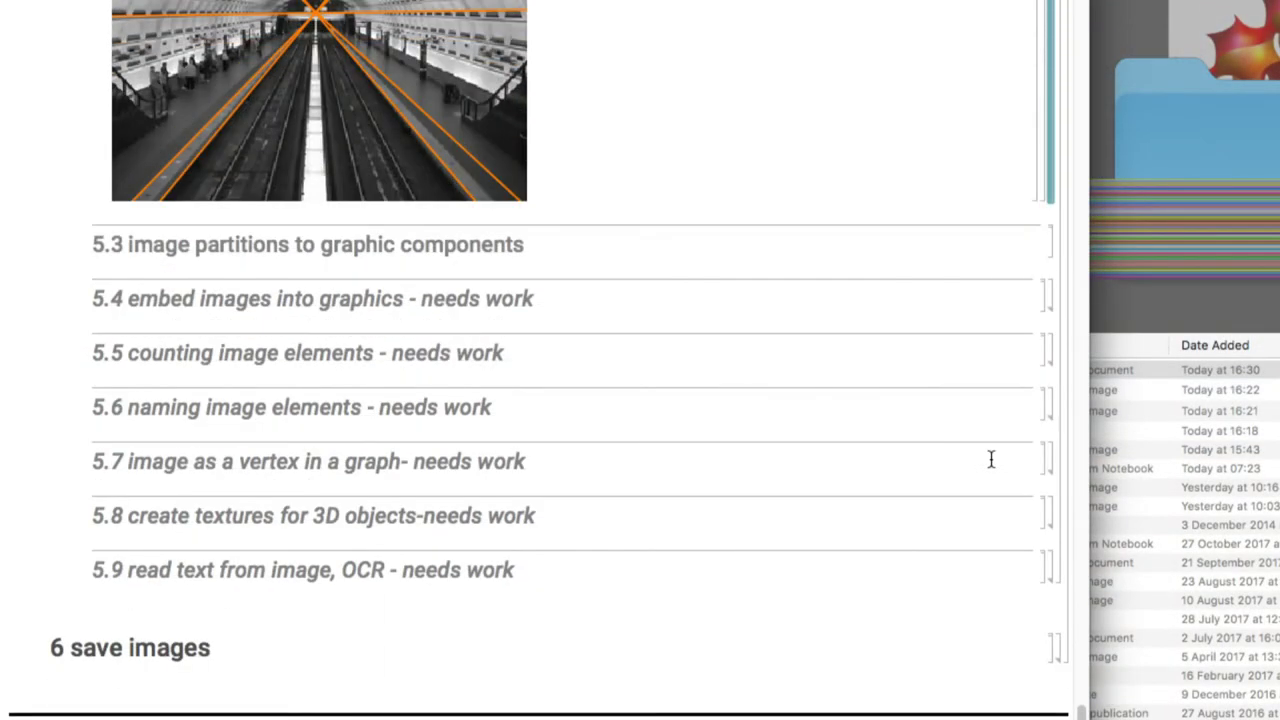
scroll(991, 459, "up", 3)
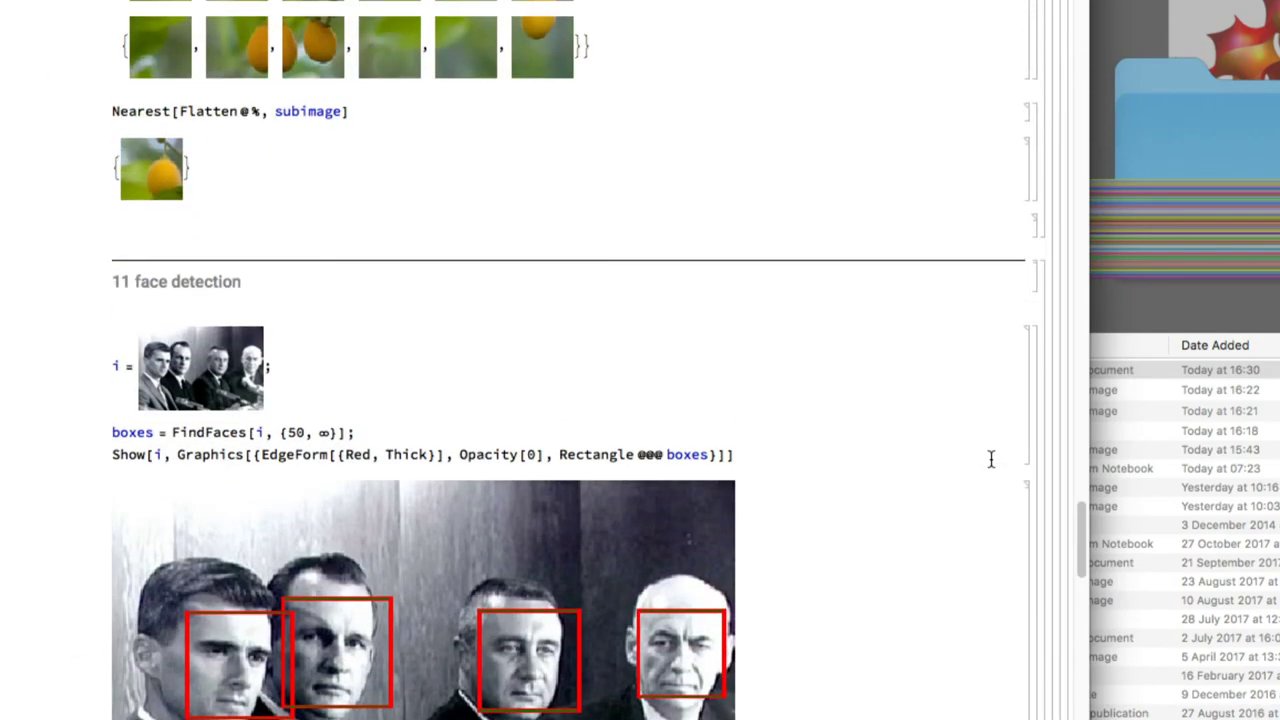